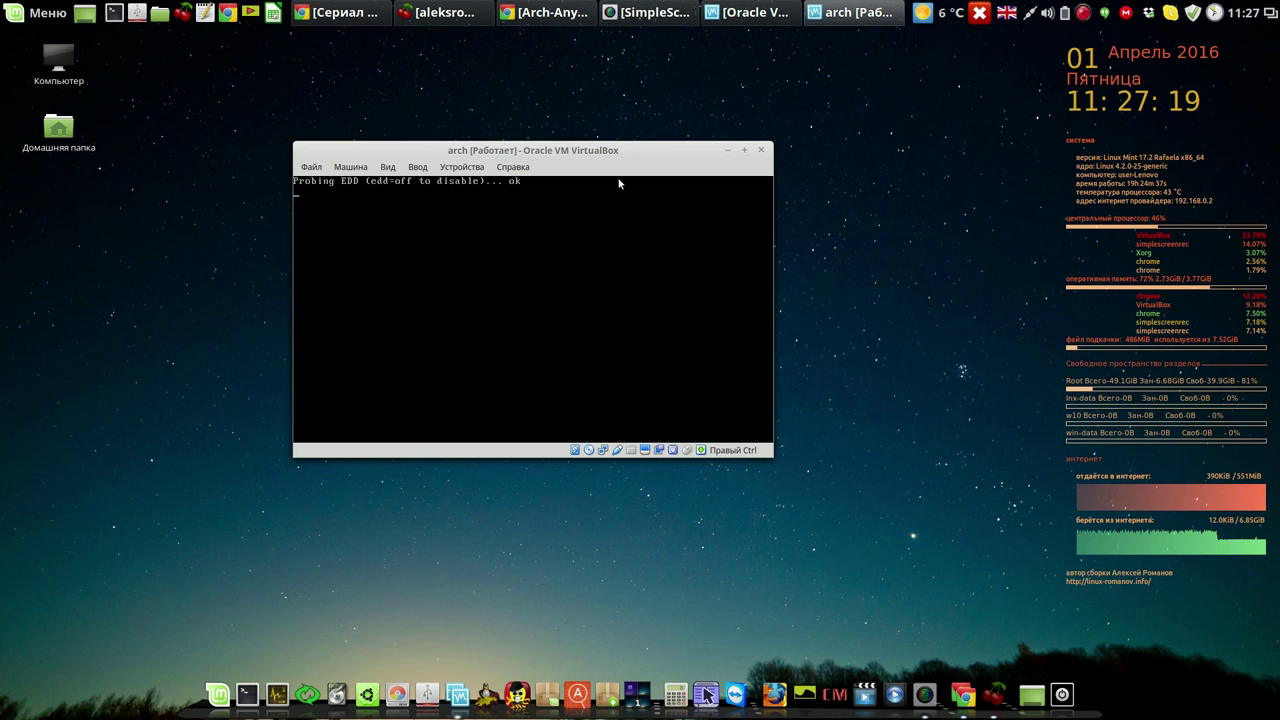
Move and resize the arch VM window to fit the console, and dismiss the mouse-integration notice.
{"action": "left_click_drag", "start_coordinate": [618, 153], "coordinate": [523, 75]}
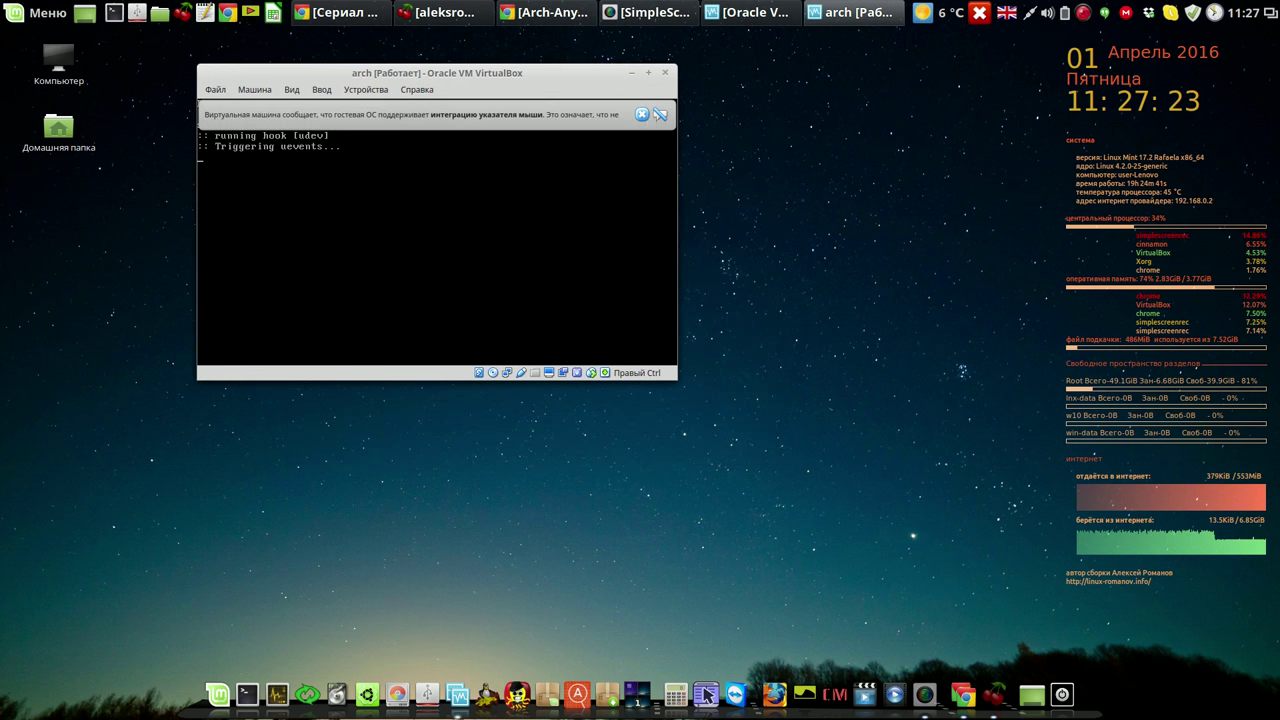
{"action": "left_click", "coordinate": [659, 115]}
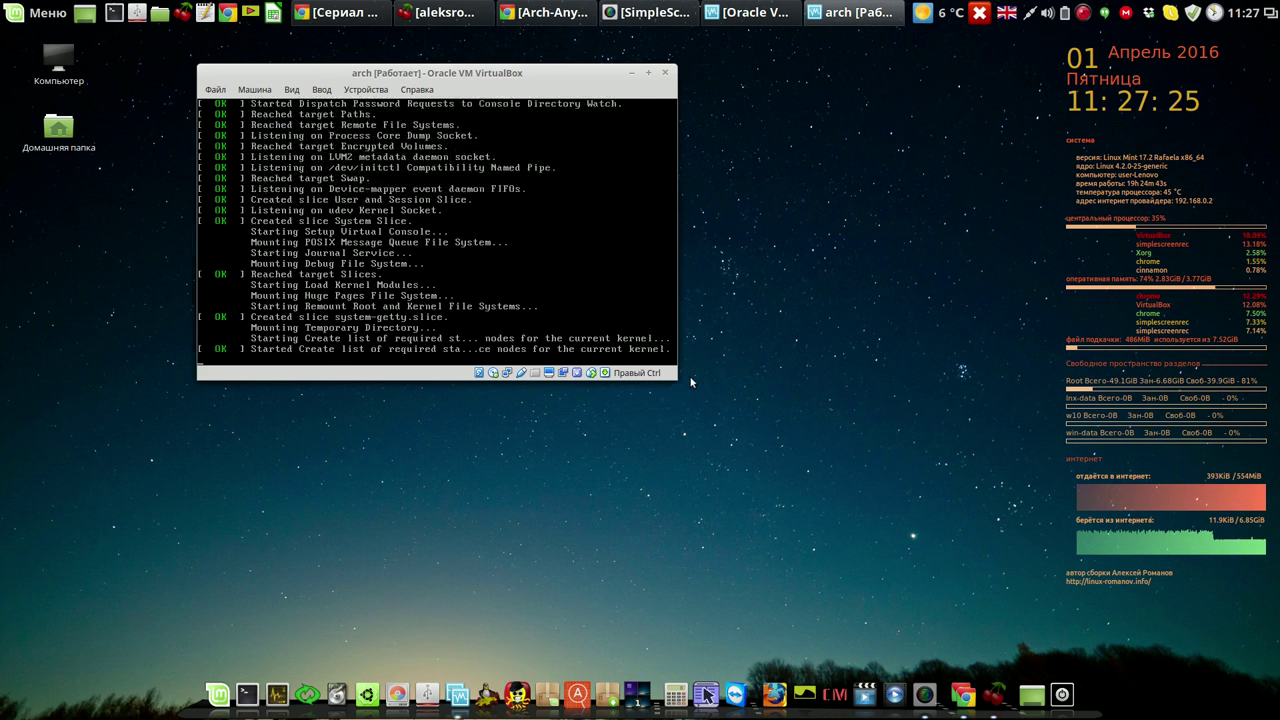
{"action": "mouse_move", "coordinate": [688, 378]}
{"action": "left_mouse_down"}
{"action": "mouse_move", "coordinate": [701, 404]}
{"action": "mouse_move", "coordinate": [798, 466]}
{"action": "mouse_move", "coordinate": [679, 381]}
{"action": "left_mouse_up"}
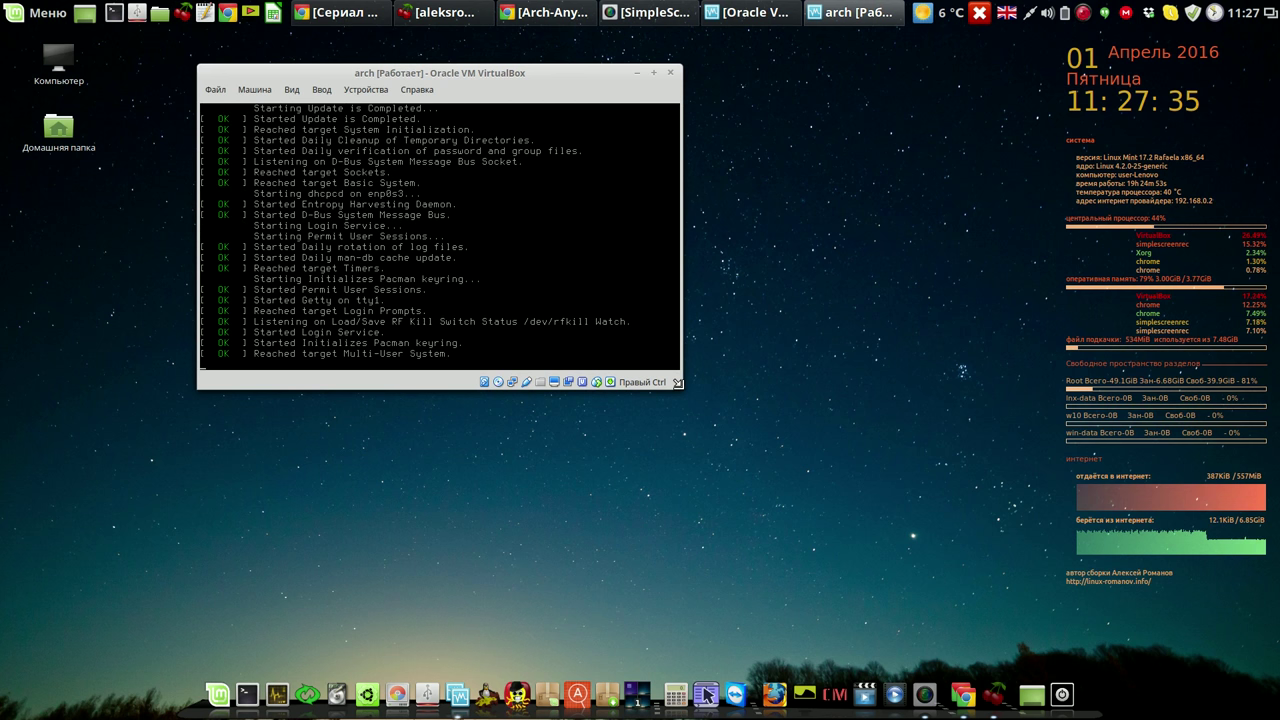
{"action": "left_click_drag", "start_coordinate": [760, 465], "coordinate": [679, 374]}
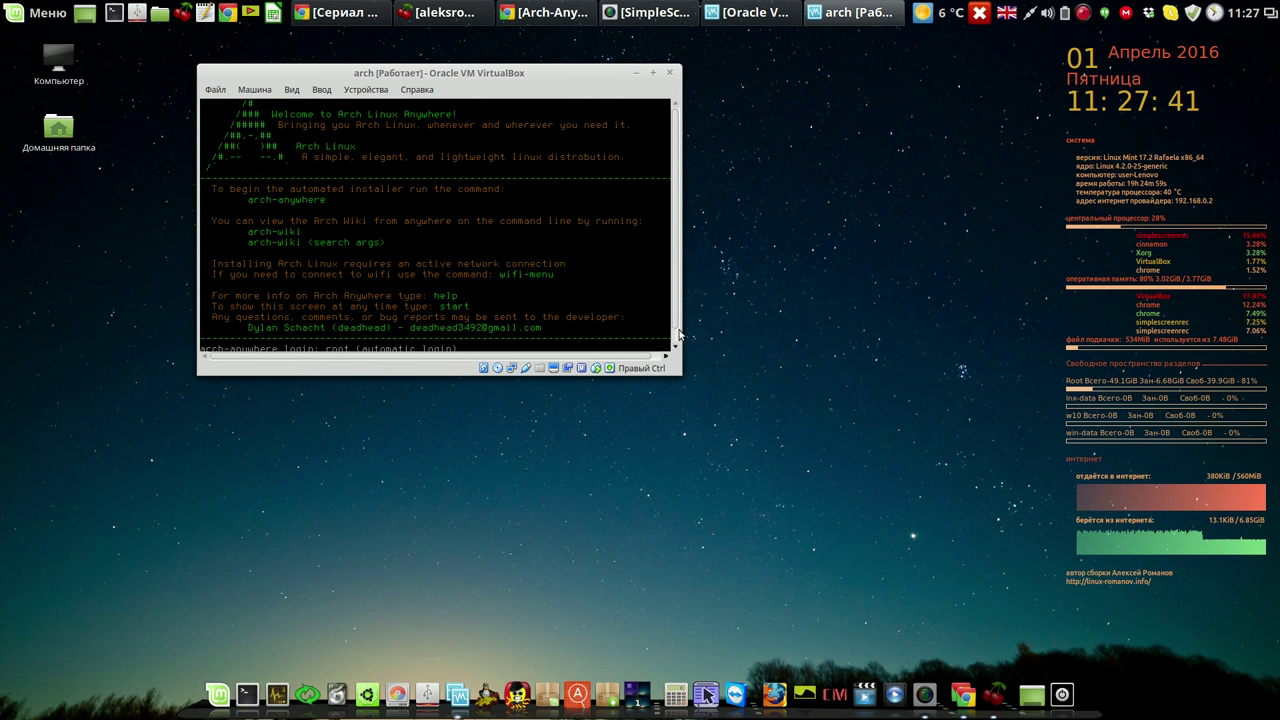
{"action": "scroll", "coordinate": [677, 285], "scroll_direction": "down", "scroll_amount": 1}
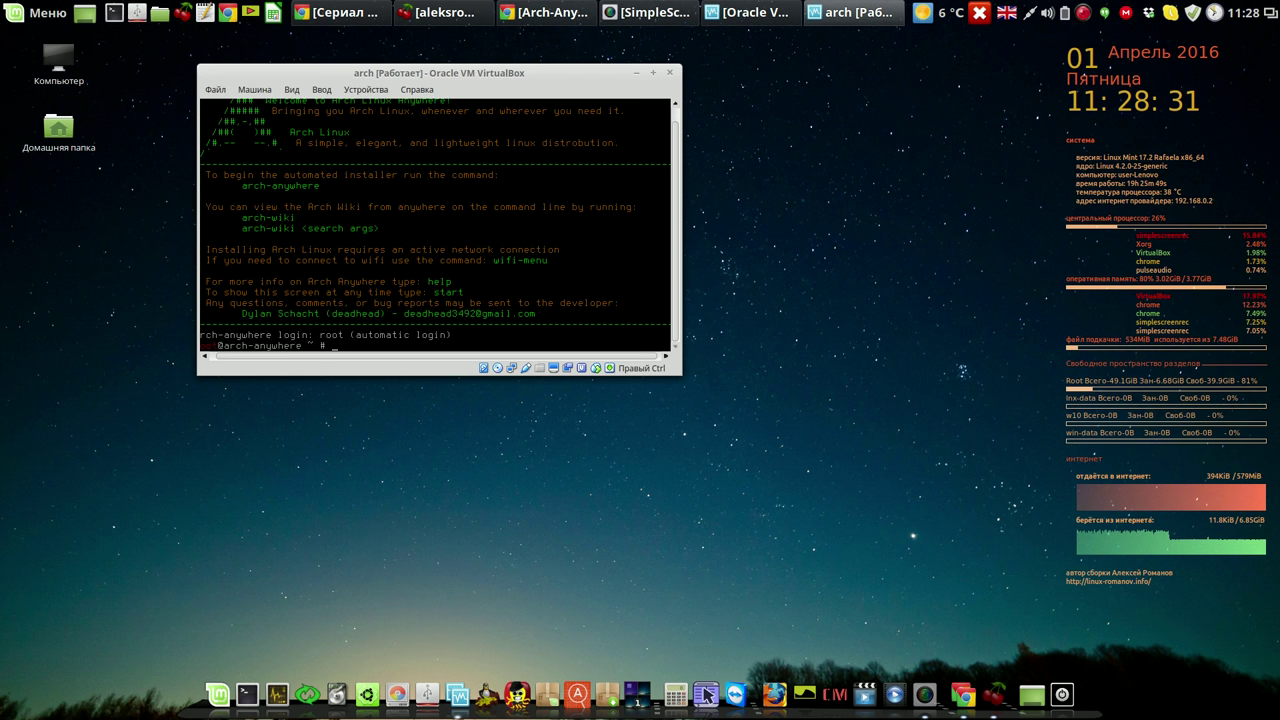
Run the arch-anywhere command at the root prompt.
{"action": "type", "text": "arch-"}
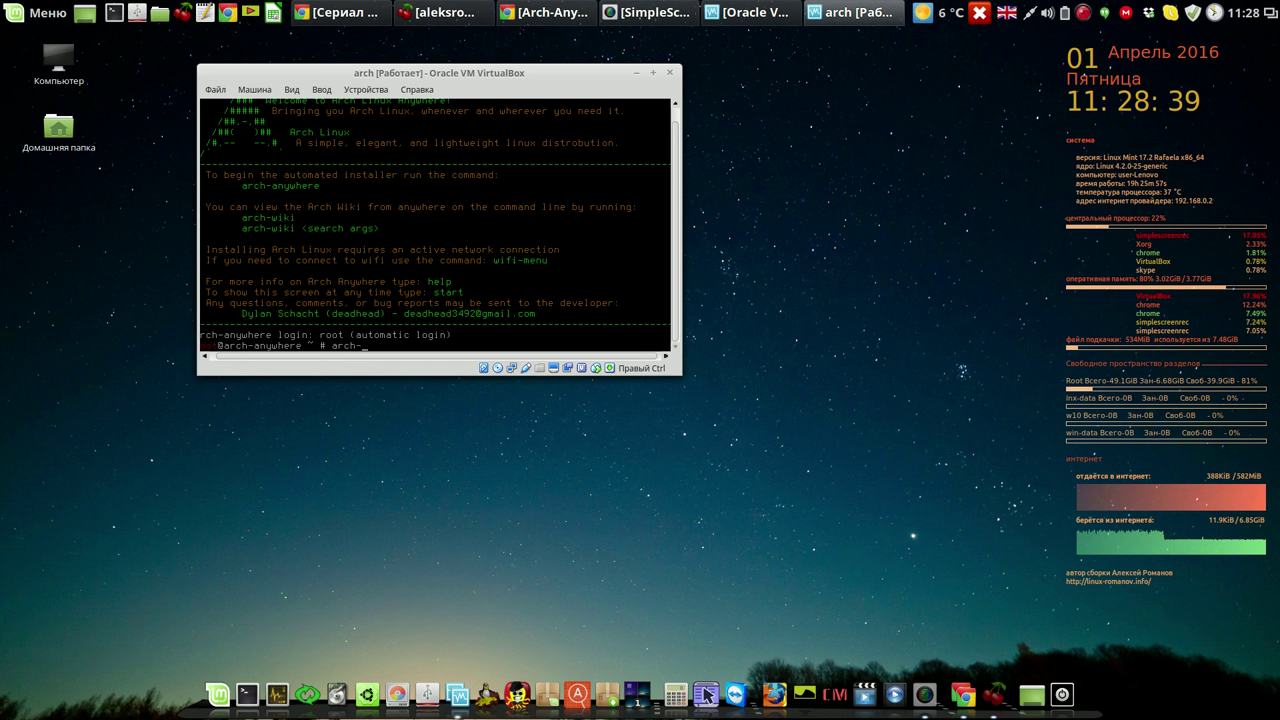
{"action": "type", "text": "anywhere"}
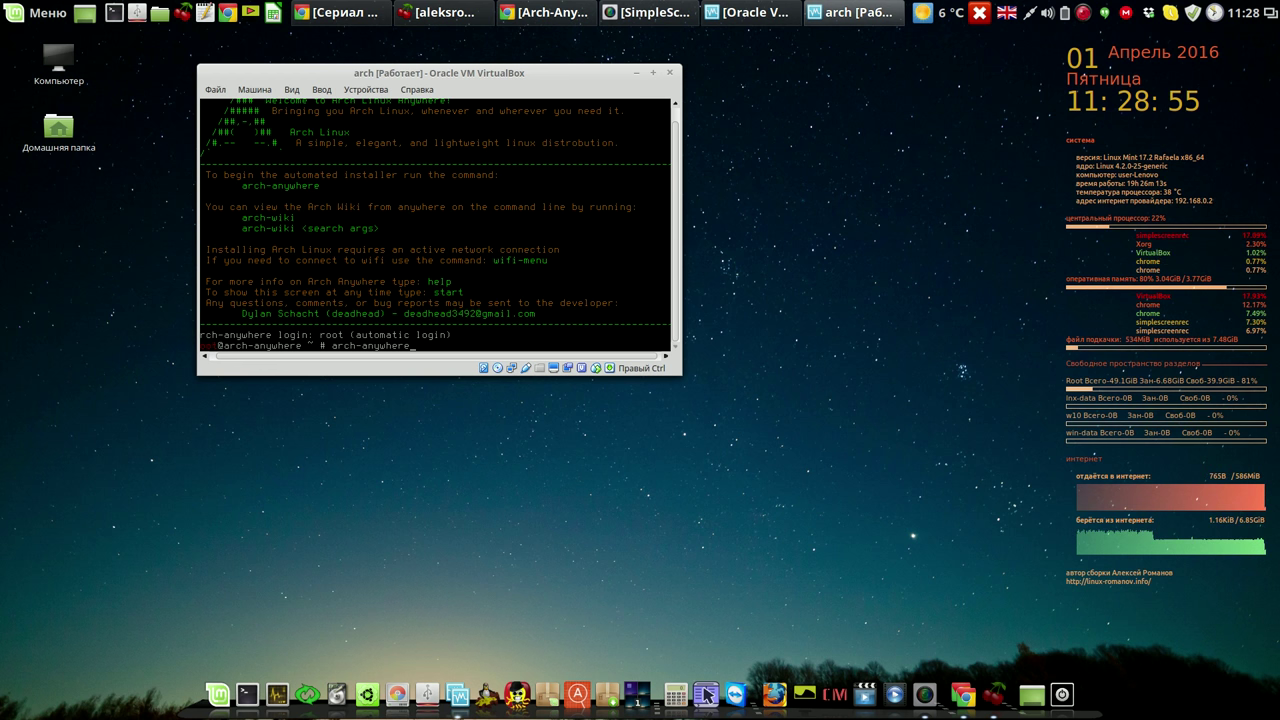
{"action": "key", "text": "Return"}
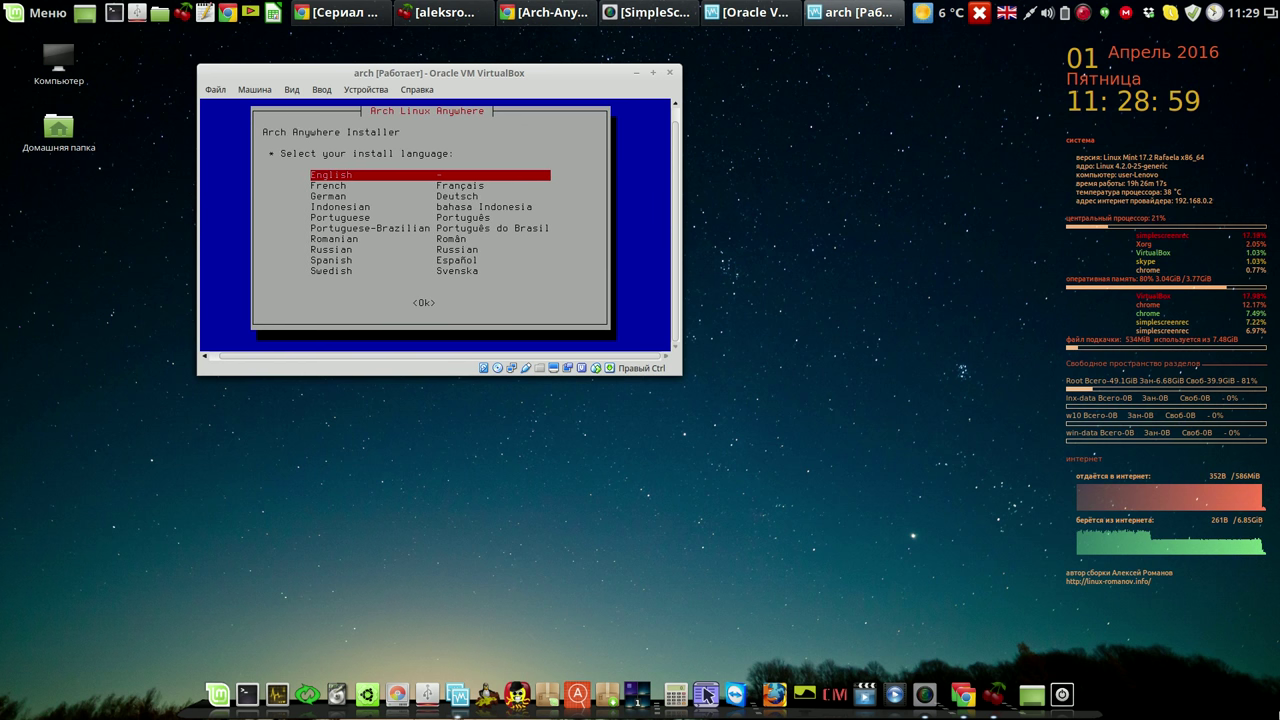
Choose Russian as the installer language and agree to start the installation.
{"action": "key", "text": "Down"}
{"action": "key", "text": "Down"}
{"action": "key", "text": "Down"}
{"action": "key", "text": "Down"}
{"action": "key", "text": "Down"}
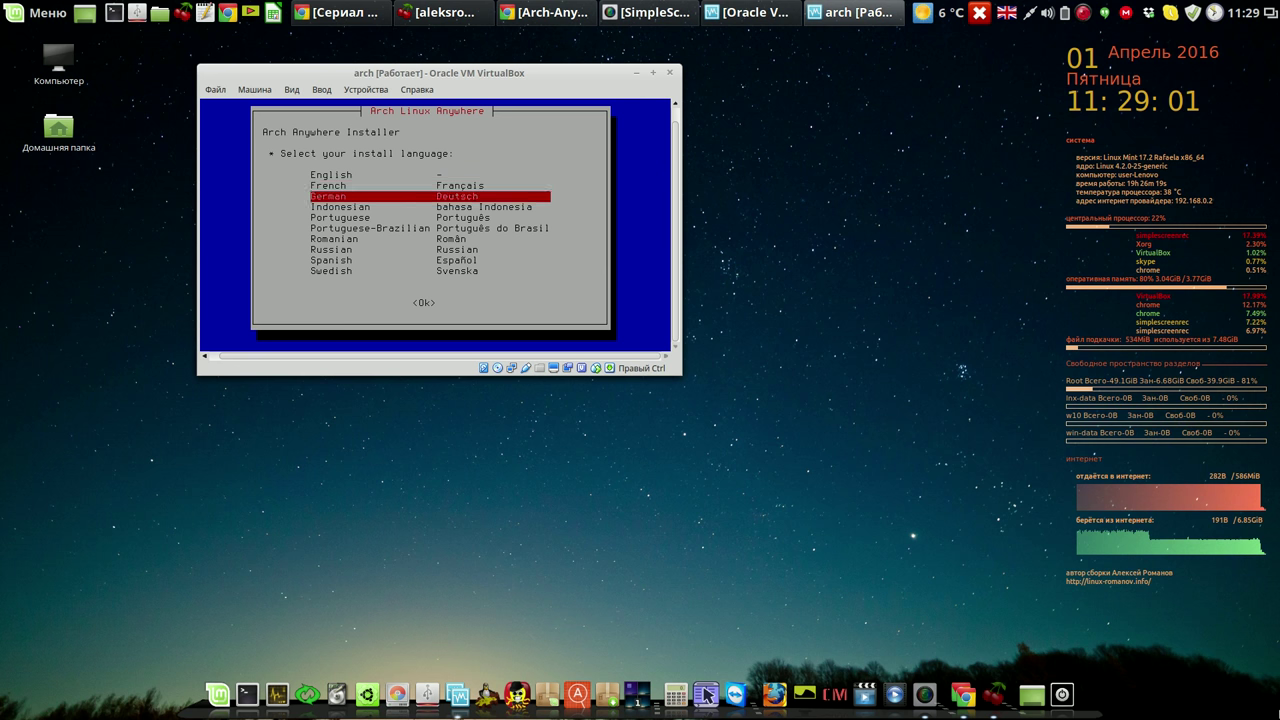
{"action": "key", "text": "Down"}
{"action": "key", "text": "Down"}
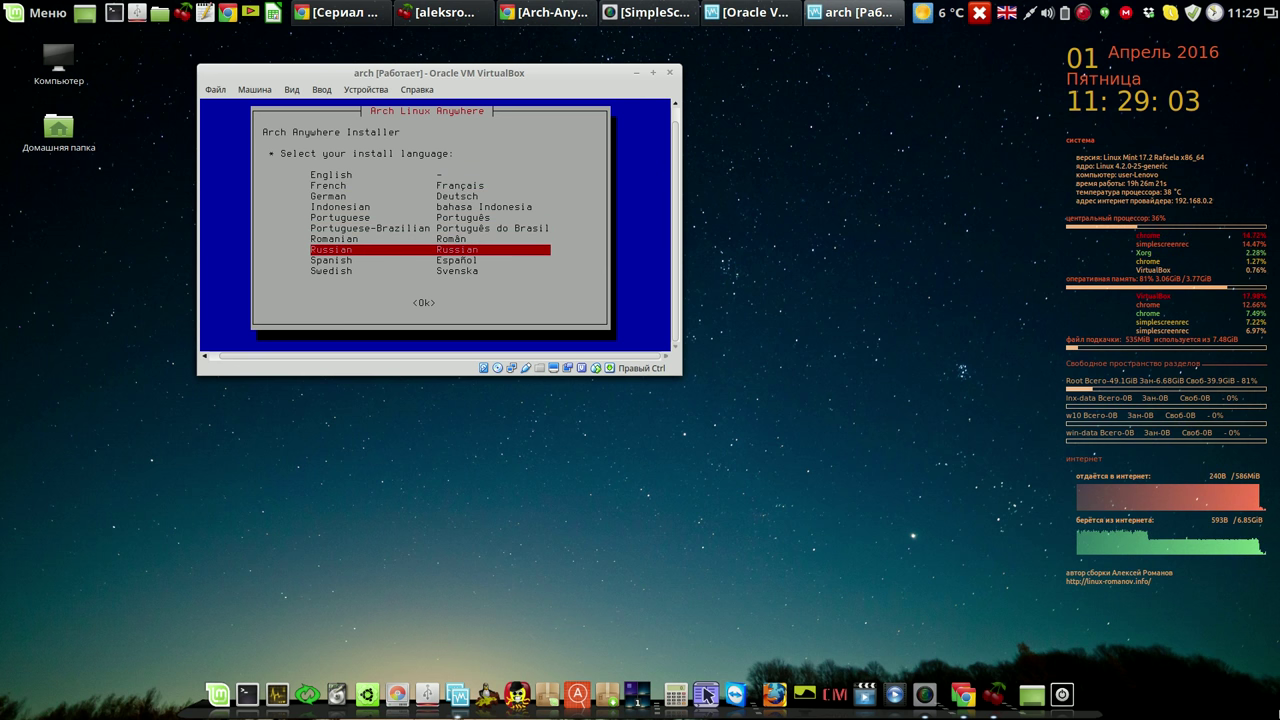
{"action": "key", "text": "Return"}
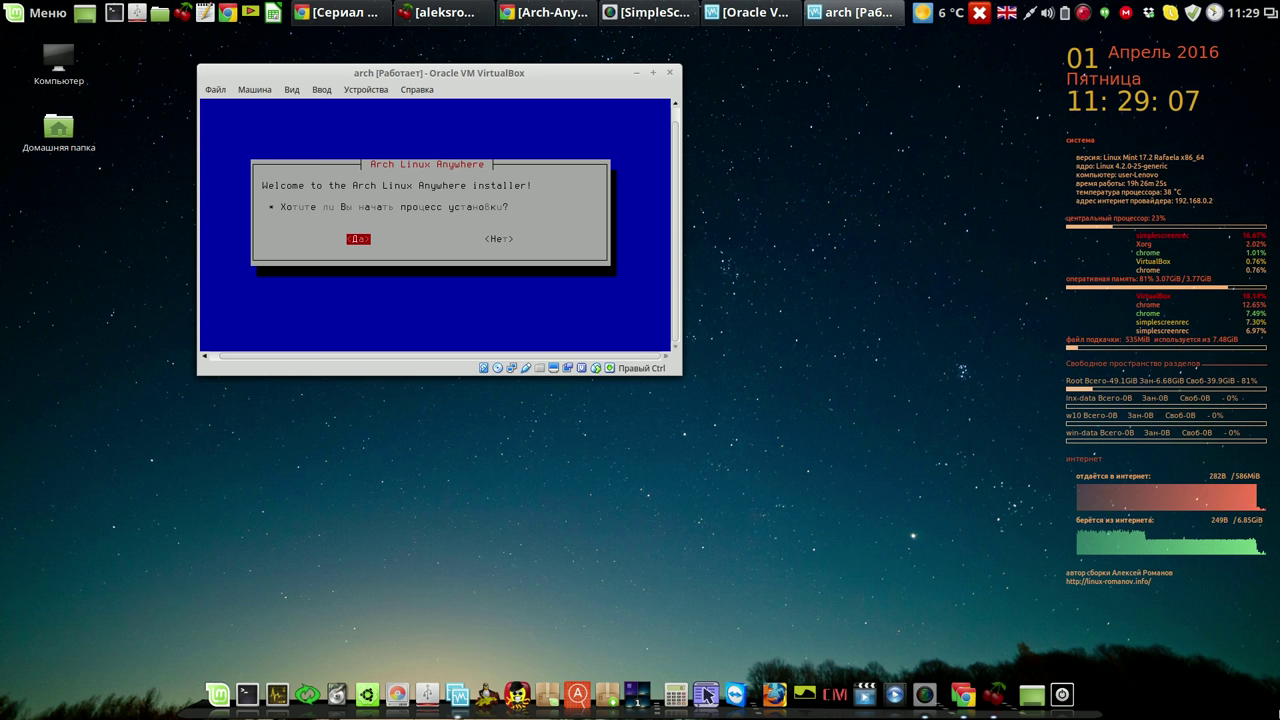
{"action": "key", "text": "Return"}
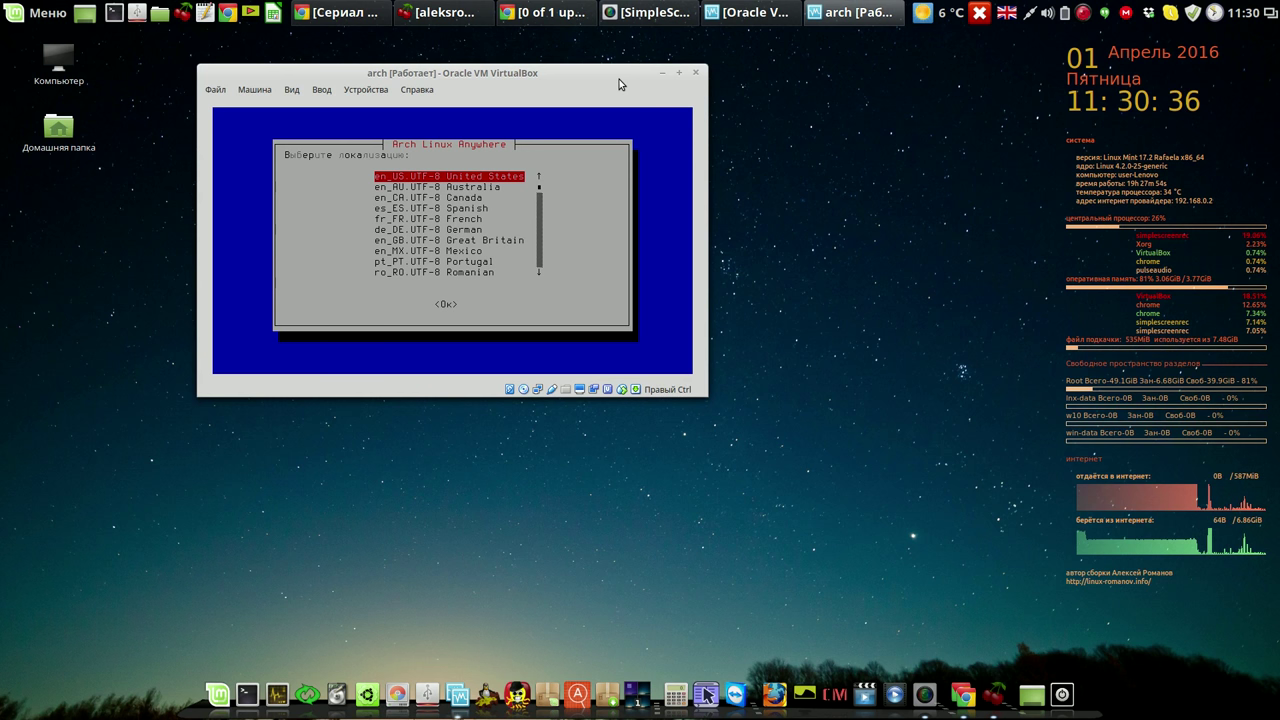
Select the ru_RU.UTF-8 Russian locale.
{"action": "key", "text": "Down"}
{"action": "key", "text": "Down"}
{"action": "key", "text": "Down"}
{"action": "key", "text": "Down"}
{"action": "key", "text": "Down"}
{"action": "key", "text": "Down"}
{"action": "key", "text": "Down"}
{"action": "key", "text": "Down"}
{"action": "key", "text": "Down"}
{"action": "key", "text": "Down"}
{"action": "key", "text": "Down"}
{"action": "key", "text": "Down"}
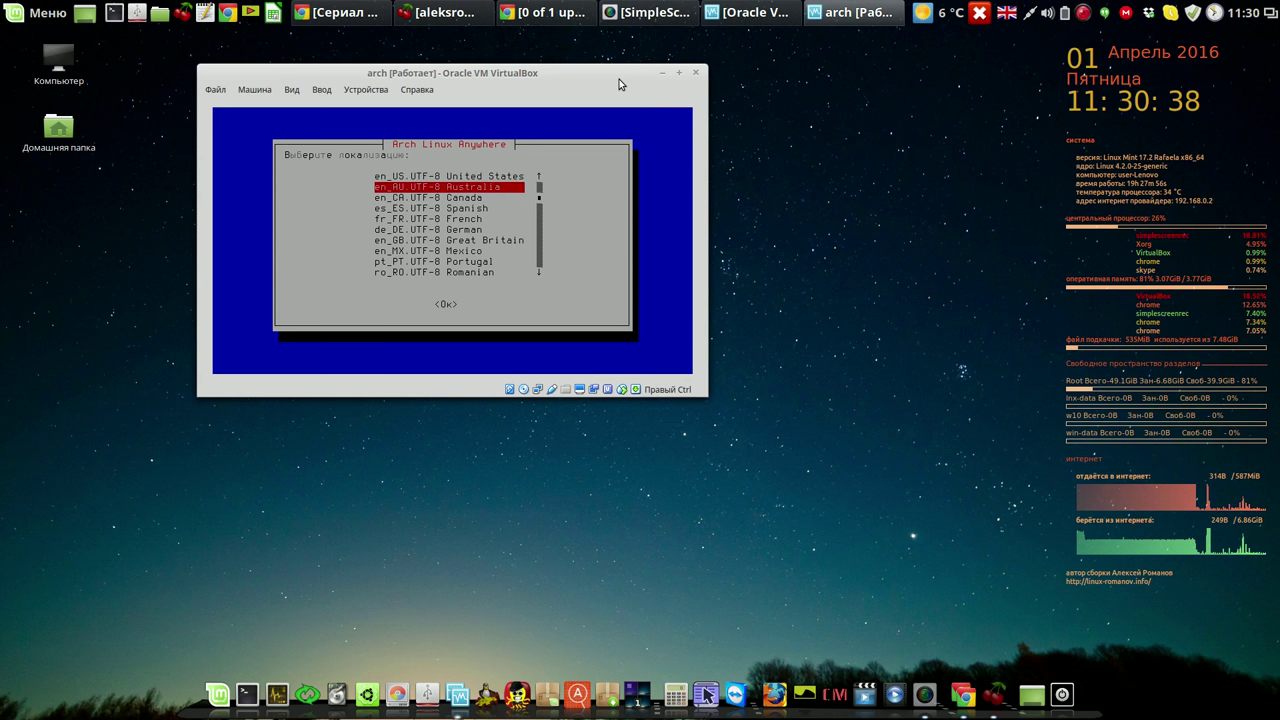
{"action": "key", "text": "Up"}
{"action": "key", "text": "Up"}
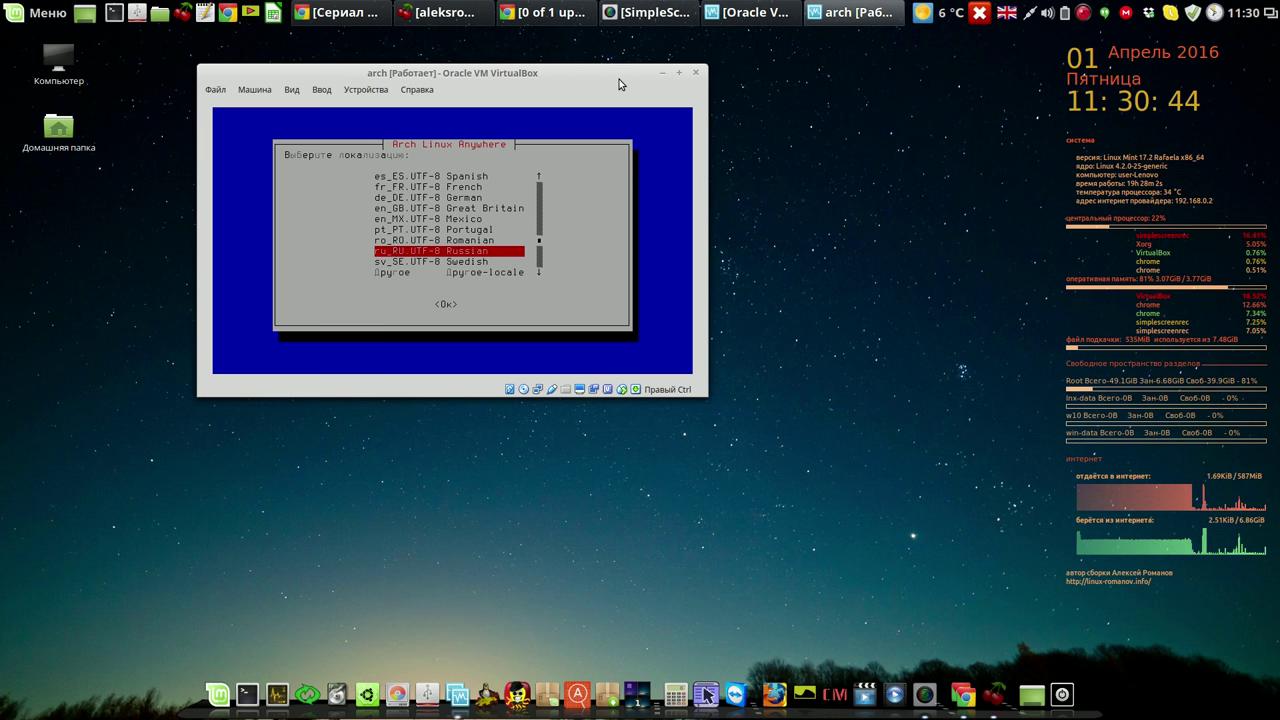
{"action": "key", "text": "Return"}
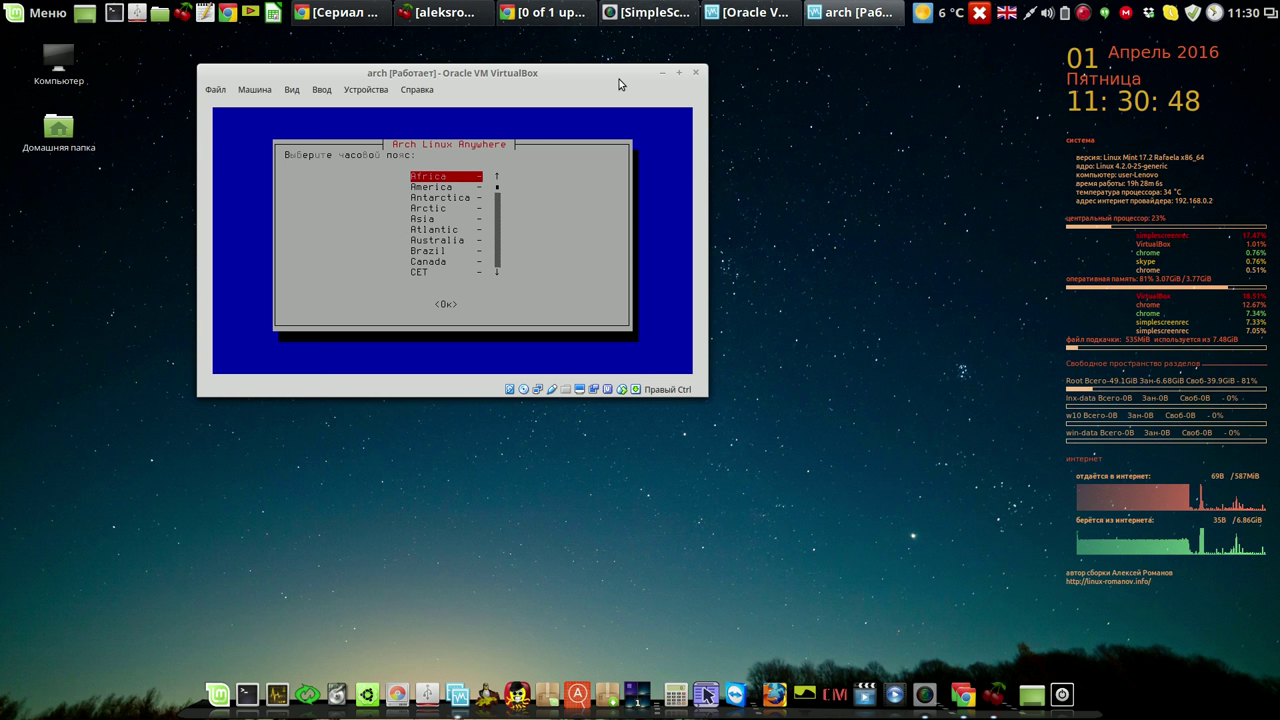
Set the time zone to GMT.
{"action": "key", "text": "Down"}
{"action": "key", "text": "Down"}
{"action": "key", "text": "Down"}
{"action": "key", "text": "Down"}
{"action": "key", "text": "Down"}
{"action": "key", "text": "Down"}
{"action": "key", "text": "Down"}
{"action": "key", "text": "Down"}
{"action": "key", "text": "Down"}
{"action": "key", "text": "Down"}
{"action": "key", "text": "Down"}
{"action": "key", "text": "Down"}
{"action": "key", "text": "Down"}
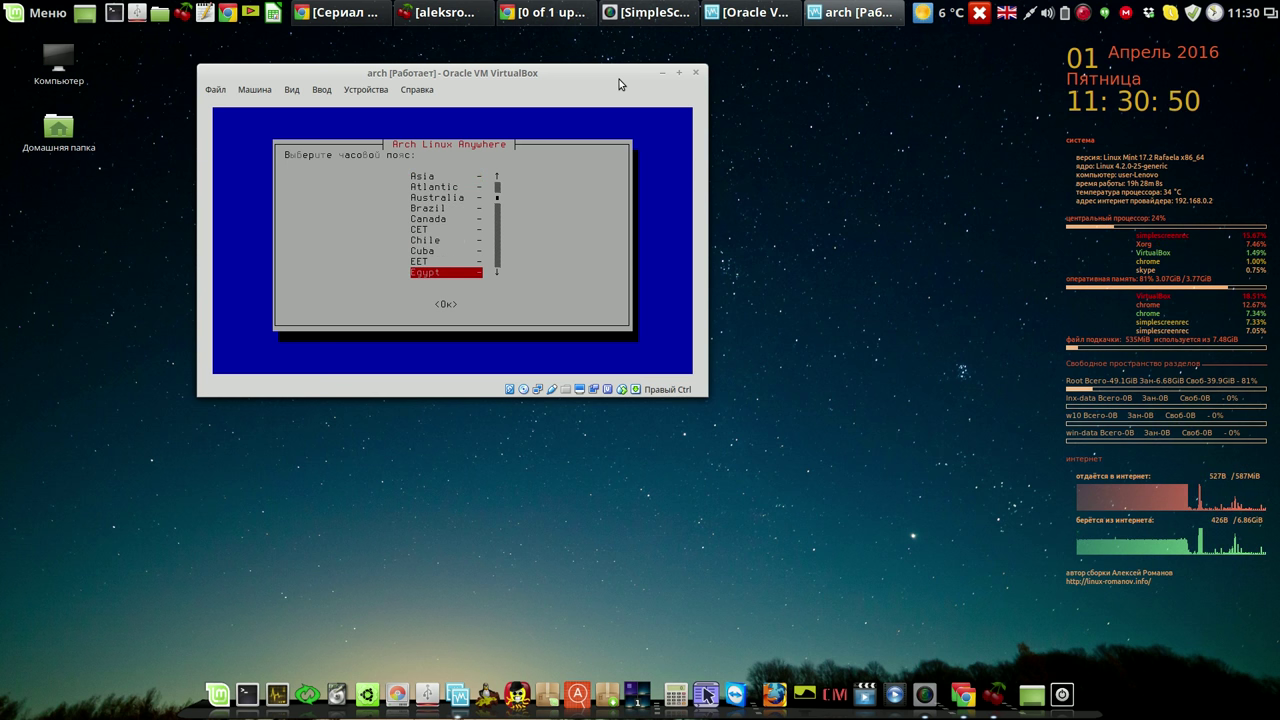
{"action": "key", "text": "Down"}
{"action": "key", "text": "Down"}
{"action": "key", "text": "Down"}
{"action": "key", "text": "Down"}
{"action": "key", "text": "Down"}
{"action": "key", "text": "Down"}
{"action": "key", "text": "Down"}
{"action": "key", "text": "Down"}
{"action": "key", "text": "Down"}
{"action": "key", "text": "Down"}
{"action": "key", "text": "Down"}
{"action": "key", "text": "Down"}
{"action": "key", "text": "Down"}
{"action": "key", "text": "Down"}
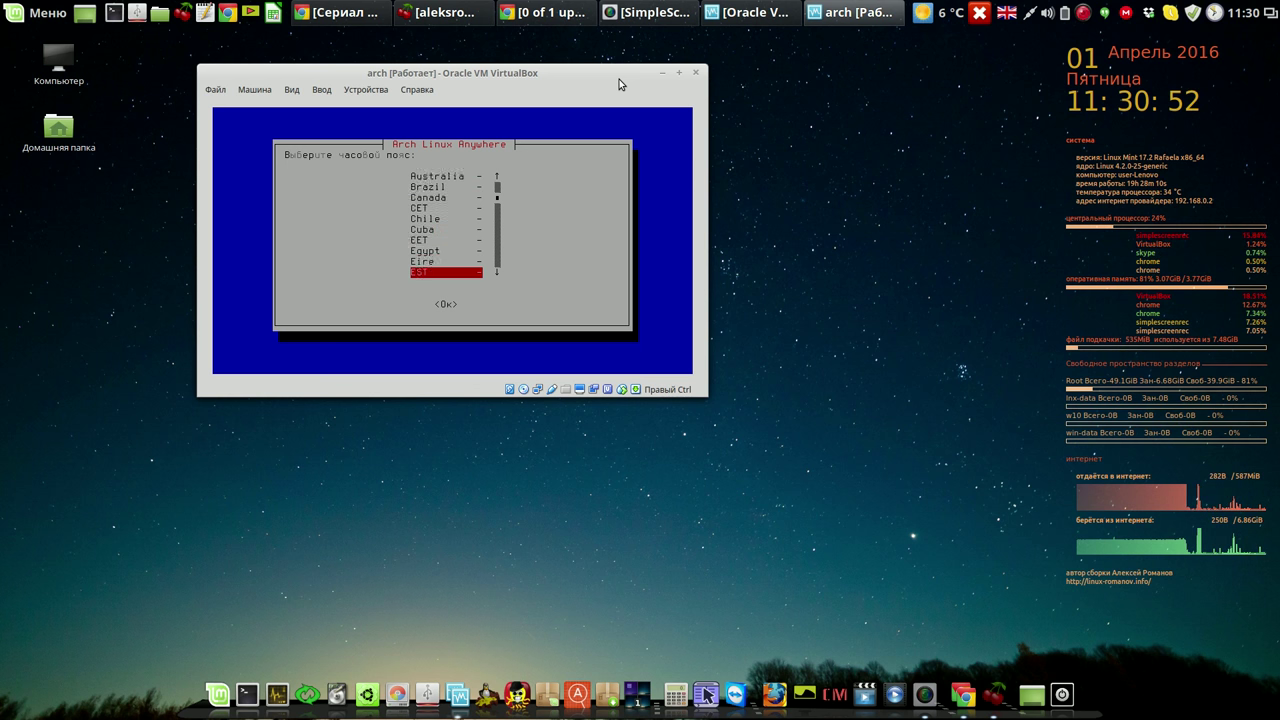
{"action": "key", "text": "Up"}
{"action": "key", "text": "Up"}
{"action": "key", "text": "Up"}
{"action": "key", "text": "Up"}
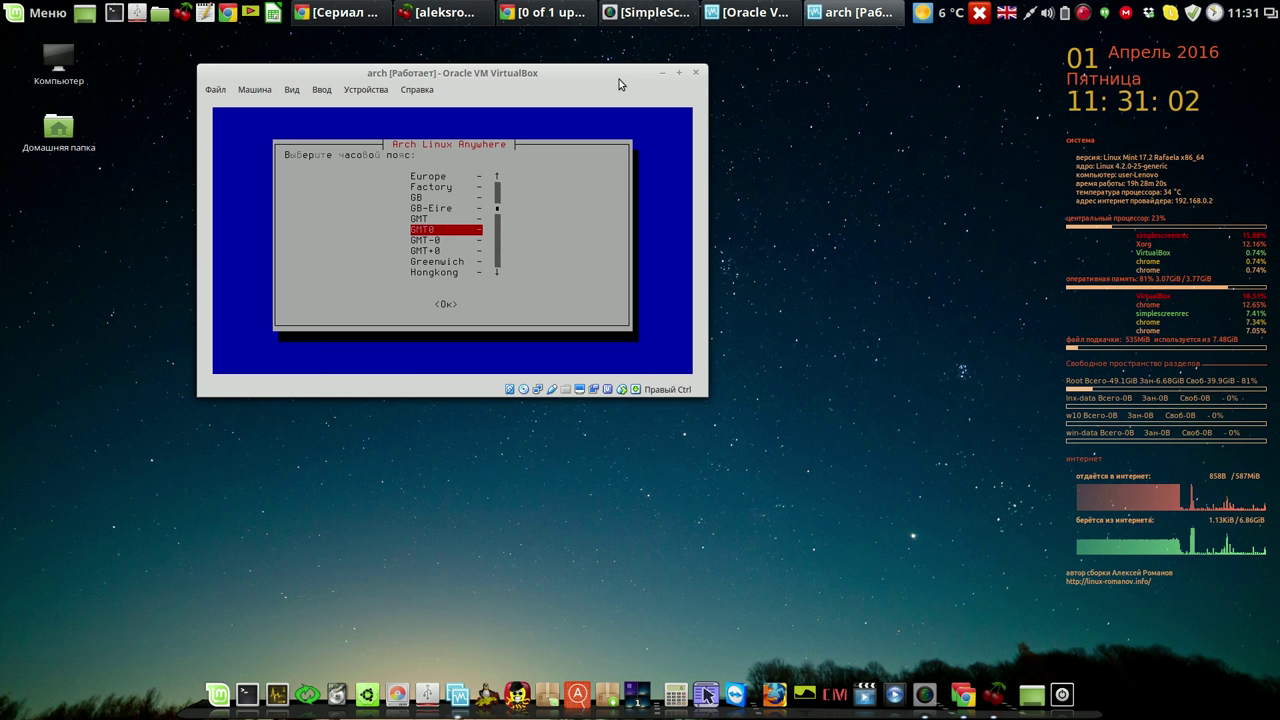
{"action": "key", "text": "Down"}
{"action": "key", "text": "Down"}
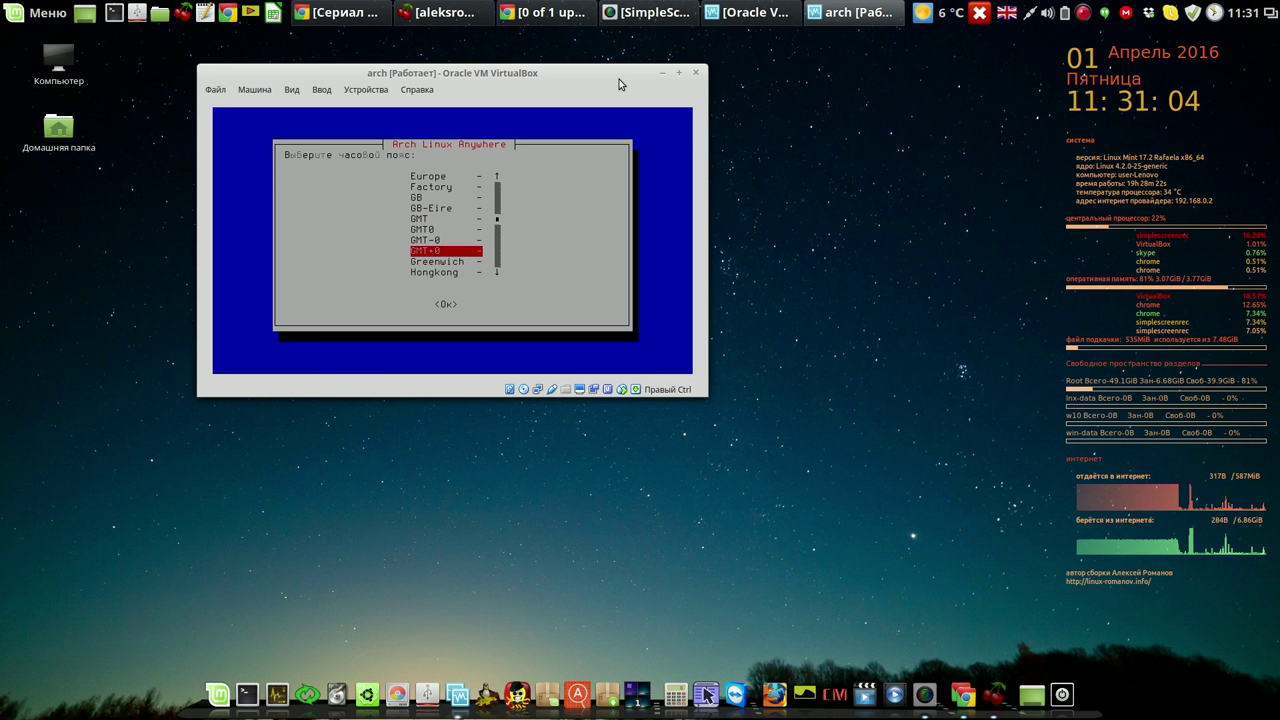
{"action": "key", "text": "Up"}
{"action": "key", "text": "Up"}
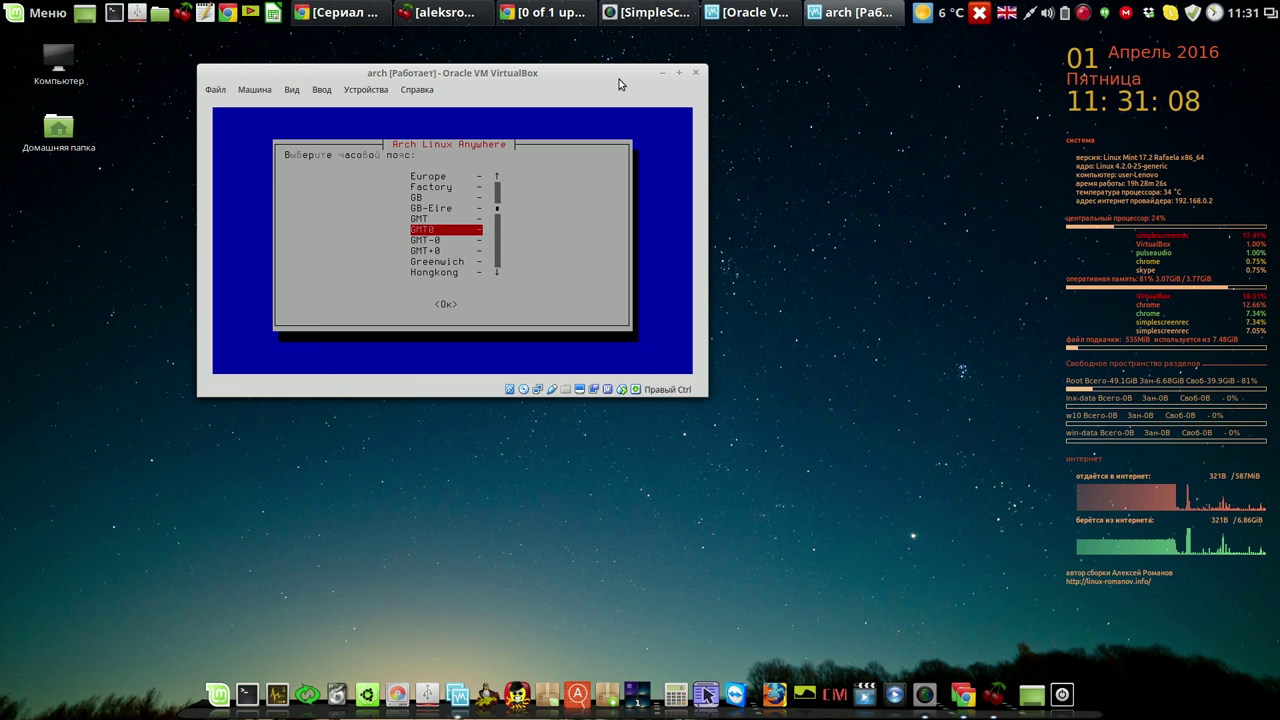
{"action": "key", "text": "Up"}
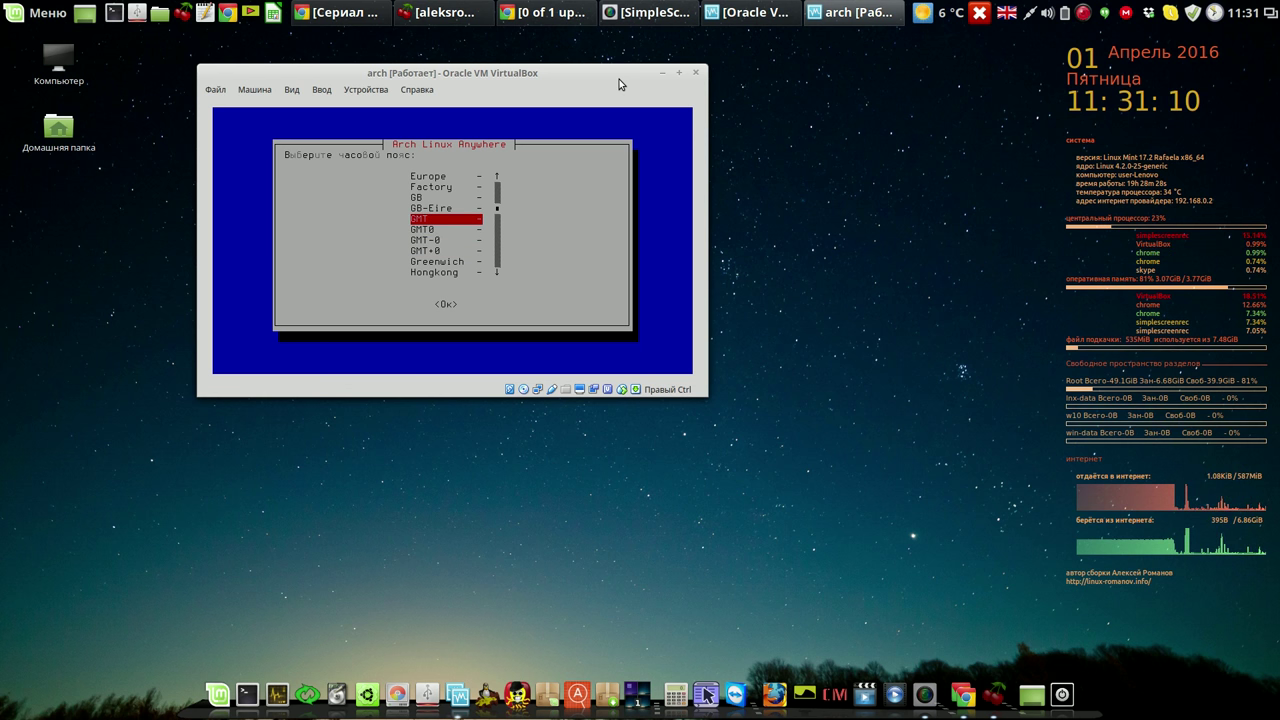
{"action": "key", "text": "Return"}
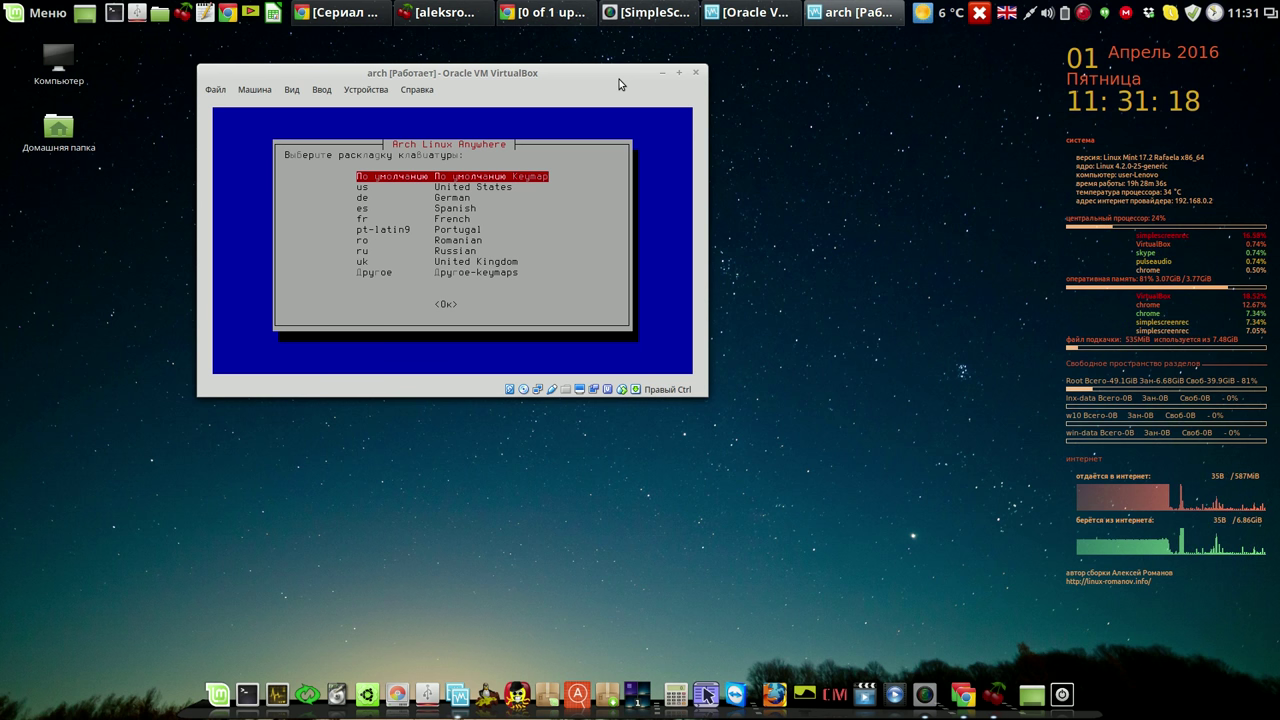
Select the ru Russian keymap.
{"action": "key", "text": "Down"}
{"action": "key", "text": "Down"}
{"action": "key", "text": "Down"}
{"action": "key", "text": "Down"}
{"action": "key", "text": "Down"}
{"action": "key", "text": "Down"}
{"action": "key", "text": "Down"}
{"action": "key", "text": "Down"}
{"action": "key", "text": "Down"}
{"action": "key", "text": "Up"}
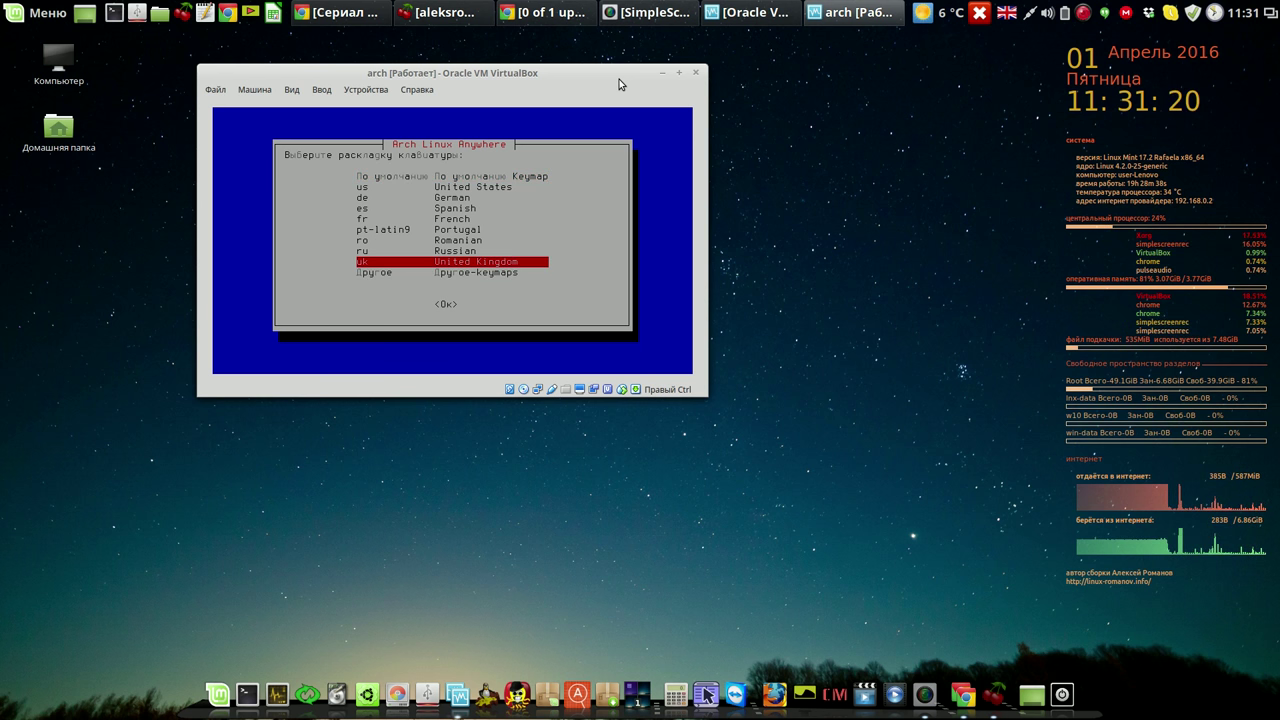
{"action": "key", "text": "Up"}
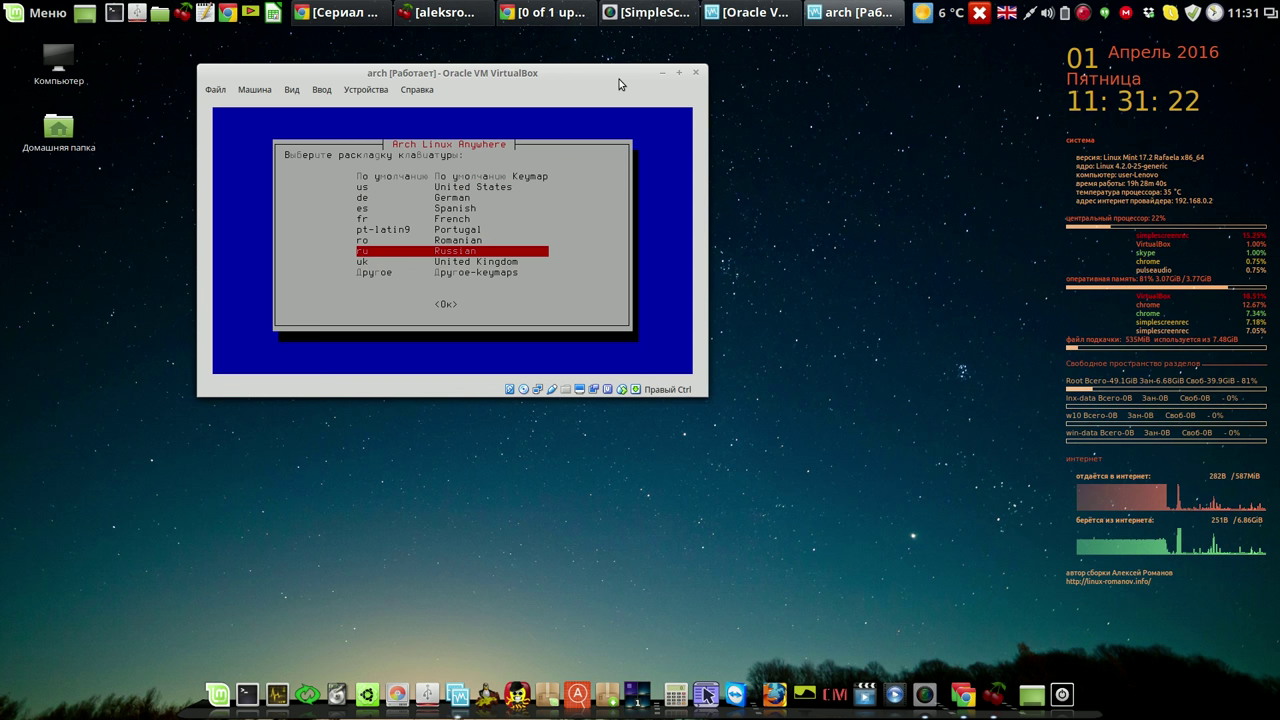
{"action": "key", "text": "Return"}
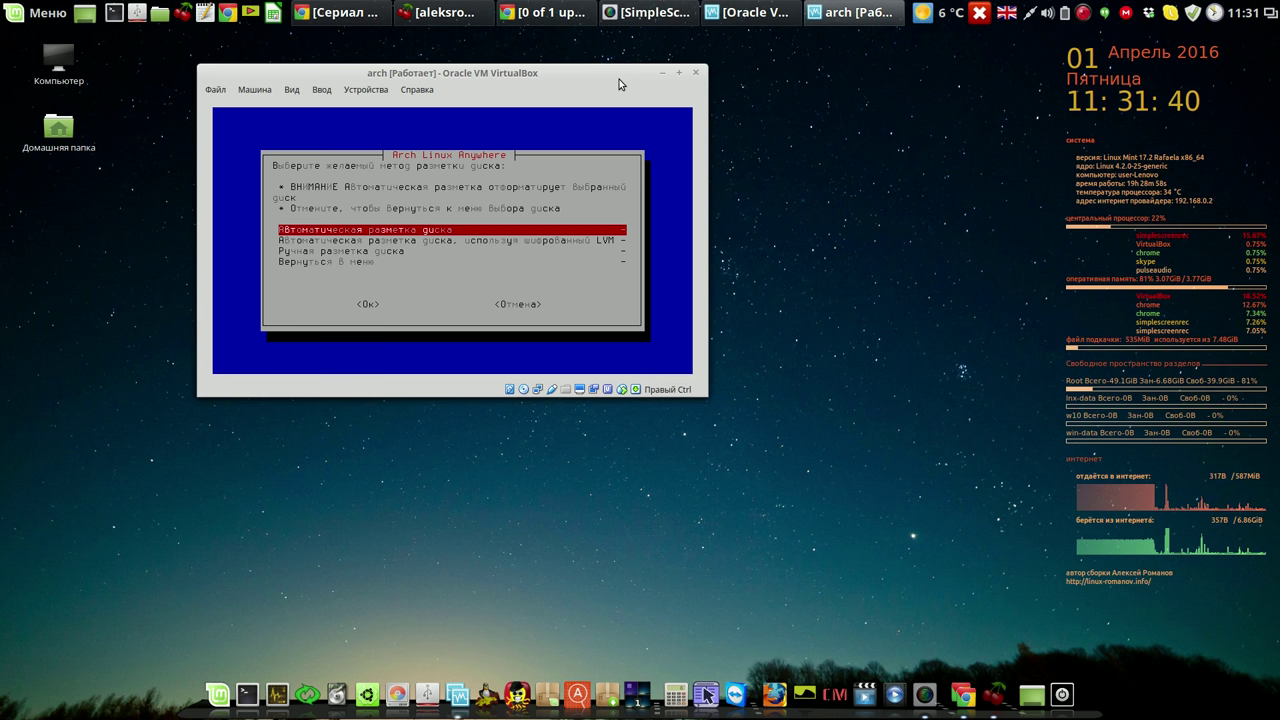
Auto-partition sda as ext4 with 512M swap and no GPT, then write the changes.
{"action": "key", "text": "Return"}
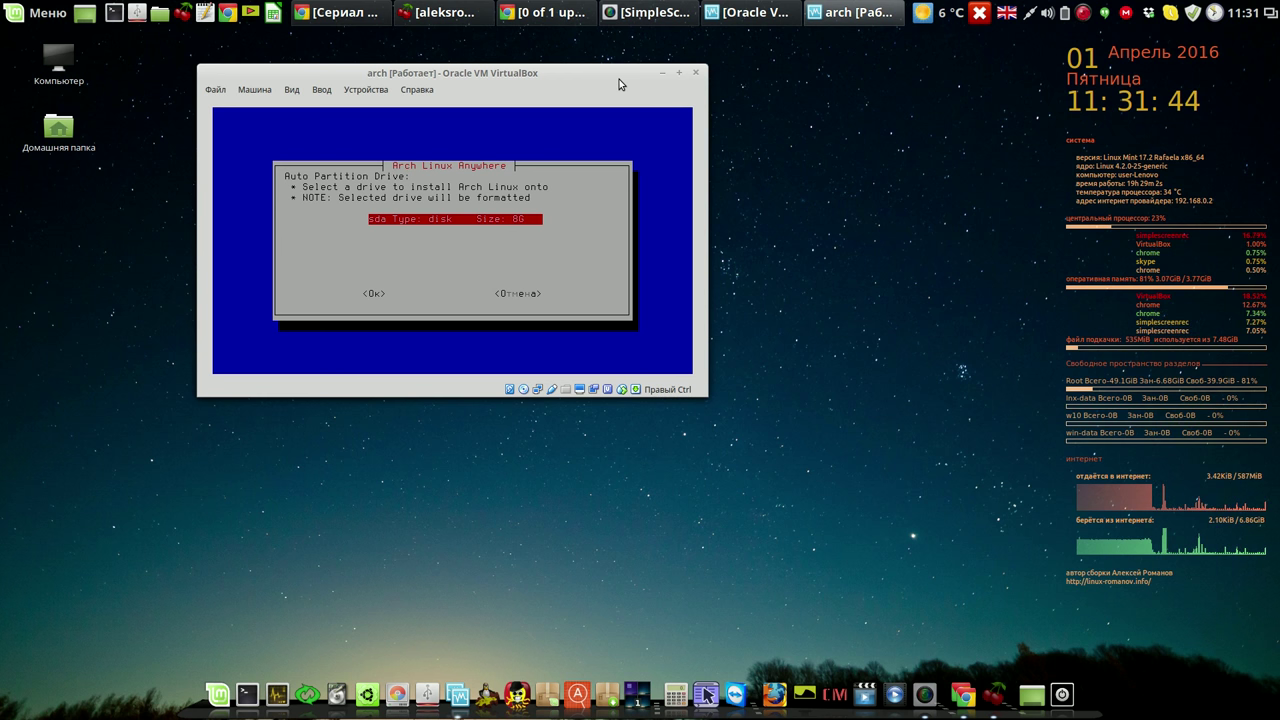
{"action": "key", "text": "Return"}
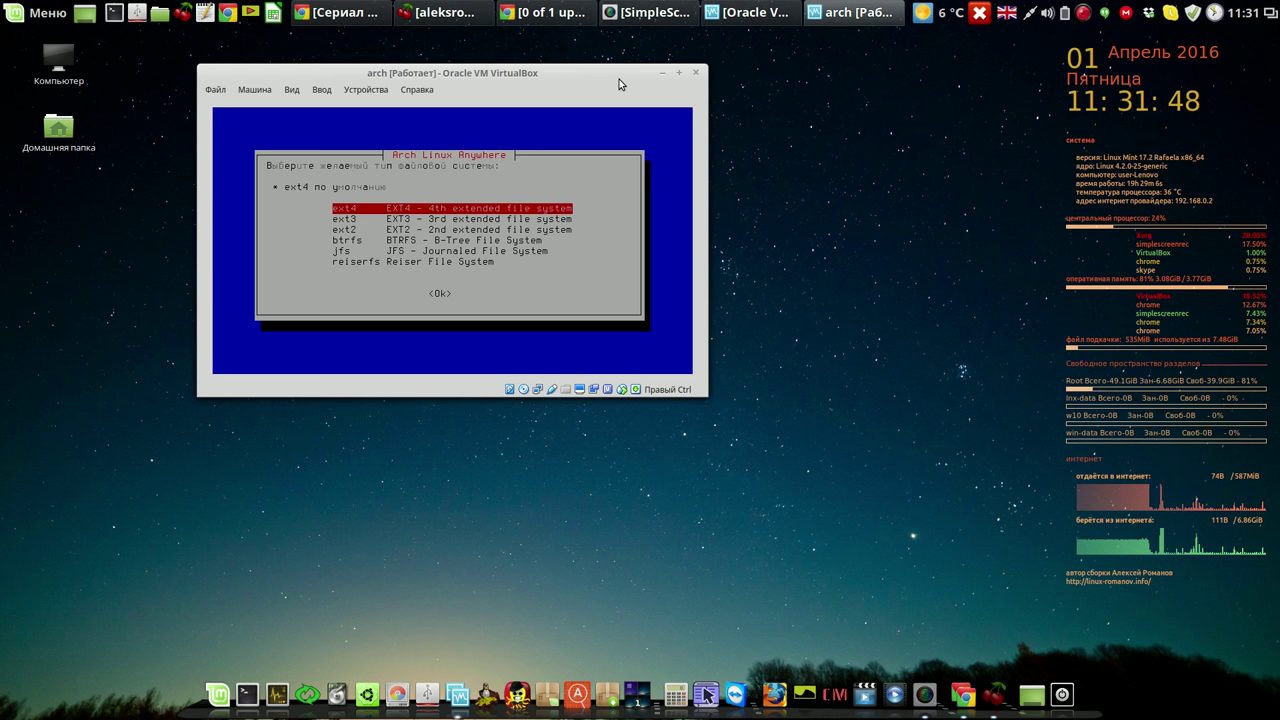
{"action": "key", "text": "Return"}
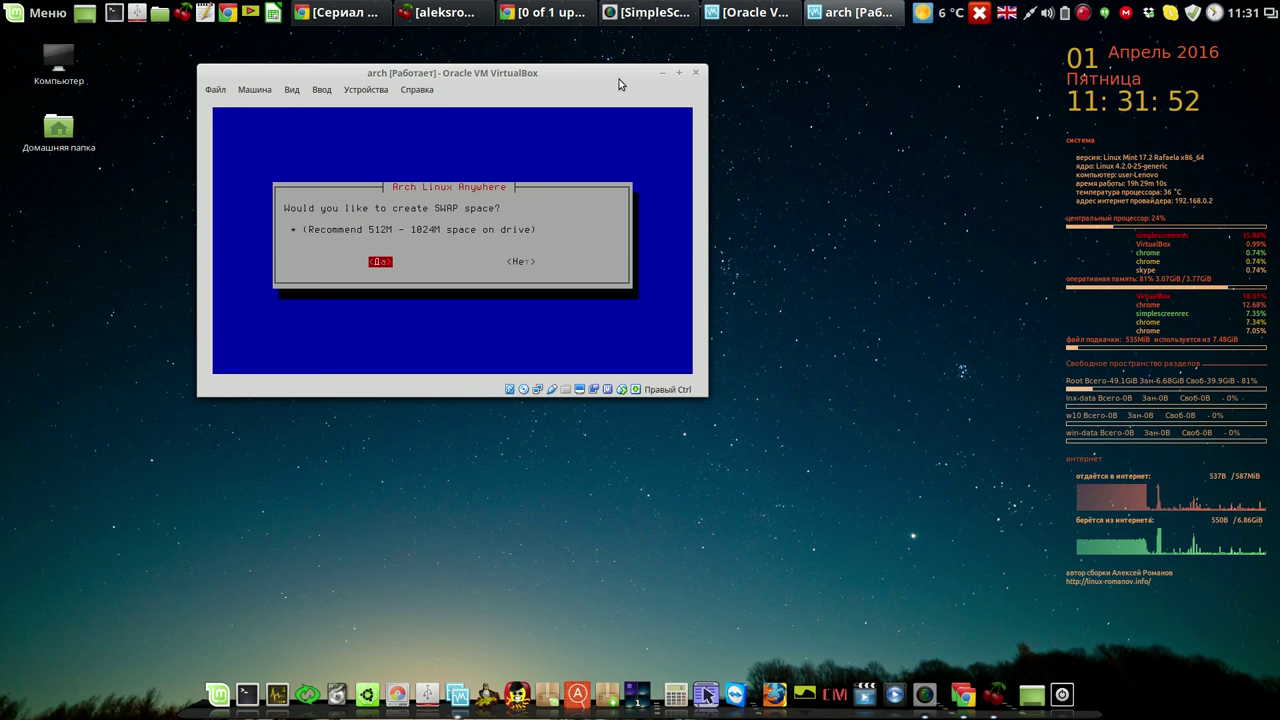
{"action": "key", "text": "Return"}
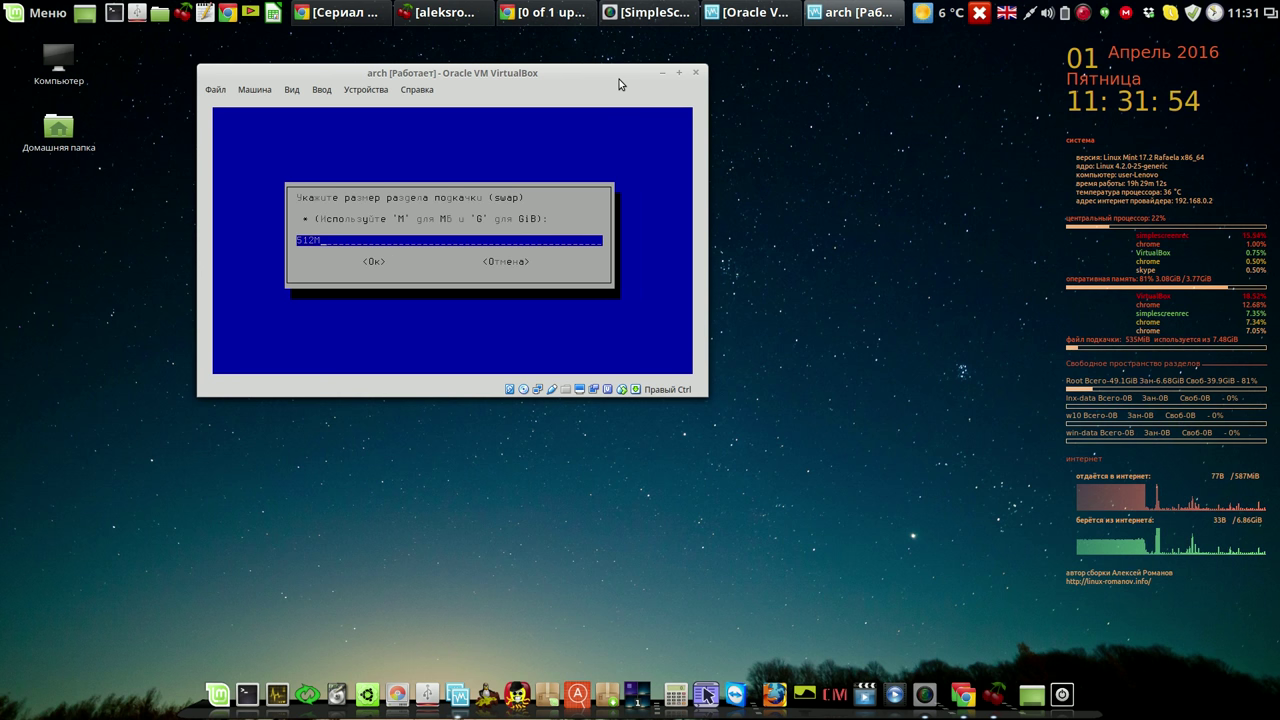
{"action": "key", "text": "Return"}
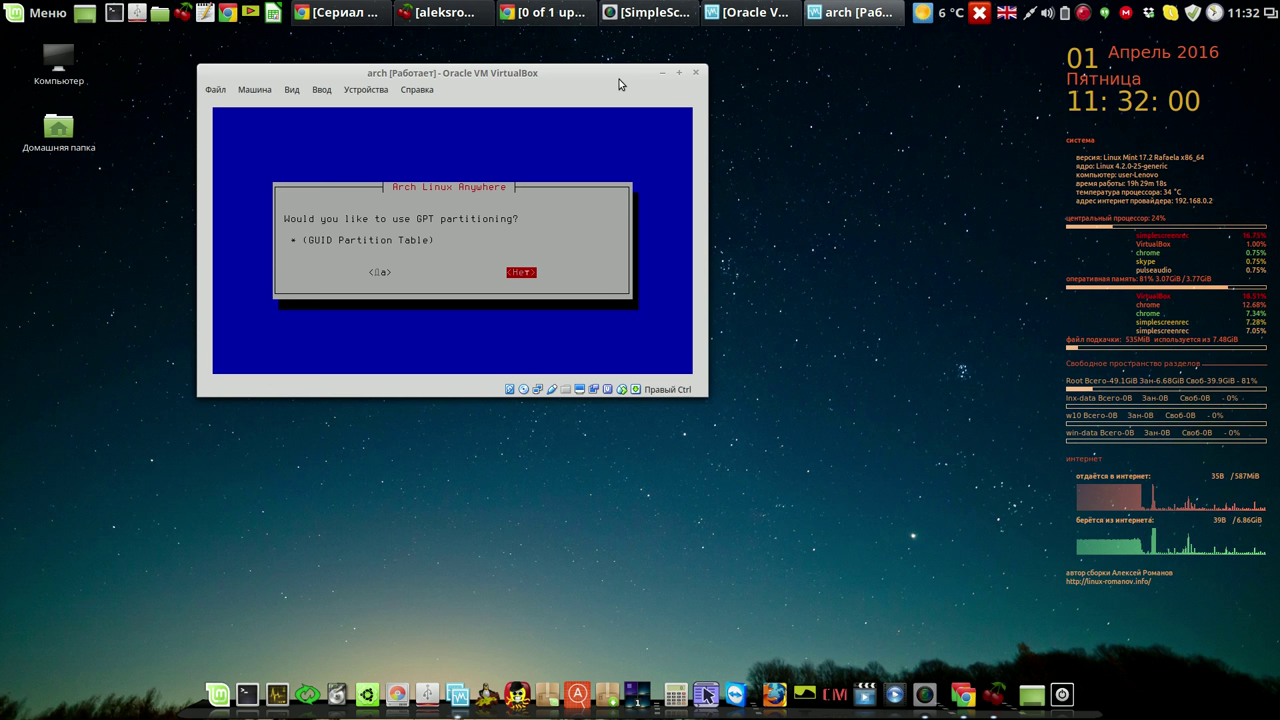
{"action": "key", "text": "Return"}
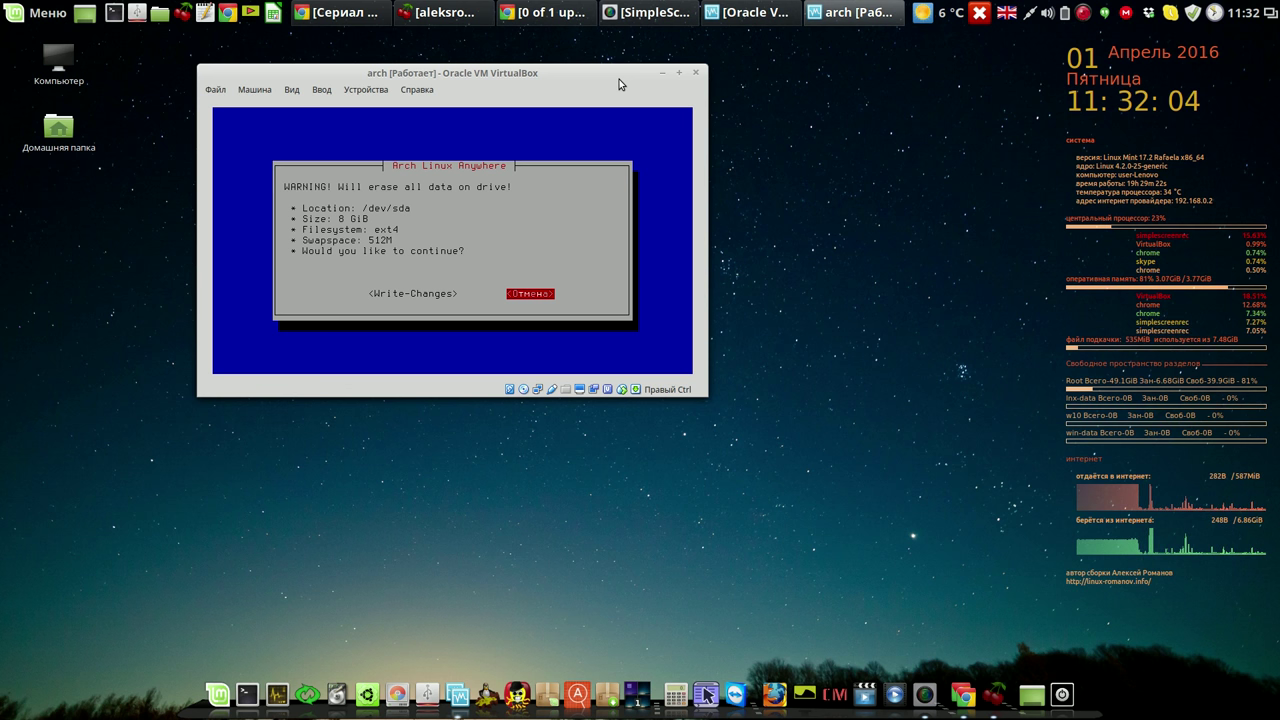
{"action": "key", "text": "Left"}
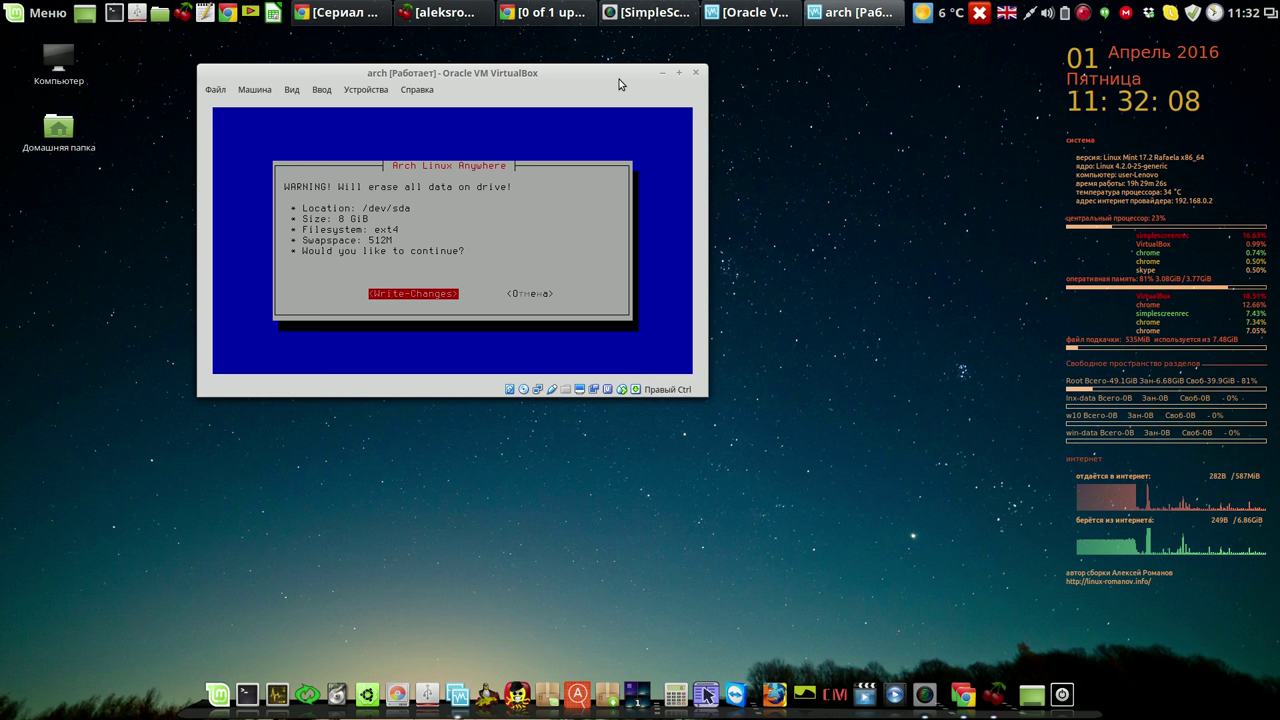
{"action": "key", "text": "Return"}
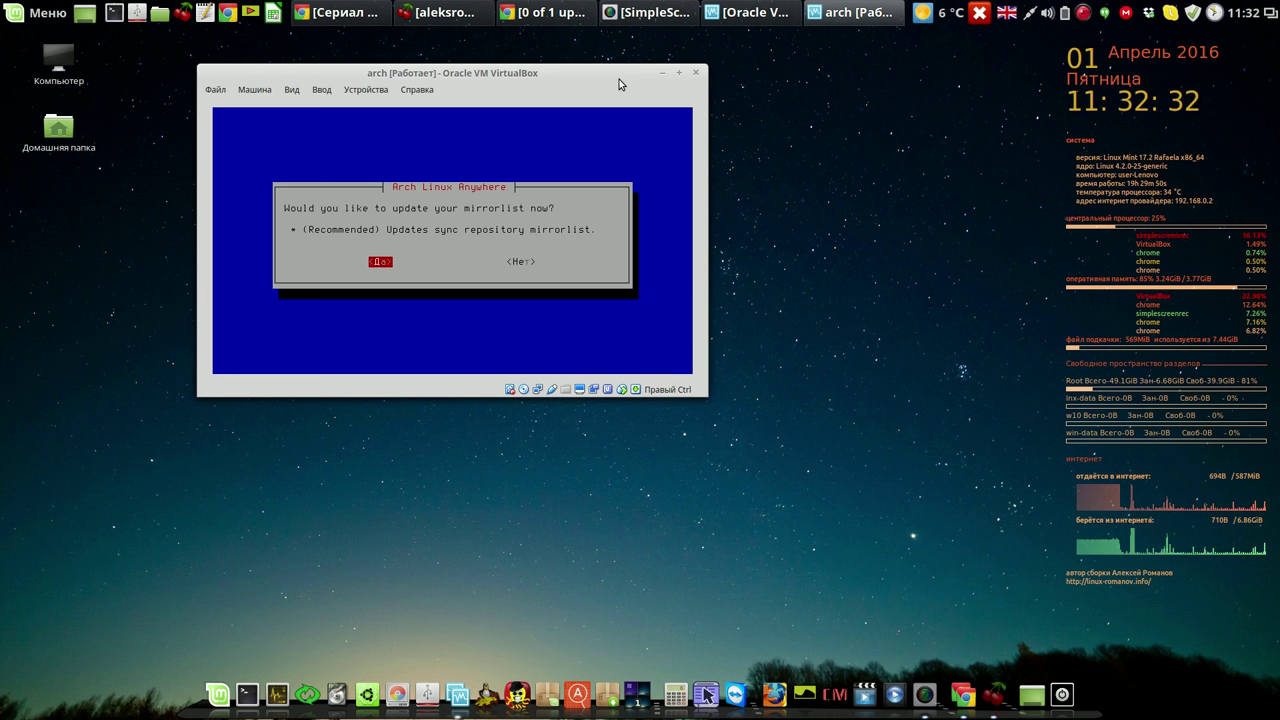
Update the mirrorlist using GB United-Kingdom mirrors.
{"action": "key", "text": "Return"}
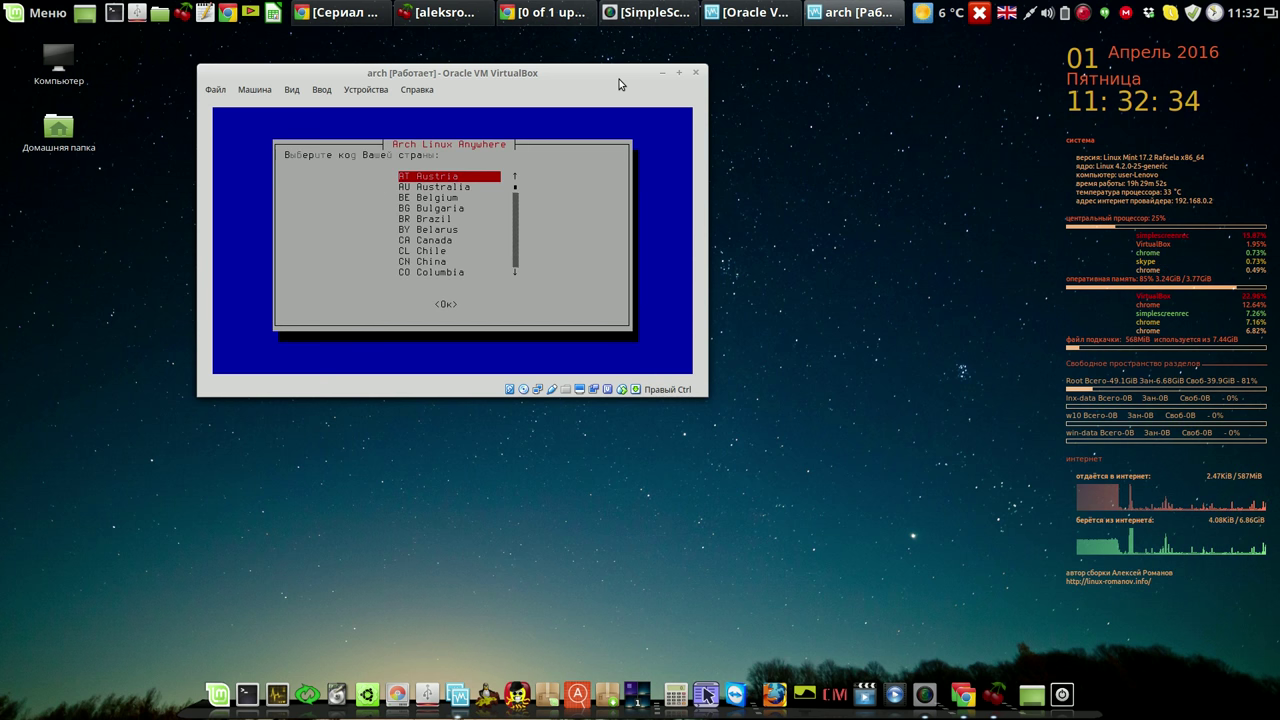
{"action": "key", "text": "Down"}
{"action": "key", "text": "Down"}
{"action": "key", "text": "Down"}
{"action": "key", "text": "Down"}
{"action": "key", "text": "Down"}
{"action": "key", "text": "Down"}
{"action": "key", "text": "Down"}
{"action": "key", "text": "Down"}
{"action": "key", "text": "Down"}
{"action": "key", "text": "Down"}
{"action": "key", "text": "Down"}
{"action": "key", "text": "Down"}
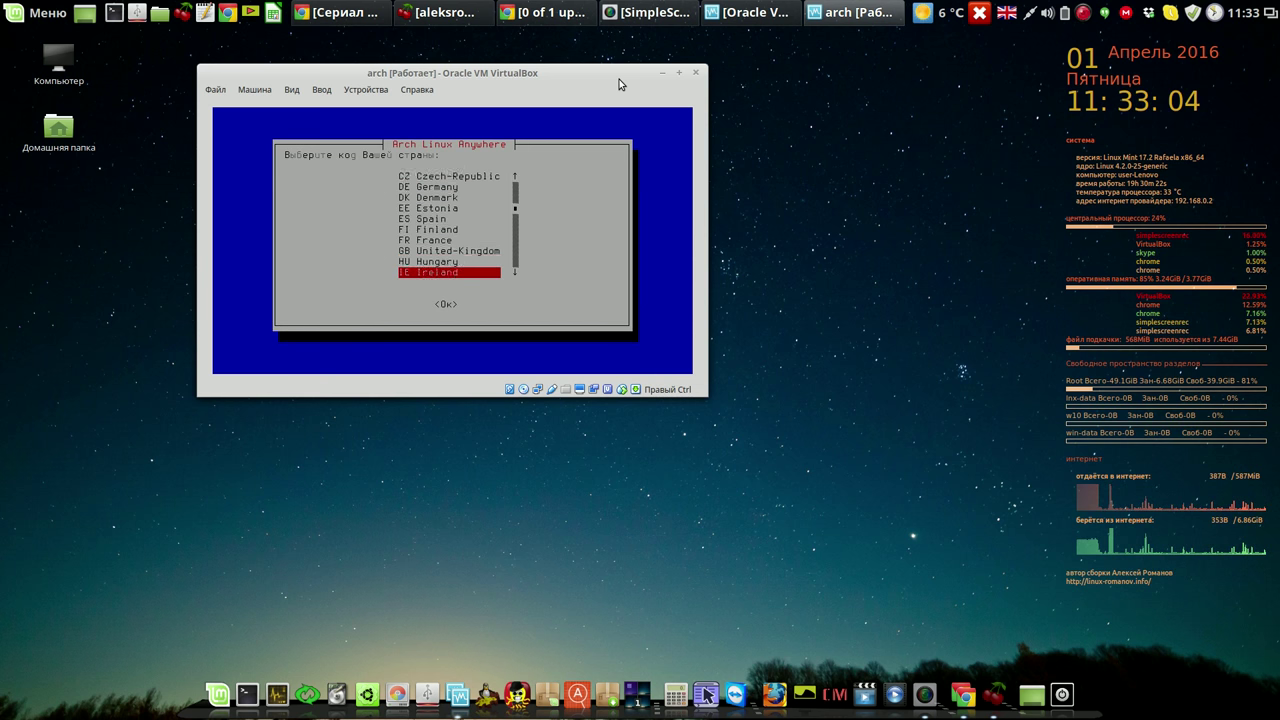
{"action": "key", "text": "Down"}
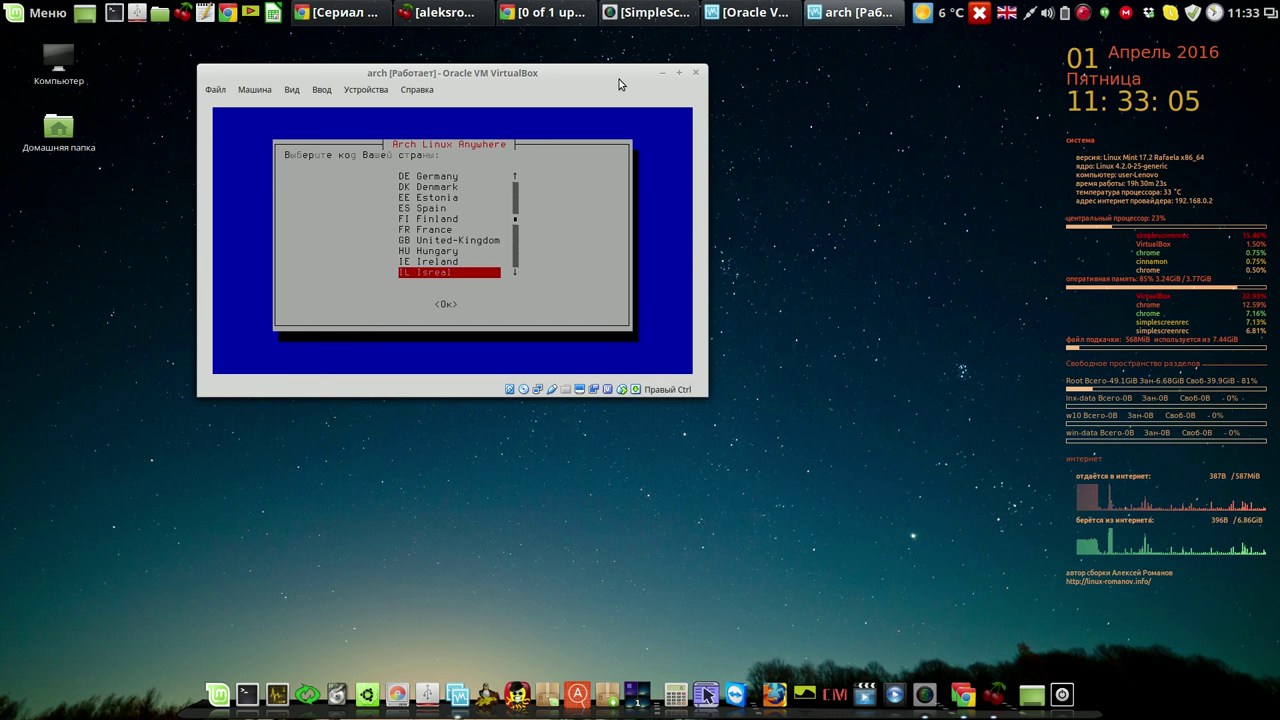
{"action": "key", "text": "Up"}
{"action": "key", "text": "Up"}
{"action": "key", "text": "Up"}
{"action": "key", "text": "Return"}
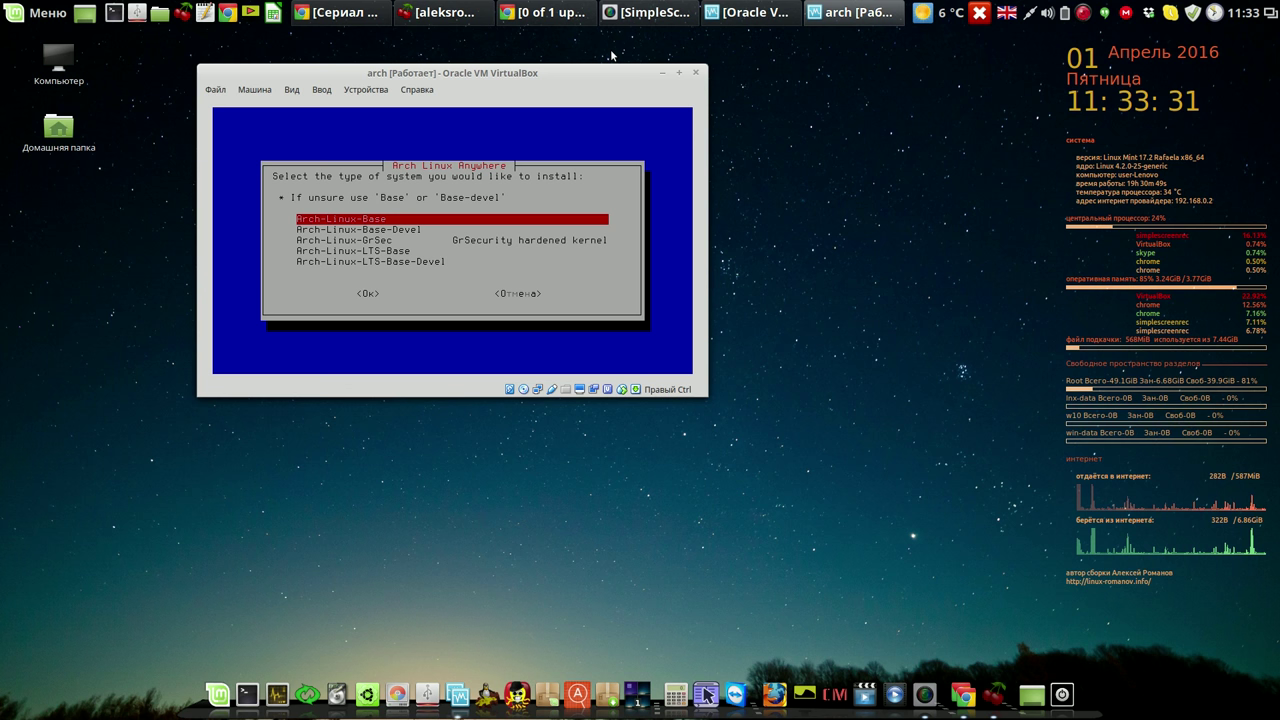
Choose Arch-Linux-LTS-Base with GRUB and os-prober, skipping the wireless tools.
{"action": "key", "text": "Down"}
{"action": "key", "text": "Down"}
{"action": "key", "text": "Down"}
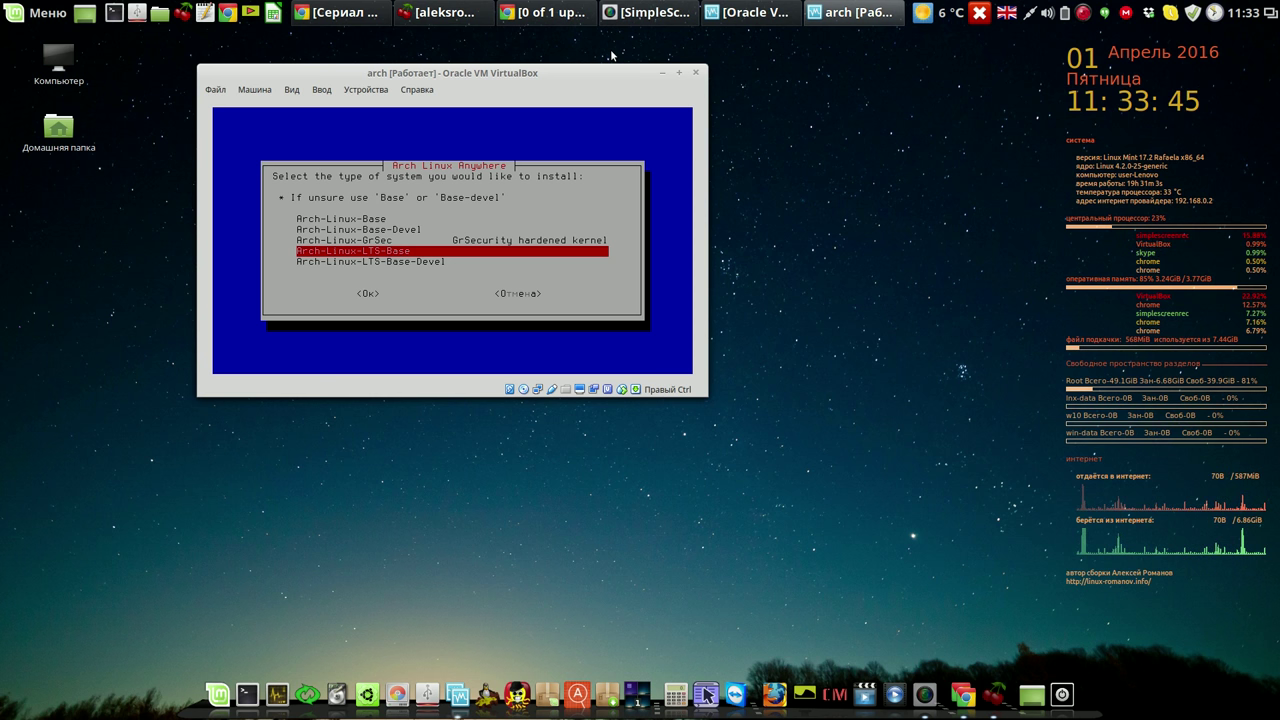
{"action": "key", "text": "Return"}
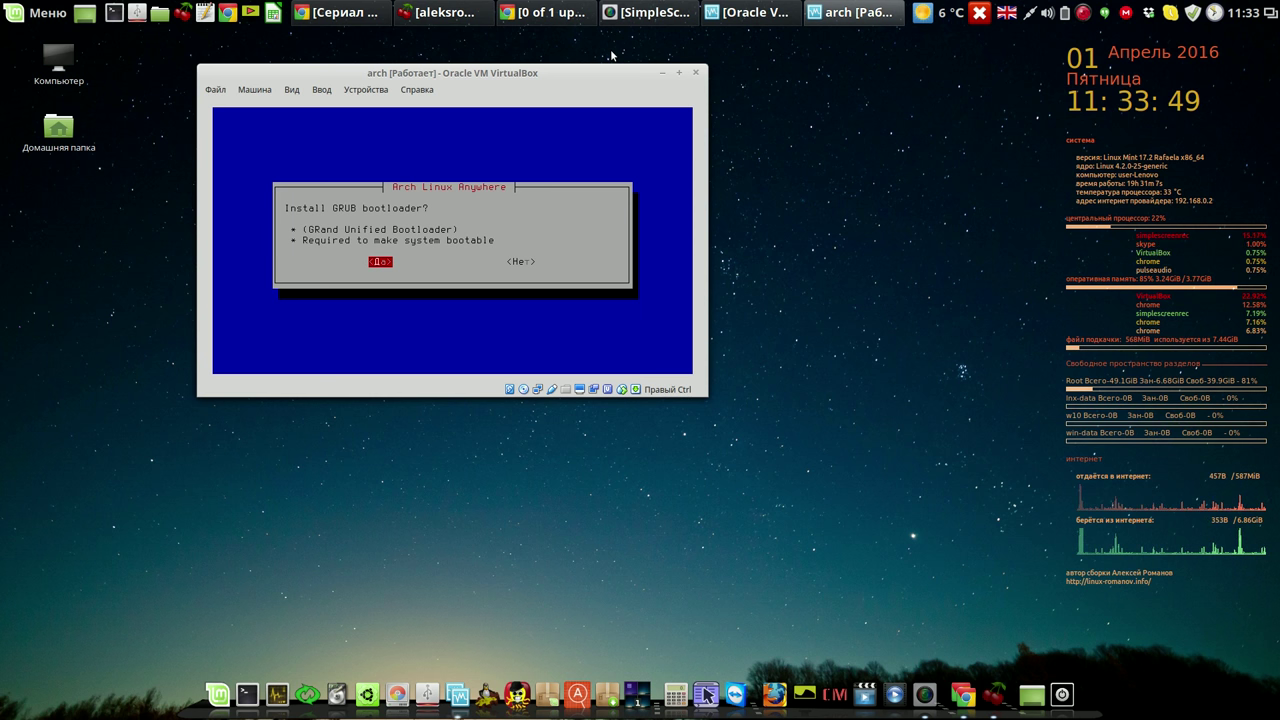
{"action": "key", "text": "Return"}
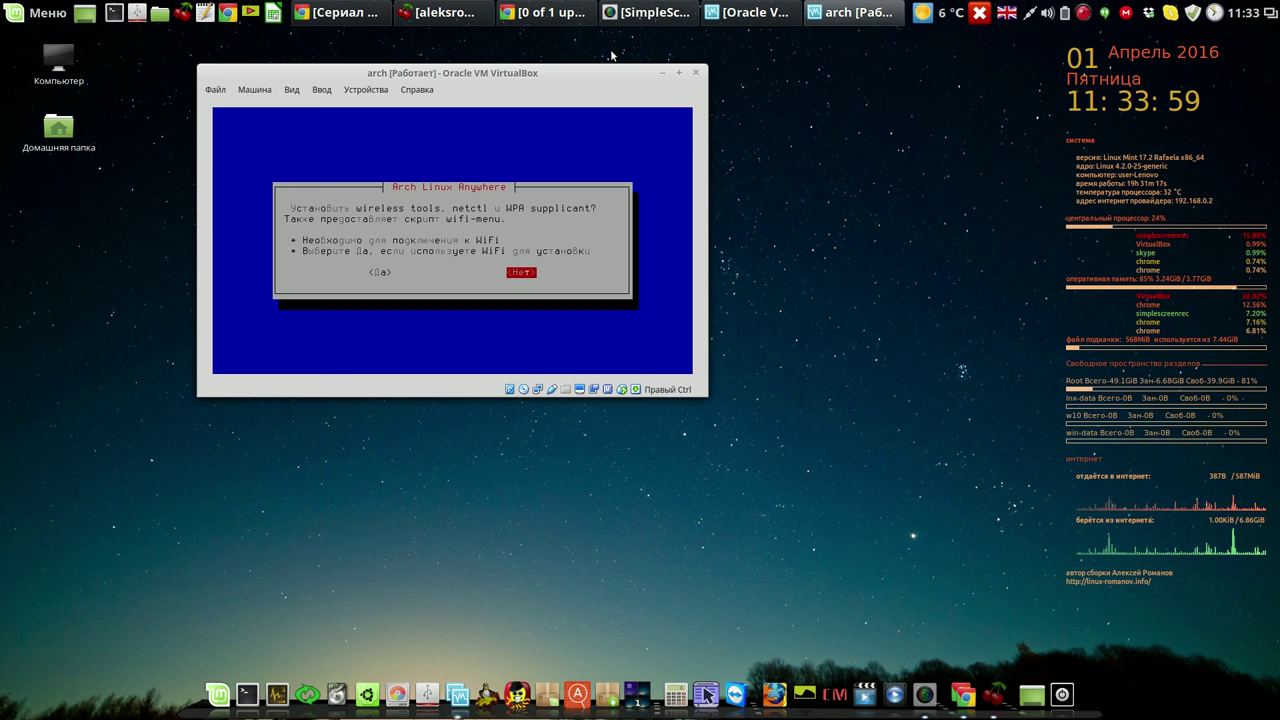
{"action": "key", "text": "Return"}
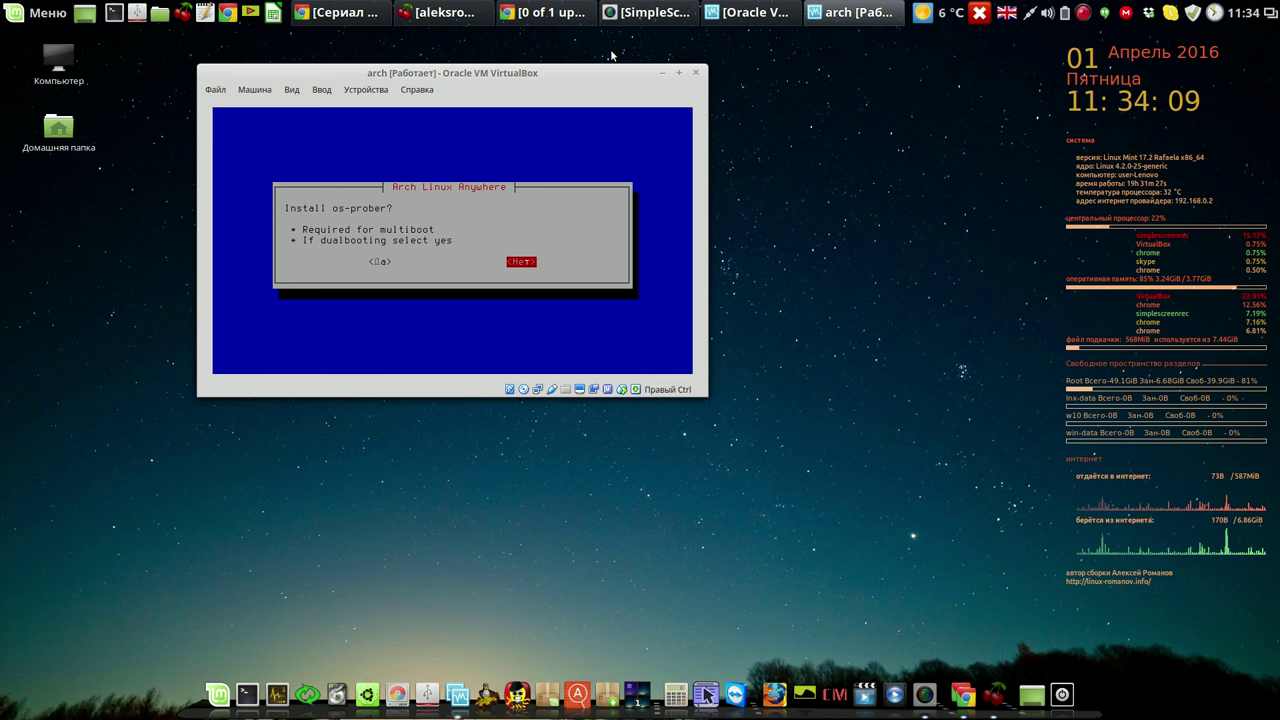
{"action": "key", "text": "Left"}
{"action": "key", "text": "Return"}
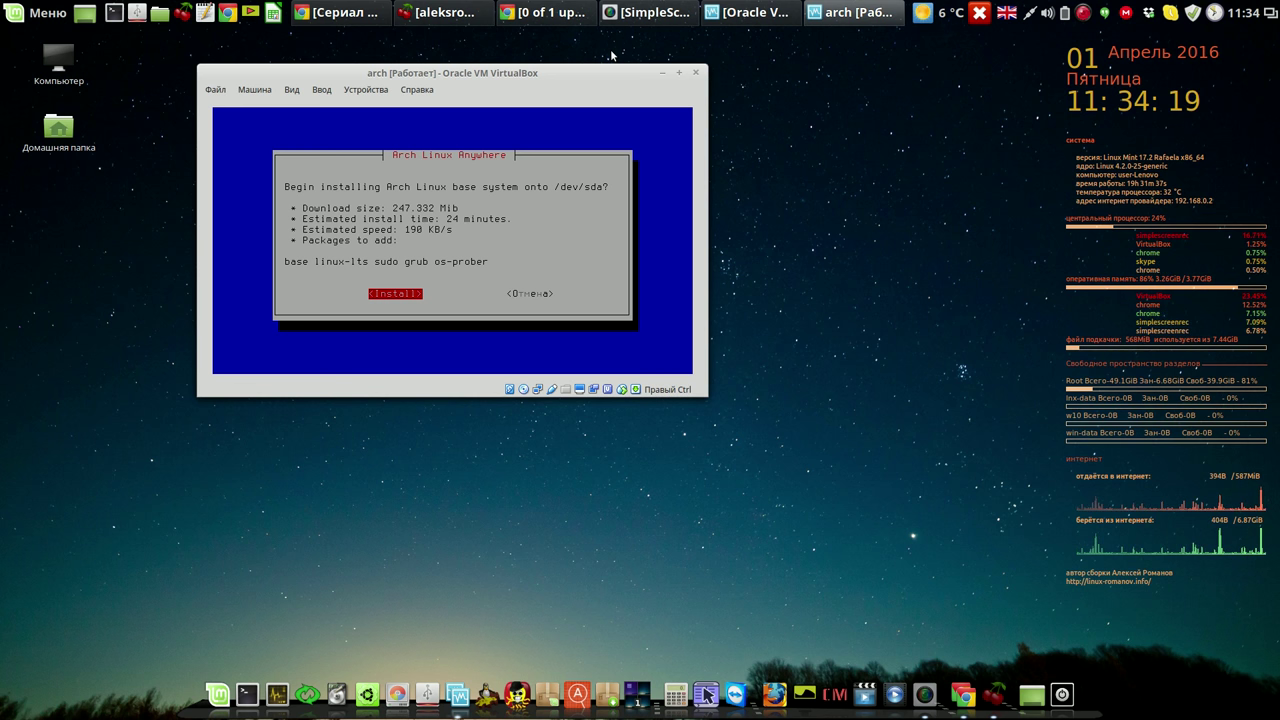
Confirm installing the base system onto /dev/sda.
{"action": "key", "text": "Return"}
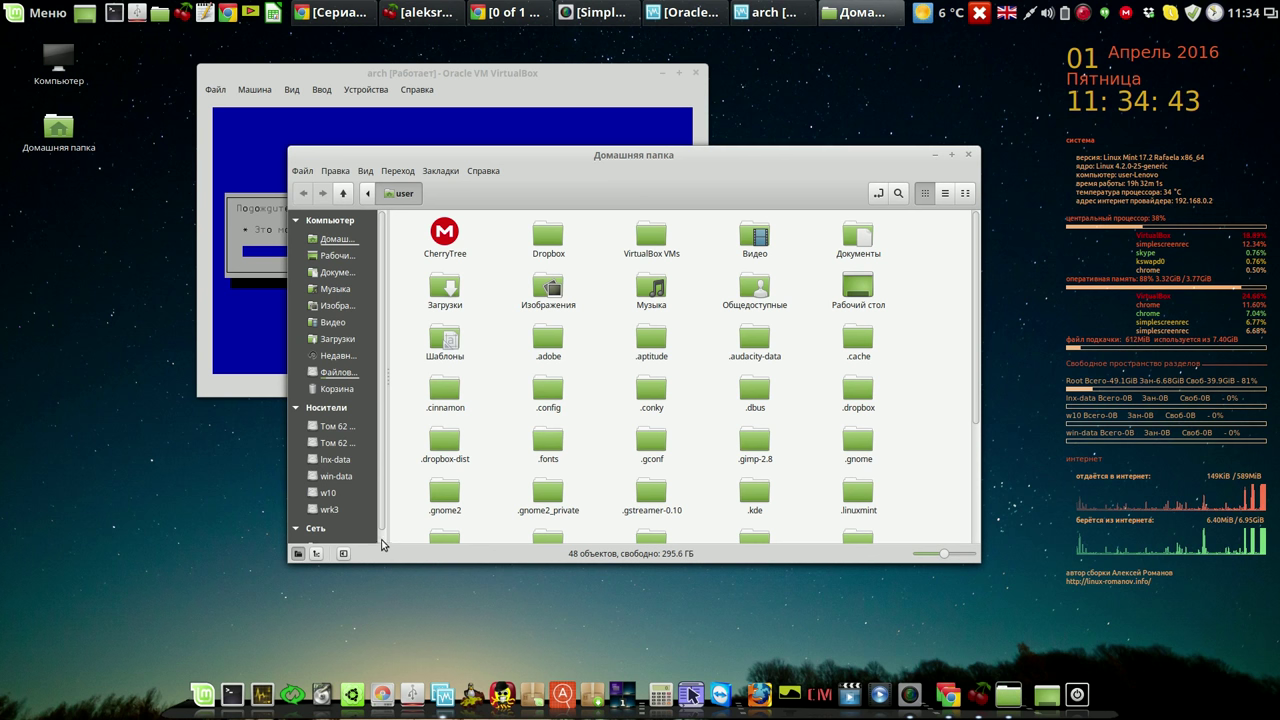
Locate arch-anywhere-2.1.5-dual.iso in Загрузки using list view, then close Nemo.
{"action": "left_click", "coordinate": [345, 341]}
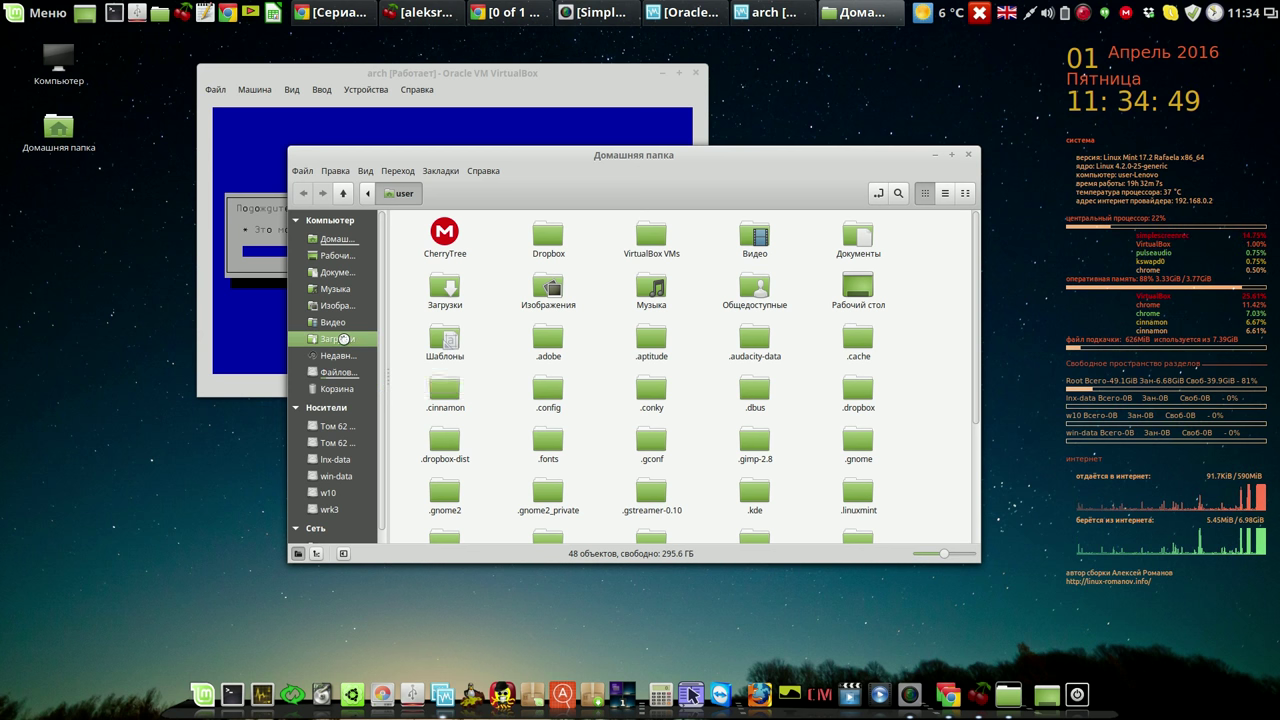
{"action": "left_click", "coordinate": [942, 193]}
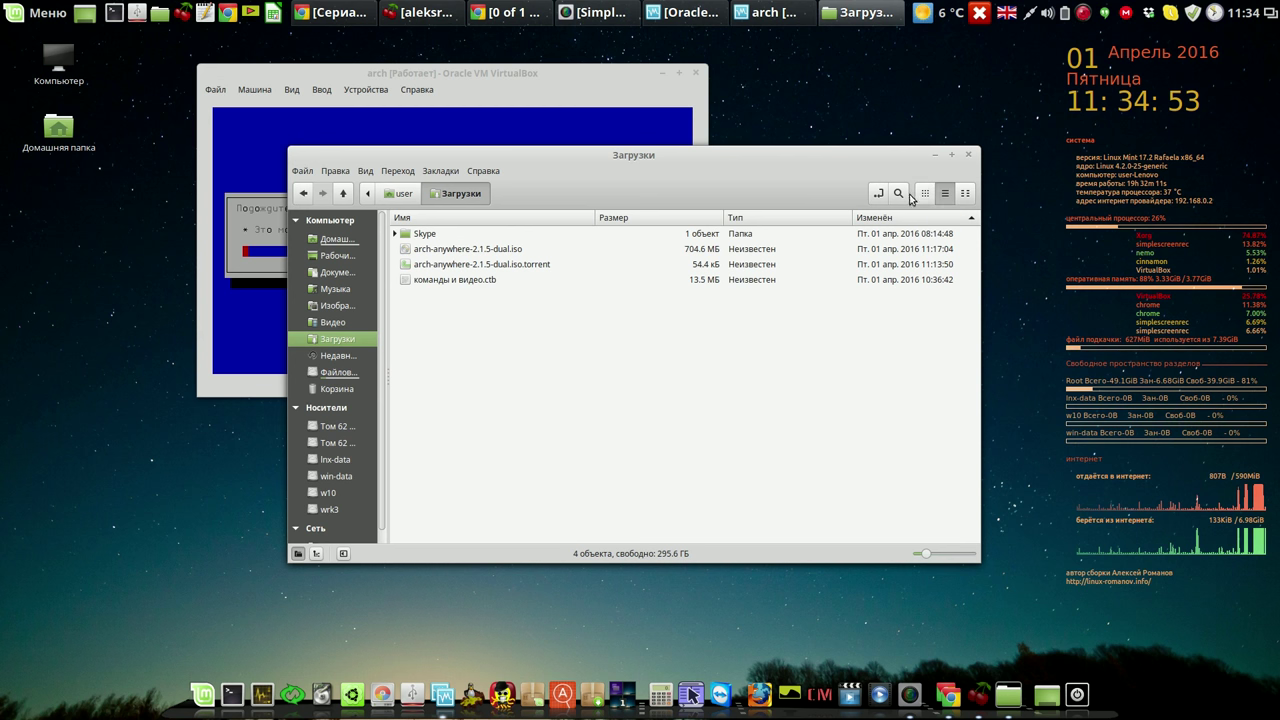
{"action": "left_click", "coordinate": [490, 254]}
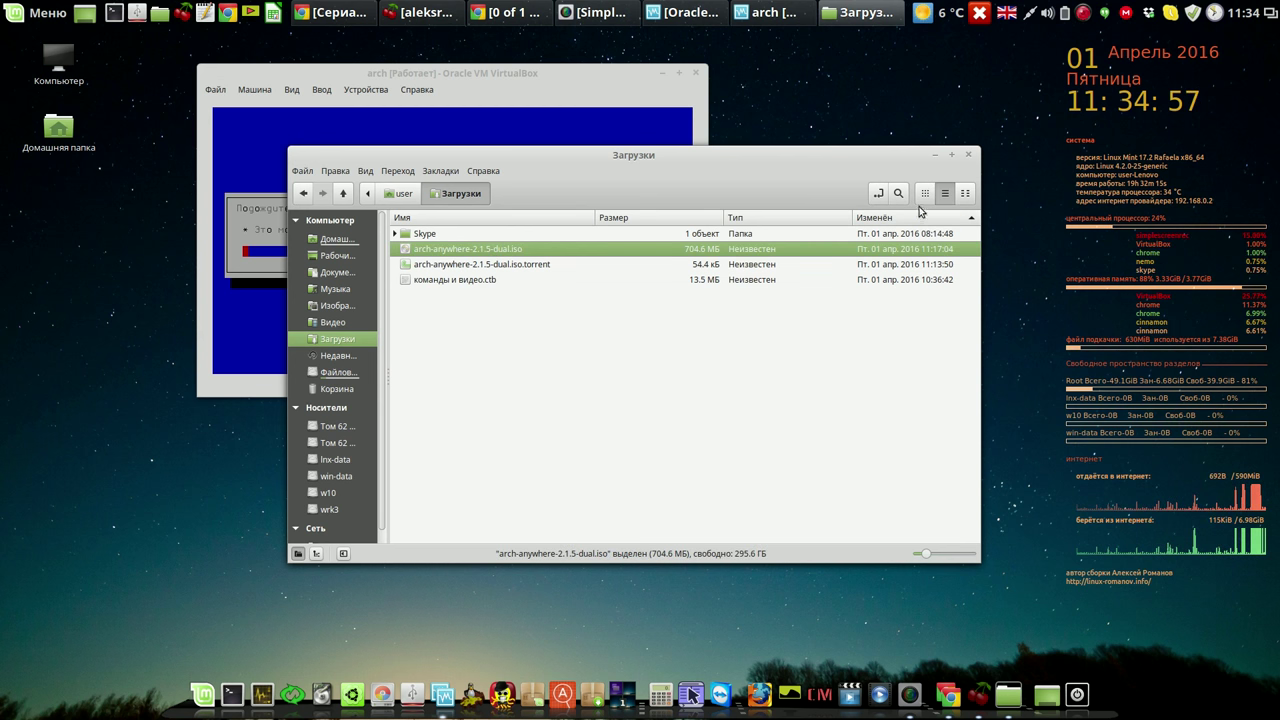
{"action": "left_click", "coordinate": [968, 155]}
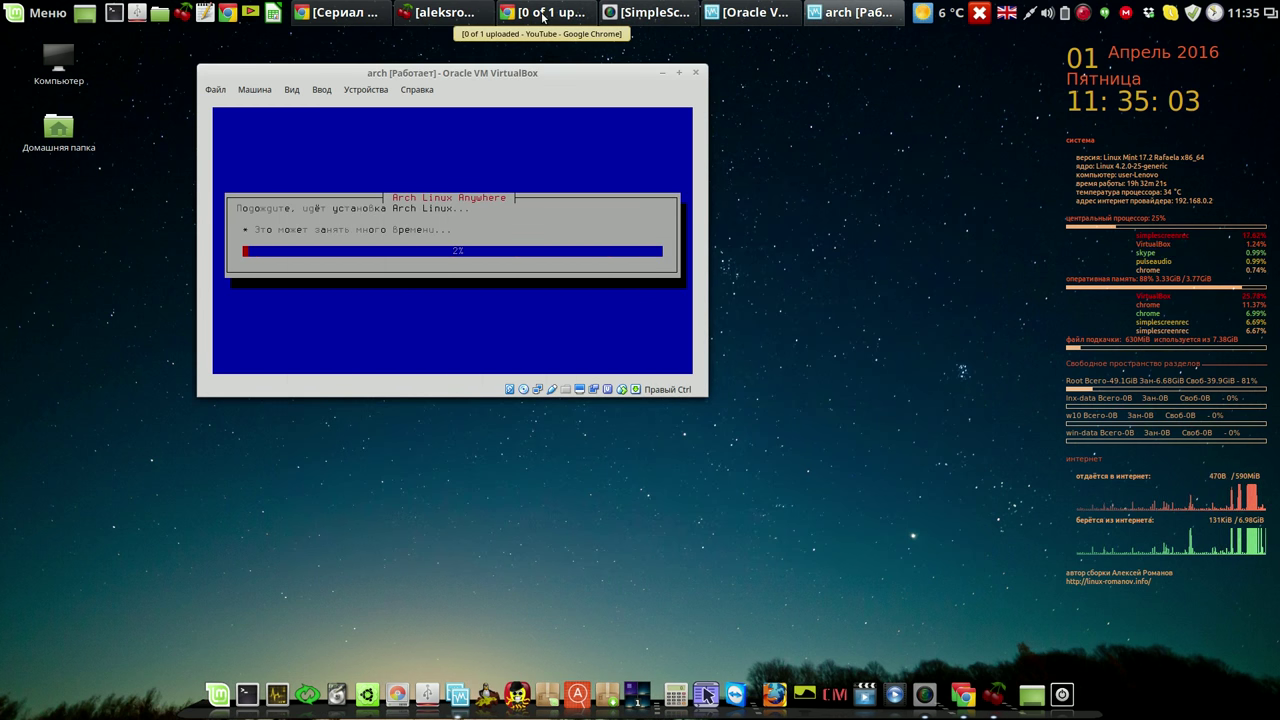
Open the screen recorder's tray menu while the Arch installation keeps running.
{"action": "right_click", "coordinate": [1083, 14]}
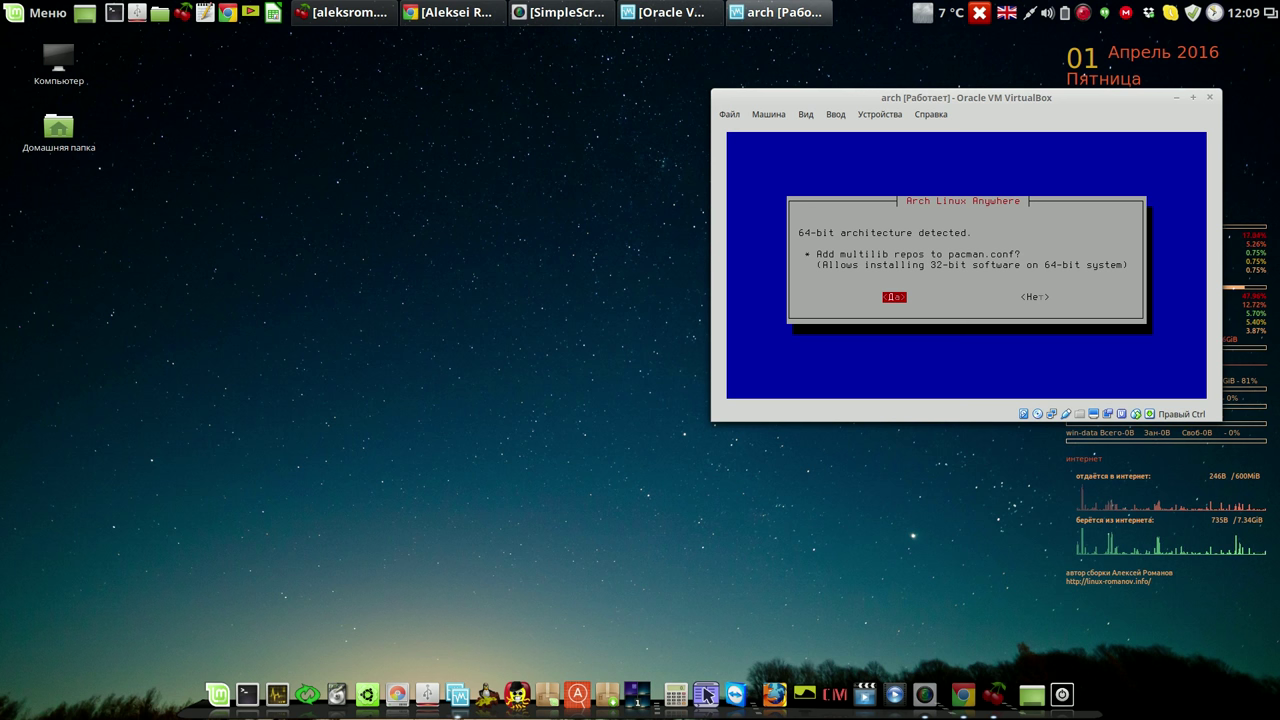
Accept multilib repositories and DHCP at boot, and keep the default hostname arch-anywhere.
{"action": "key", "text": "Return"}
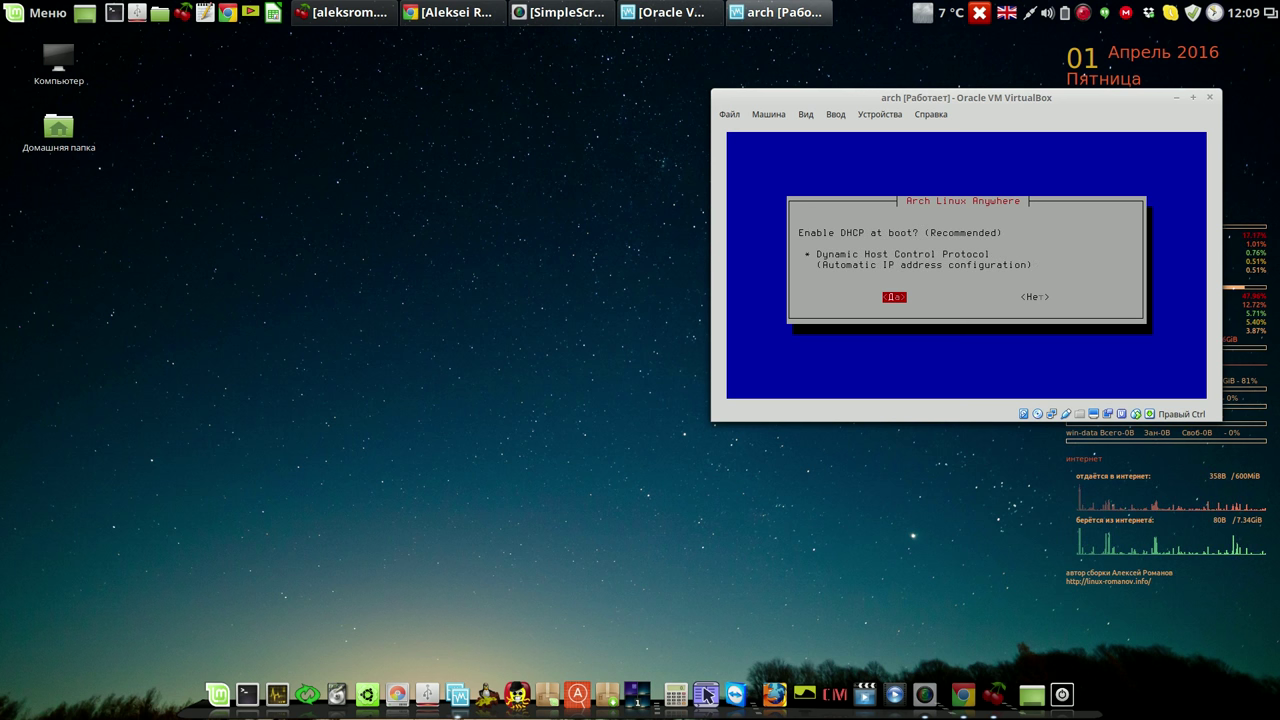
{"action": "key", "text": "Return"}
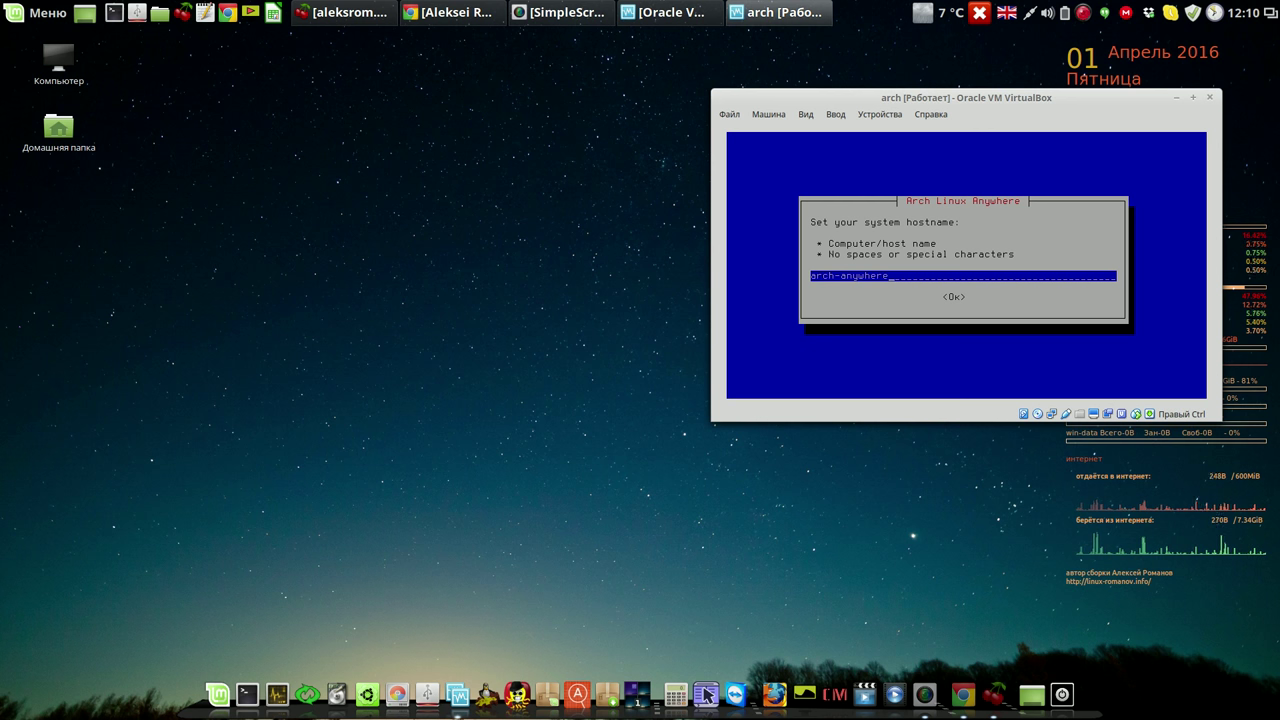
{"action": "key", "text": "Return"}
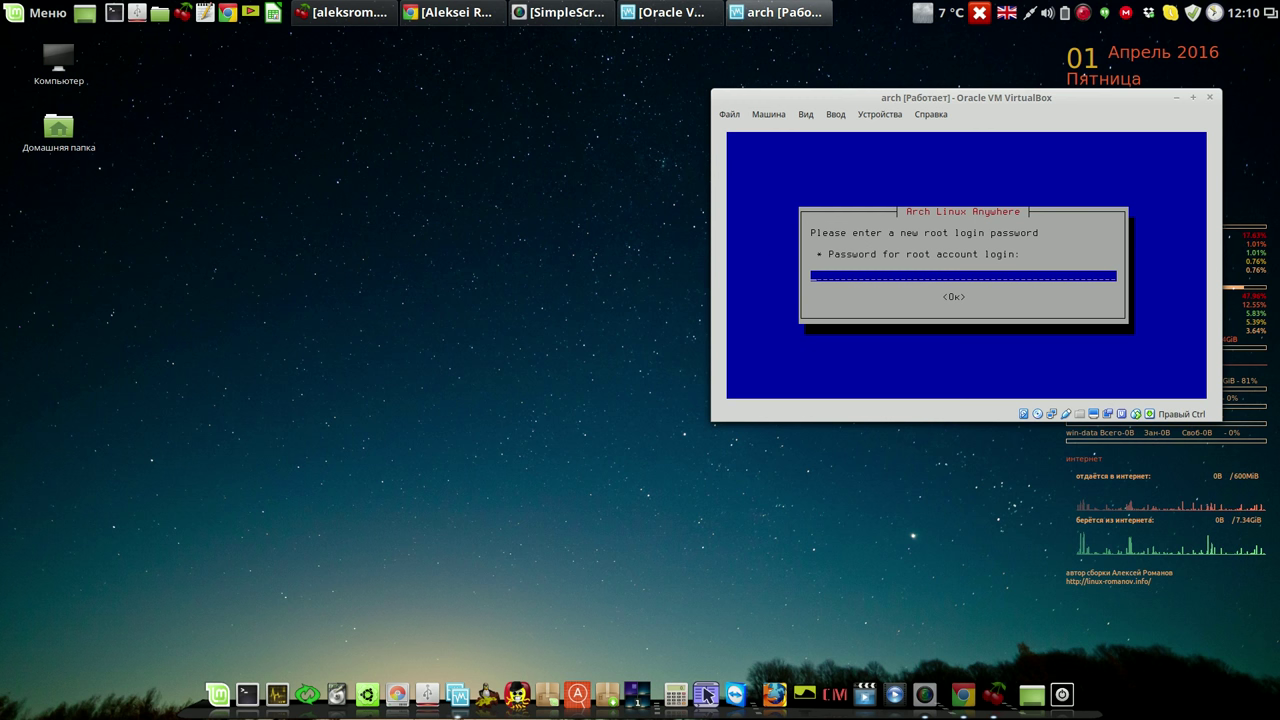
Enter the root password and confirm it.
{"action": "type", "text": "****"}
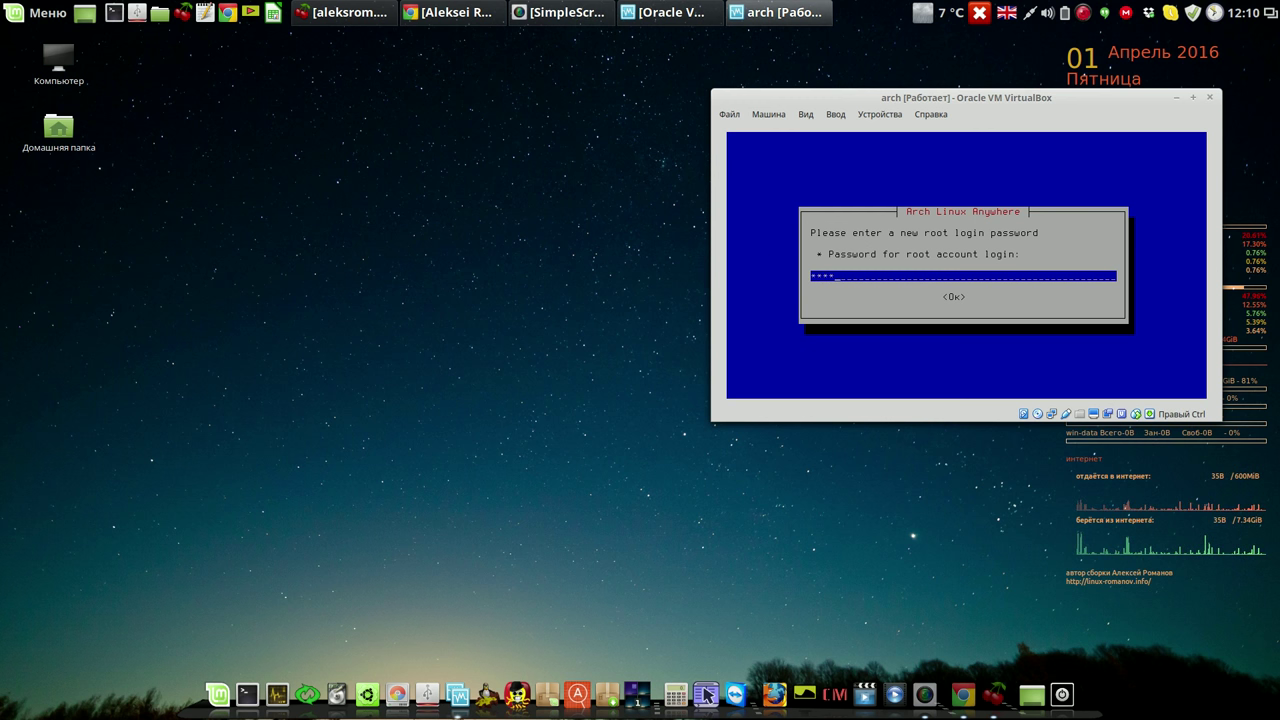
{"action": "key", "text": "Return"}
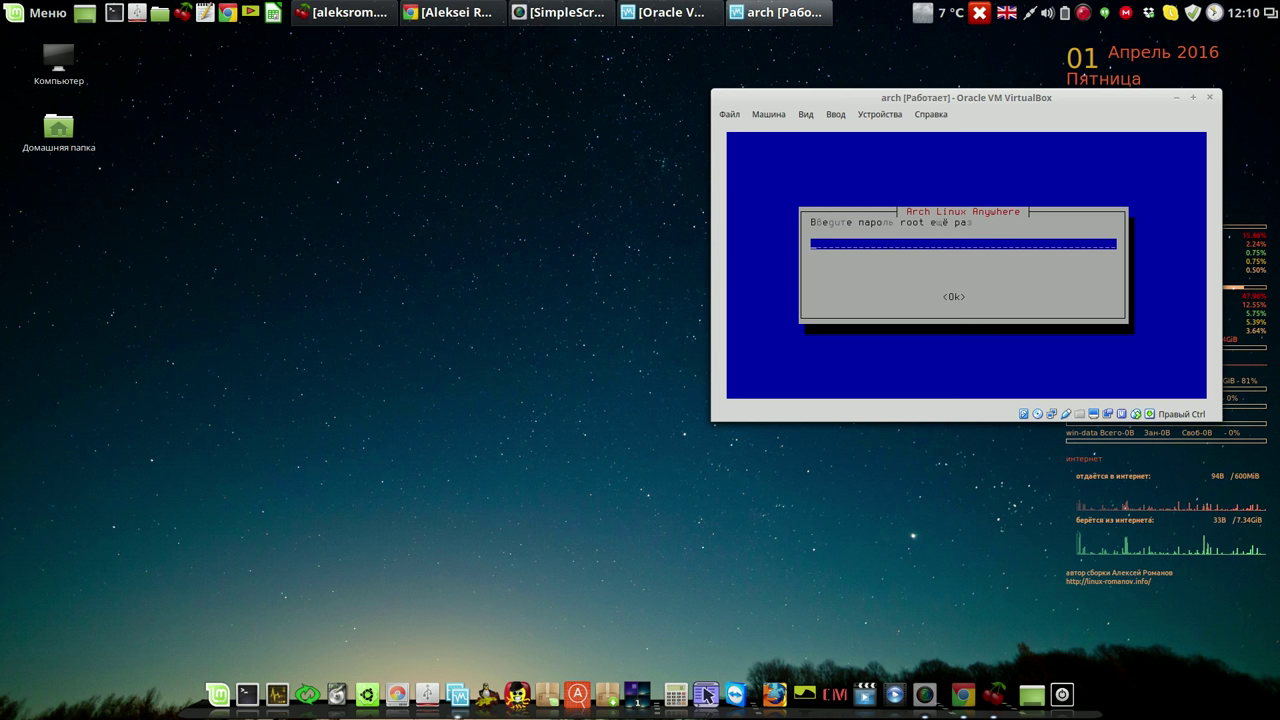
{"action": "type", "text": "****"}
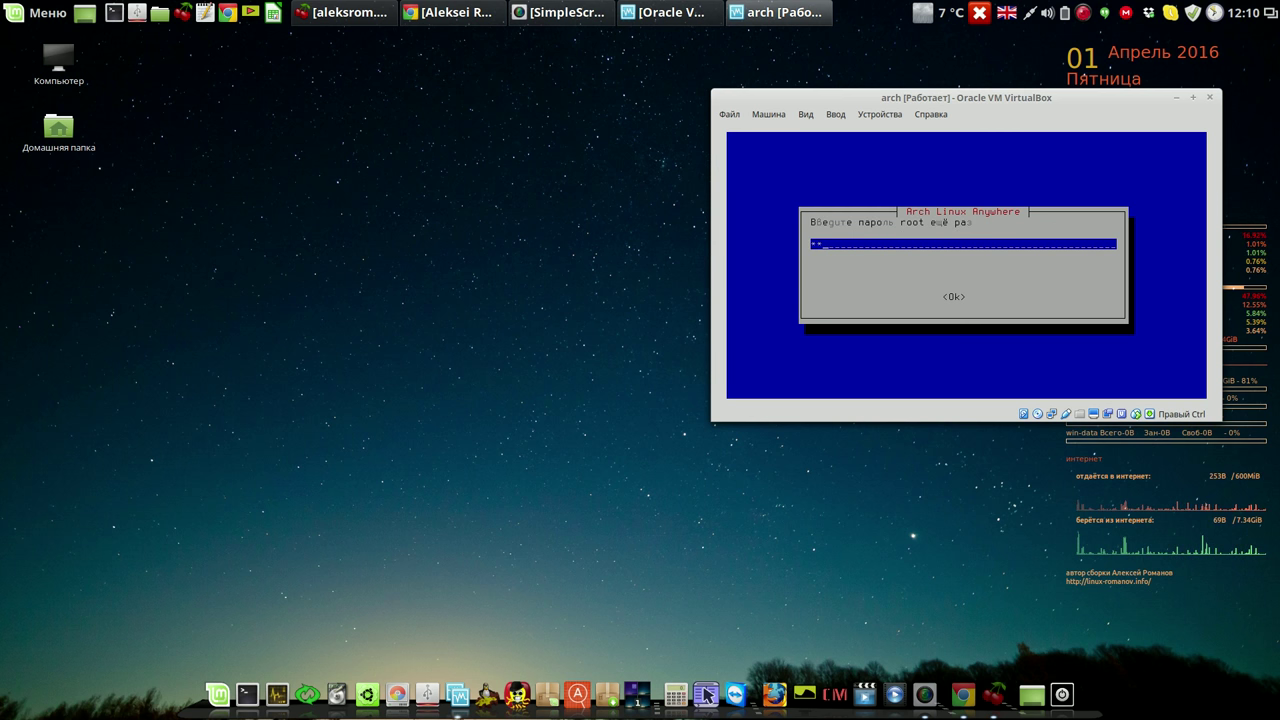
{"action": "key", "text": "Return"}
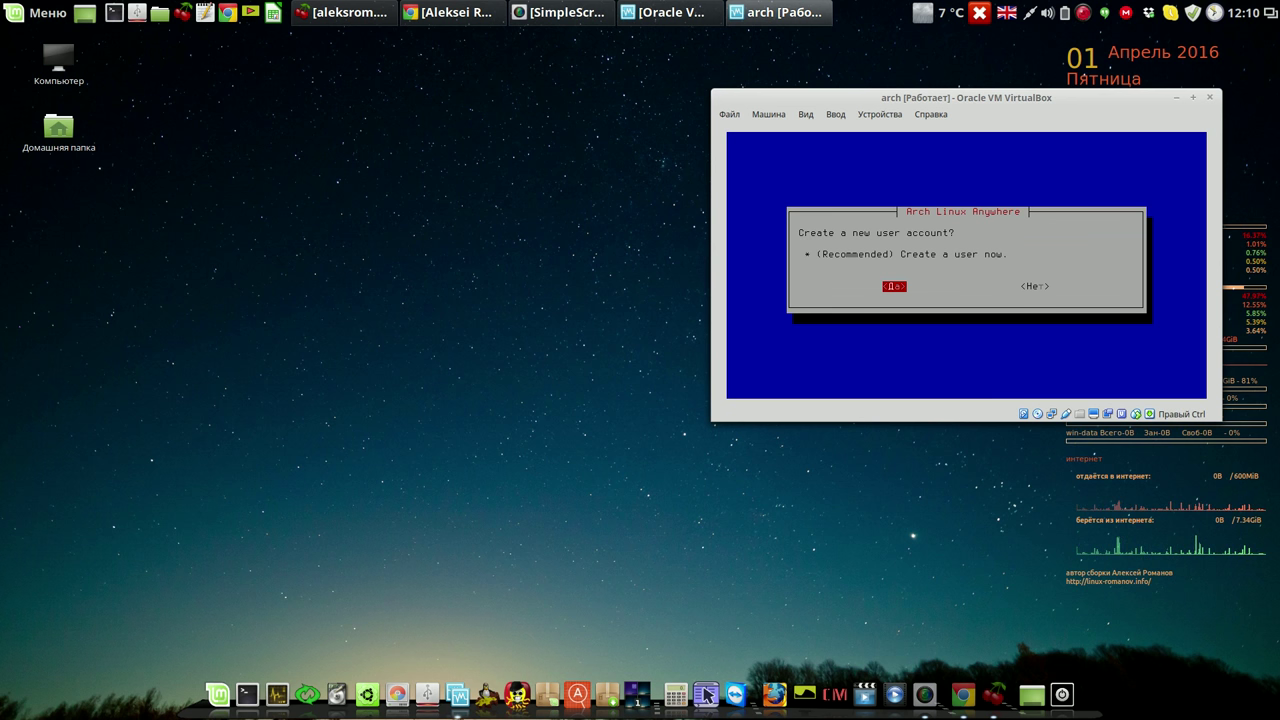
Create a new user named 'user' and set and confirm its password.
{"action": "key", "text": "Return"}
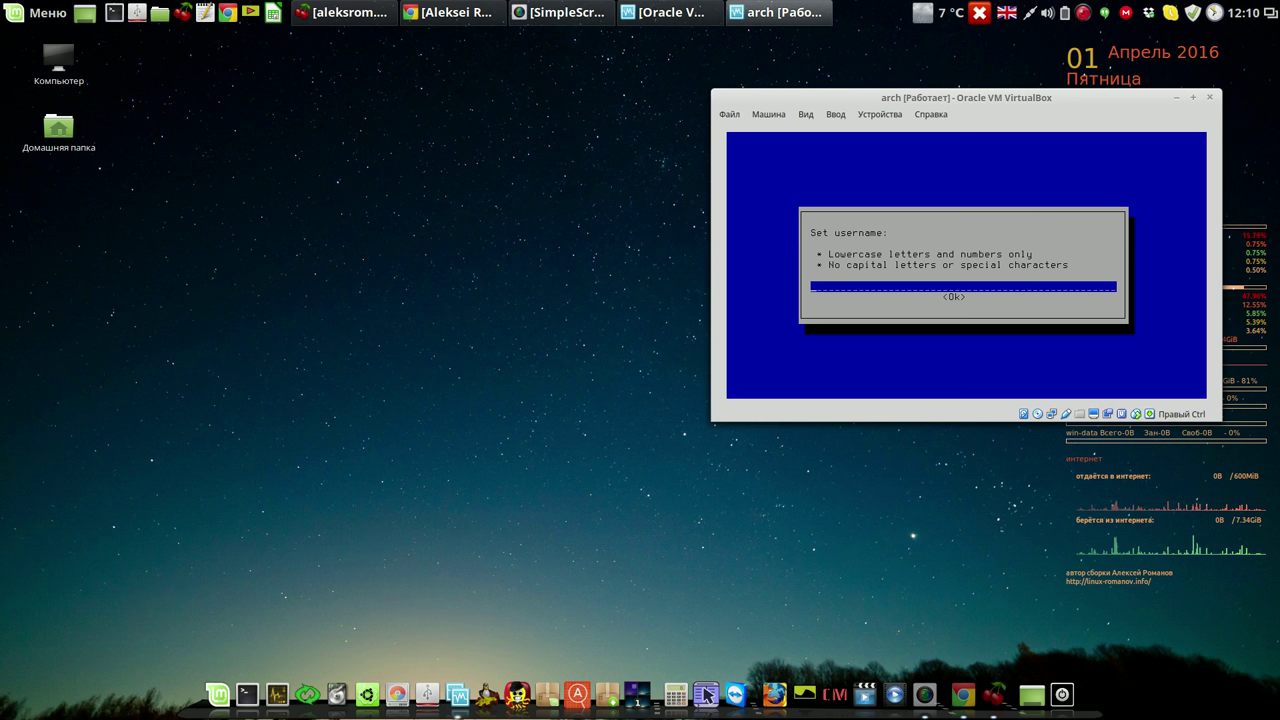
{"action": "type", "text": "user"}
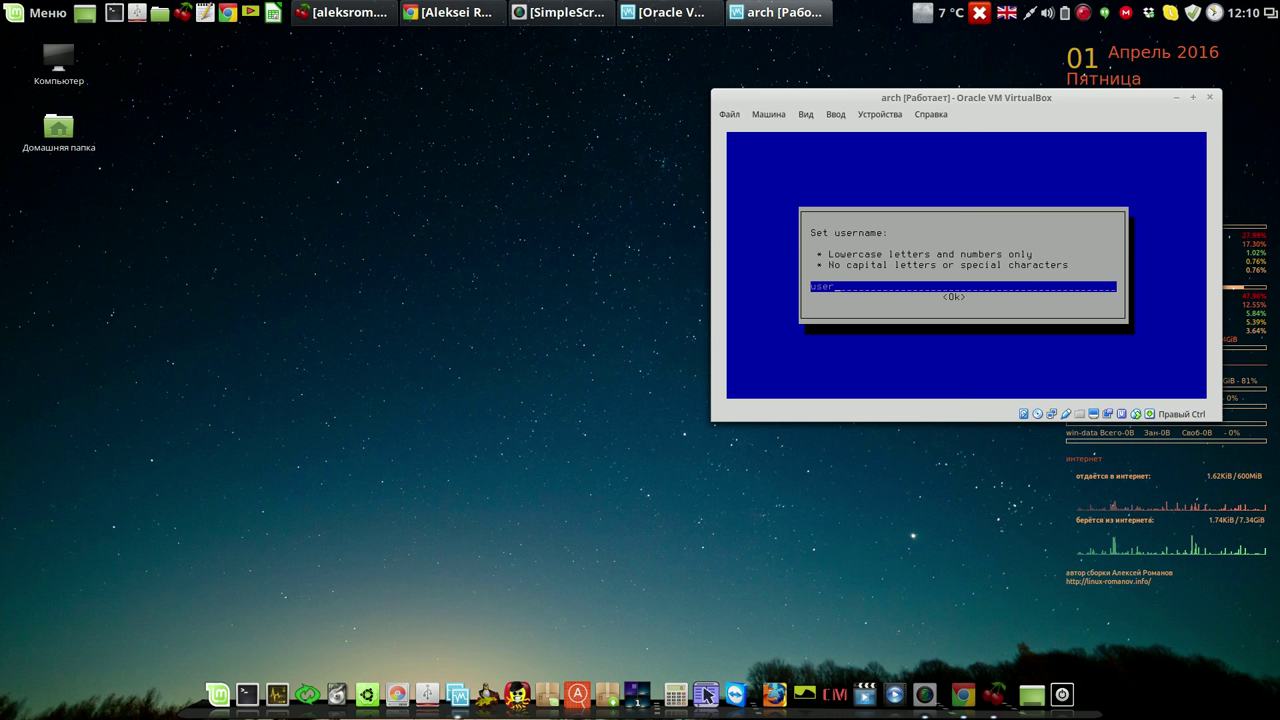
{"action": "key", "text": "Return"}
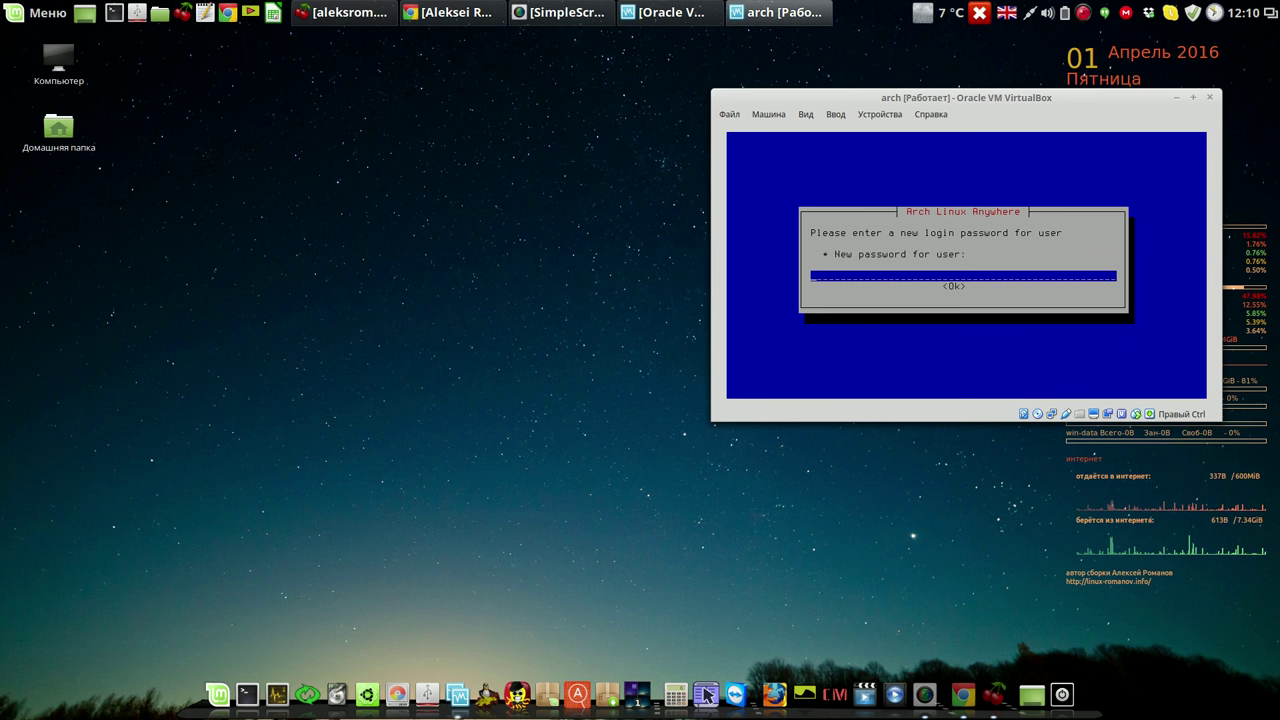
{"action": "type", "text": "1234"}
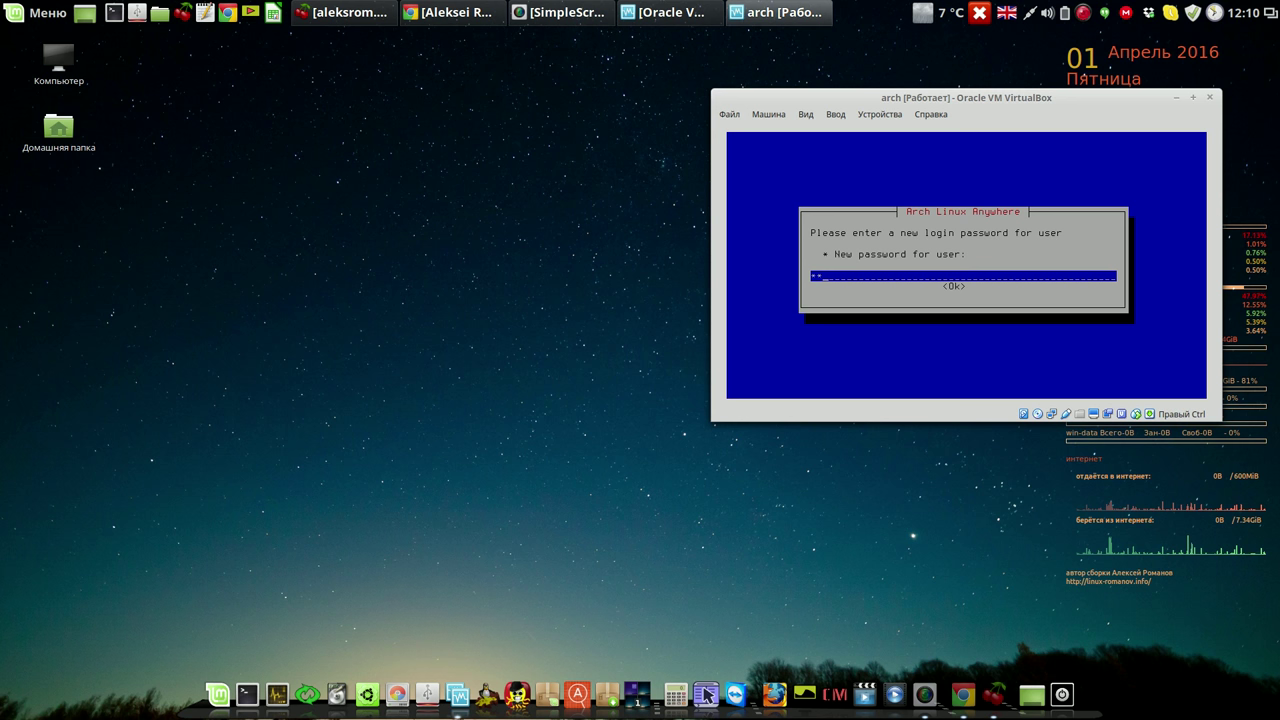
{"action": "key", "text": "Return"}
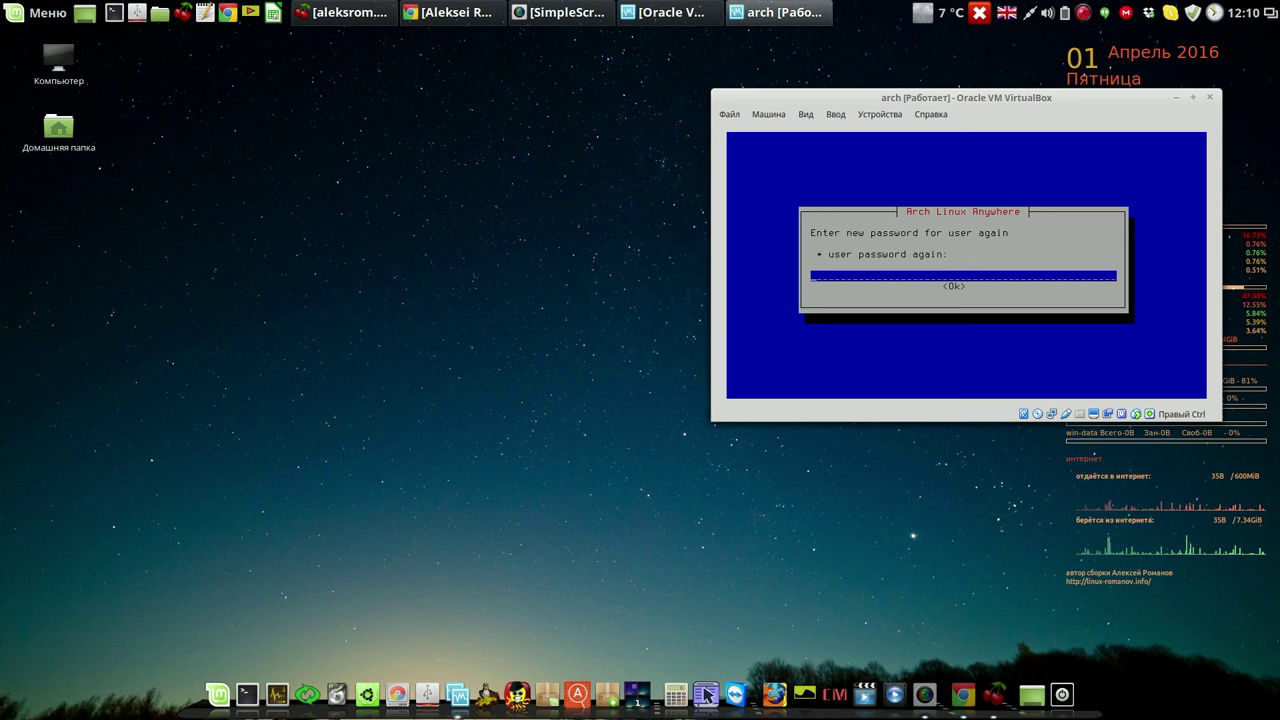
{"action": "type", "text": "1234"}
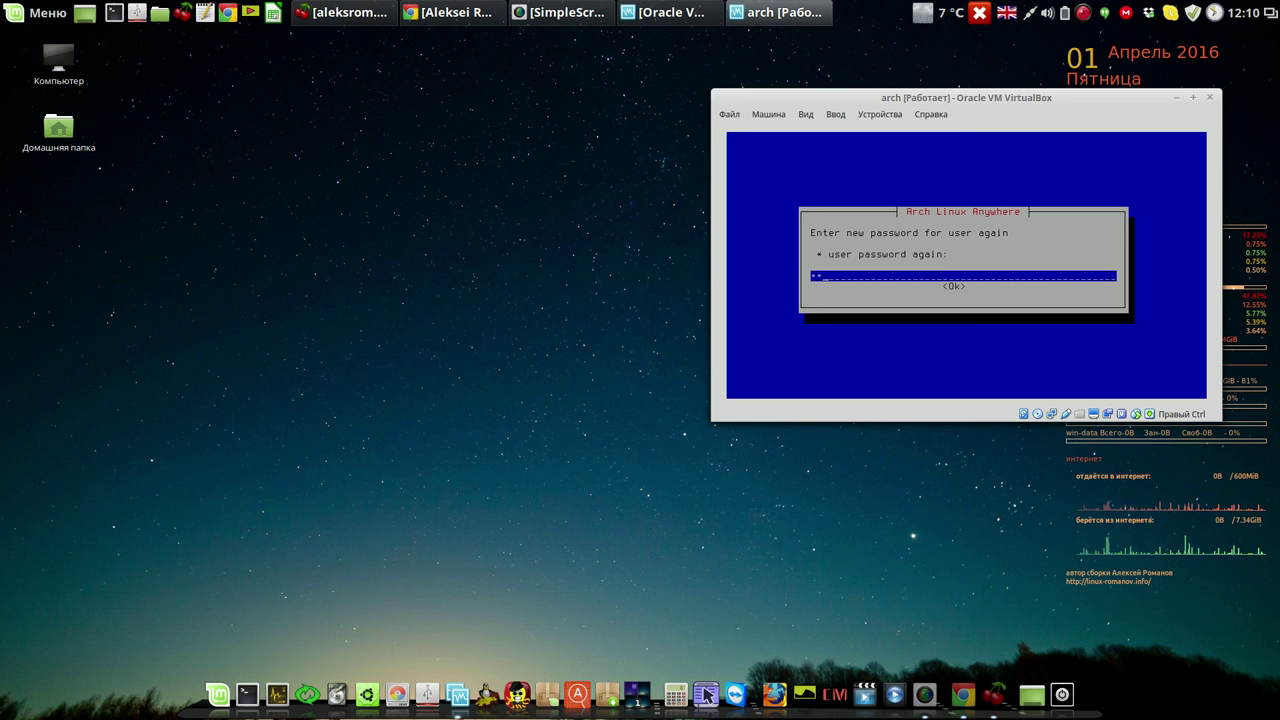
{"action": "key", "text": "Return"}
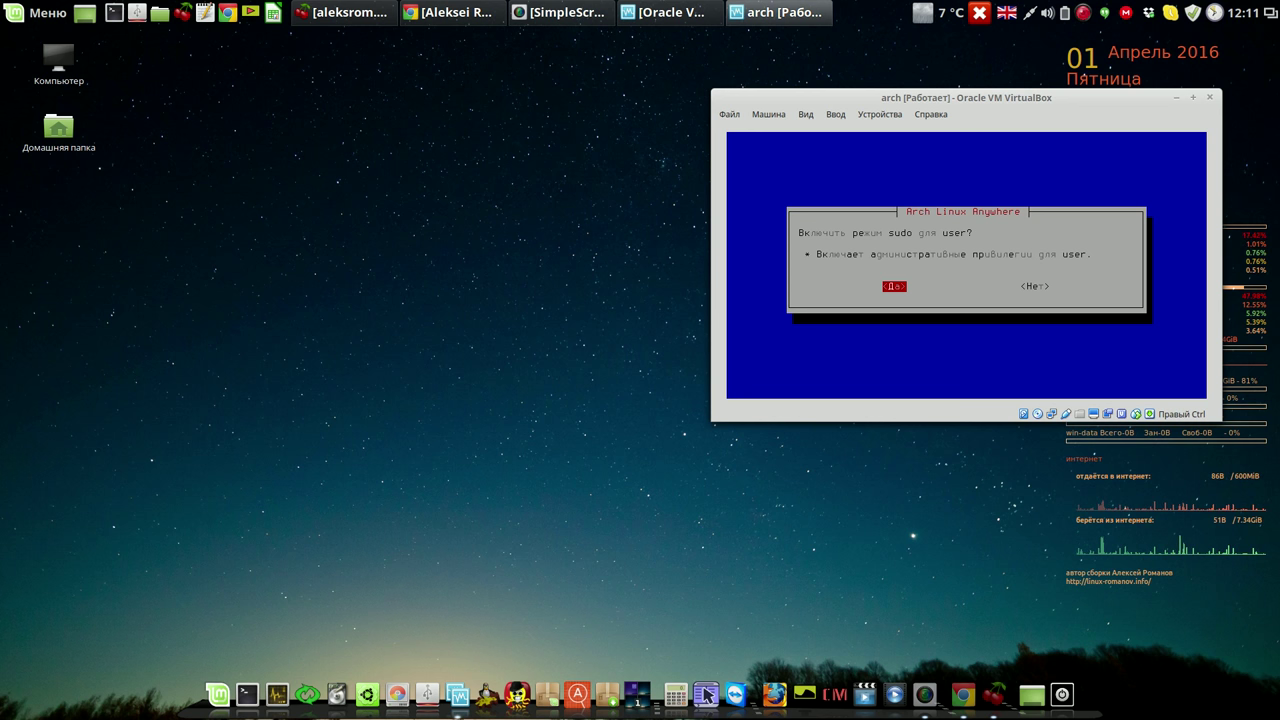
Give the user sudo rights, agree to a desktop, and pick Arch-Anywhere-Xfce.
{"action": "key", "text": "Return"}
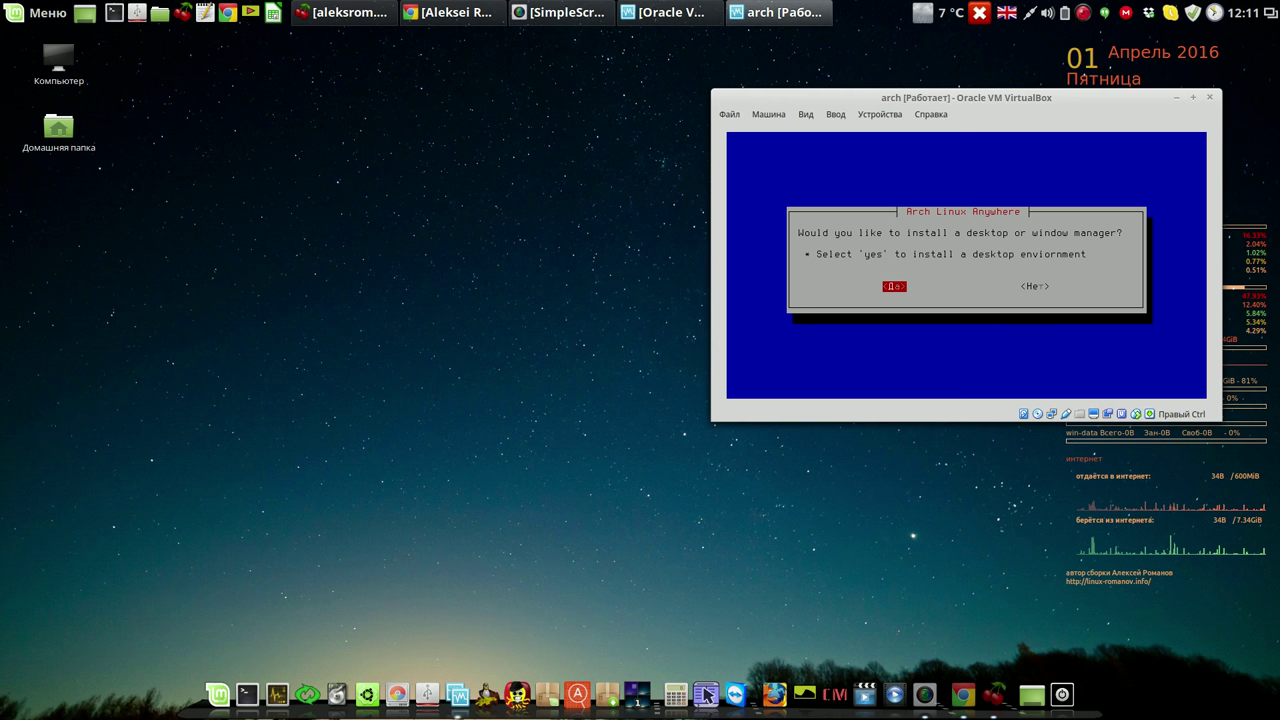
{"action": "key", "text": "Return"}
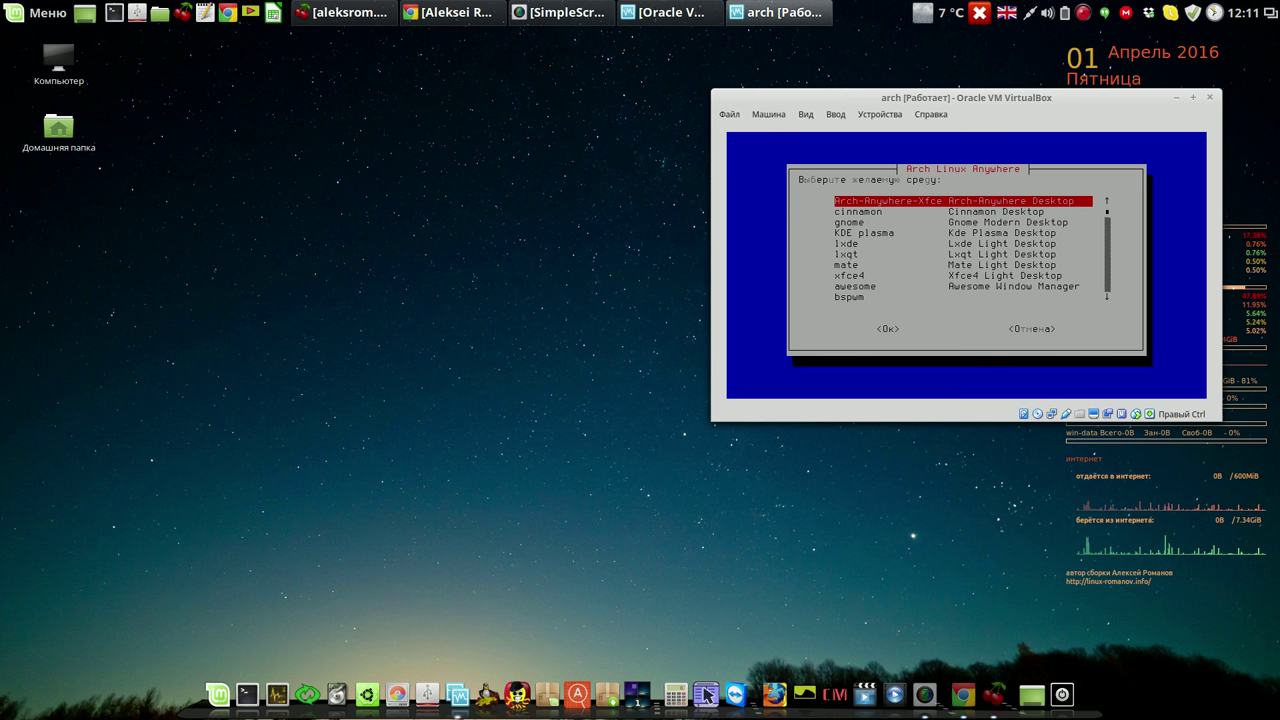
{"action": "key", "text": "Down"}
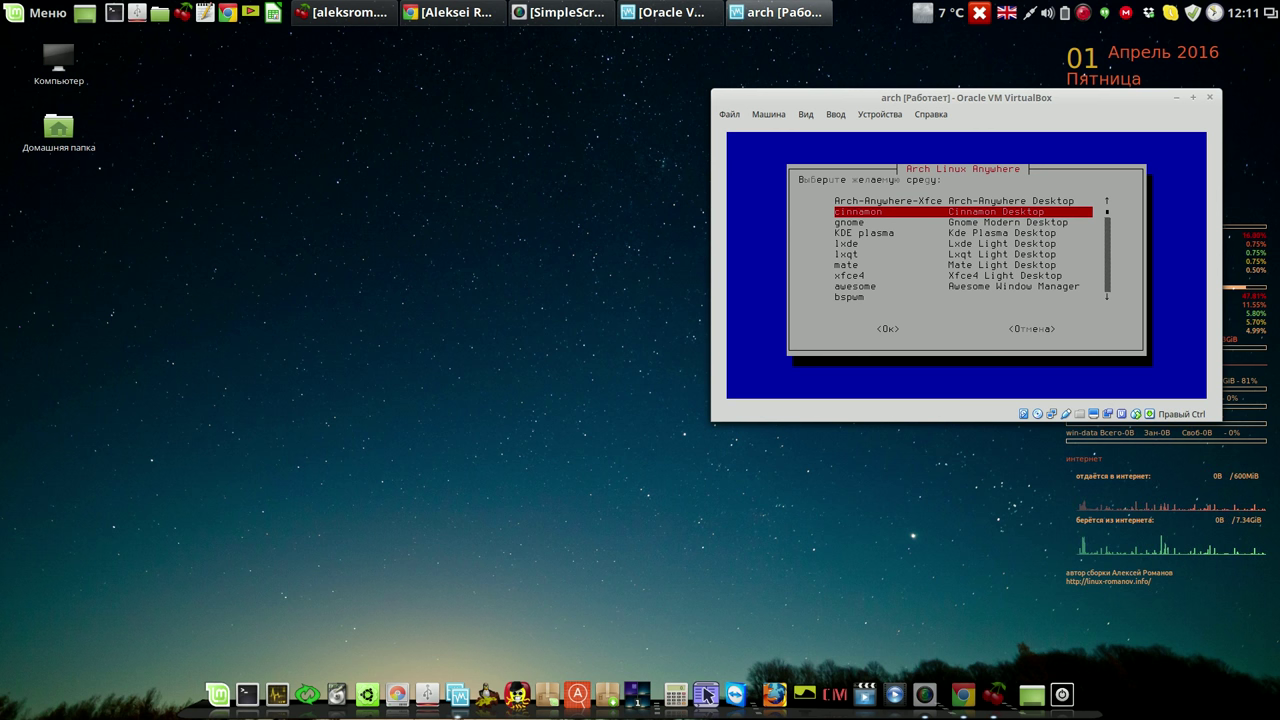
{"action": "key", "text": "Down"}
{"action": "key", "text": "Down"}
{"action": "key", "text": "Down"}
{"action": "key", "text": "Down"}
{"action": "key", "text": "Down"}
{"action": "key", "text": "Down"}
{"action": "key", "text": "Down"}
{"action": "key", "text": "Down"}
{"action": "key", "text": "Down"}
{"action": "key", "text": "Down"}
{"action": "key", "text": "Down"}
{"action": "key", "text": "Down"}
{"action": "key", "text": "Down"}
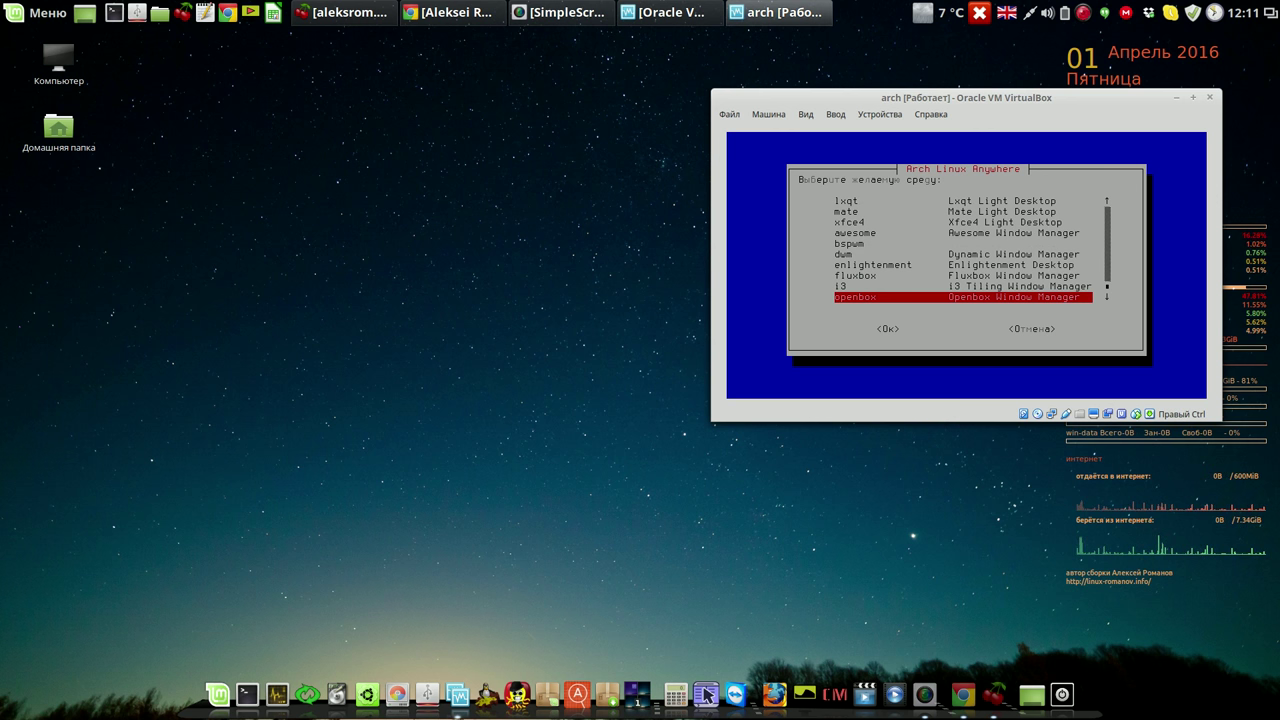
{"action": "key", "text": "Up"}
{"action": "key", "text": "Up"}
{"action": "key", "text": "Up"}
{"action": "key", "text": "Up"}
{"action": "key", "text": "Up"}
{"action": "key", "text": "Up"}
{"action": "key", "text": "Up"}
{"action": "key", "text": "Up"}
{"action": "key", "text": "Up"}
{"action": "key", "text": "Up"}
{"action": "key", "text": "Up"}
{"action": "key", "text": "Up"}
{"action": "key", "text": "Up"}
{"action": "key", "text": "Up"}
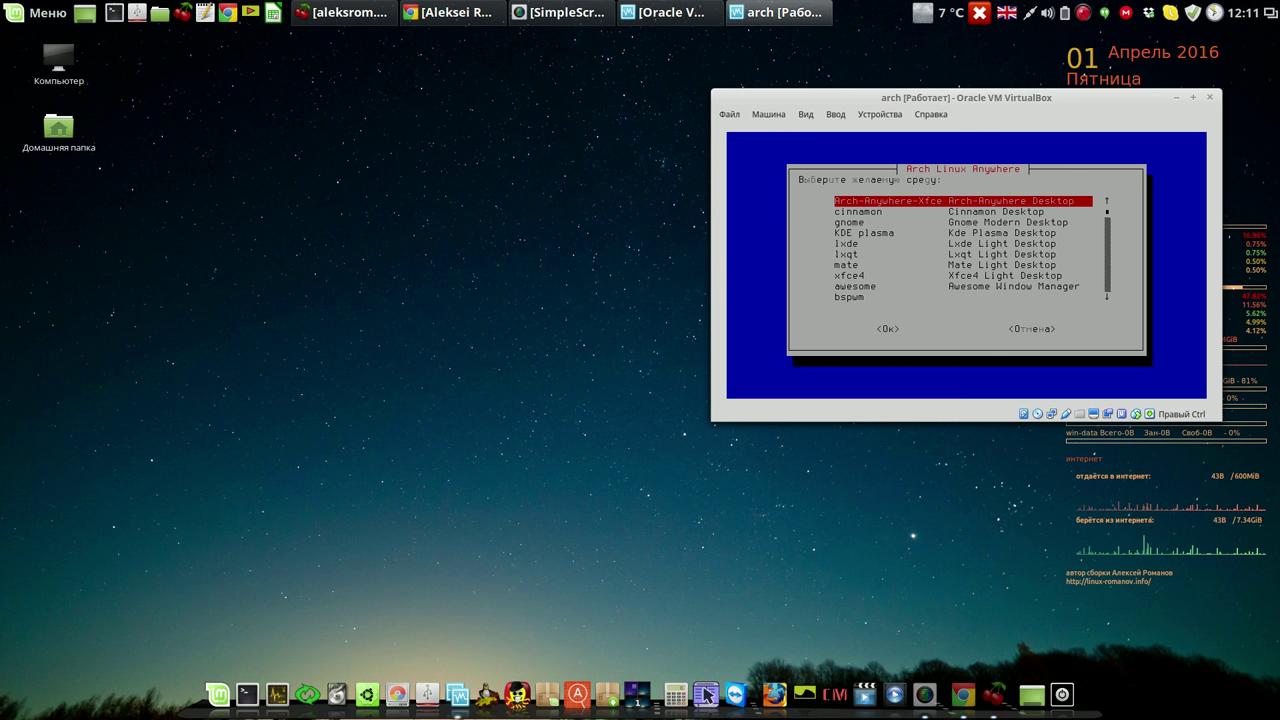
{"action": "key", "text": "Return"}
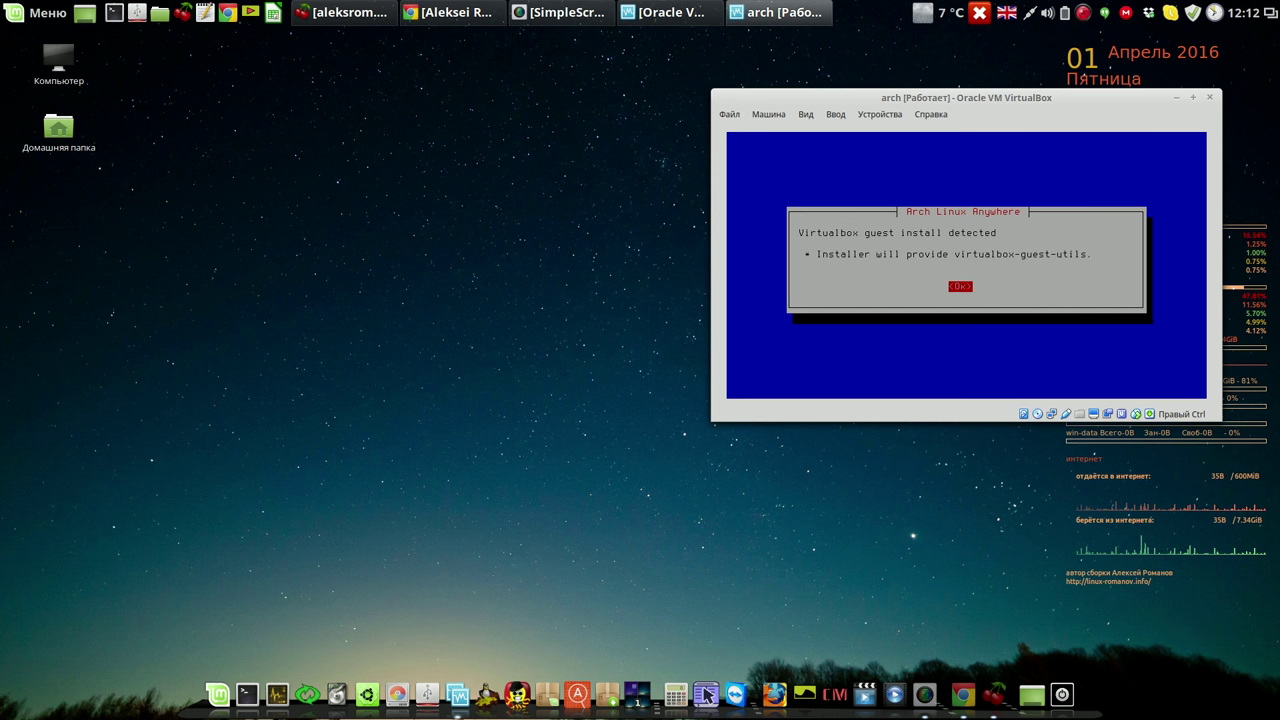
Skip xf86-input-synaptics, add LightDM, and confirm installing the Xfce desktop packages.
{"action": "key", "text": "Return"}
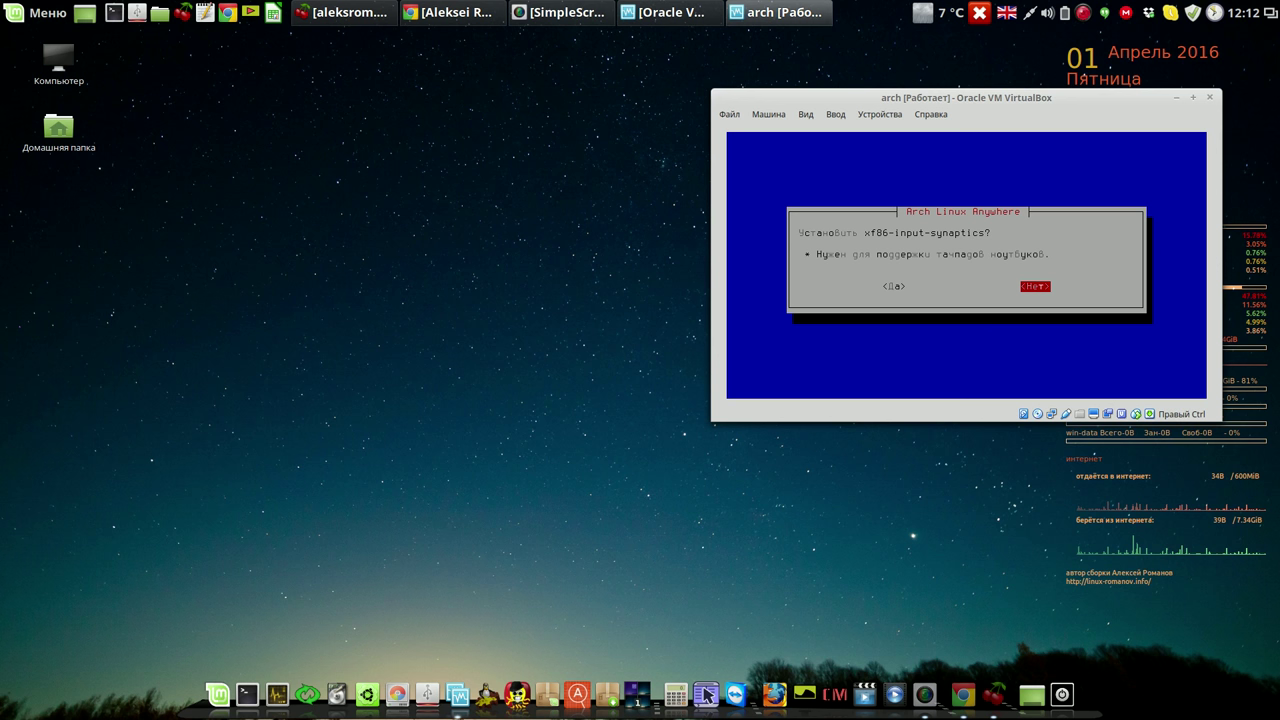
{"action": "key", "text": "Return"}
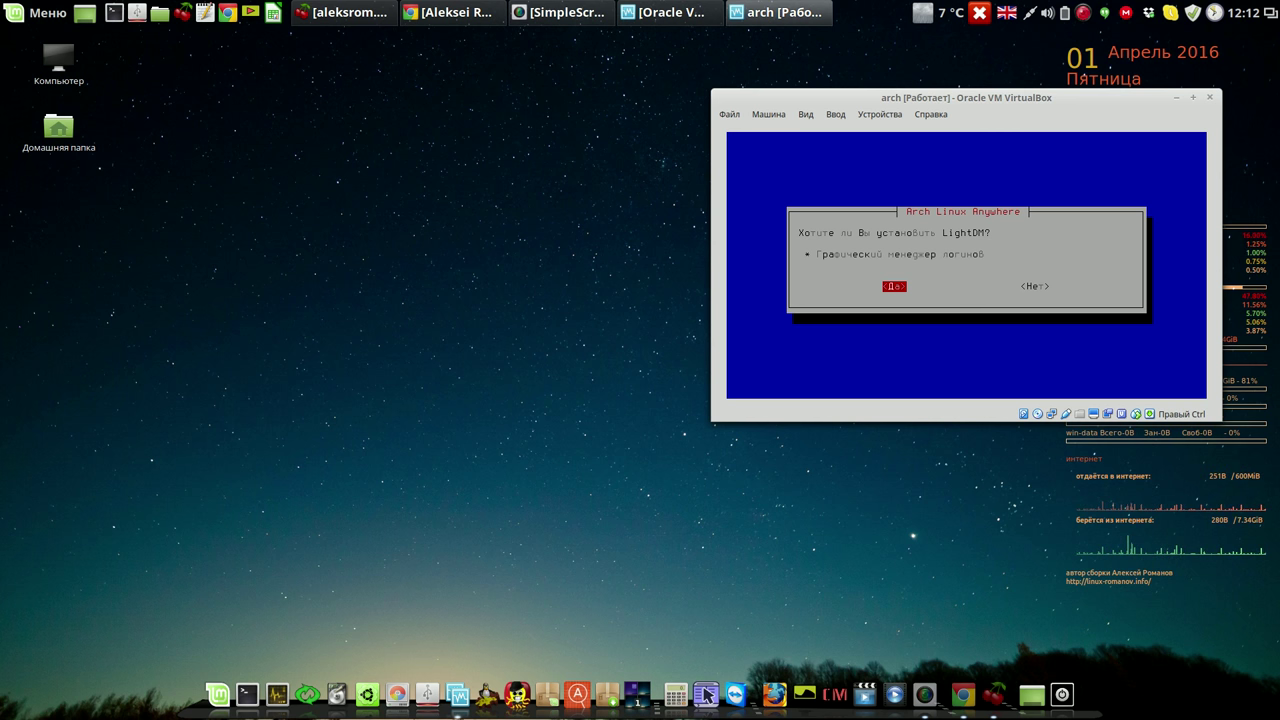
{"action": "key", "text": "Return"}
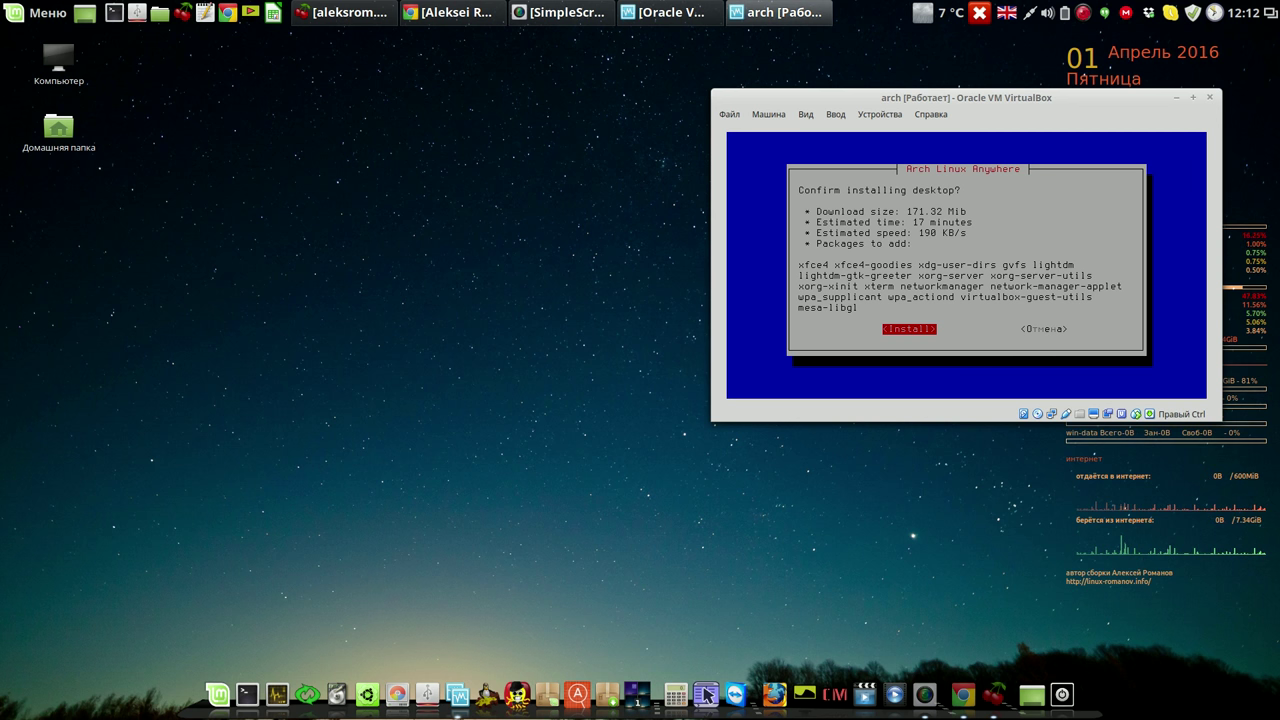
{"action": "key", "text": "Return"}
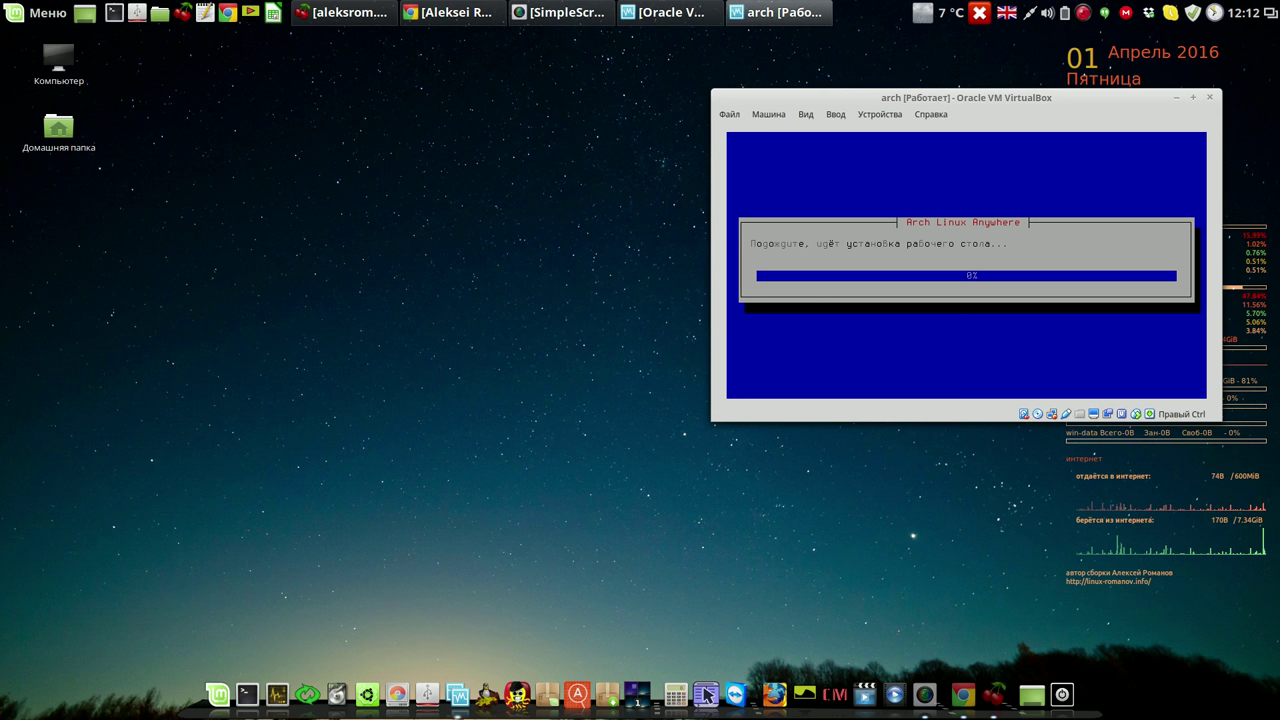
{"action": "right_click", "coordinate": [1084, 14]}
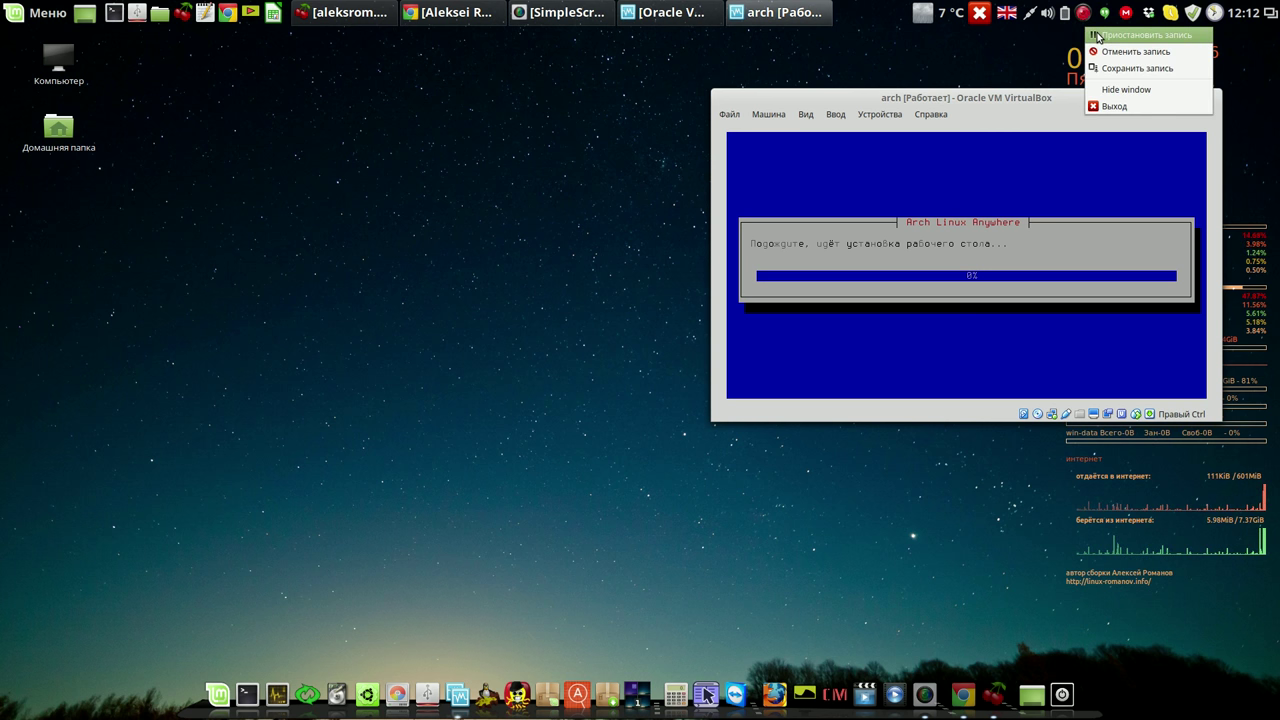
{"action": "left_click", "coordinate": [1097, 37]}
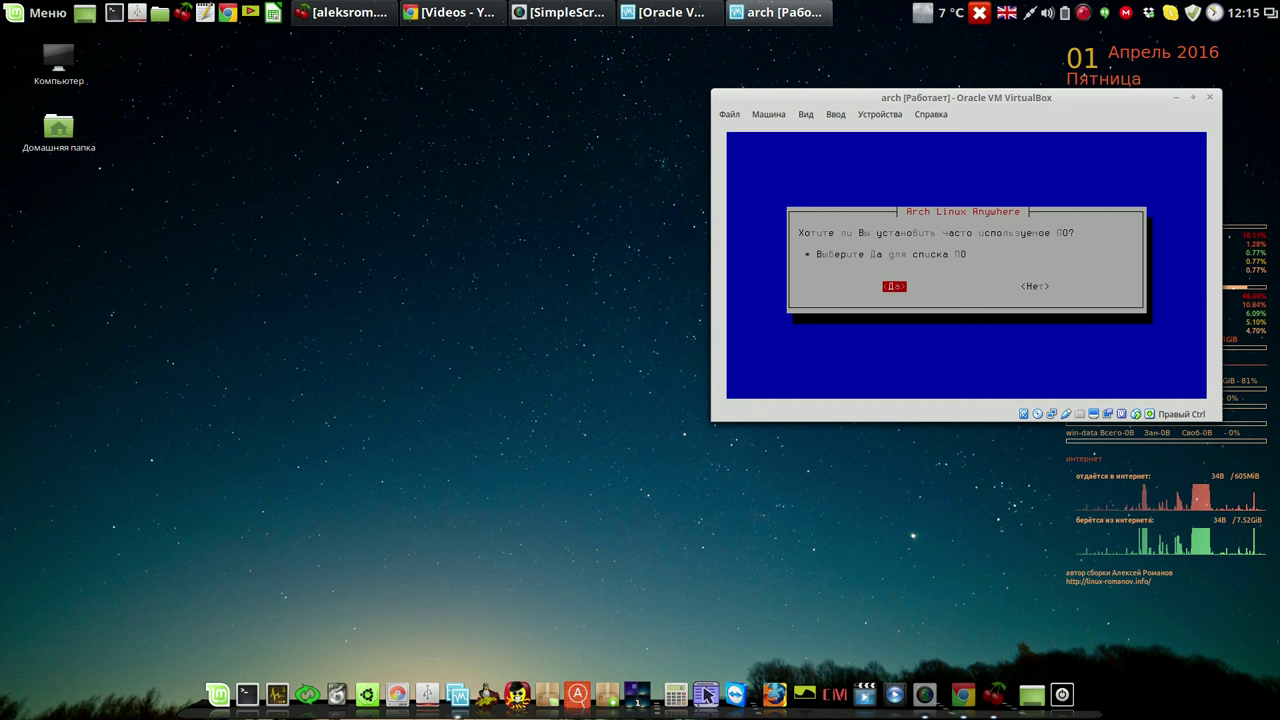
Agree to common software, open Audio, and mark audacity and pulseaudio.
{"action": "key", "text": "Return"}
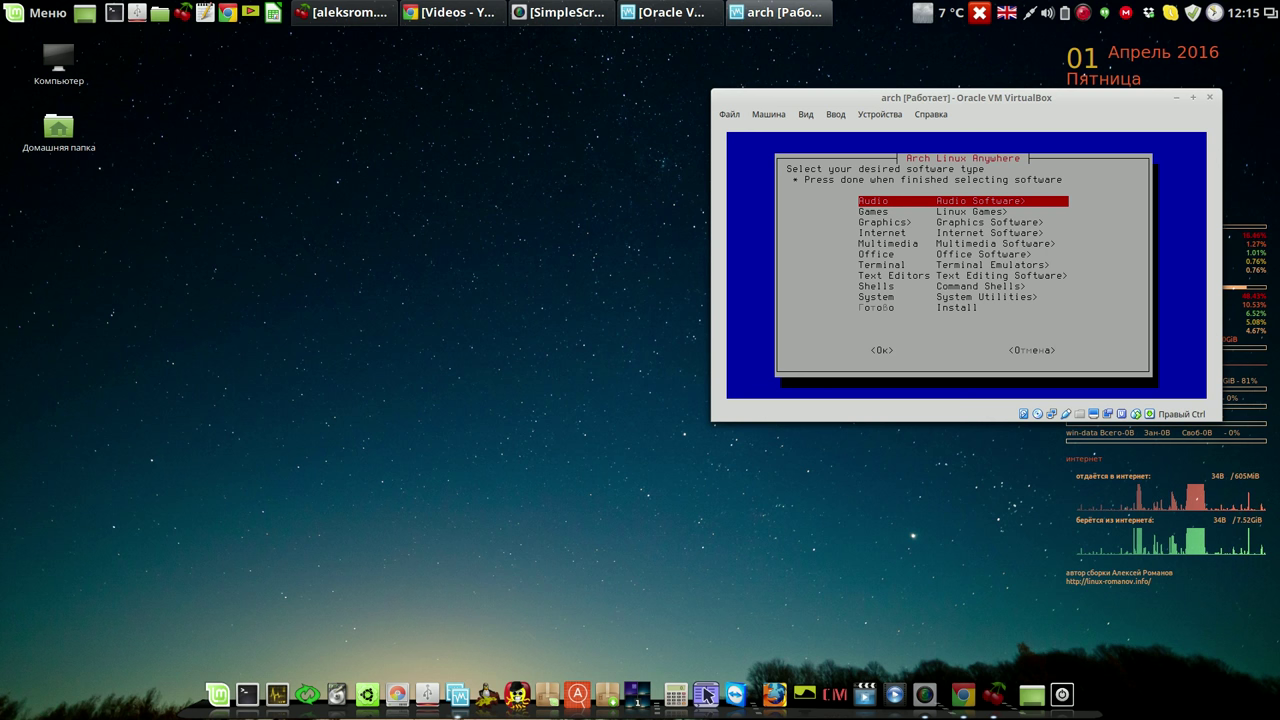
{"action": "key", "text": "Return"}
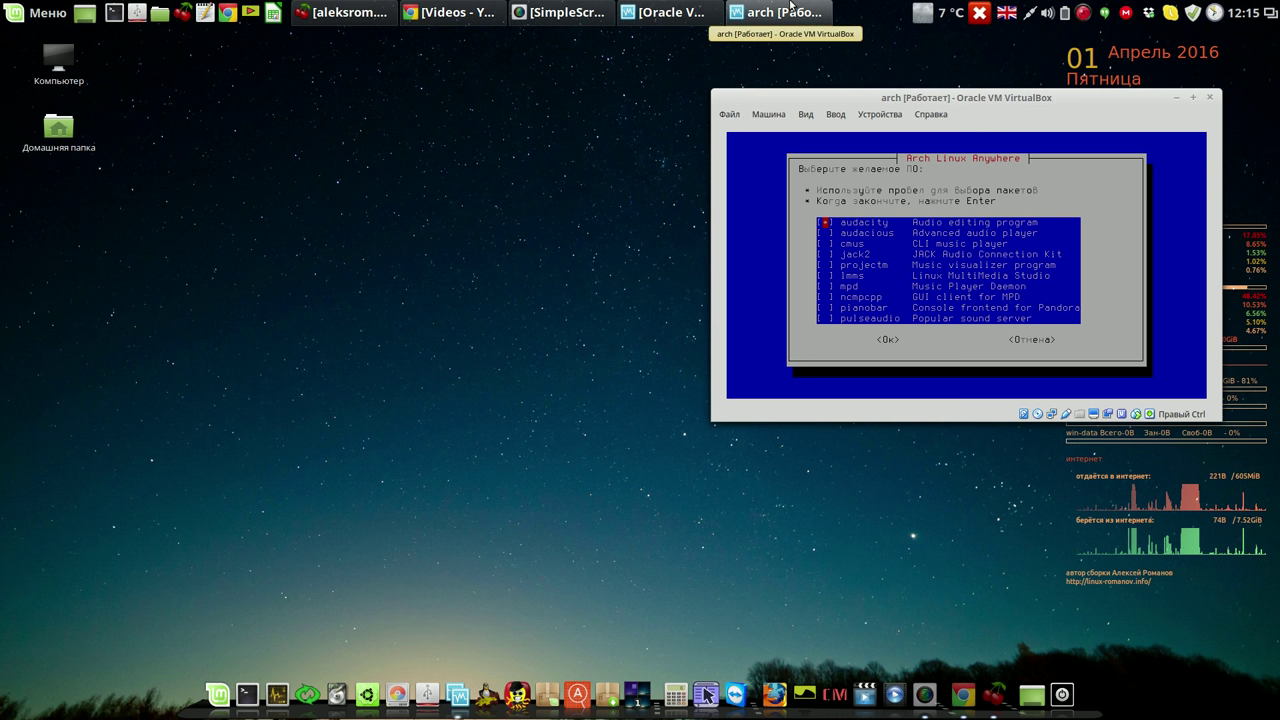
{"action": "key", "text": "space"}
{"action": "key", "text": "Down"}
{"action": "key", "text": "Down"}
{"action": "key", "text": "Down"}
{"action": "key", "text": "Down"}
{"action": "key", "text": "Down"}
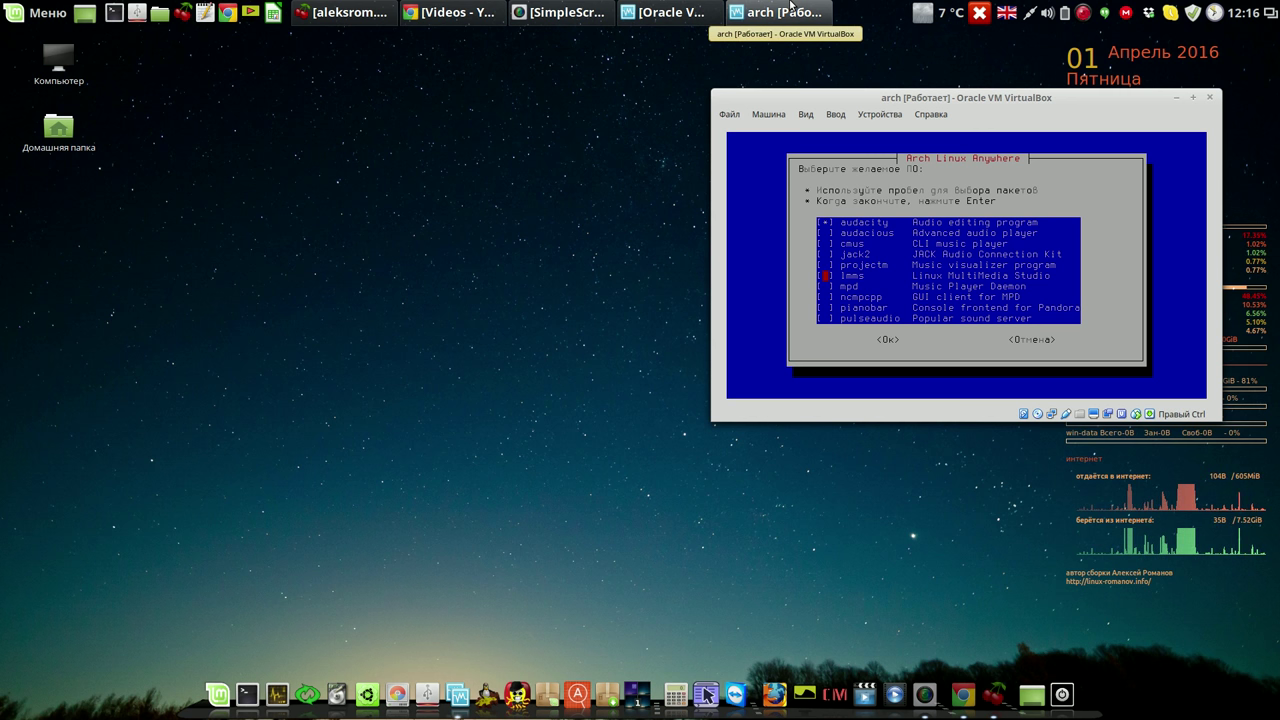
{"action": "key", "text": "Down"}
{"action": "key", "text": "Down"}
{"action": "key", "text": "Down"}
{"action": "key", "text": "Down"}
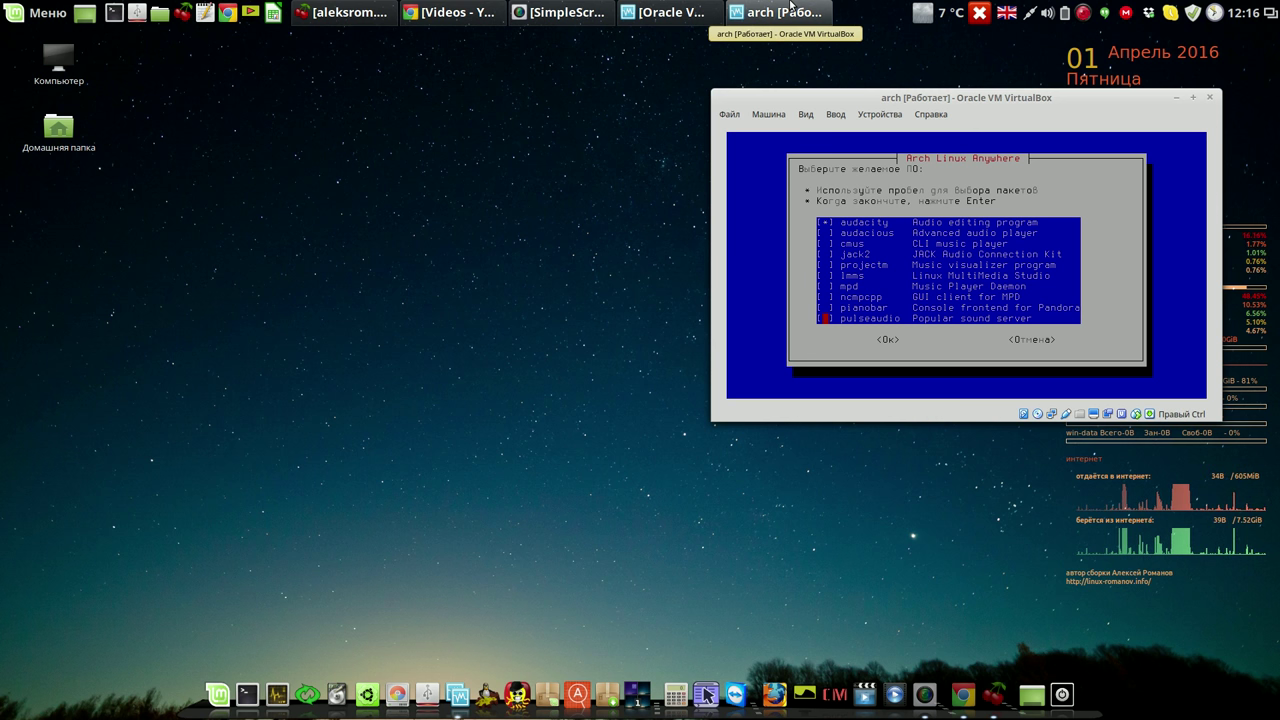
{"action": "key", "text": "space"}
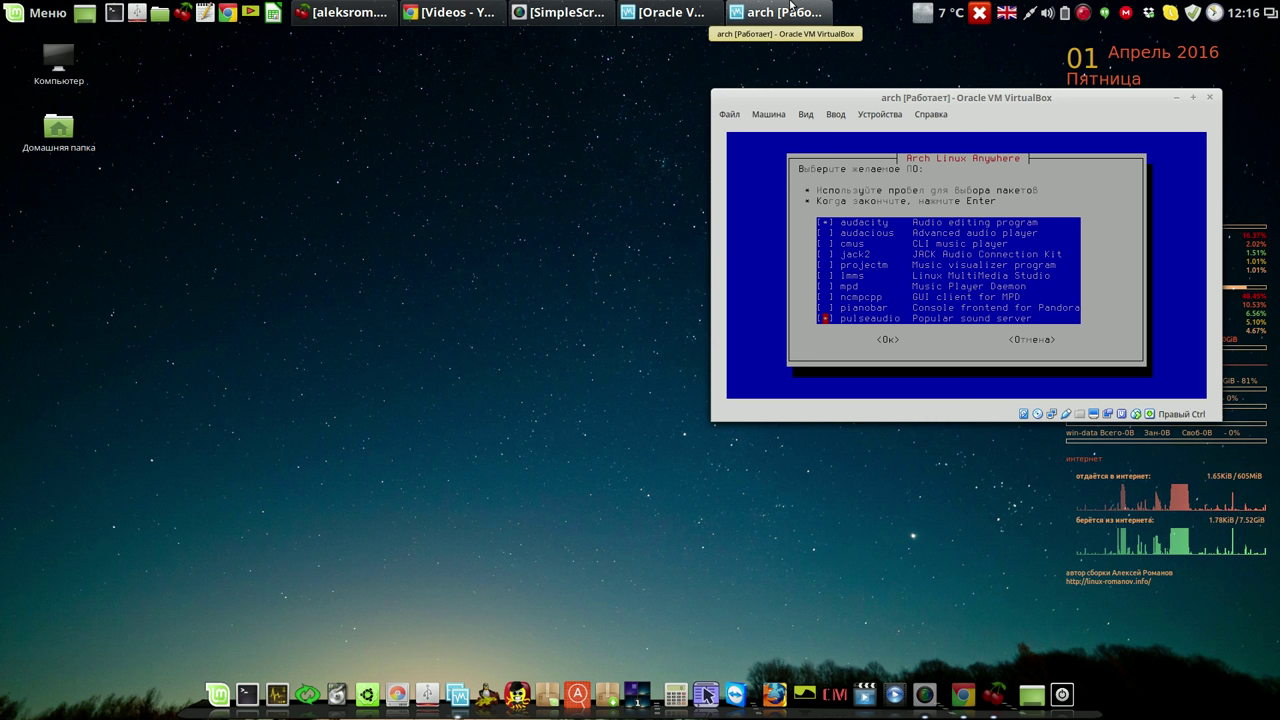
Mark lmms and add the three audio packages to the install list.
{"action": "key", "text": "Up"}
{"action": "key", "text": "Up"}
{"action": "key", "text": "Up"}
{"action": "key", "text": "Up"}
{"action": "key", "text": "Up"}
{"action": "key", "text": "Up"}
{"action": "key", "text": "Up"}
{"action": "key", "text": "Up"}
{"action": "key", "text": "Up"}
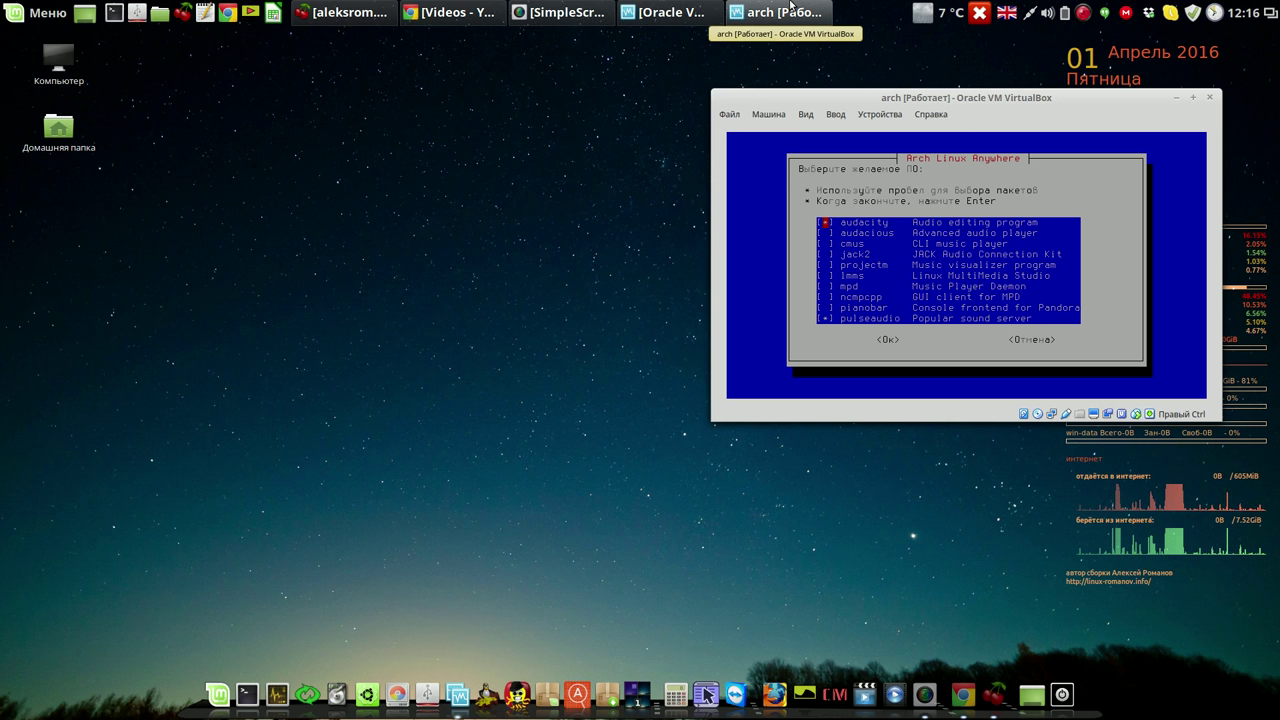
{"action": "key", "text": "Down"}
{"action": "key", "text": "Down"}
{"action": "key", "text": "Down"}
{"action": "key", "text": "Down"}
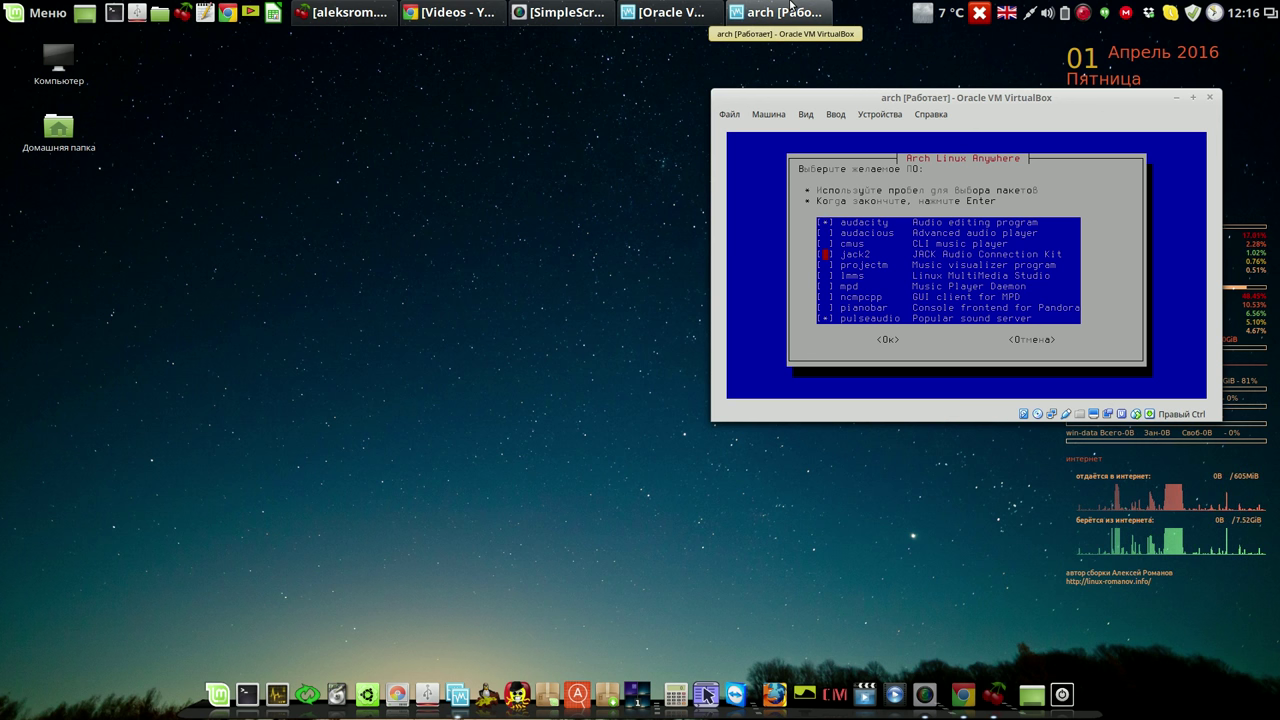
{"action": "key", "text": "Down"}
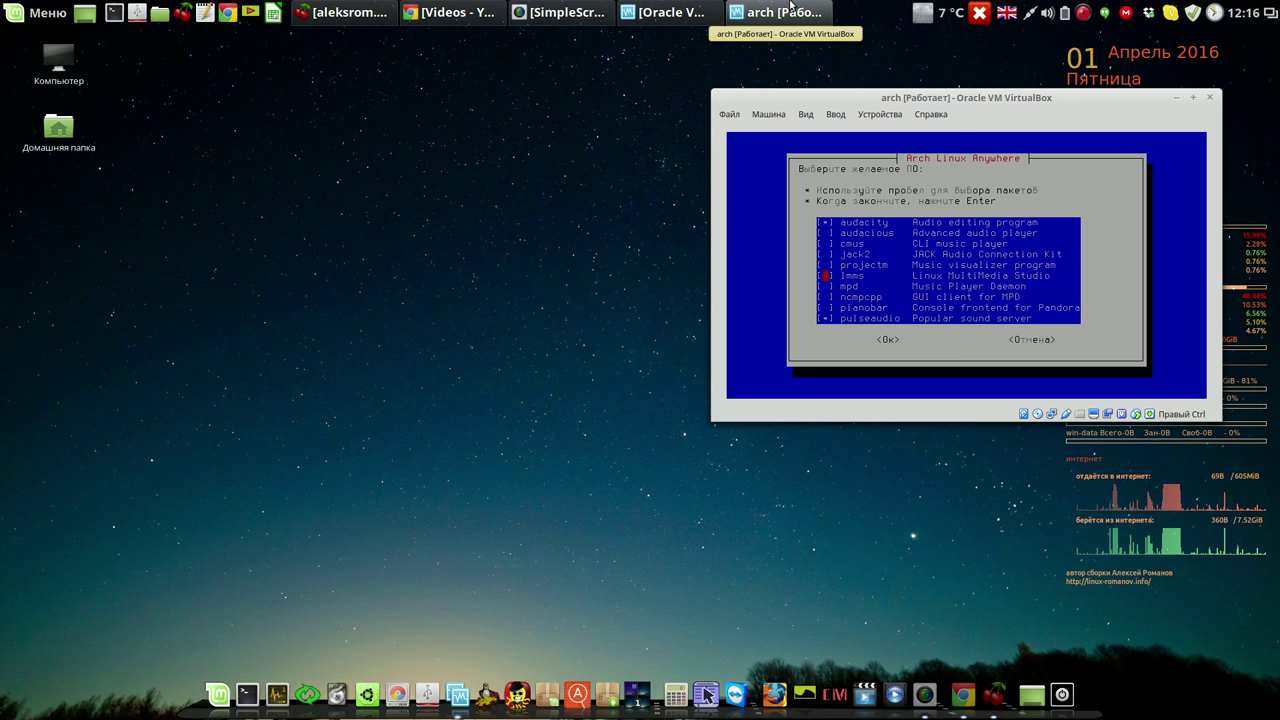
{"action": "key", "text": "space"}
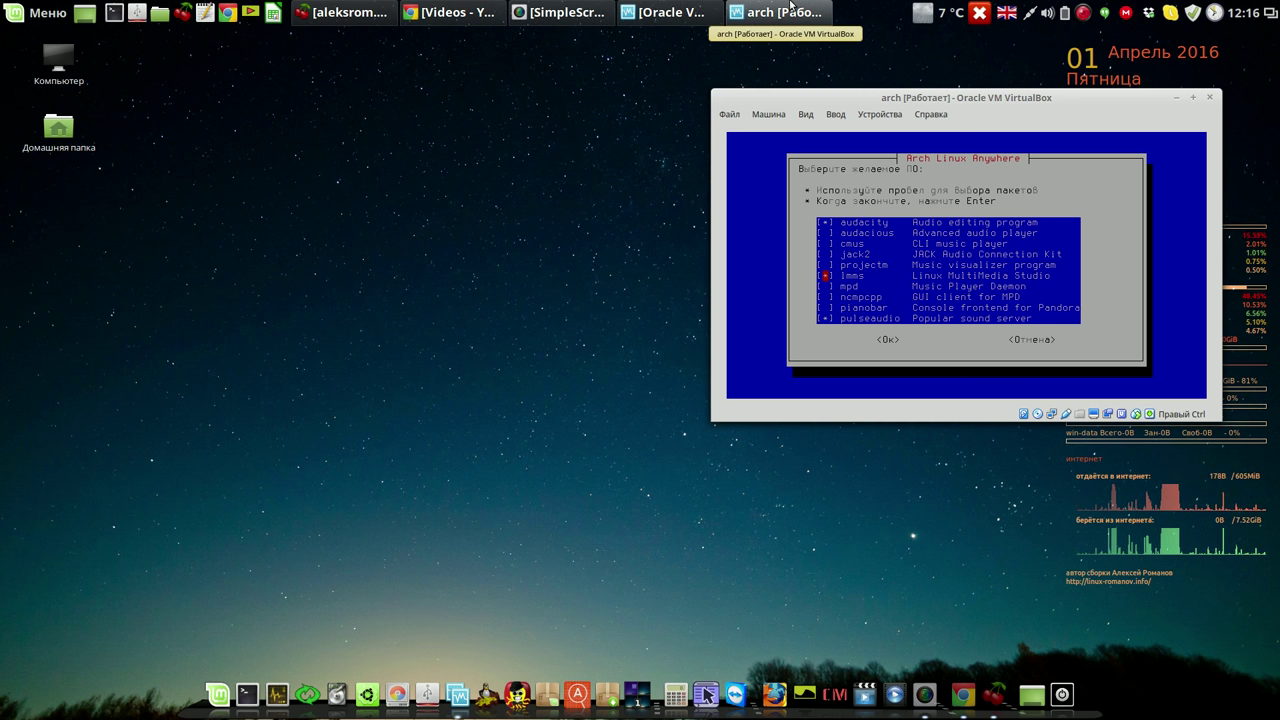
{"action": "key", "text": "Return"}
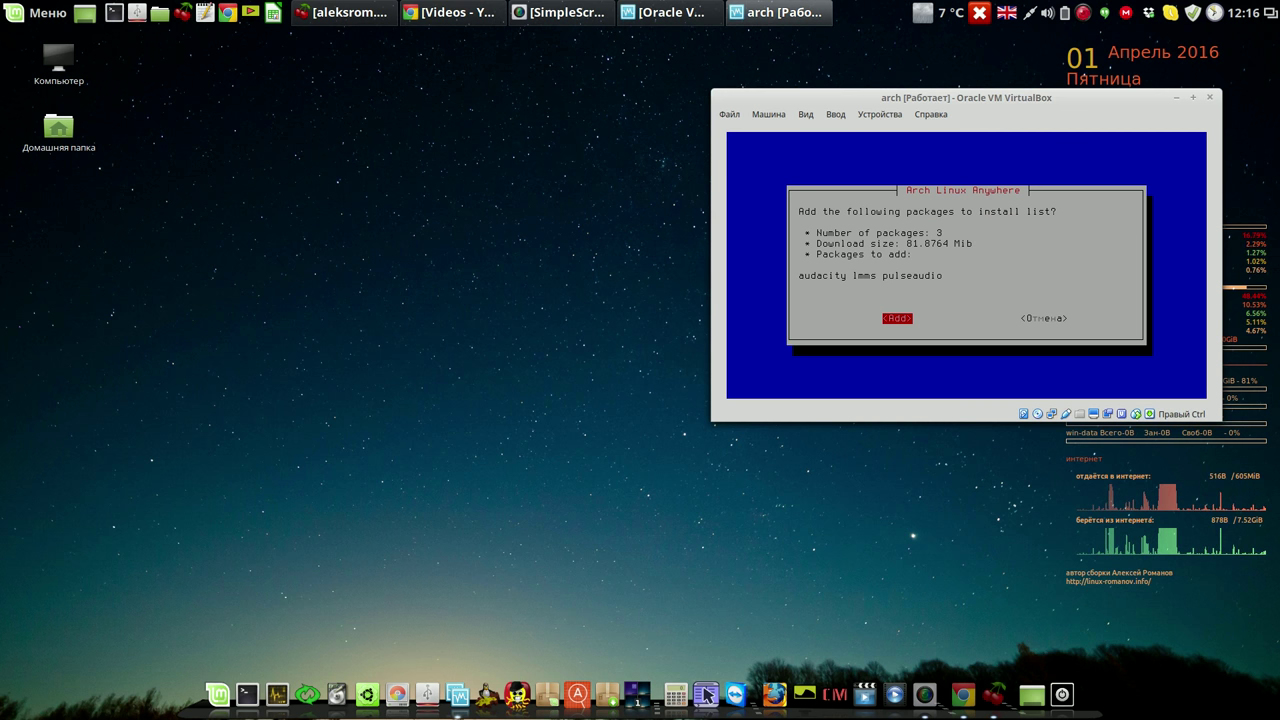
{"action": "key", "text": "Return"}
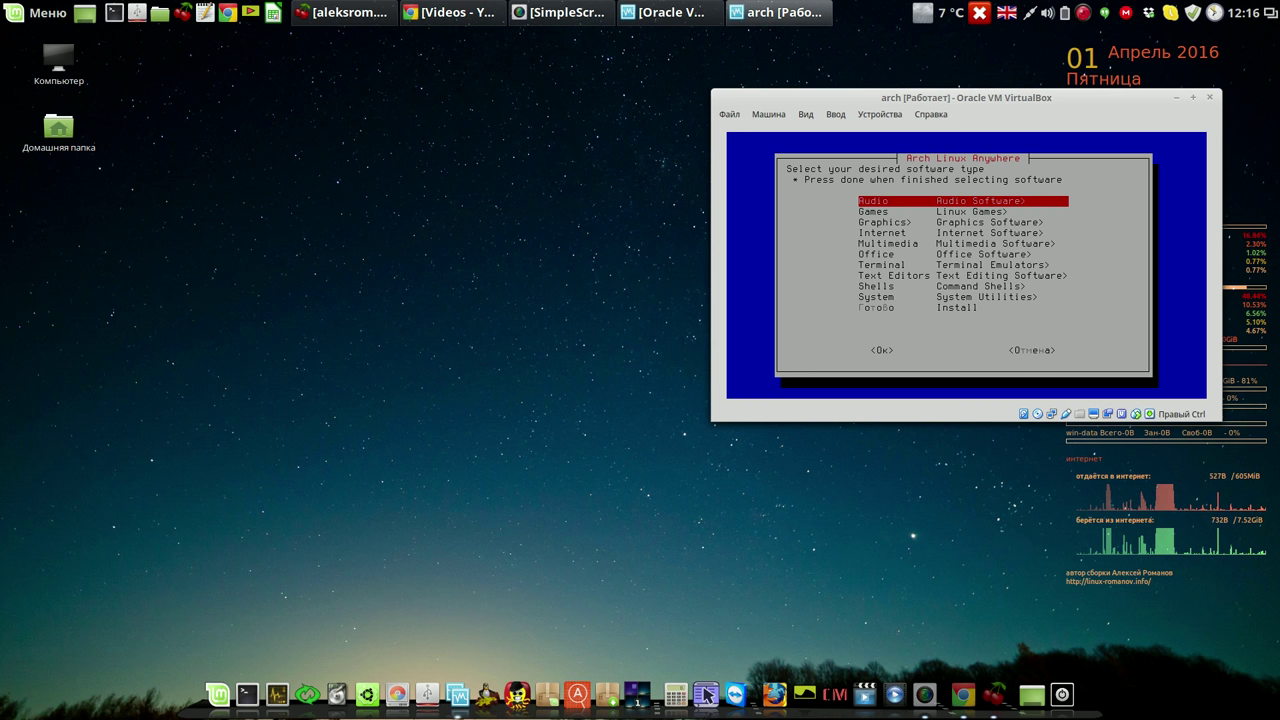
{"action": "key", "text": "Down"}
{"action": "key", "text": "Down"}
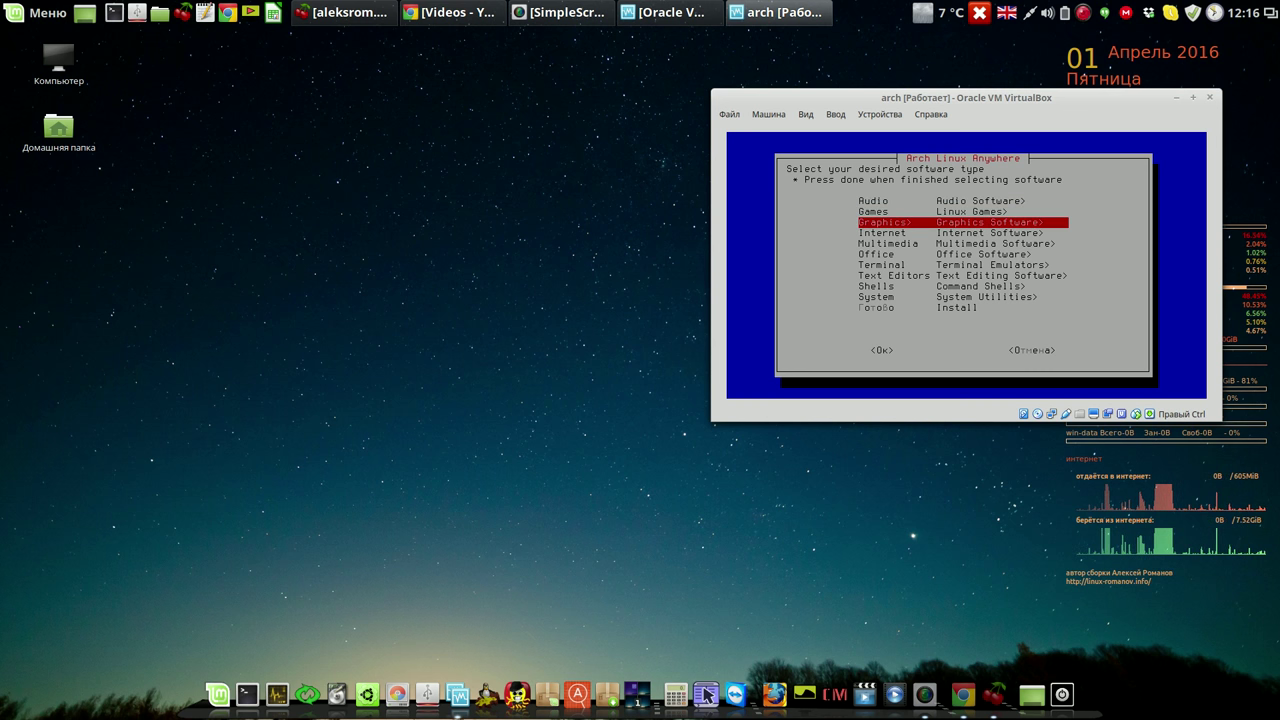
Mark pinta and gimp in the Graphics checklist and confirm the selection.
{"action": "key", "text": "Return"}
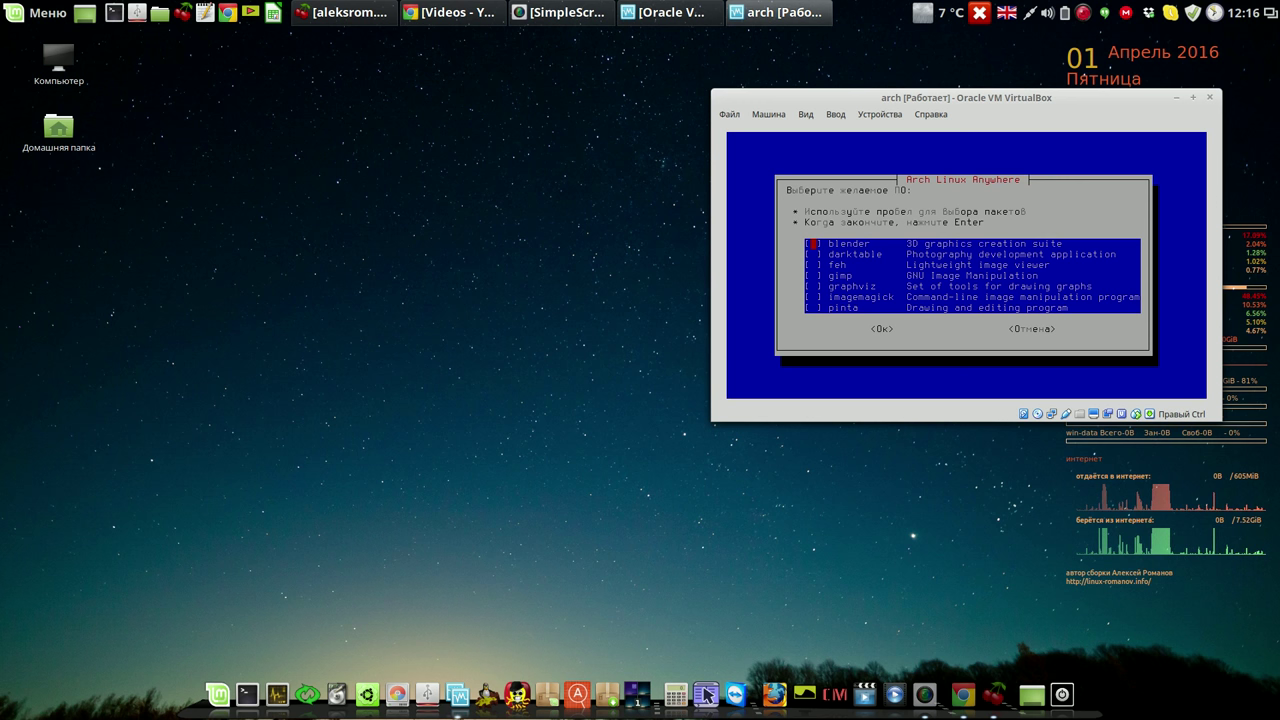
{"action": "key", "text": "Down"}
{"action": "key", "text": "Down"}
{"action": "key", "text": "Down"}
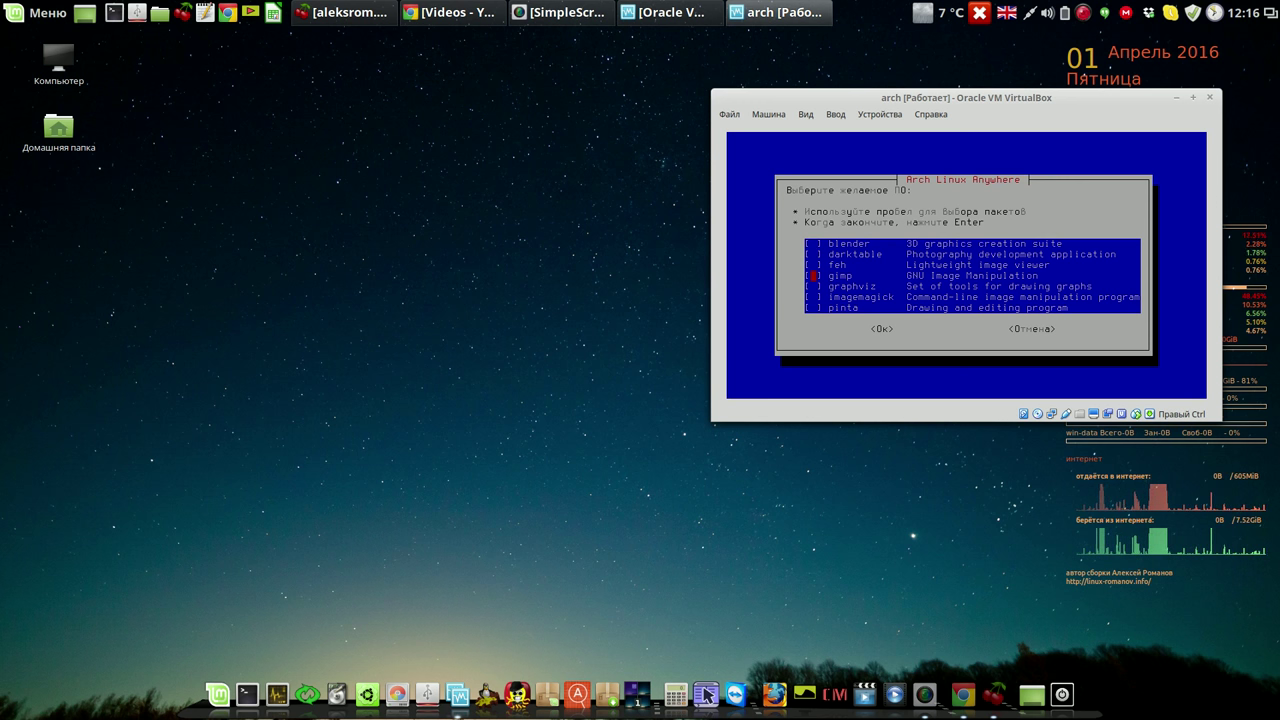
{"action": "key", "text": "Down"}
{"action": "key", "text": "Down"}
{"action": "key", "text": "Down"}
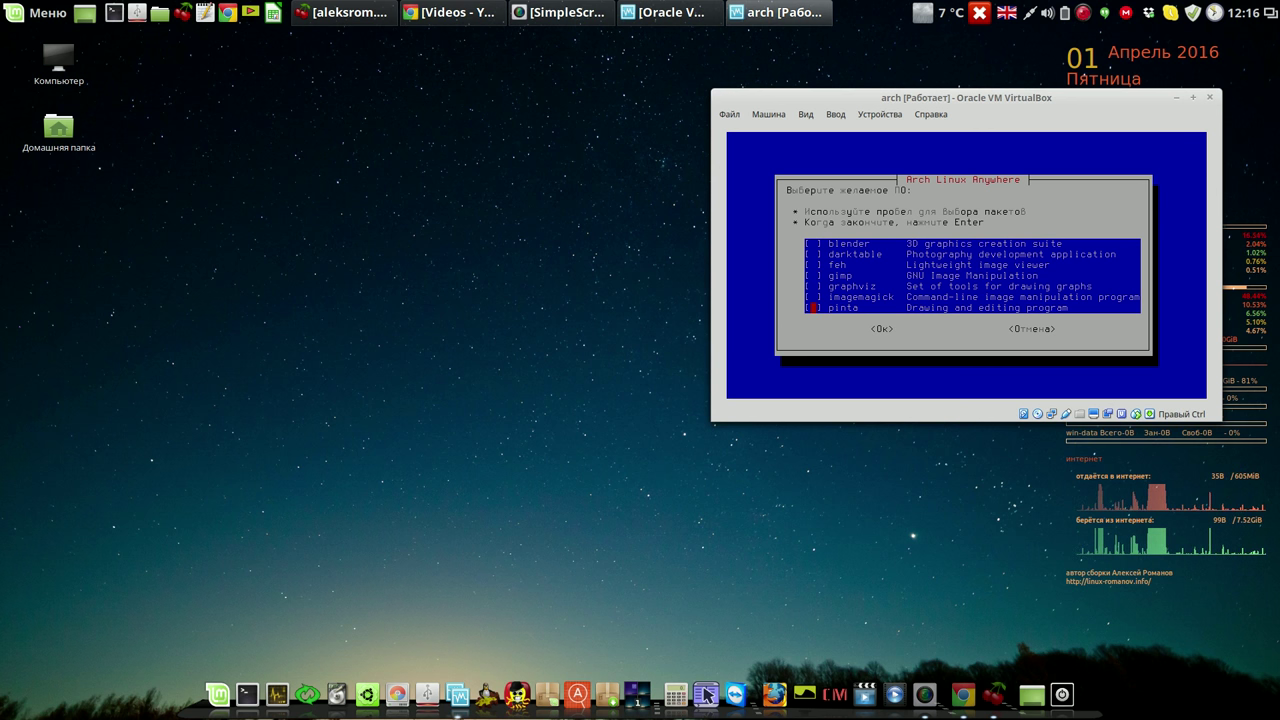
{"action": "key", "text": "space"}
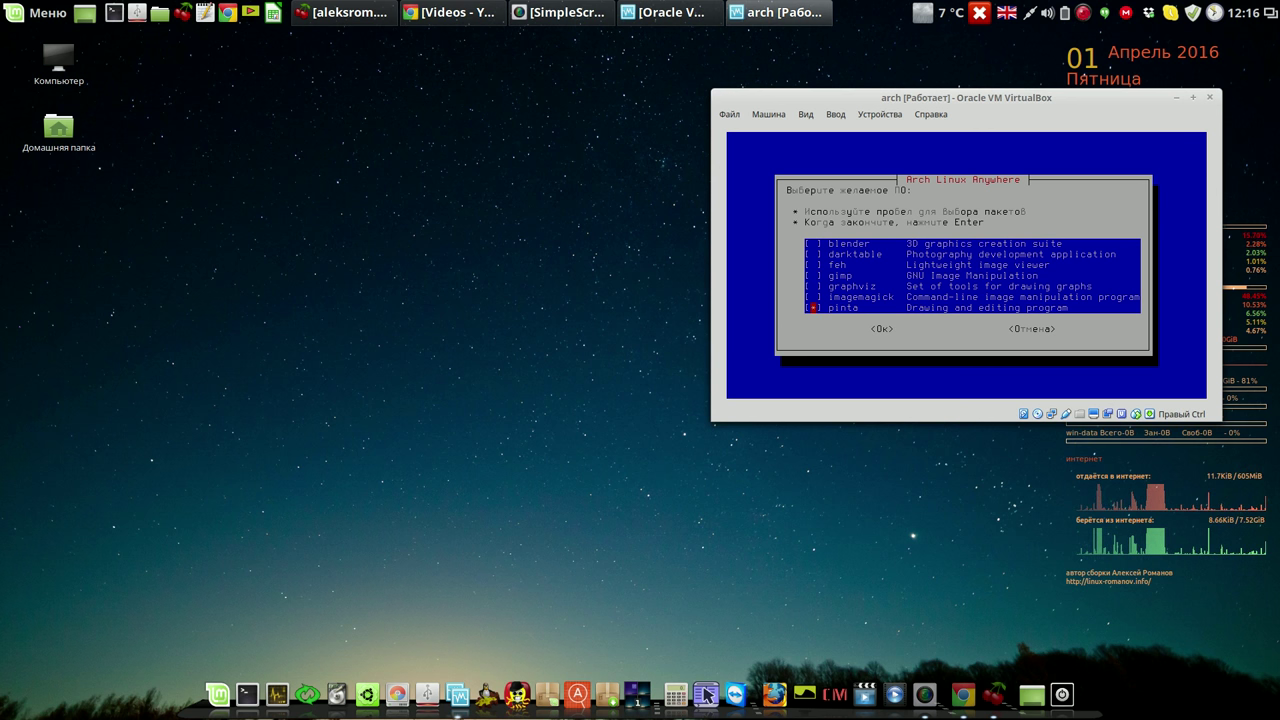
{"action": "key", "text": "Up"}
{"action": "key", "text": "Up"}
{"action": "key", "text": "Up"}
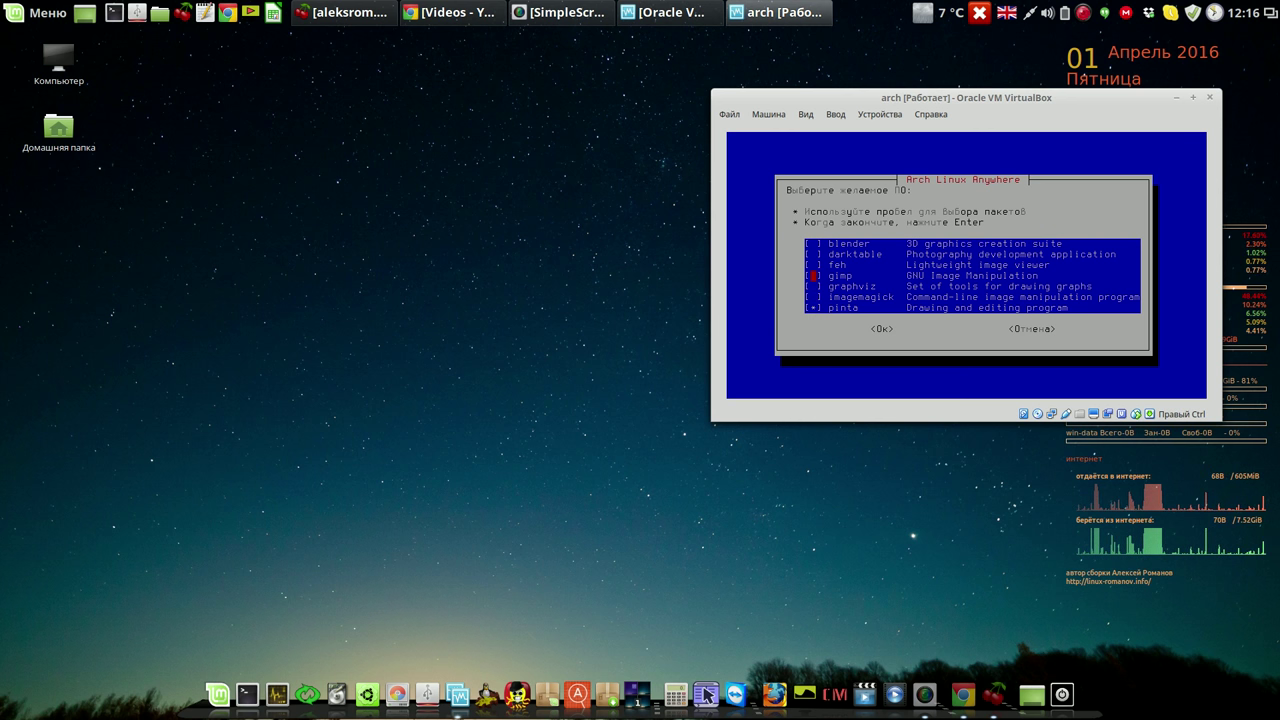
{"action": "key", "text": "Up"}
{"action": "key", "text": "Up"}
{"action": "key", "text": "Up"}
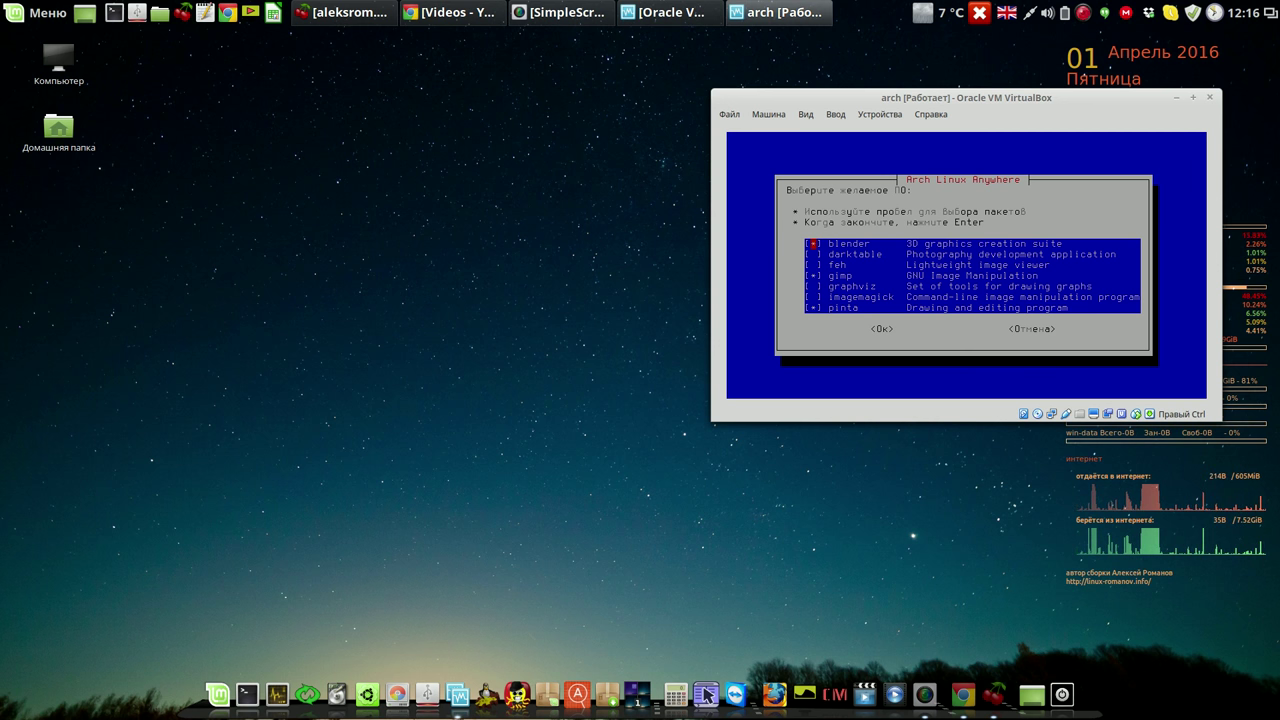
{"action": "key", "text": "Return"}
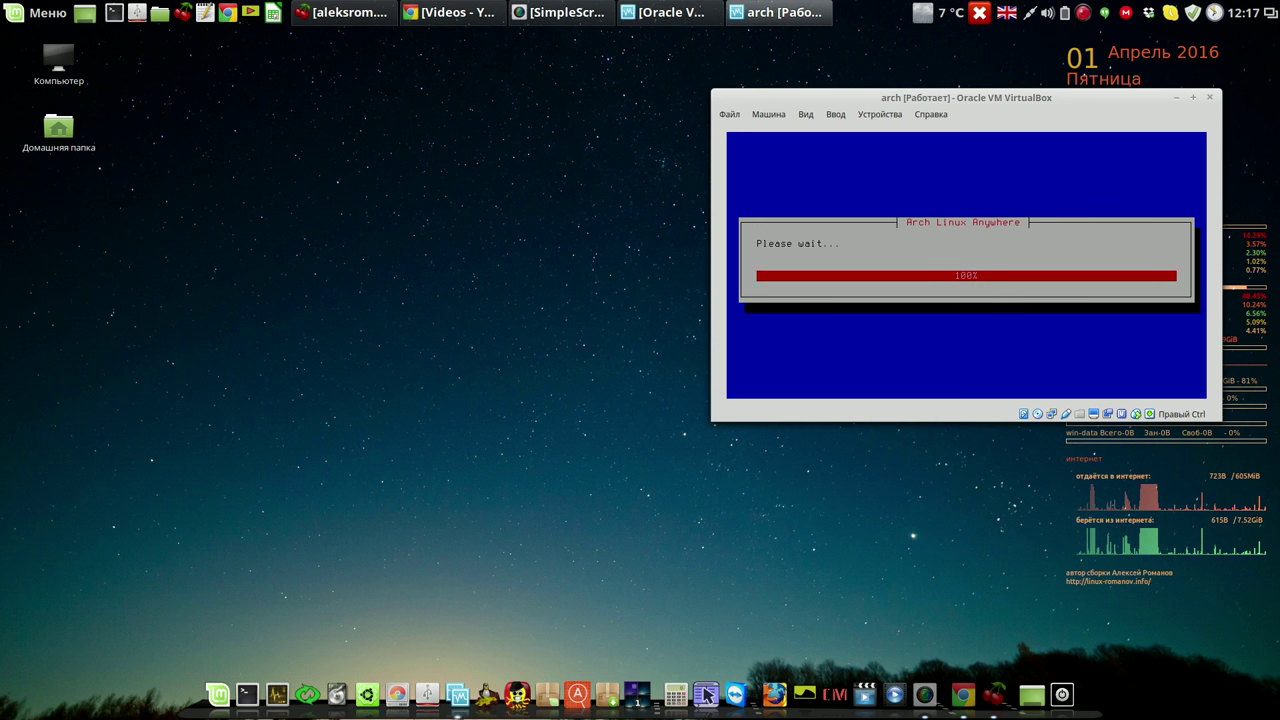
Add the graphics packages, then open the Internet list and mark chromium.
{"action": "key", "text": "Return"}
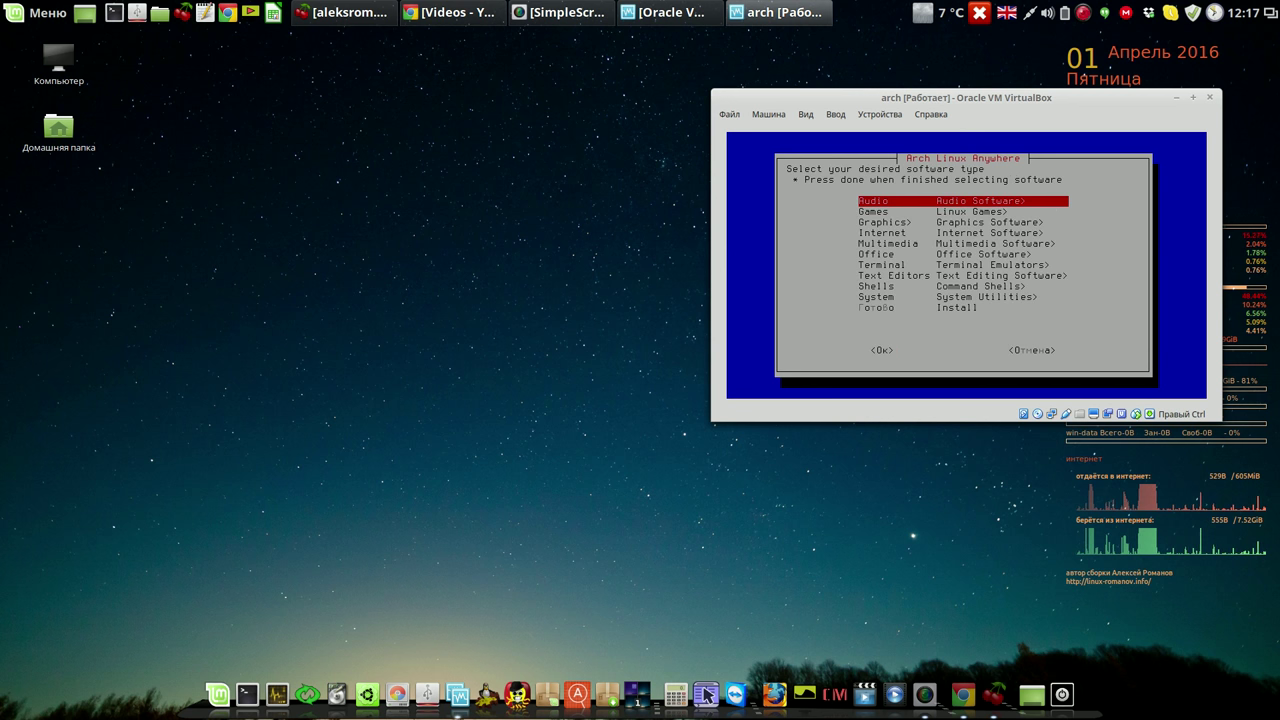
{"action": "key", "text": "Down"}
{"action": "key", "text": "Down"}
{"action": "key", "text": "Down"}
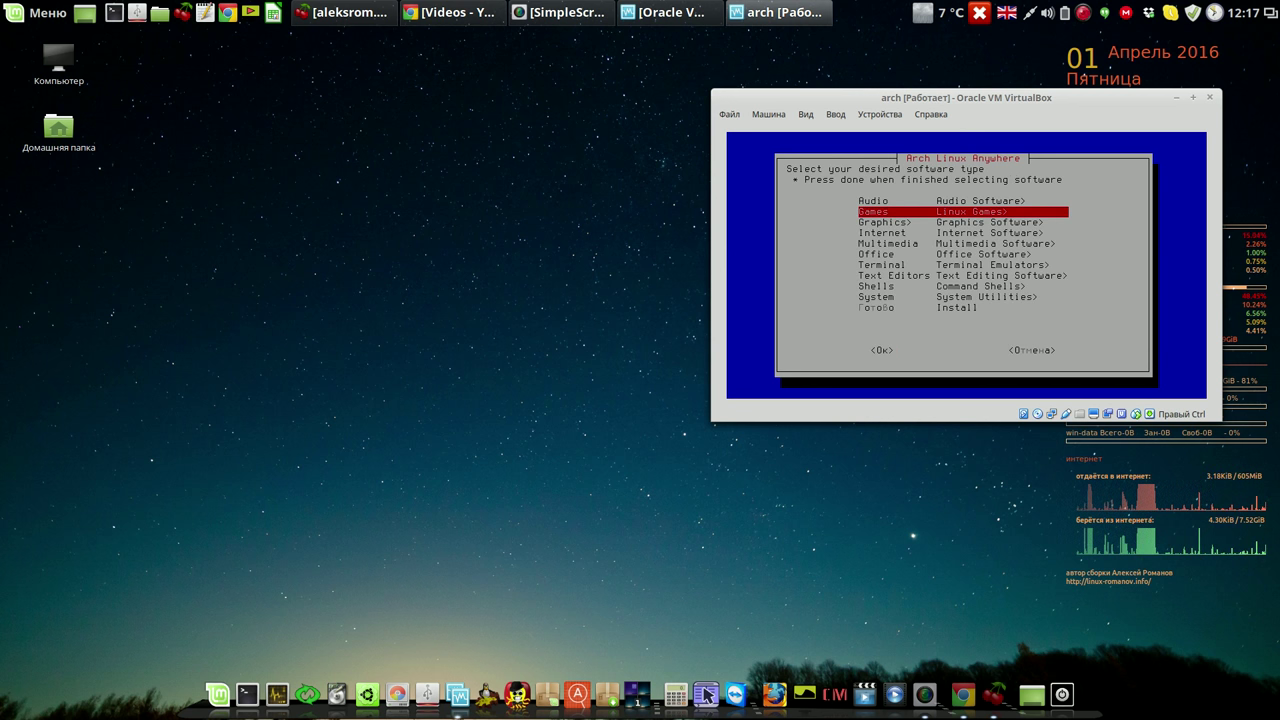
{"action": "key", "text": "Return"}
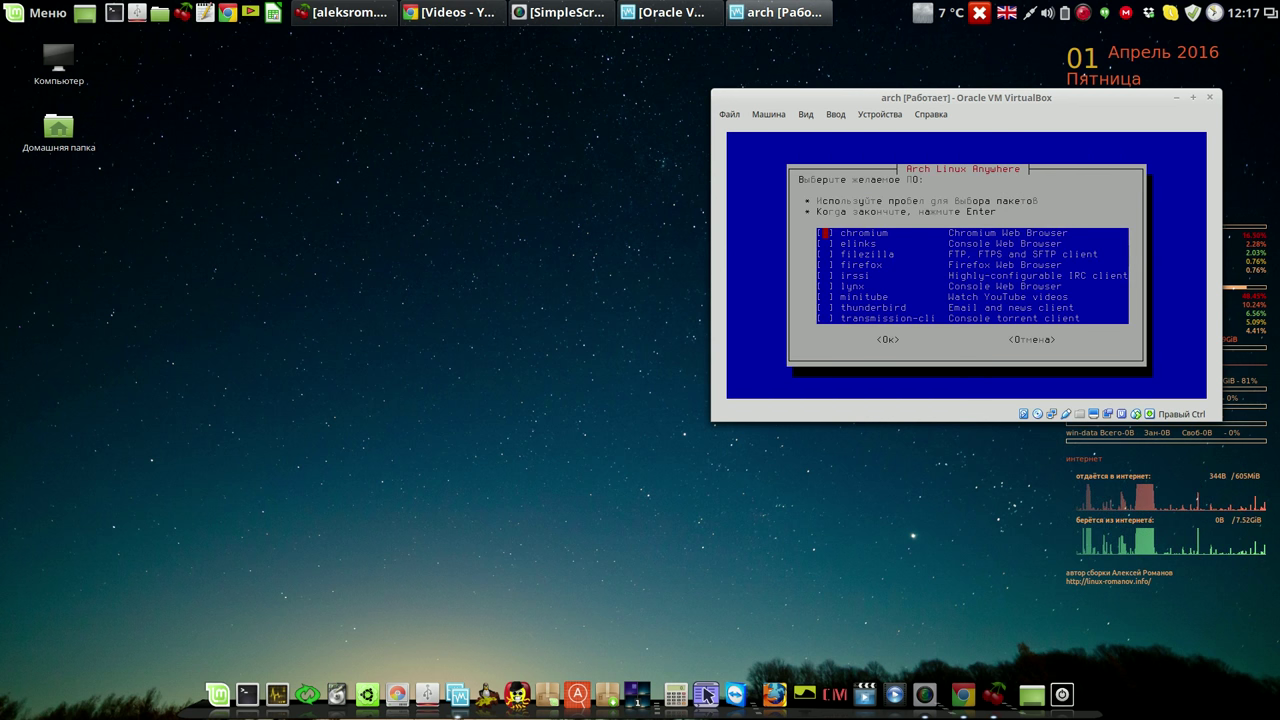
{"action": "key", "text": "space"}
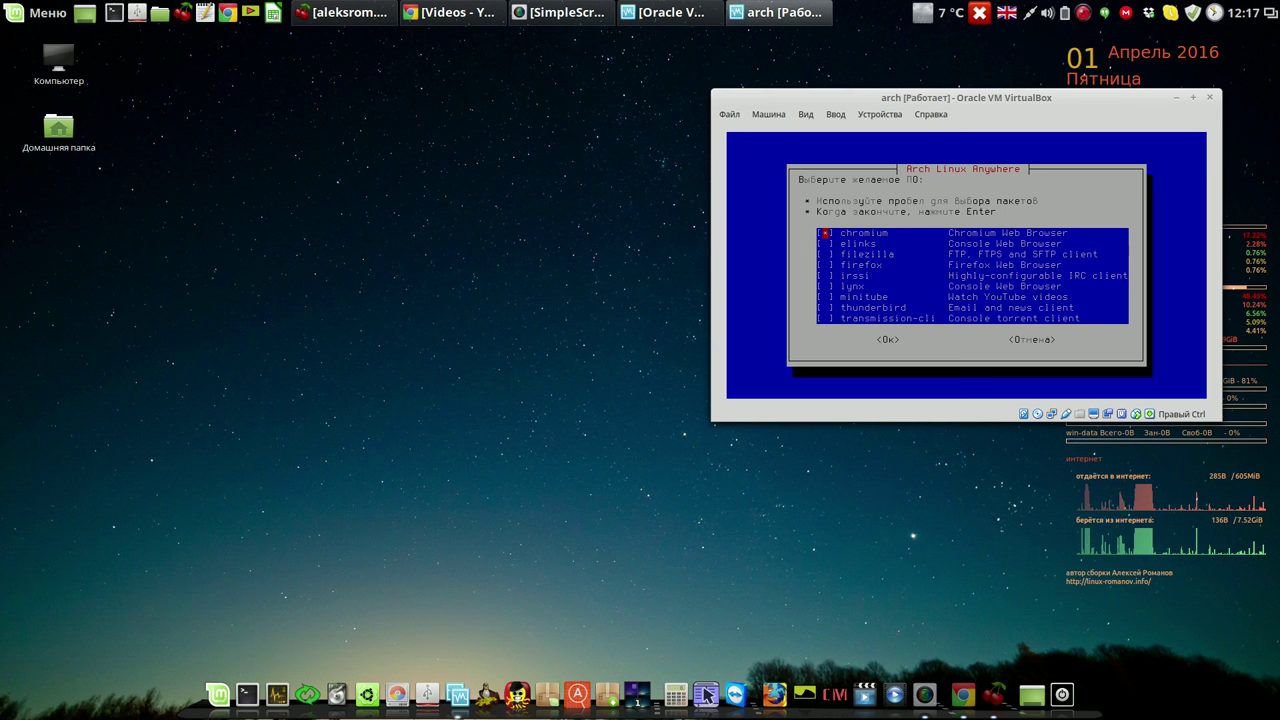
{"action": "key", "text": "Down"}
{"action": "key", "text": "Down"}
{"action": "key", "text": "Down"}
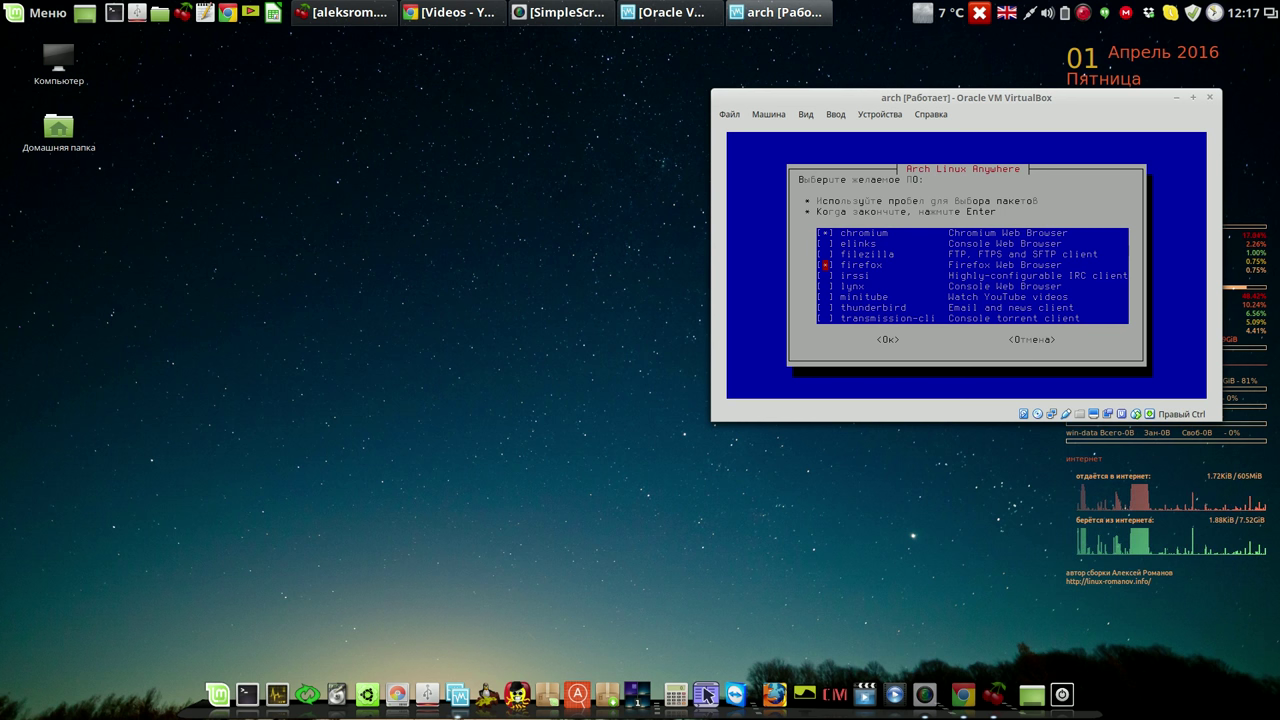
{"action": "key", "text": "Down"}
{"action": "key", "text": "Down"}
{"action": "key", "text": "Down"}
{"action": "key", "text": "Down"}
{"action": "key", "text": "Down"}
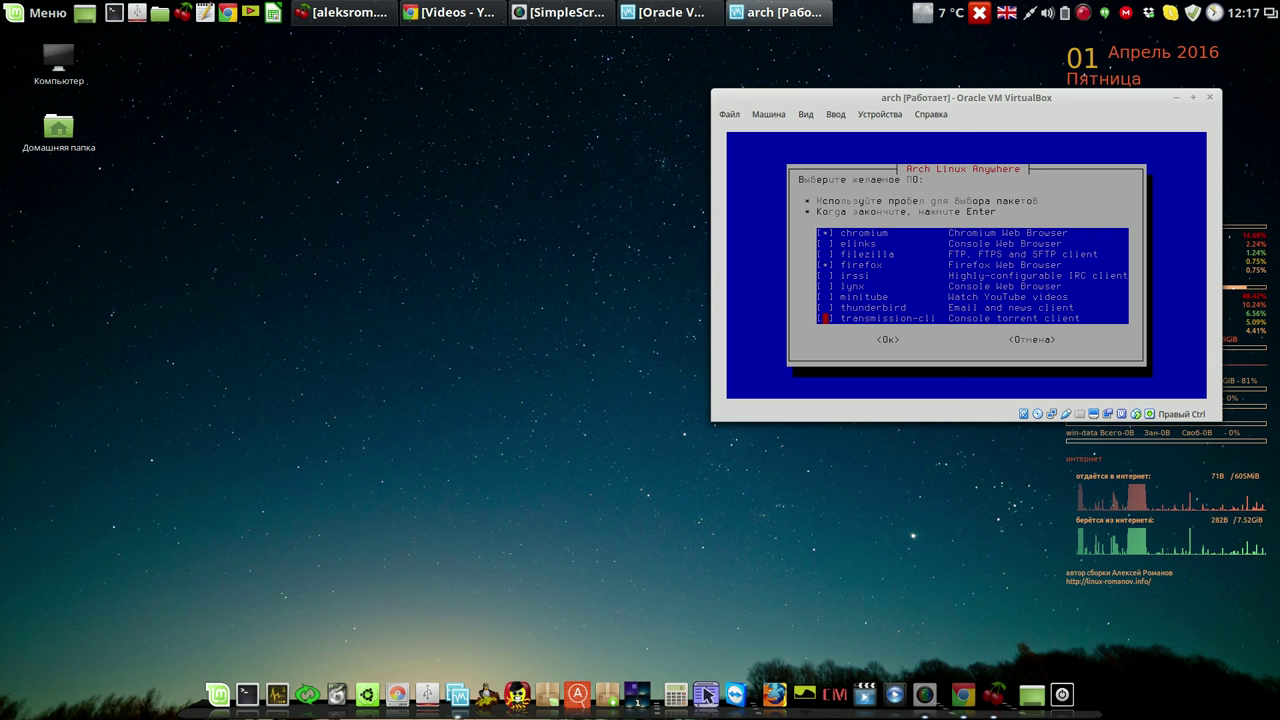
{"action": "key", "text": "Down"}
{"action": "key", "text": "Down"}
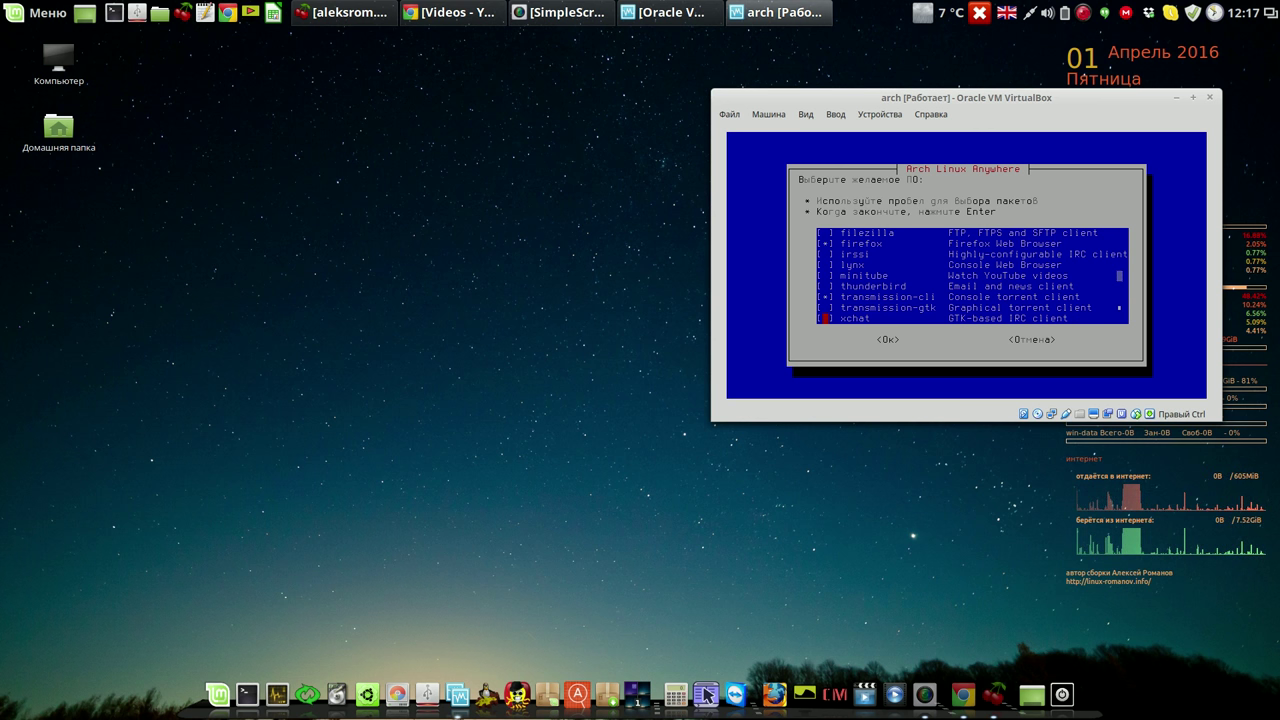
Mark firefox and transmission-gtk and add the internet packages to the install list.
{"action": "key", "text": "Up"}
{"action": "key", "text": "Up"}
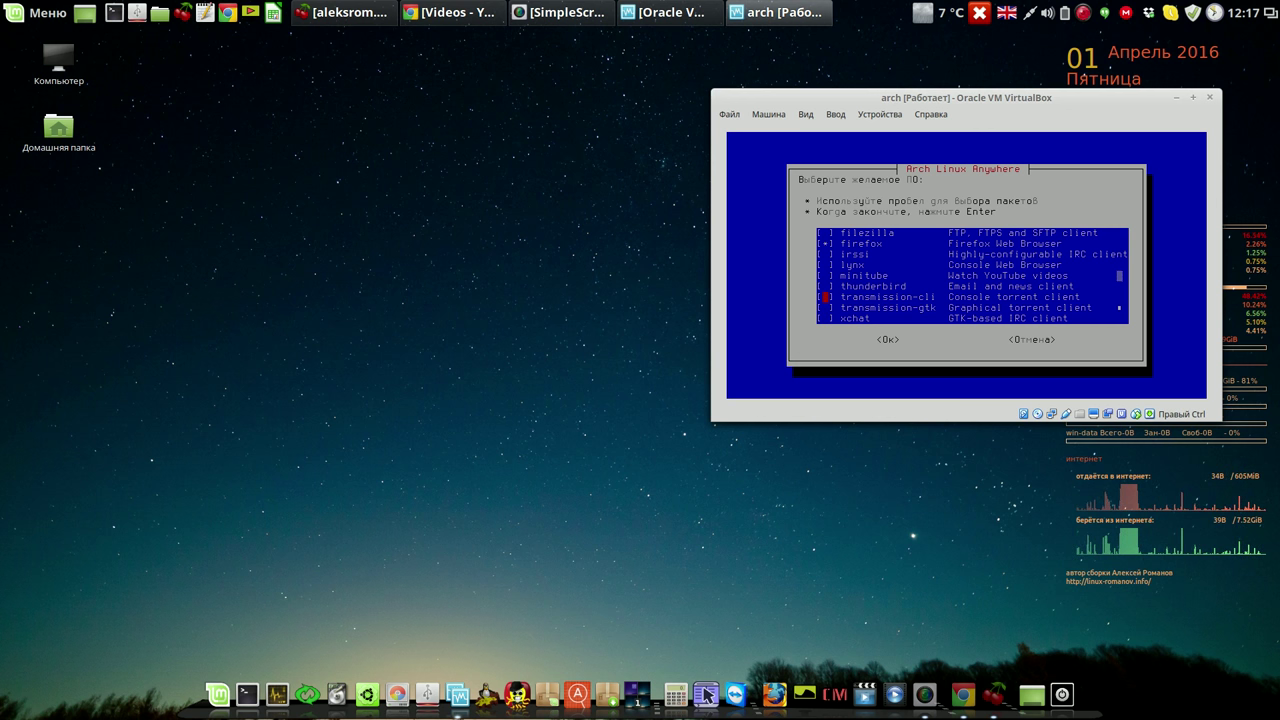
{"action": "key", "text": "Down"}
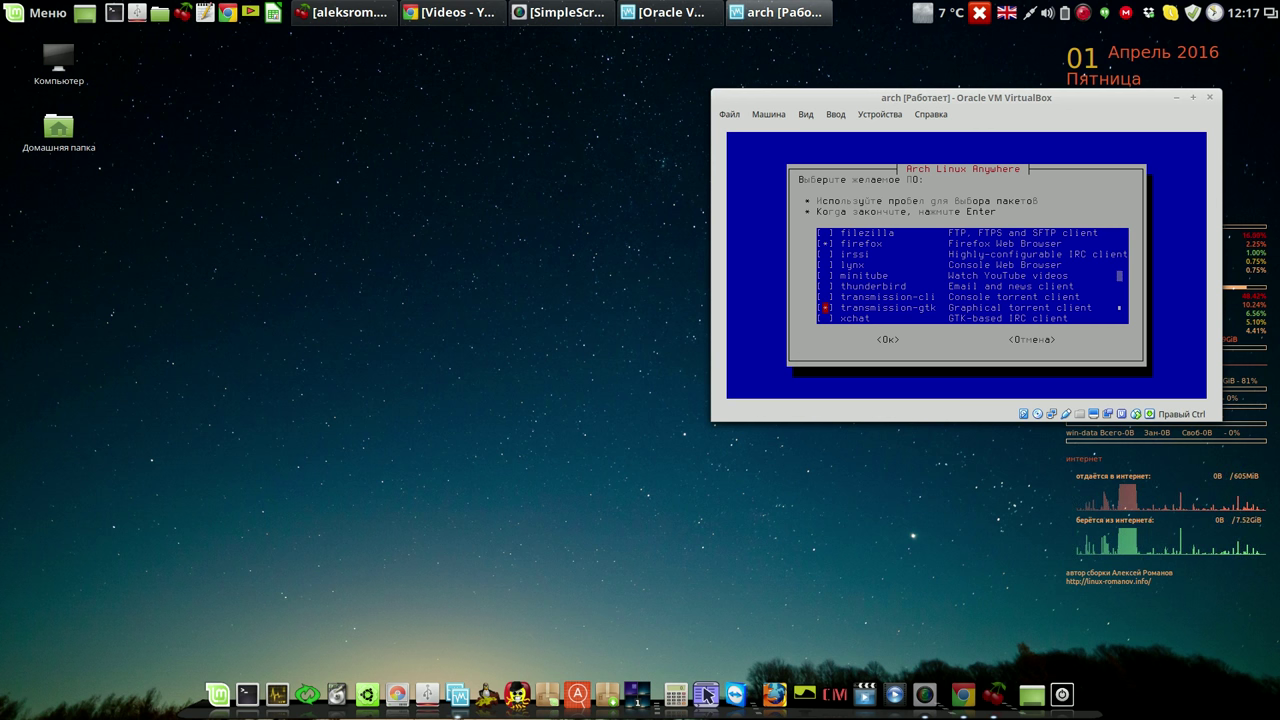
{"action": "key", "text": "Up"}
{"action": "key", "text": "Up"}
{"action": "key", "text": "Up"}
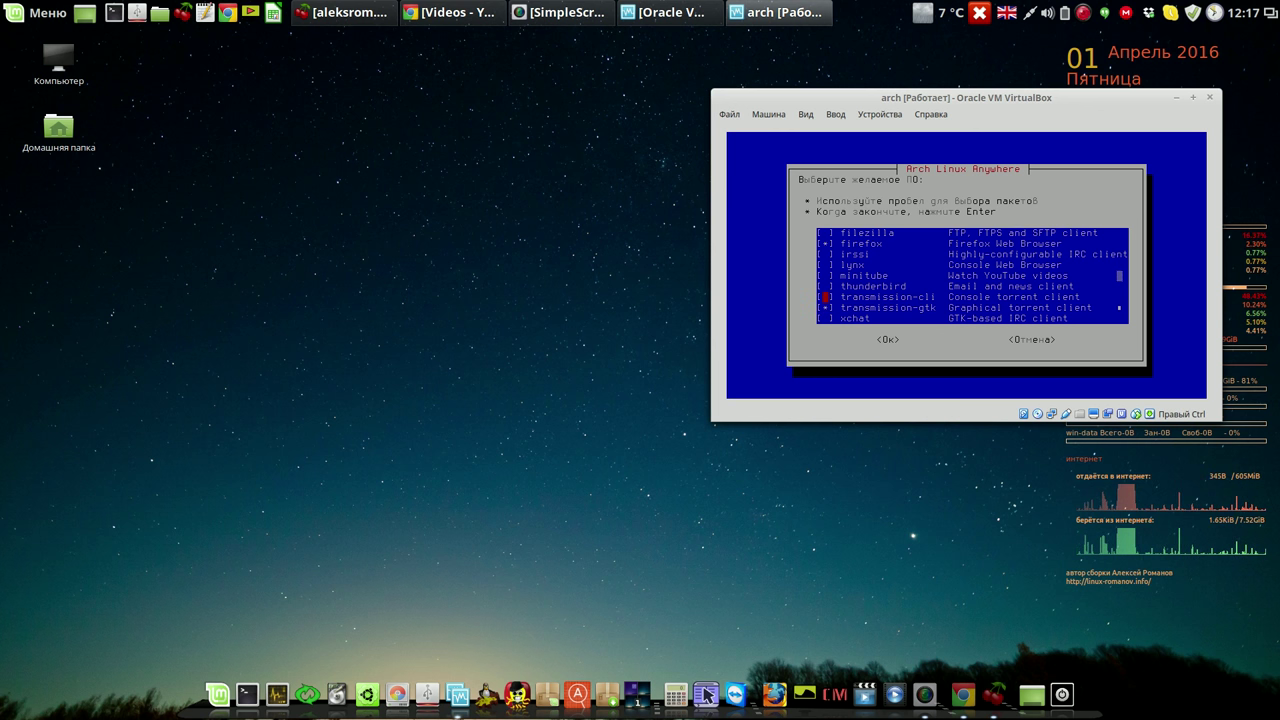
{"action": "key", "text": "Up"}
{"action": "key", "text": "Up"}
{"action": "key", "text": "Up"}
{"action": "key", "text": "Up"}
{"action": "key", "text": "Up"}
{"action": "key", "text": "Up"}
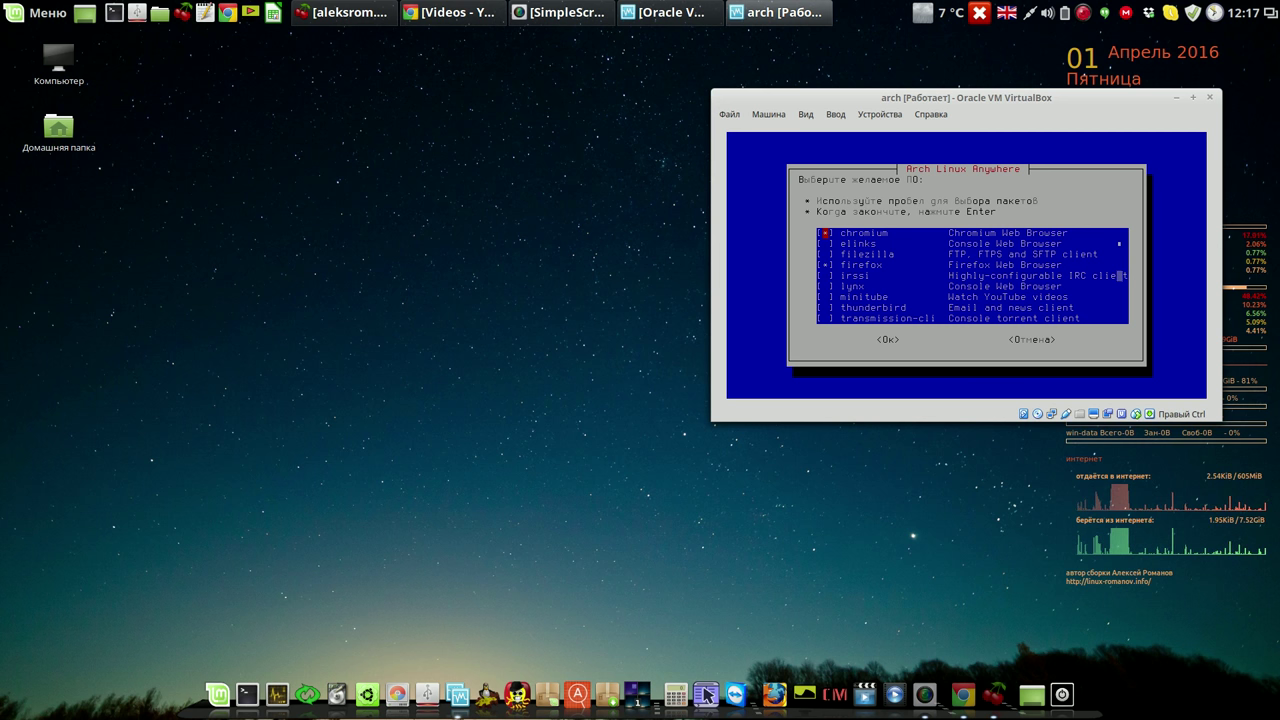
{"action": "key", "text": "Return"}
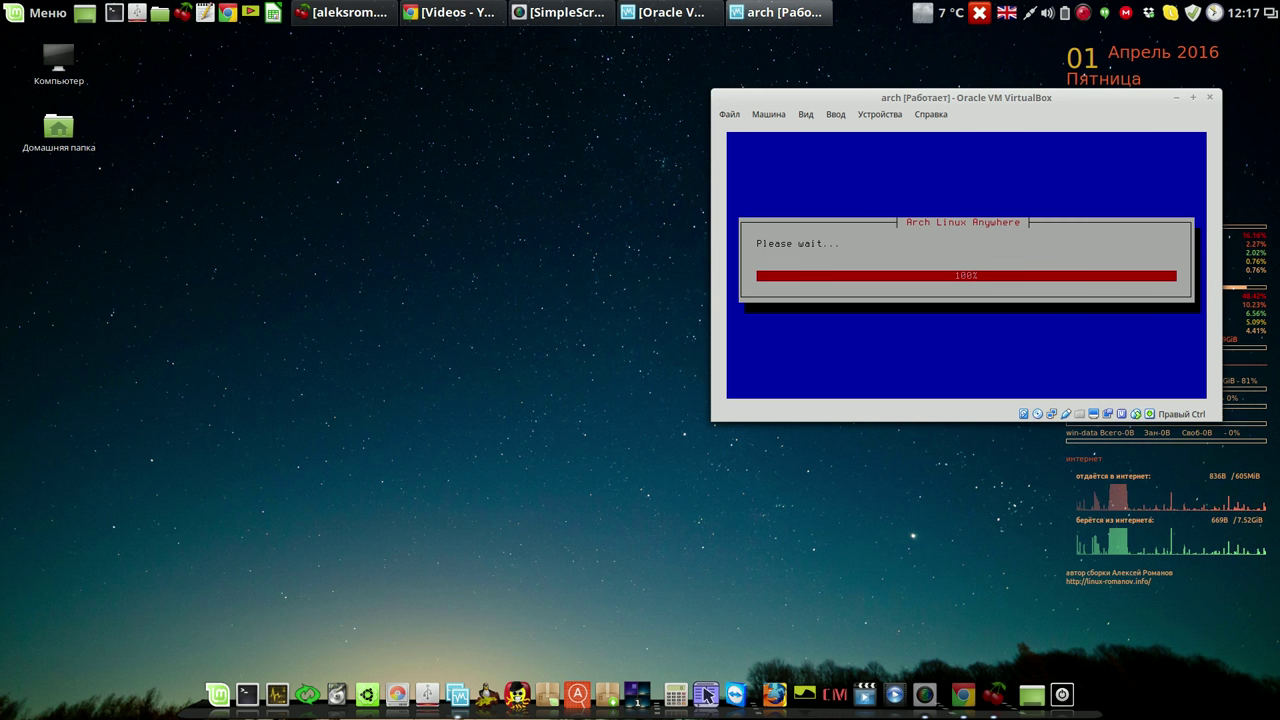
{"action": "key", "text": "Return"}
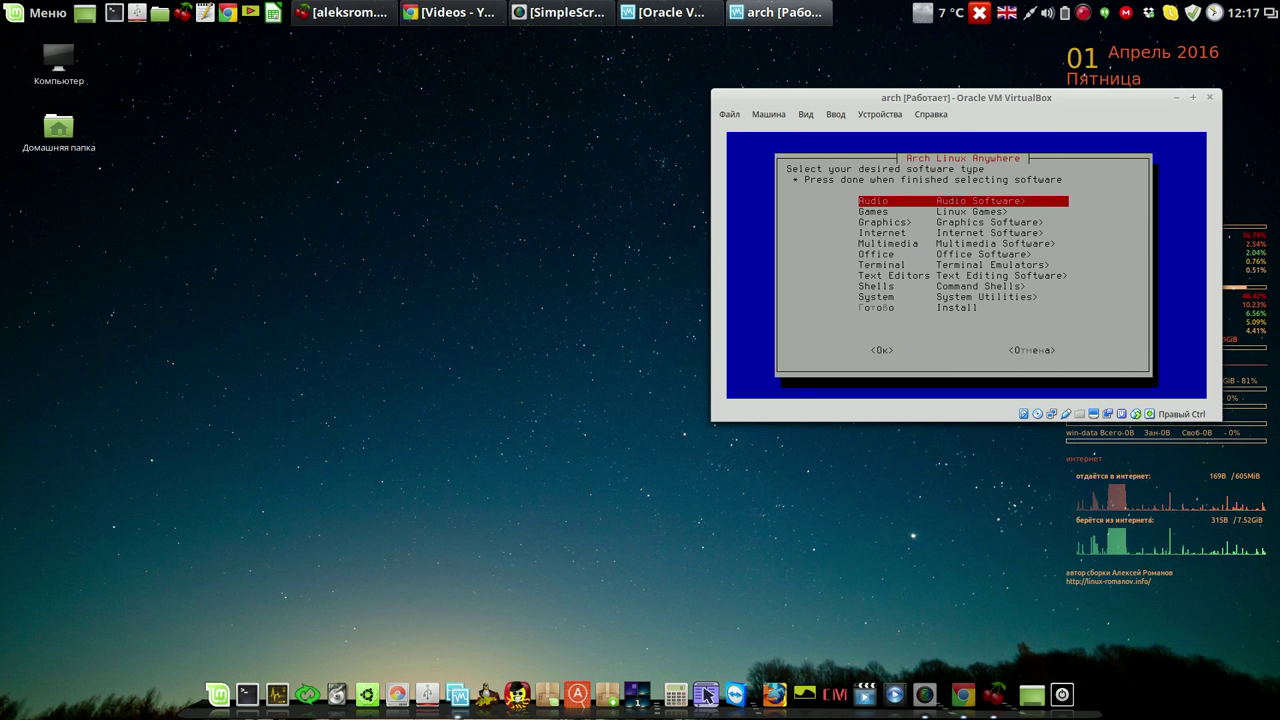
Mark calligra-sheets and abiword in the Office list and add them to the install list.
{"action": "key", "text": "Down"}
{"action": "key", "text": "Down"}
{"action": "key", "text": "Down"}
{"action": "key", "text": "Down"}
{"action": "key", "text": "Down"}
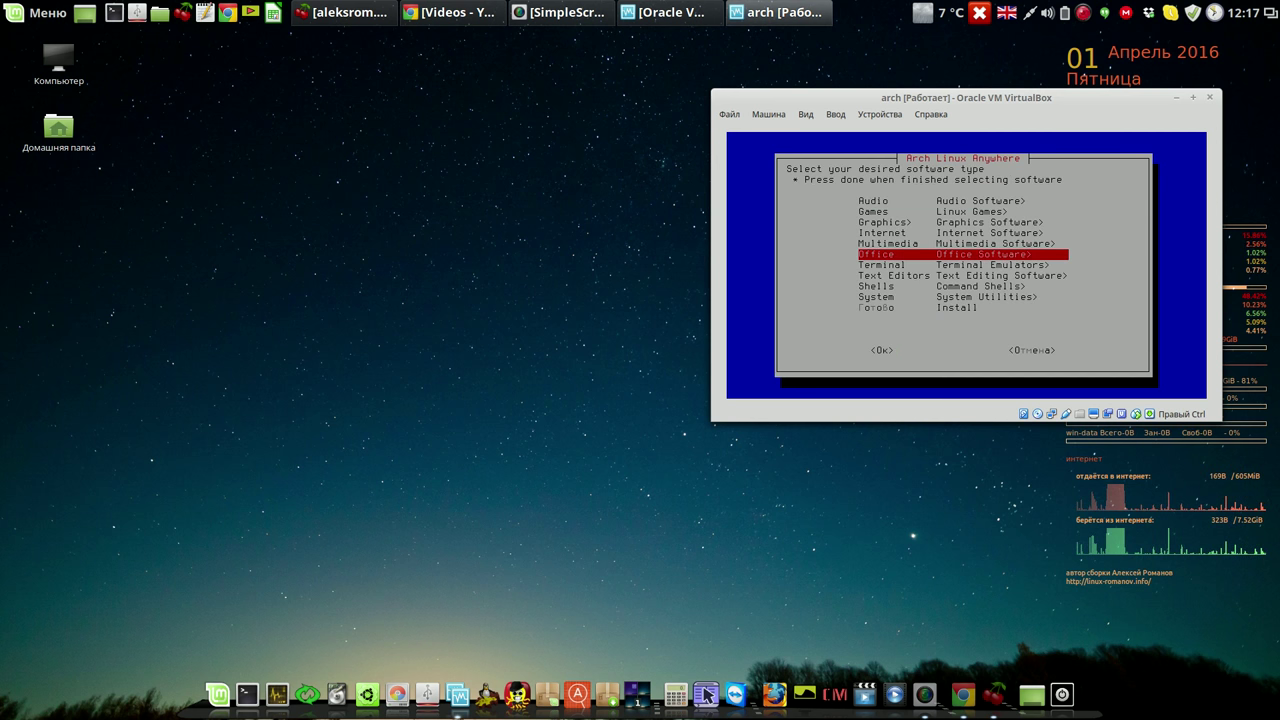
{"action": "key", "text": "Return"}
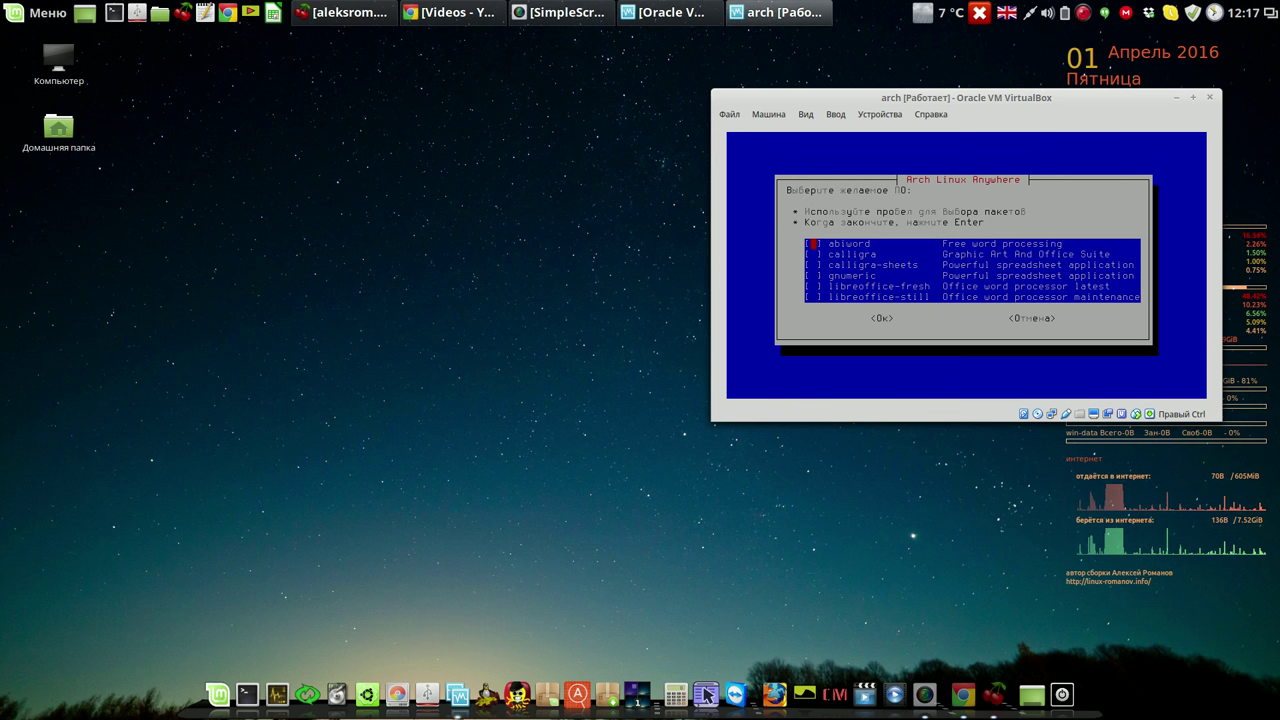
{"action": "key", "text": "Down"}
{"action": "key", "text": "Down"}
{"action": "key", "text": "Down"}
{"action": "key", "text": "Down"}
{"action": "key", "text": "Down"}
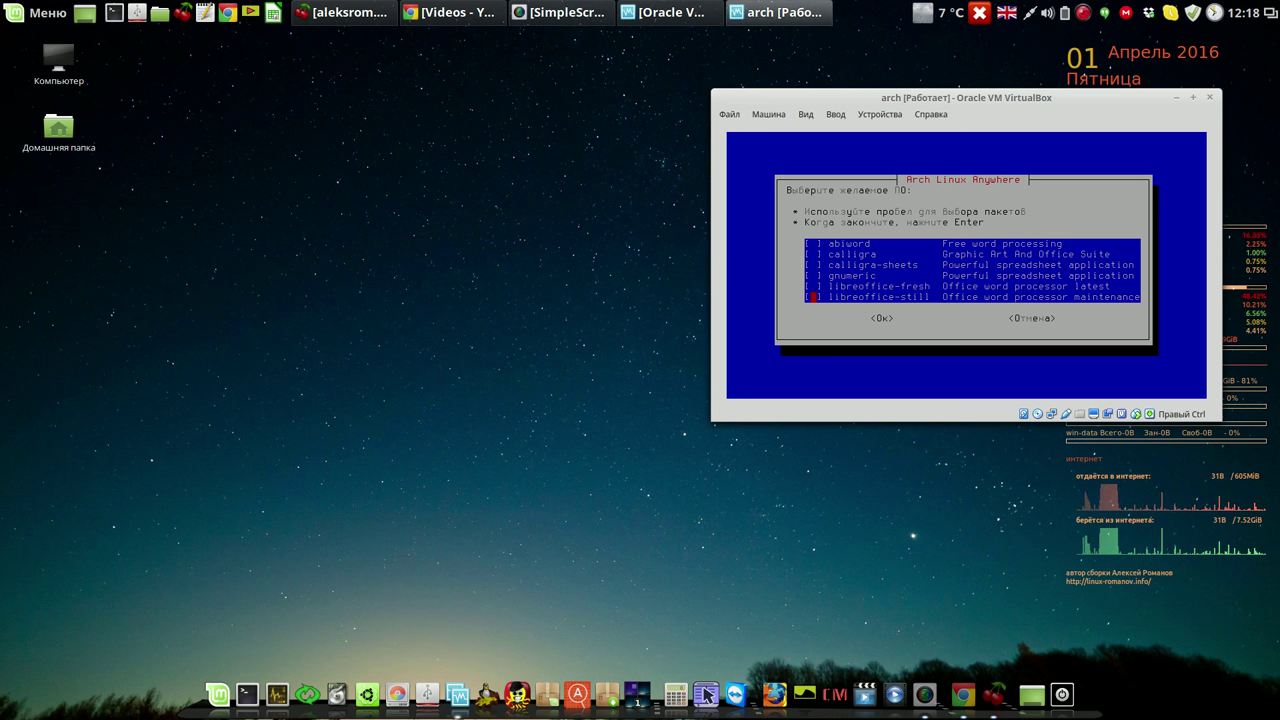
{"action": "key", "text": "Up"}
{"action": "key", "text": "Up"}
{"action": "key", "text": "Up"}
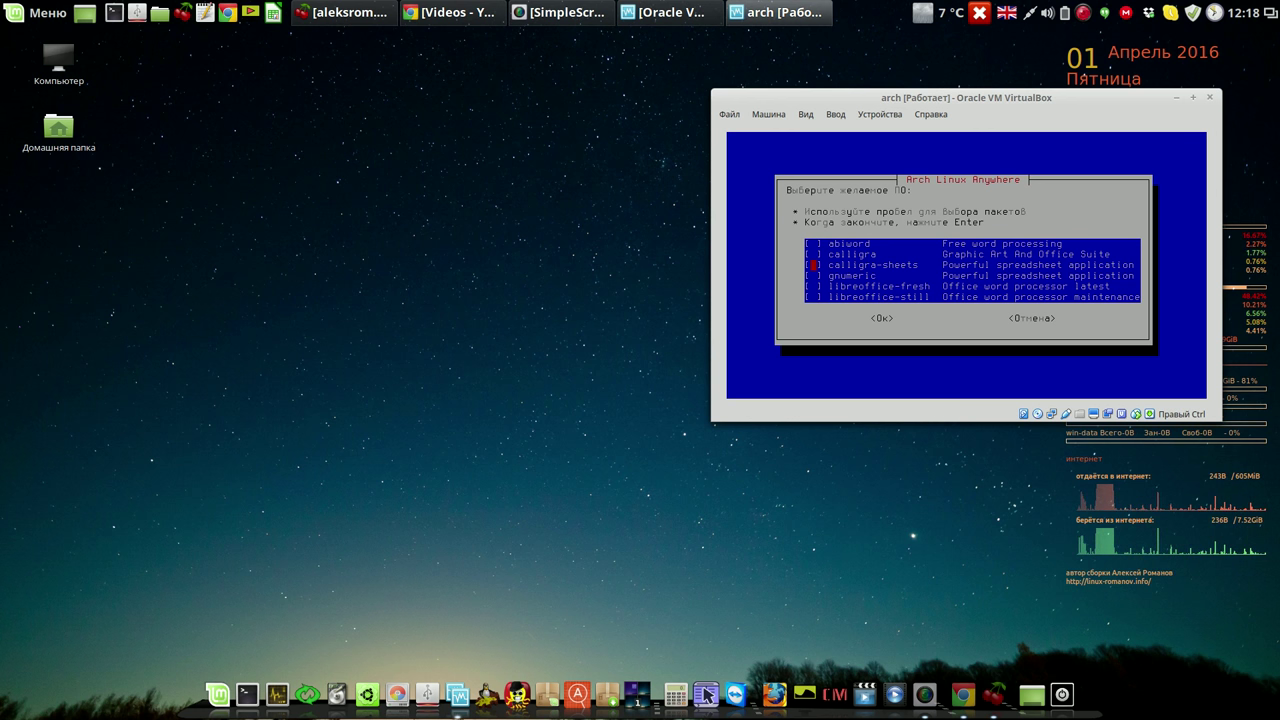
{"action": "key", "text": "Down"}
{"action": "key", "text": "Down"}
{"action": "key", "text": "Down"}
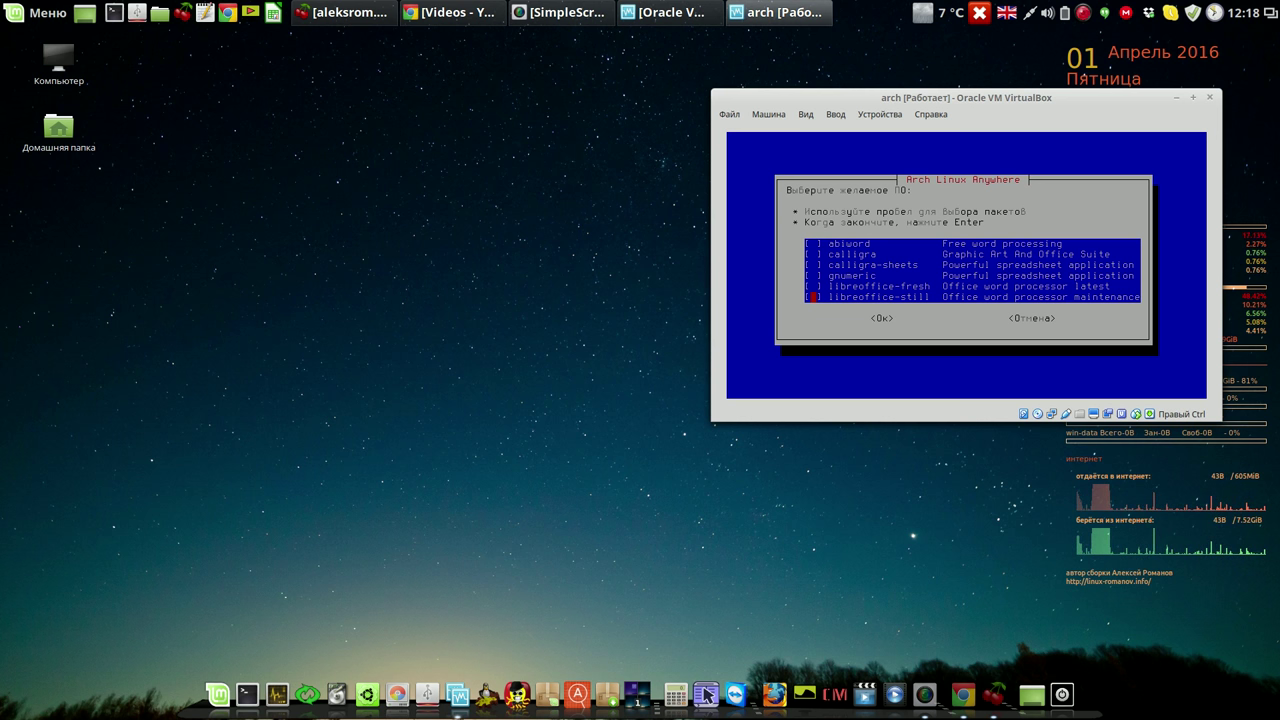
{"action": "key", "text": "Up"}
{"action": "key", "text": "Up"}
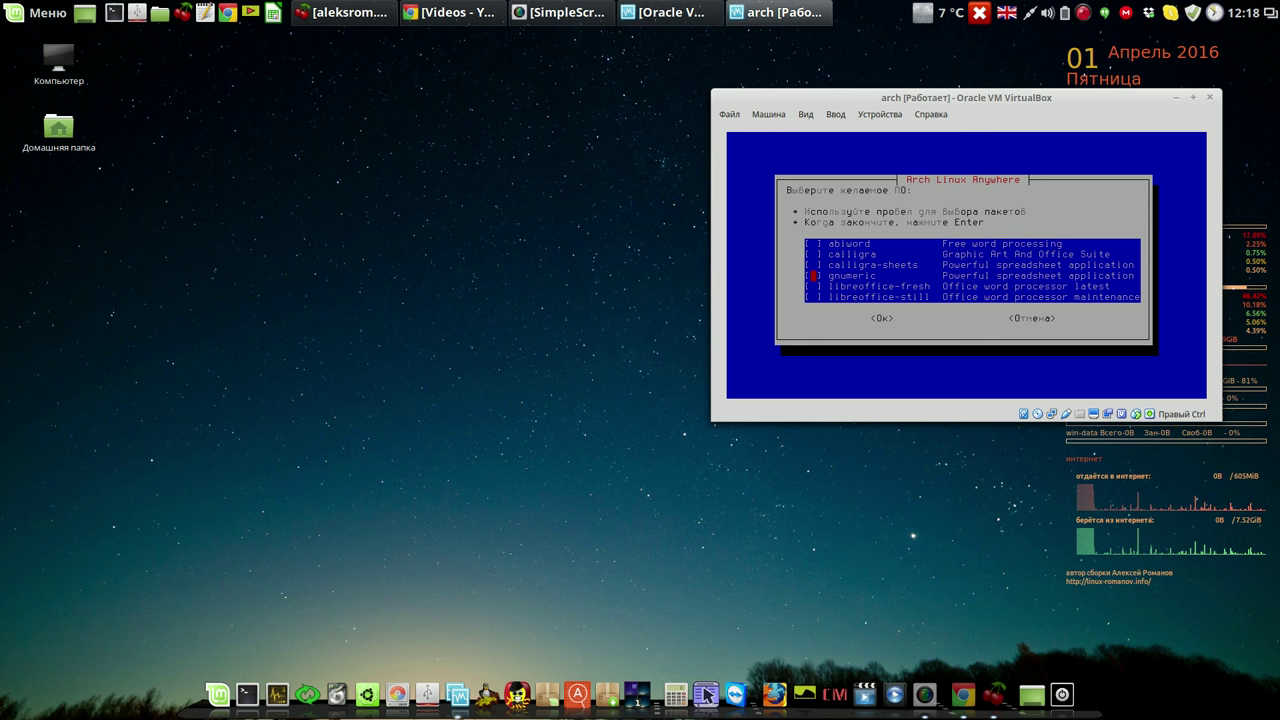
{"action": "key", "text": "Up"}
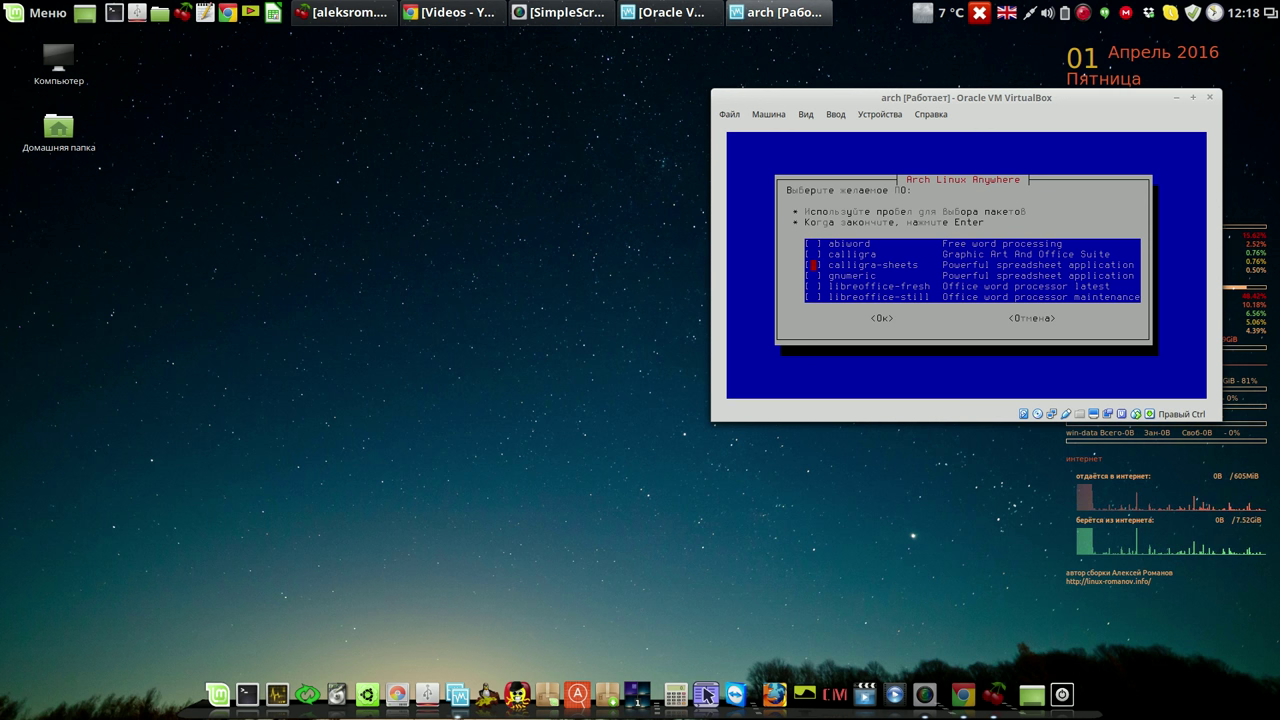
{"action": "key", "text": "space"}
{"action": "key", "text": "Up"}
{"action": "key", "text": "Up"}
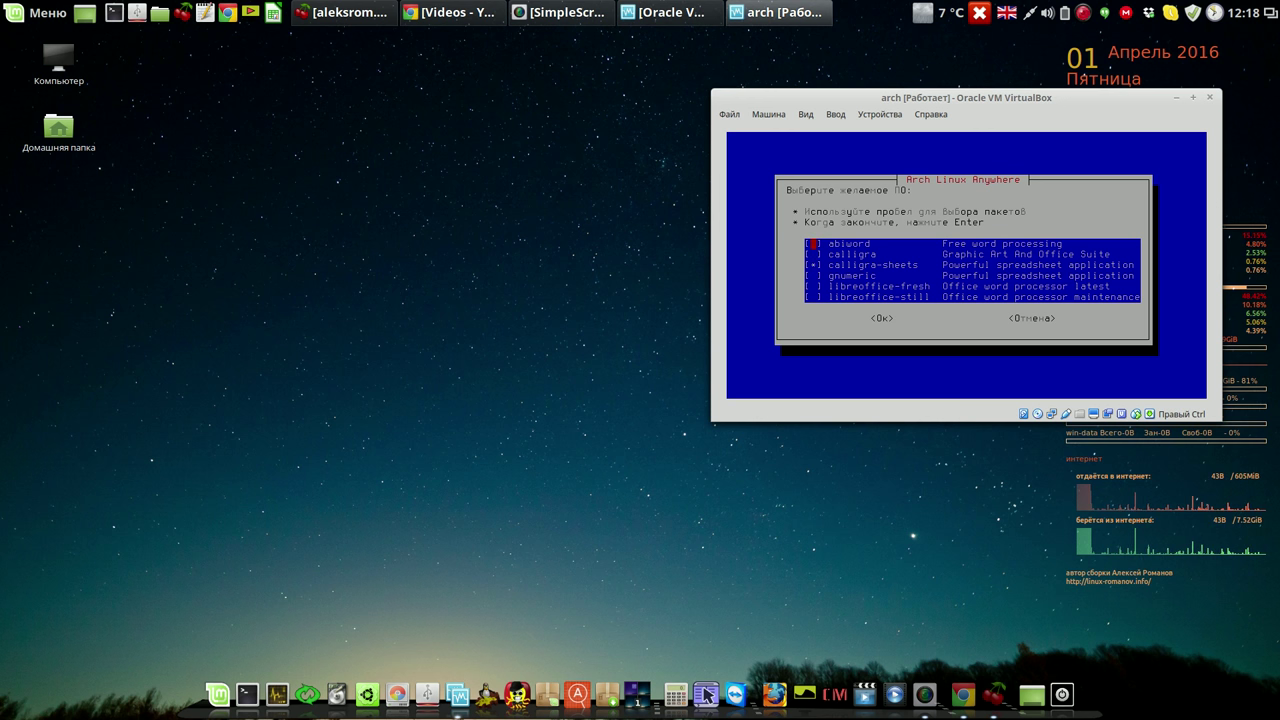
{"action": "key", "text": "space"}
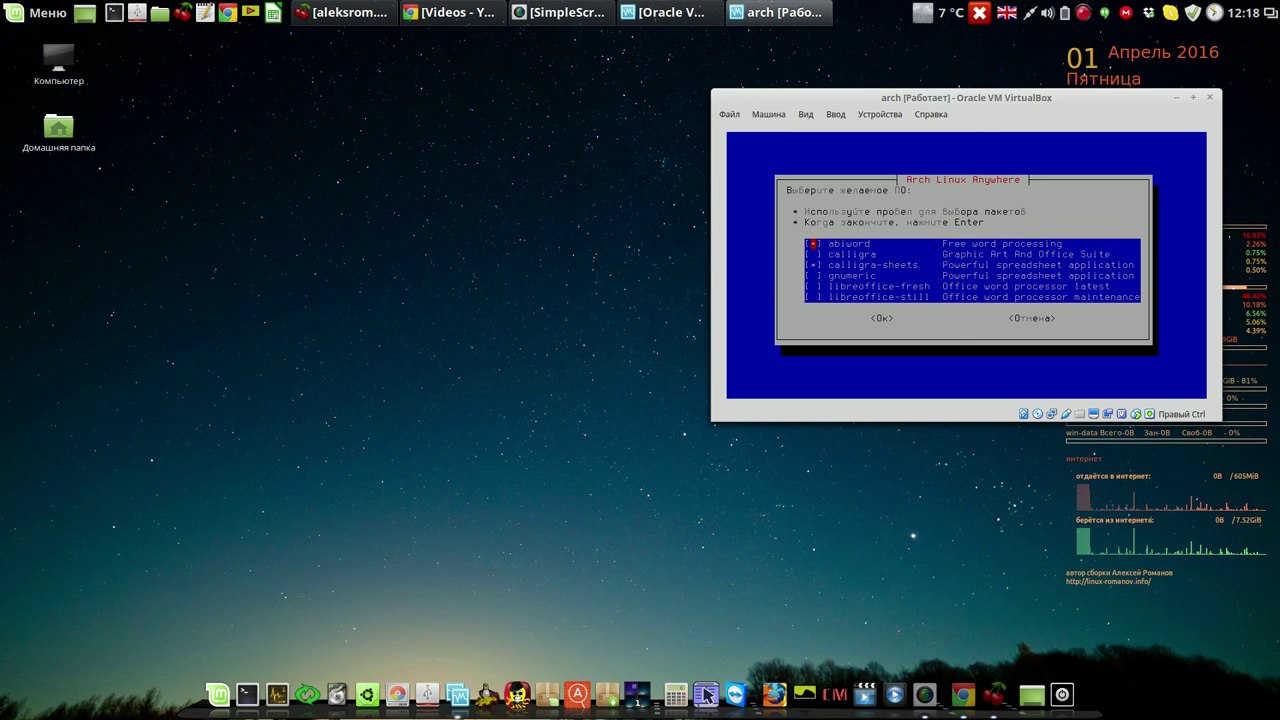
{"action": "key", "text": "Return"}
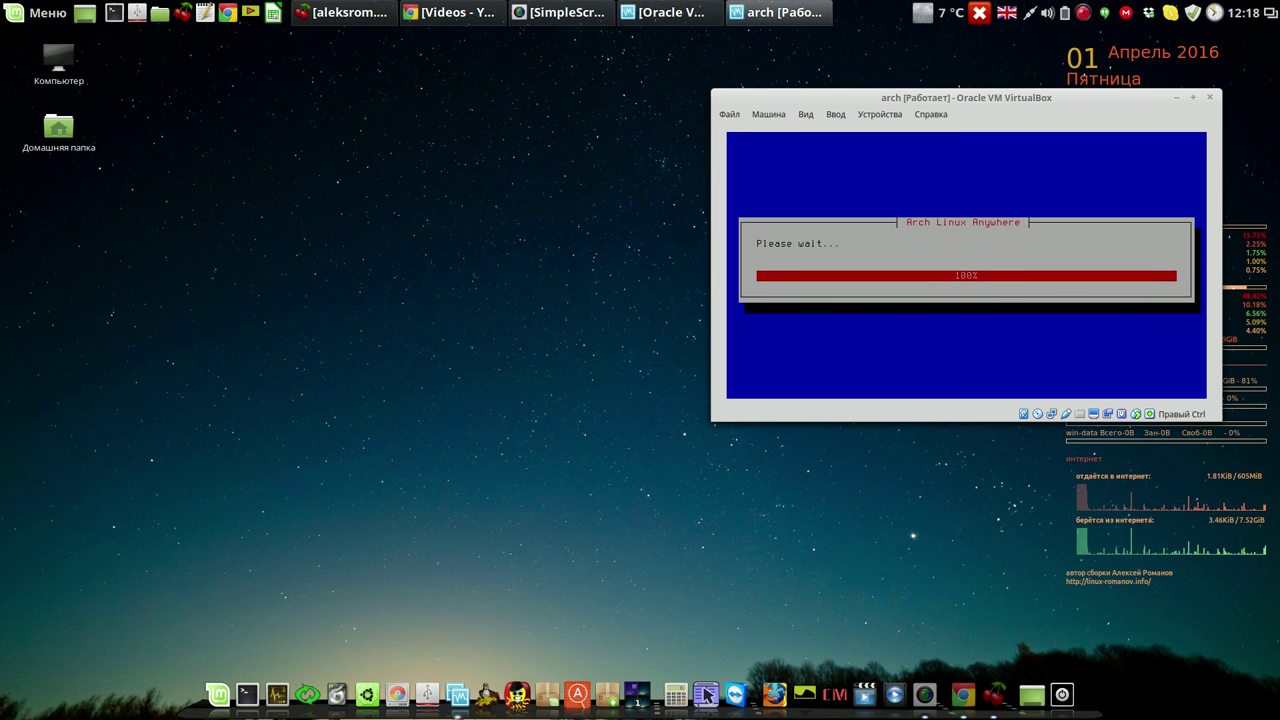
{"action": "key", "text": "Return"}
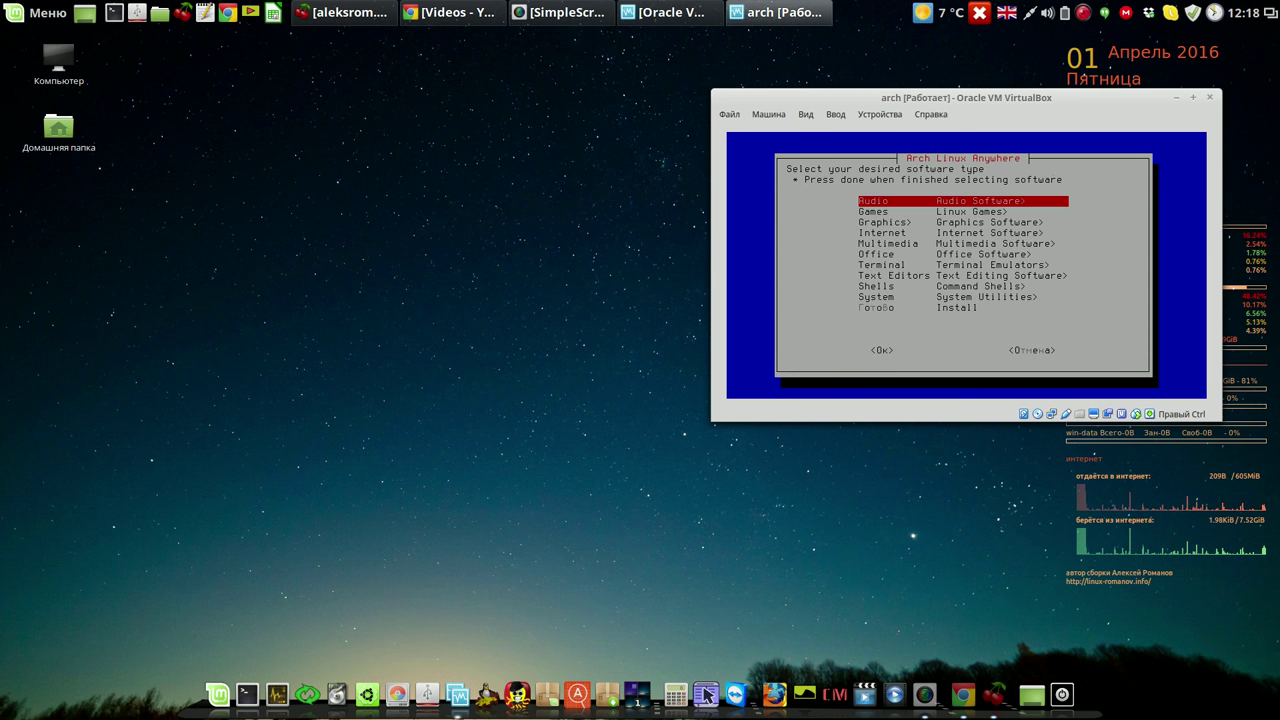
Add xfce4-terminal from the Terminal emulators list, then open the Shells category.
{"action": "key", "text": "Down"}
{"action": "key", "text": "Down"}
{"action": "key", "text": "Down"}
{"action": "key", "text": "Down"}
{"action": "key", "text": "Down"}
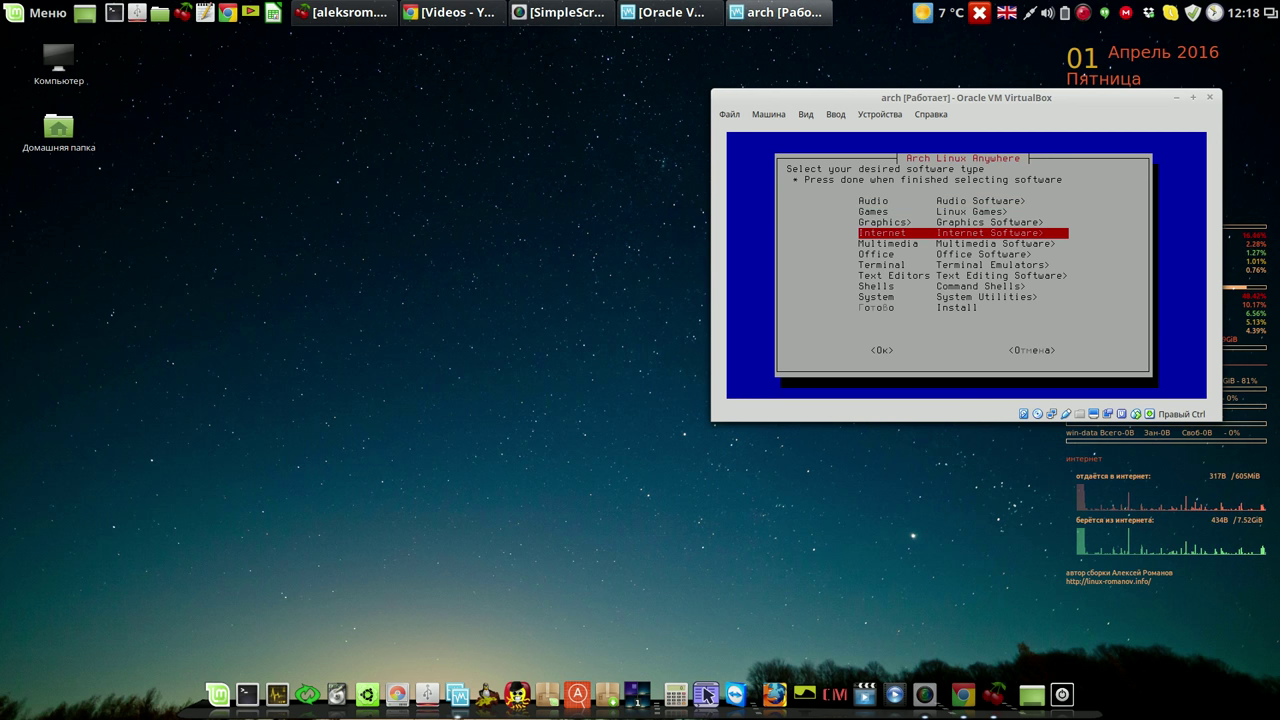
{"action": "key", "text": "Down"}
{"action": "key", "text": "Return"}
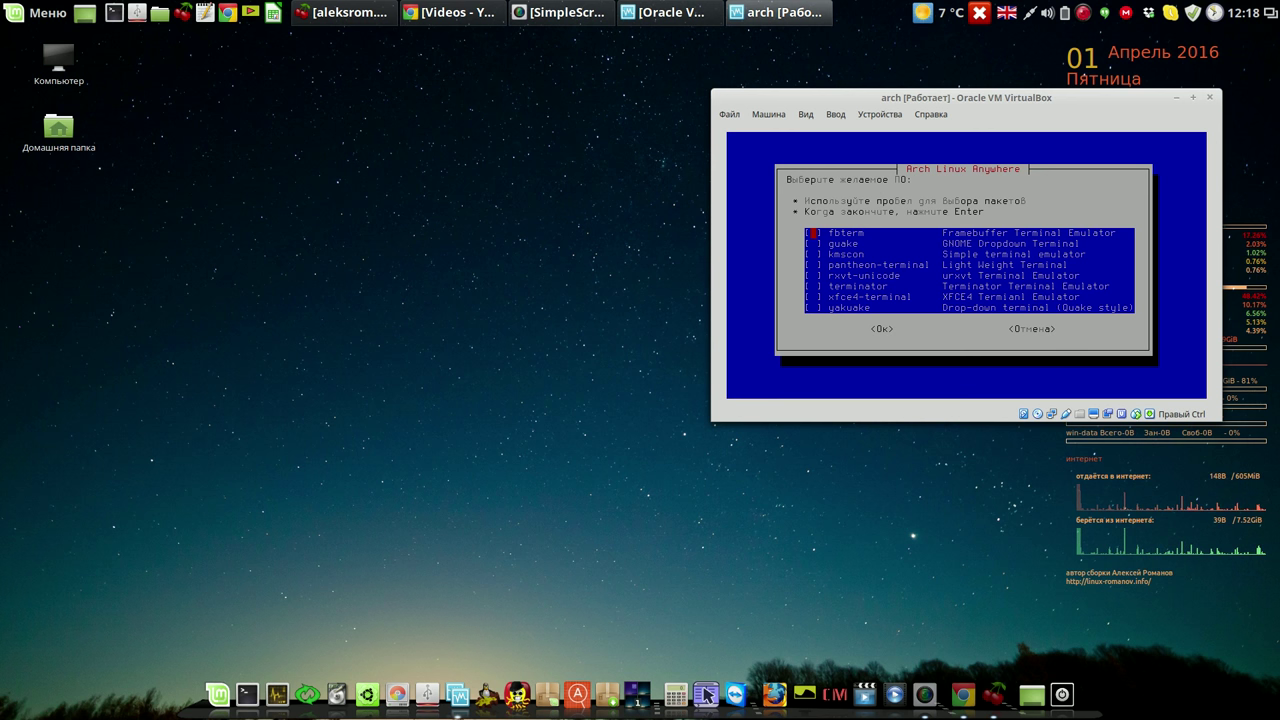
{"action": "key", "text": "Down"}
{"action": "key", "text": "Down"}
{"action": "key", "text": "Down"}
{"action": "key", "text": "Down"}
{"action": "key", "text": "Down"}
{"action": "key", "text": "Down"}
{"action": "key", "text": "Down"}
{"action": "key", "text": "Up"}
{"action": "key", "text": "Home"}
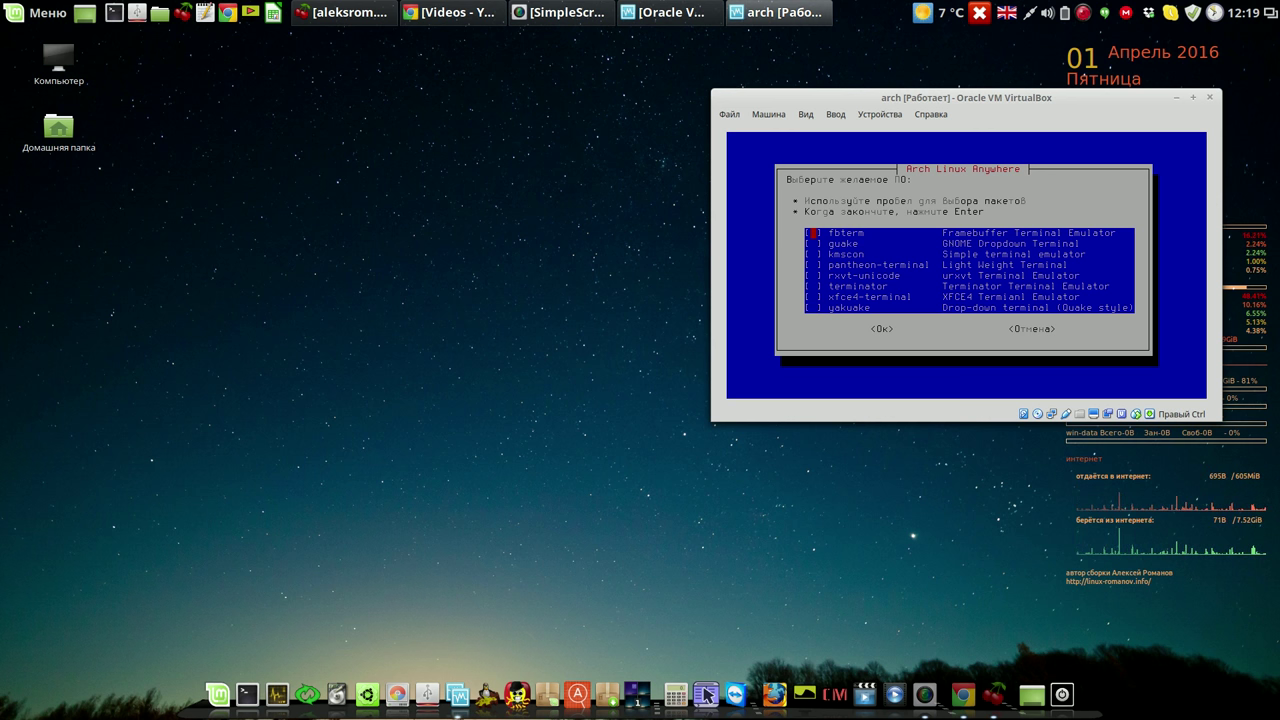
{"action": "key", "text": "Down"}
{"action": "key", "text": "Down"}
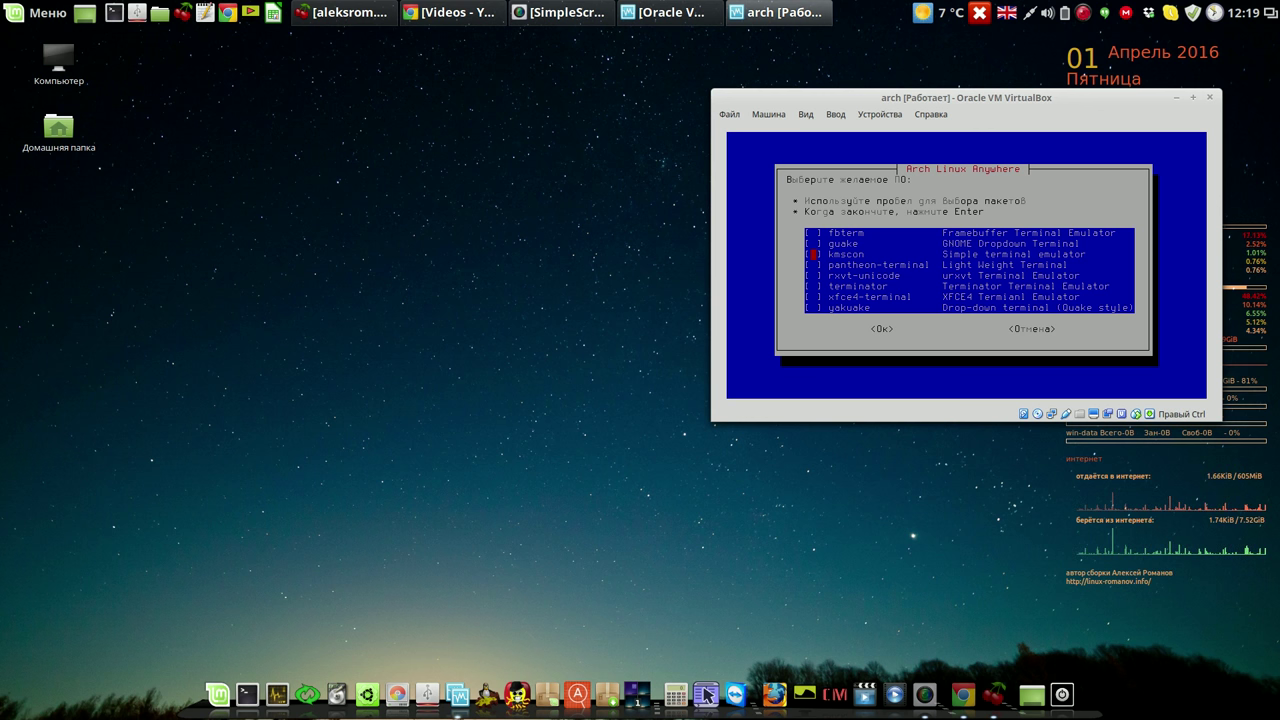
{"action": "key", "text": "Down"}
{"action": "key", "text": "Down"}
{"action": "key", "text": "Down"}
{"action": "key", "text": "Down"}
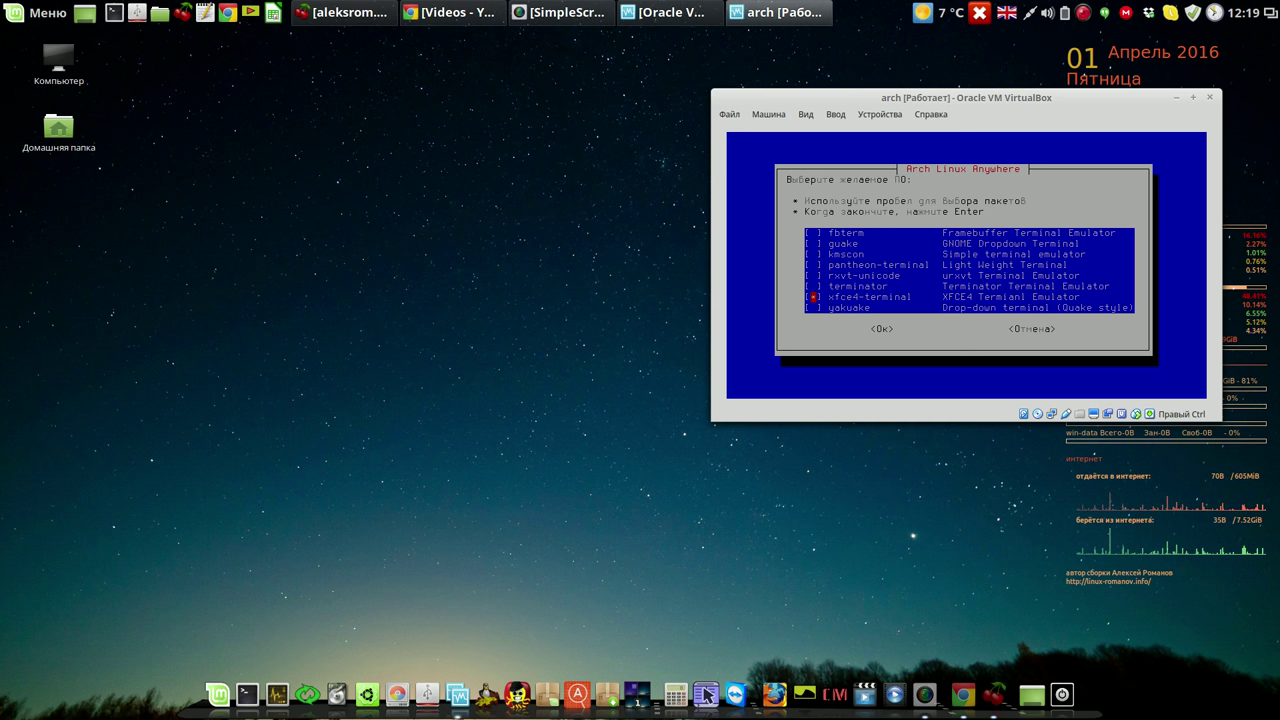
{"action": "key", "text": "Return"}
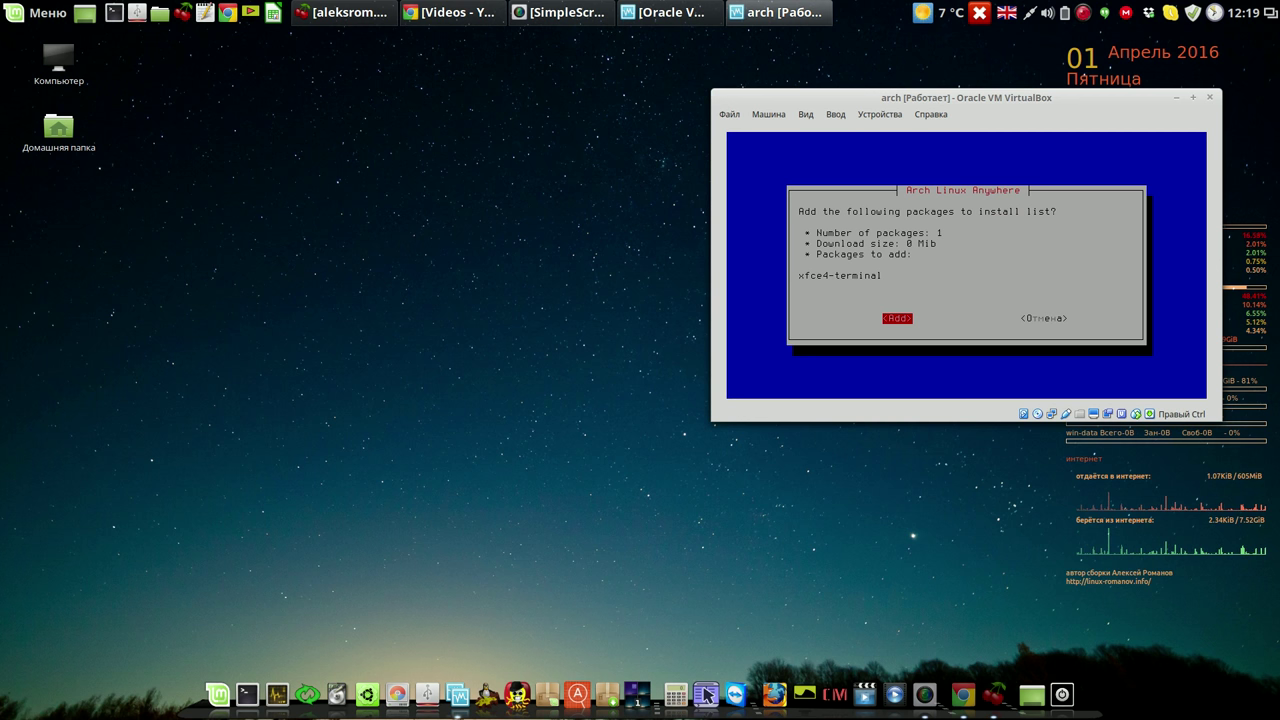
{"action": "key", "text": "Return"}
{"action": "key", "text": "Down"}
{"action": "key", "text": "Down"}
{"action": "key", "text": "Down"}
{"action": "key", "text": "Down"}
{"action": "key", "text": "Down"}
{"action": "key", "text": "Down"}
{"action": "key", "text": "Down"}
{"action": "key", "text": "Down"}
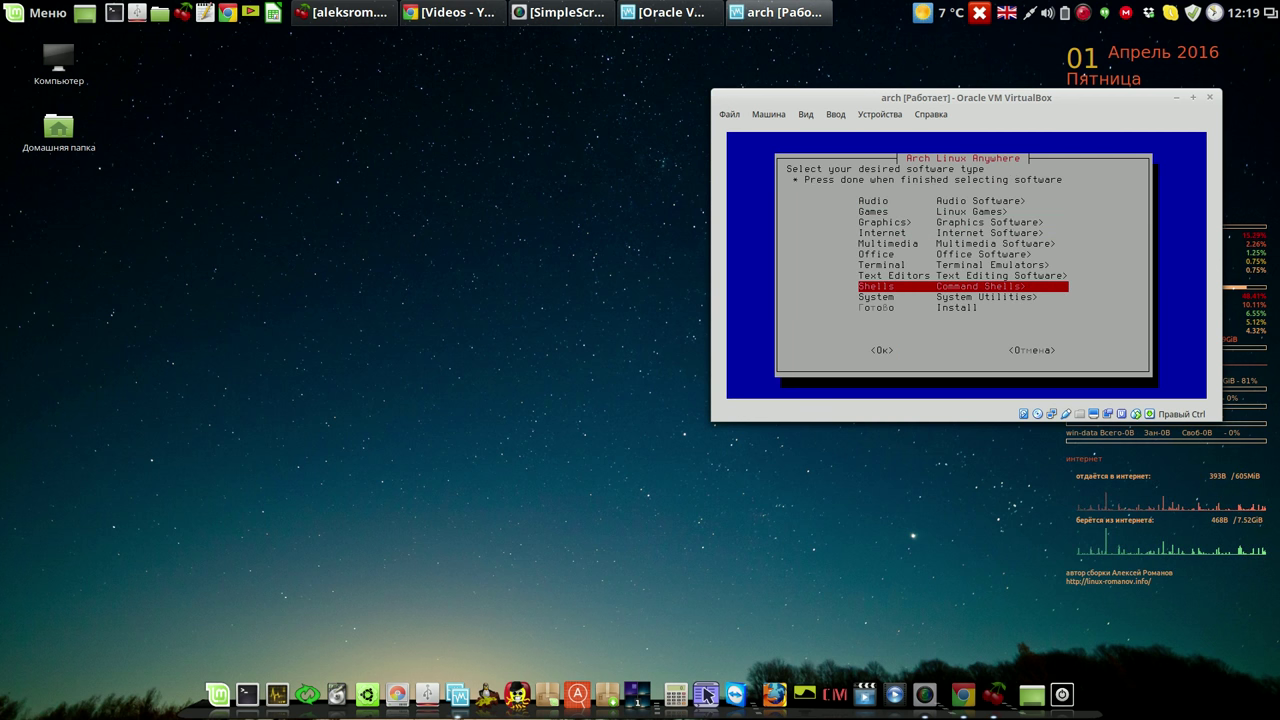
{"action": "key", "text": "Return"}
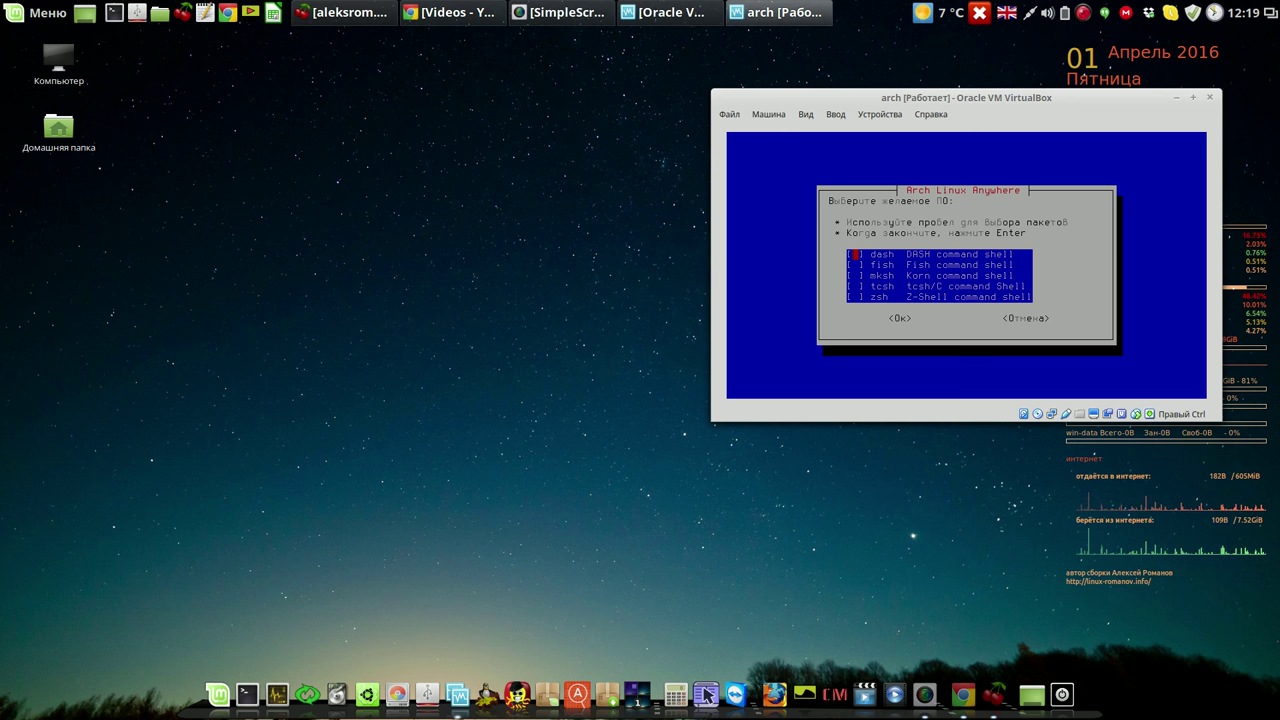
Mark dash in the command shells list, confirm it, and add it to the install list.
{"action": "key", "text": "space"}
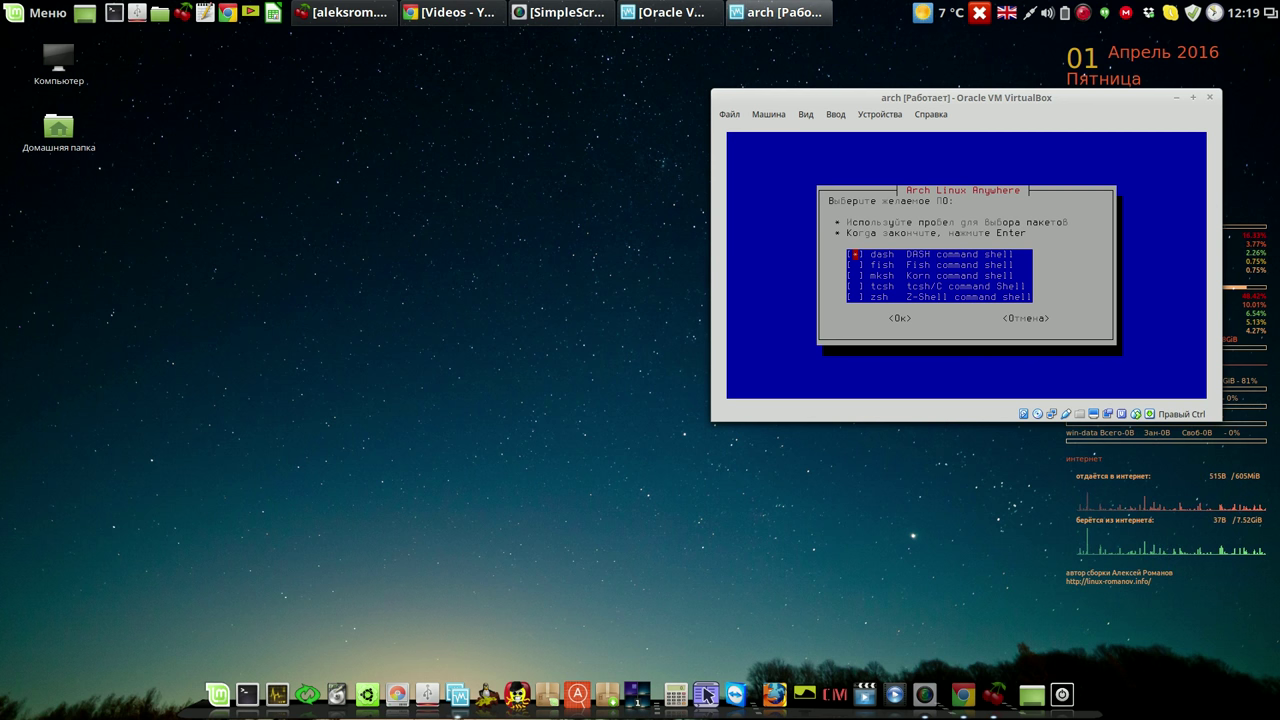
{"action": "key", "text": "Return"}
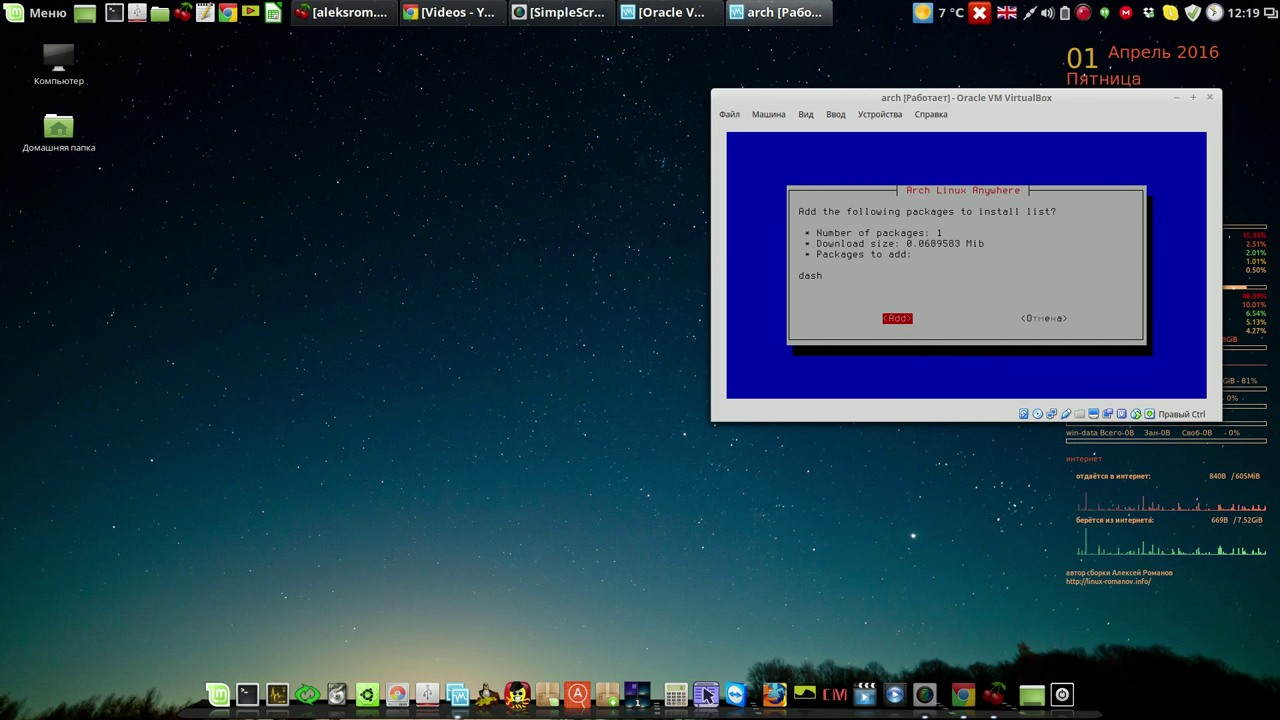
{"action": "key", "text": "Return"}
{"action": "key", "text": "Down"}
{"action": "key", "text": "Down"}
{"action": "key", "text": "Down"}
{"action": "key", "text": "Down"}
{"action": "key", "text": "Down"}
{"action": "key", "text": "Down"}
{"action": "key", "text": "Down"}
{"action": "key", "text": "Down"}
{"action": "key", "text": "Down"}
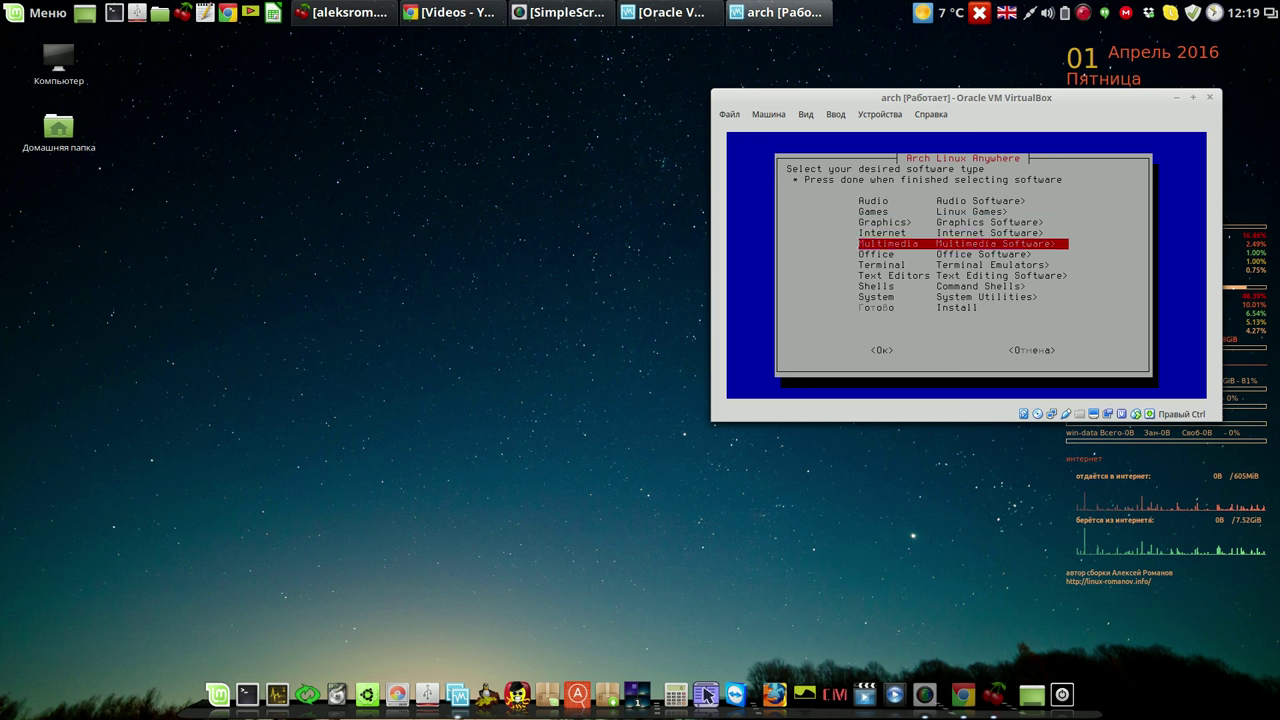
Open the System category and check utilities including conky, gparted, pcmanfm and tuxcmd.
{"action": "key", "text": "Return"}
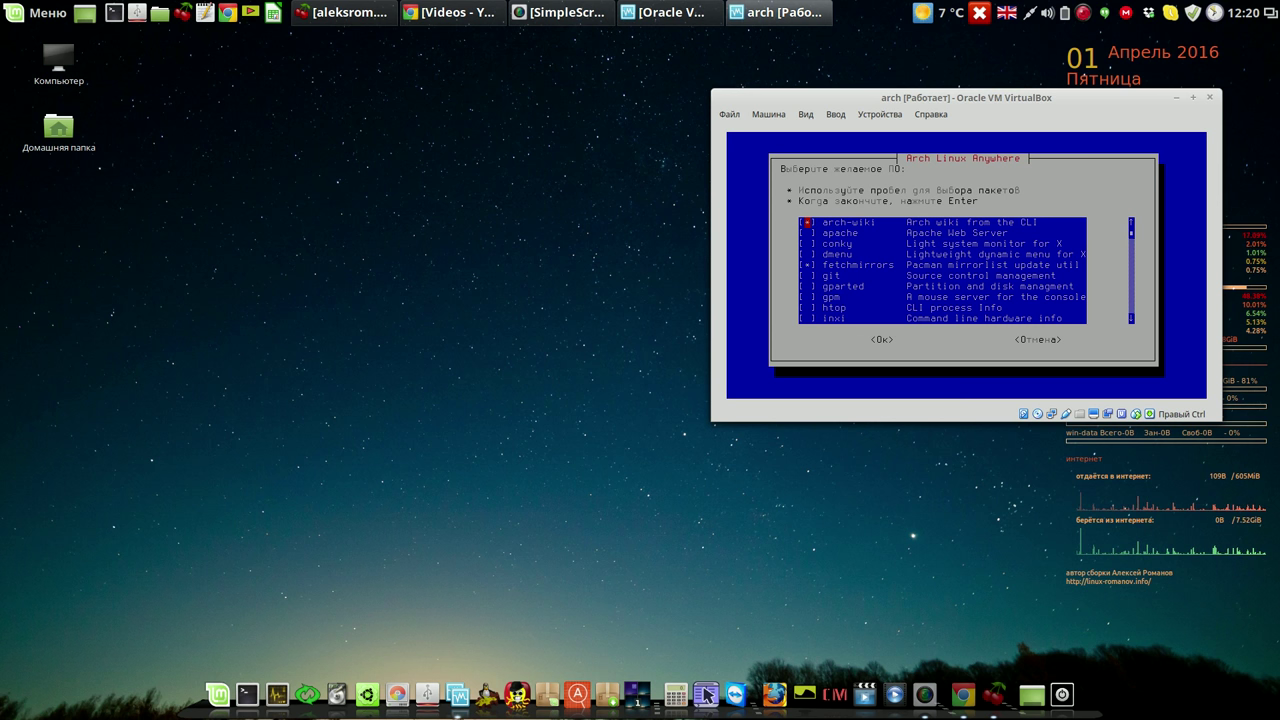
{"action": "key", "text": "Down"}
{"action": "key", "text": "Down"}
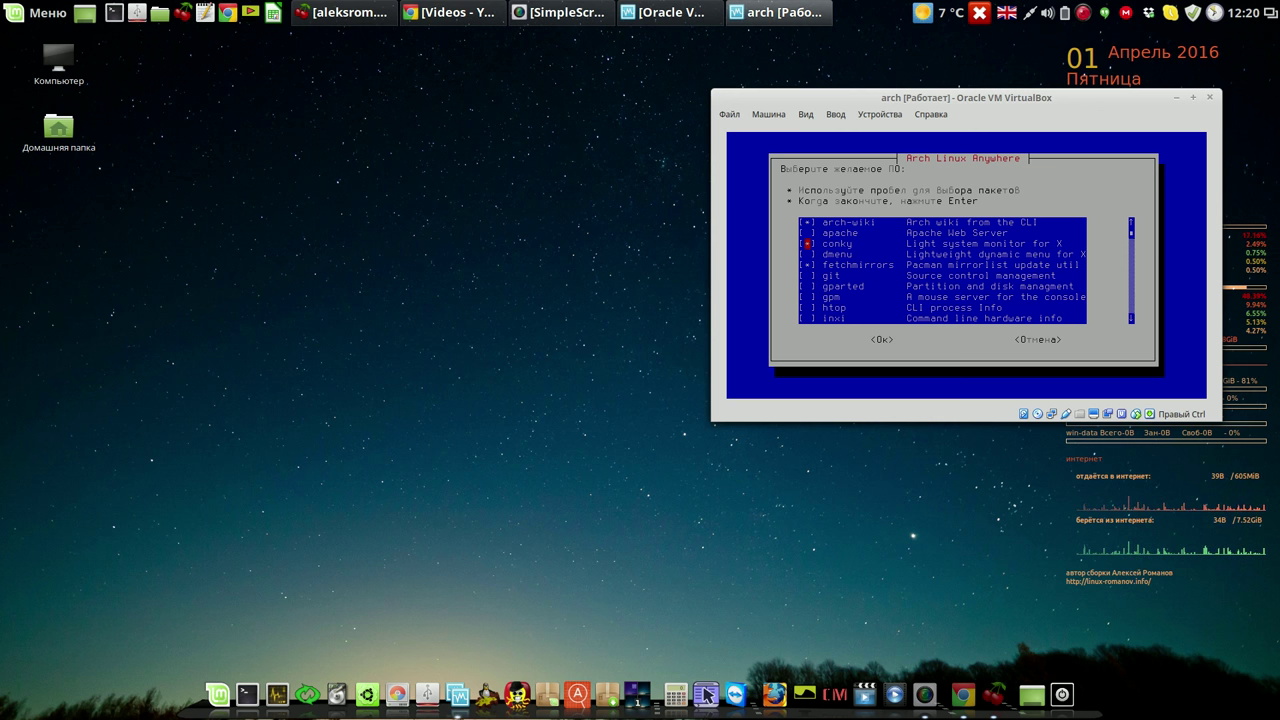
{"action": "key", "text": "Down"}
{"action": "key", "text": "Down"}
{"action": "key", "text": "Down"}
{"action": "key", "text": "Down"}
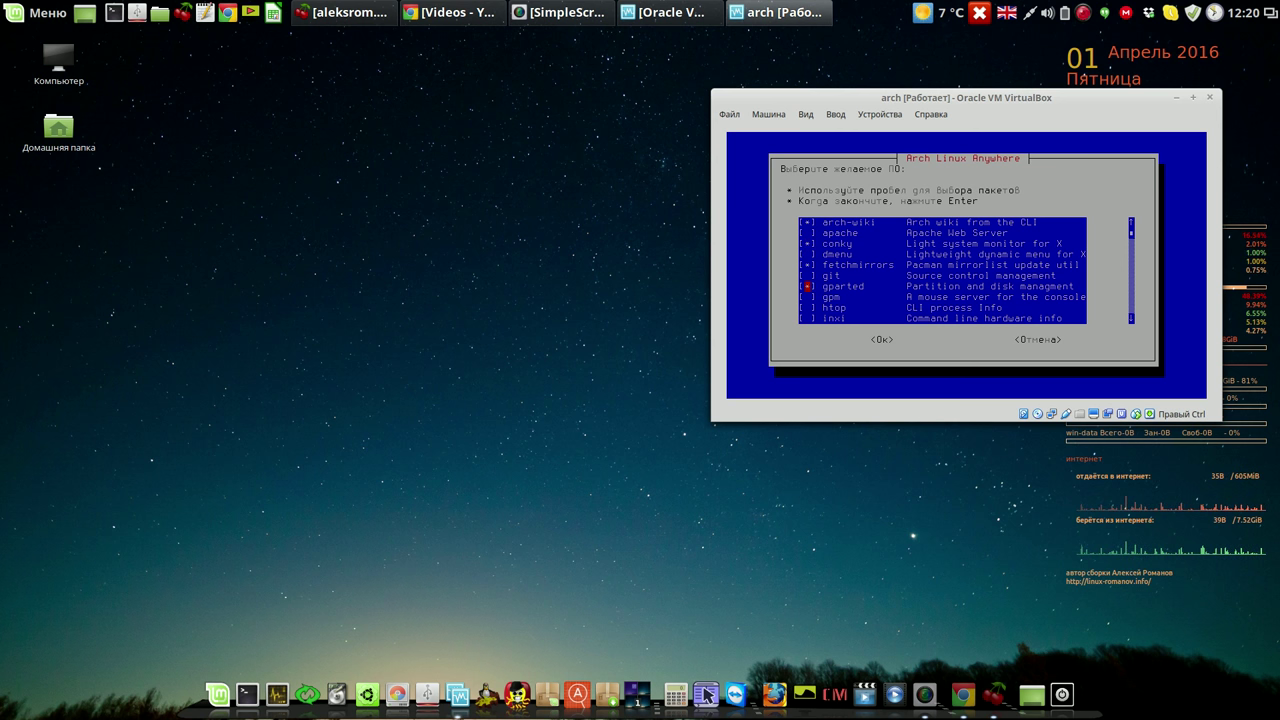
{"action": "key", "text": "Down"}
{"action": "key", "text": "Down"}
{"action": "key", "text": "Down"}
{"action": "key", "text": "Down"}
{"action": "key", "text": "Down"}
{"action": "key", "text": "Down"}
{"action": "key", "text": "Down"}
{"action": "key", "text": "Down"}
{"action": "key", "text": "Down"}
{"action": "key", "text": "Down"}
{"action": "key", "text": "Down"}
{"action": "key", "text": "Down"}
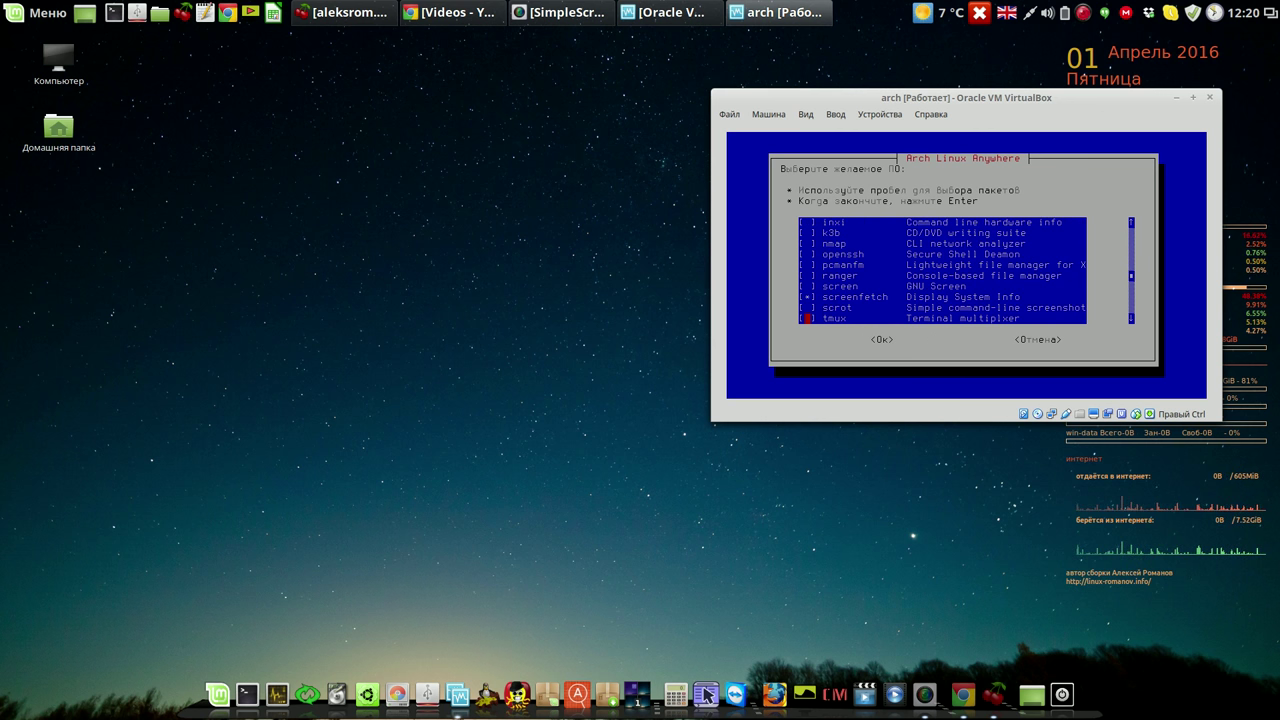
{"action": "key", "text": "Up"}
{"action": "key", "text": "Up"}
{"action": "key", "text": "Up"}
{"action": "key", "text": "Up"}
{"action": "key", "text": "Up"}
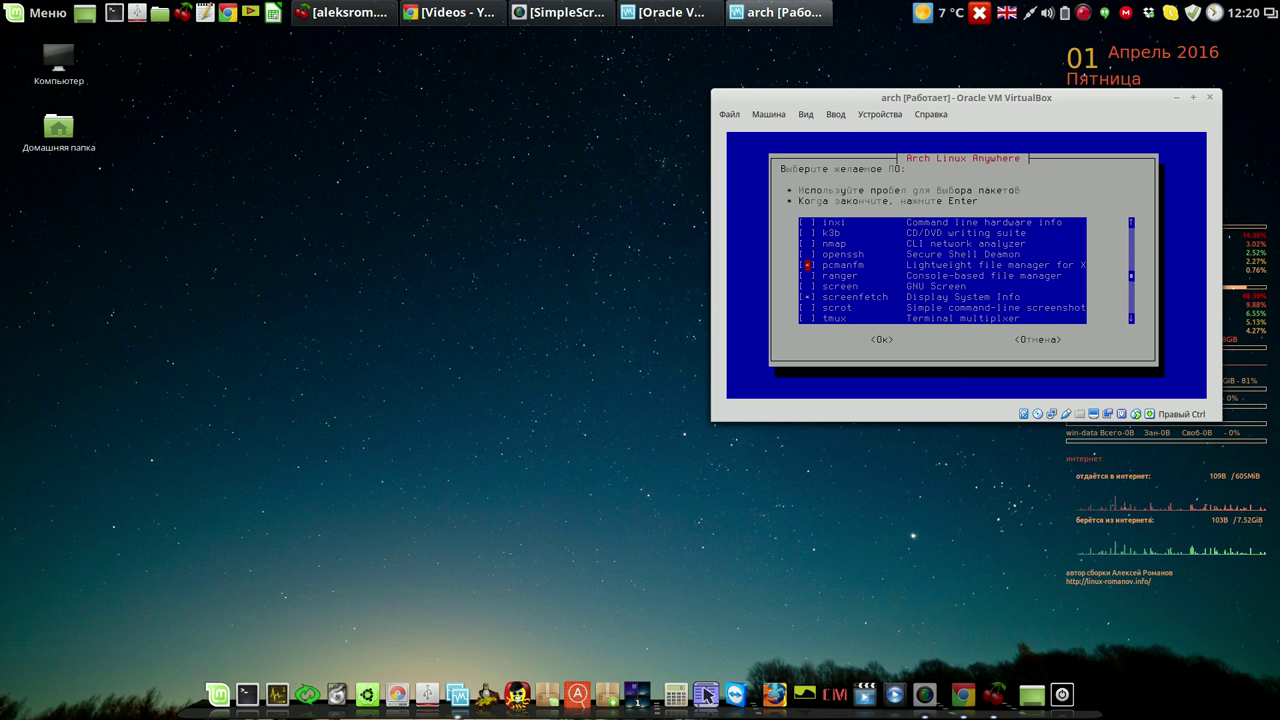
{"action": "key", "text": "Down"}
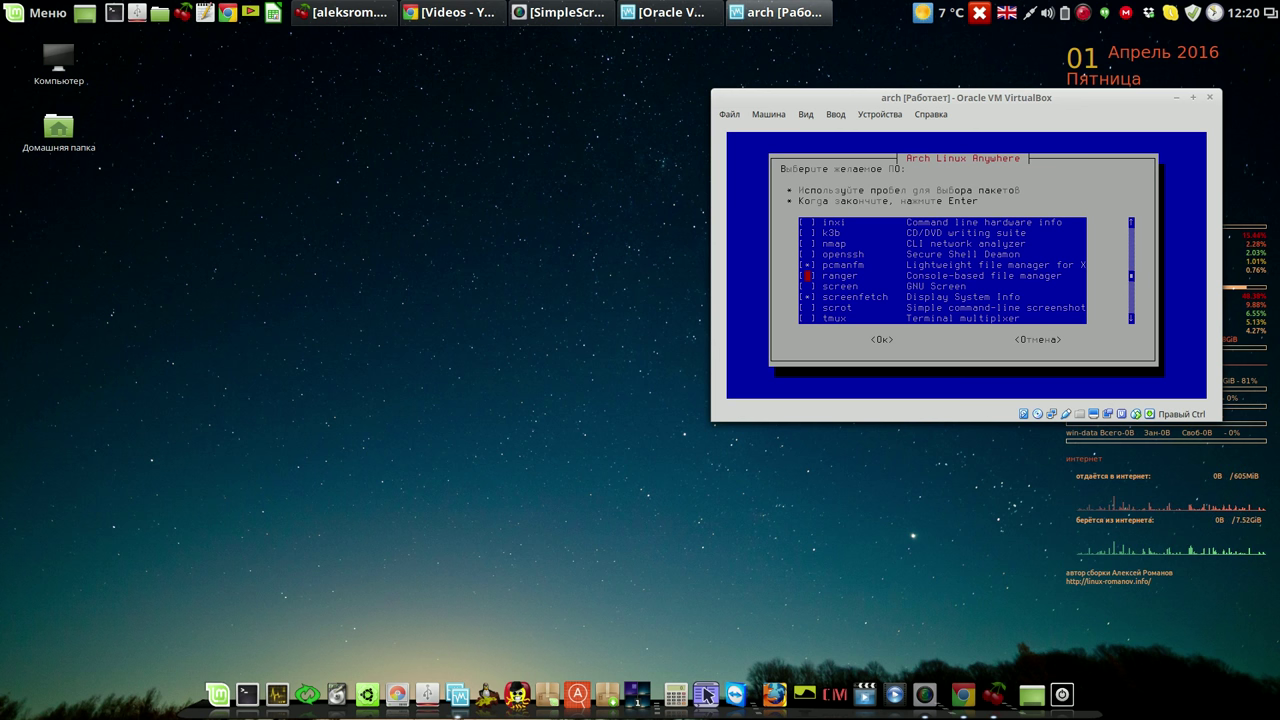
{"action": "key", "text": "Down"}
{"action": "key", "text": "Down"}
{"action": "key", "text": "Down"}
{"action": "key", "text": "Down"}
{"action": "key", "text": "Down"}
{"action": "key", "text": "Down"}
{"action": "key", "text": "Down"}
{"action": "key", "text": "Down"}
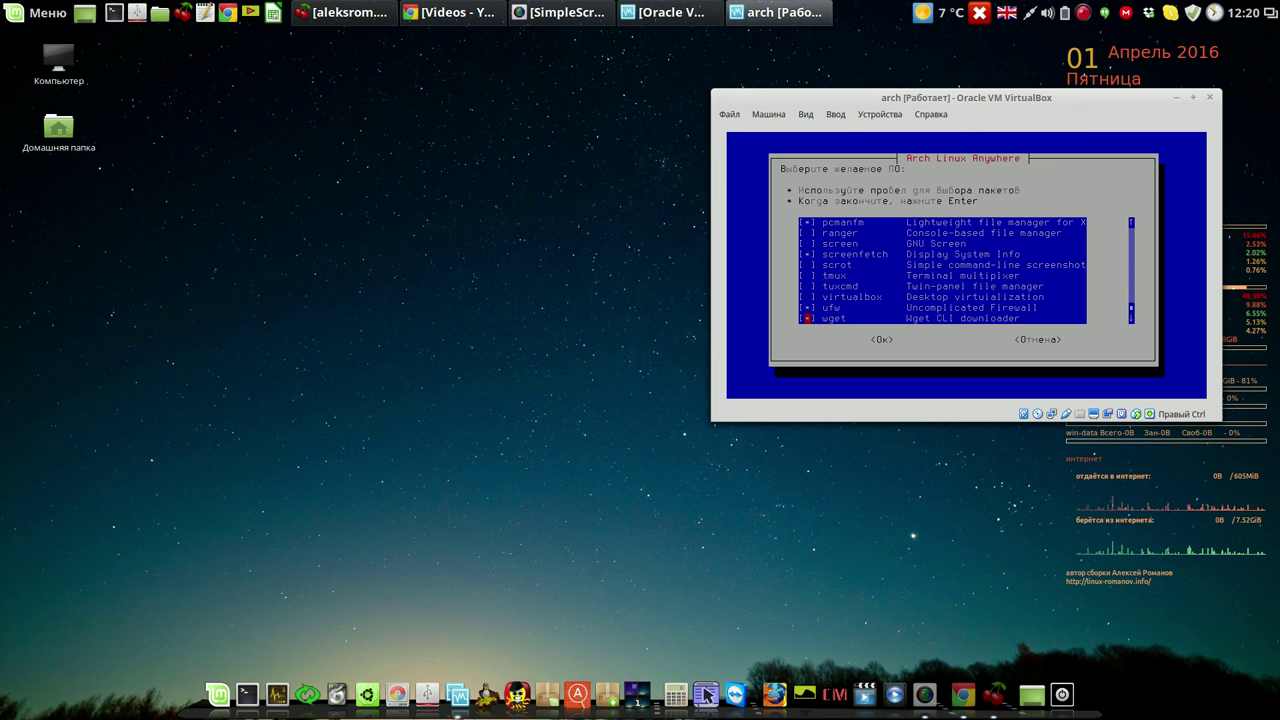
{"action": "key", "text": "Up"}
{"action": "key", "text": "Up"}
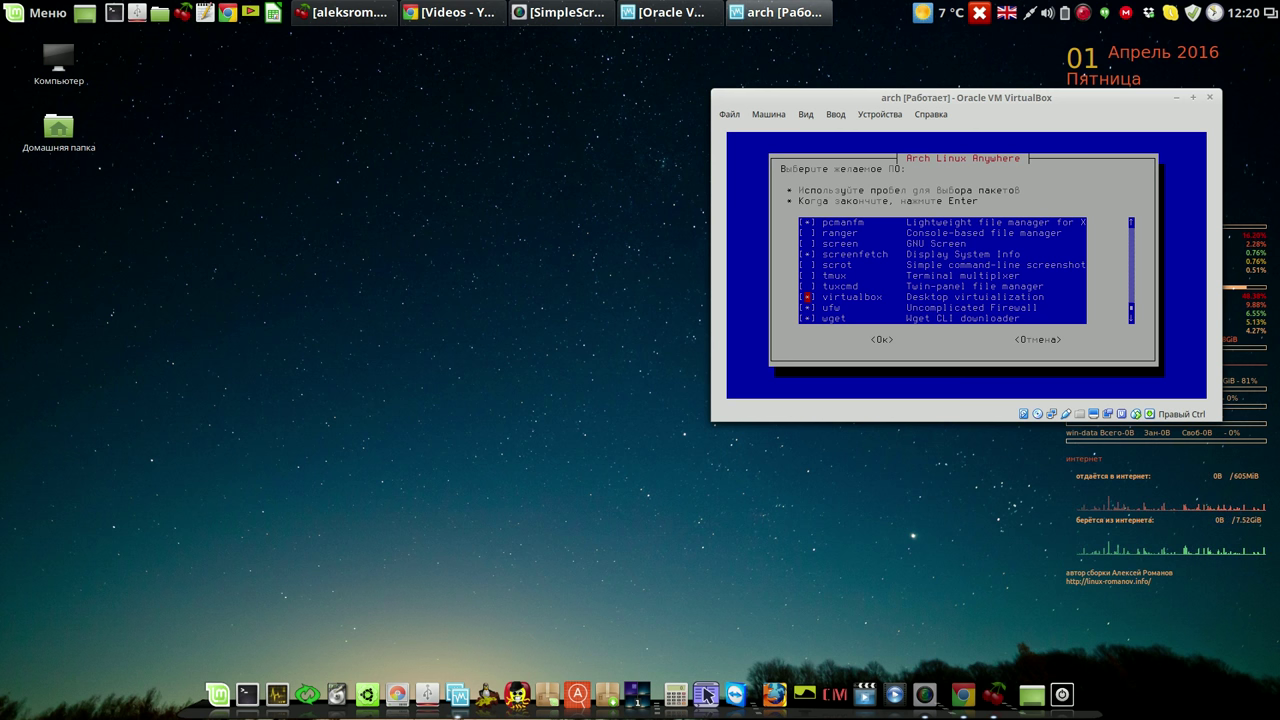
{"action": "key", "text": "Up"}
{"action": "key", "text": "space"}
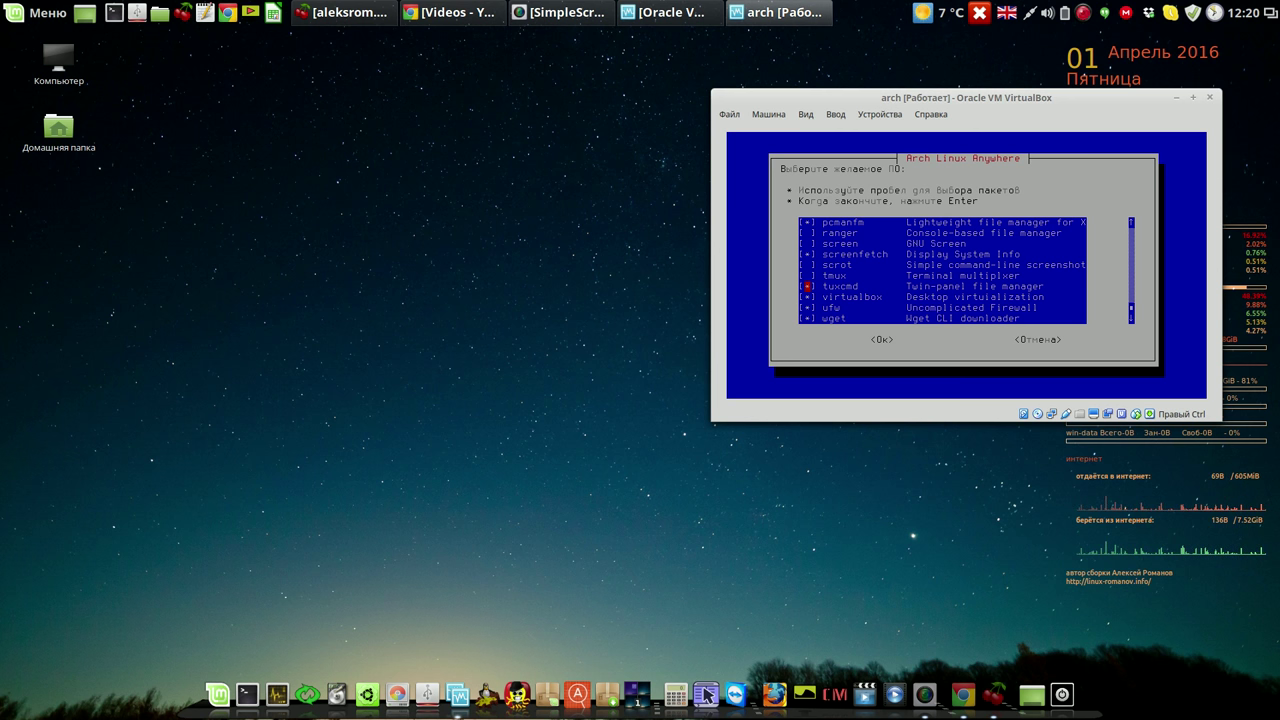
Check the remaining utilities such as screenfetch, virtualbox, ufw and wget, and confirm.
{"action": "key", "text": "Down"}
{"action": "key", "text": "Down"}
{"action": "key", "text": "Down"}
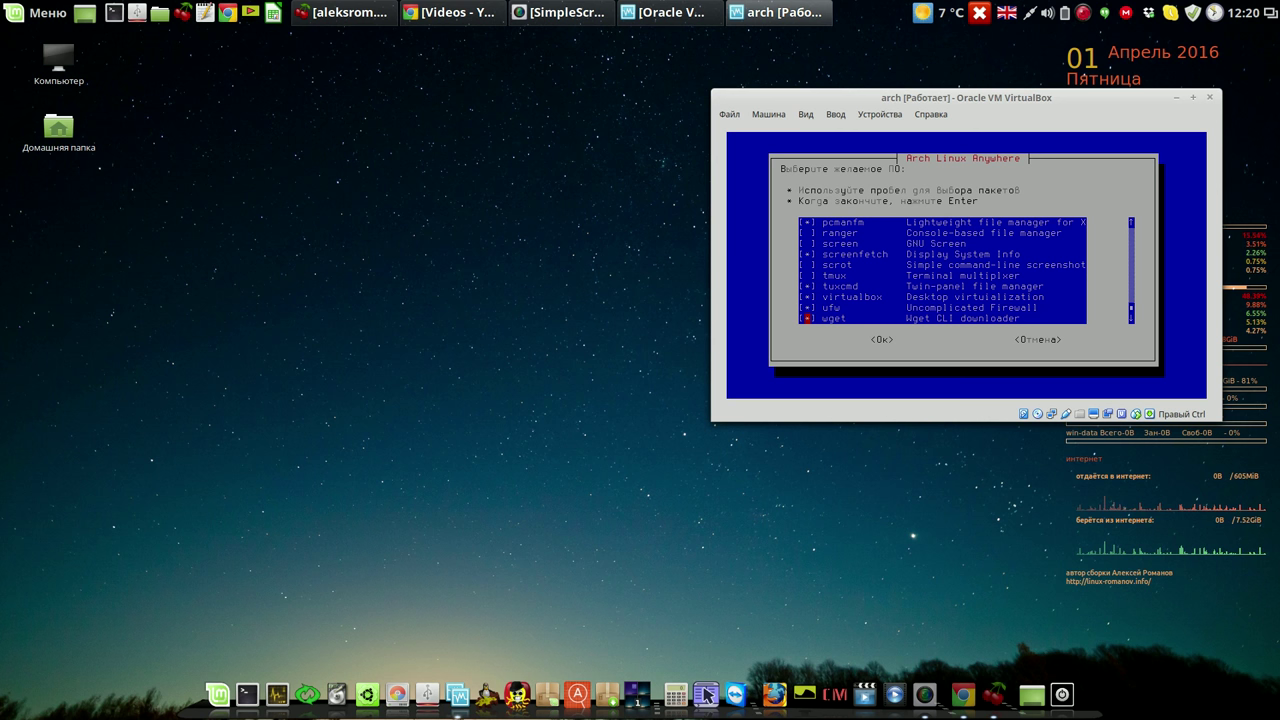
{"action": "key", "text": "Up"}
{"action": "key", "text": "Up"}
{"action": "key", "text": "Up"}
{"action": "key", "text": "Up"}
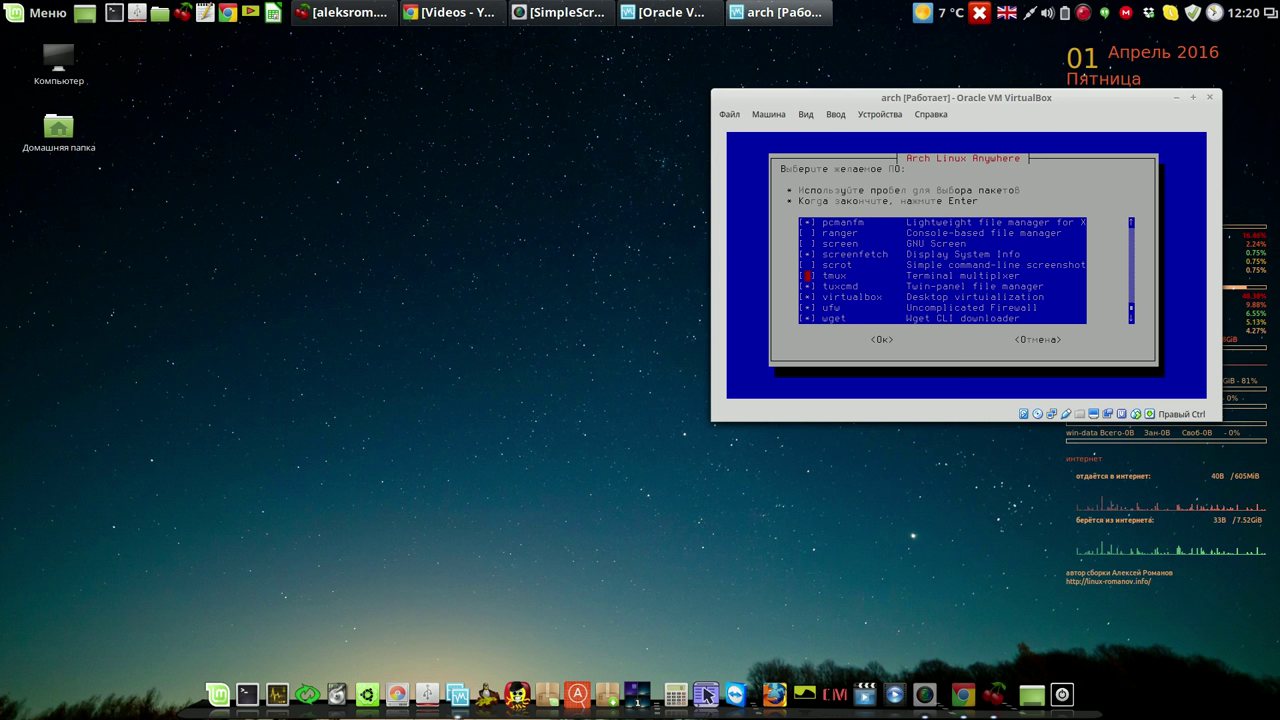
{"action": "key", "text": "Up"}
{"action": "key", "text": "Up"}
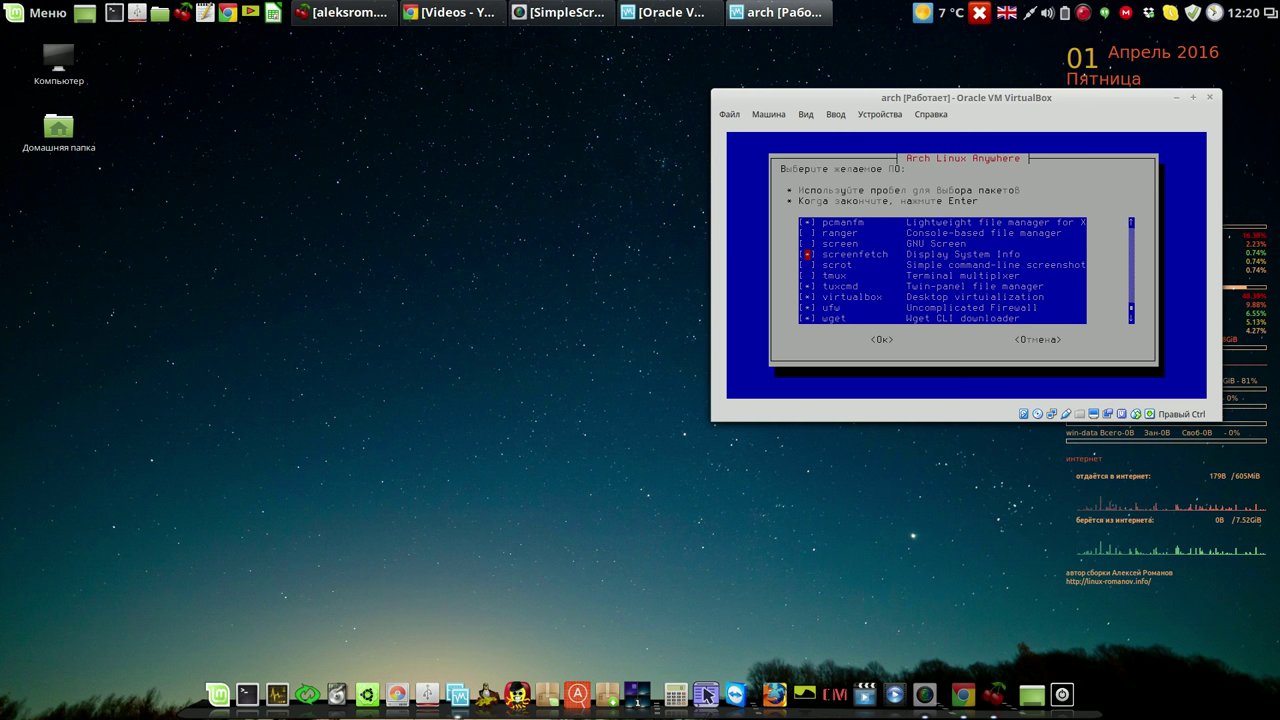
{"action": "key", "text": "Up"}
{"action": "key", "text": "Up"}
{"action": "key", "text": "Up"}
{"action": "key", "text": "Up"}
{"action": "key", "text": "Up"}
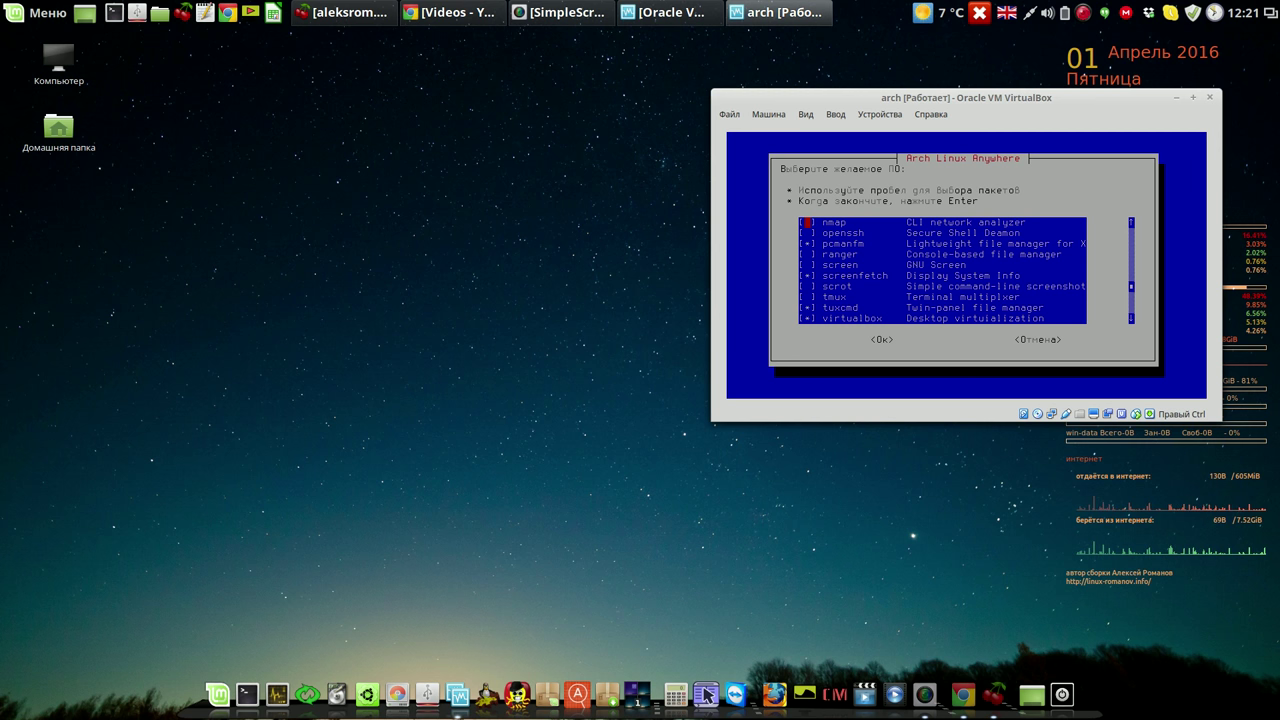
{"action": "key", "text": "Return"}
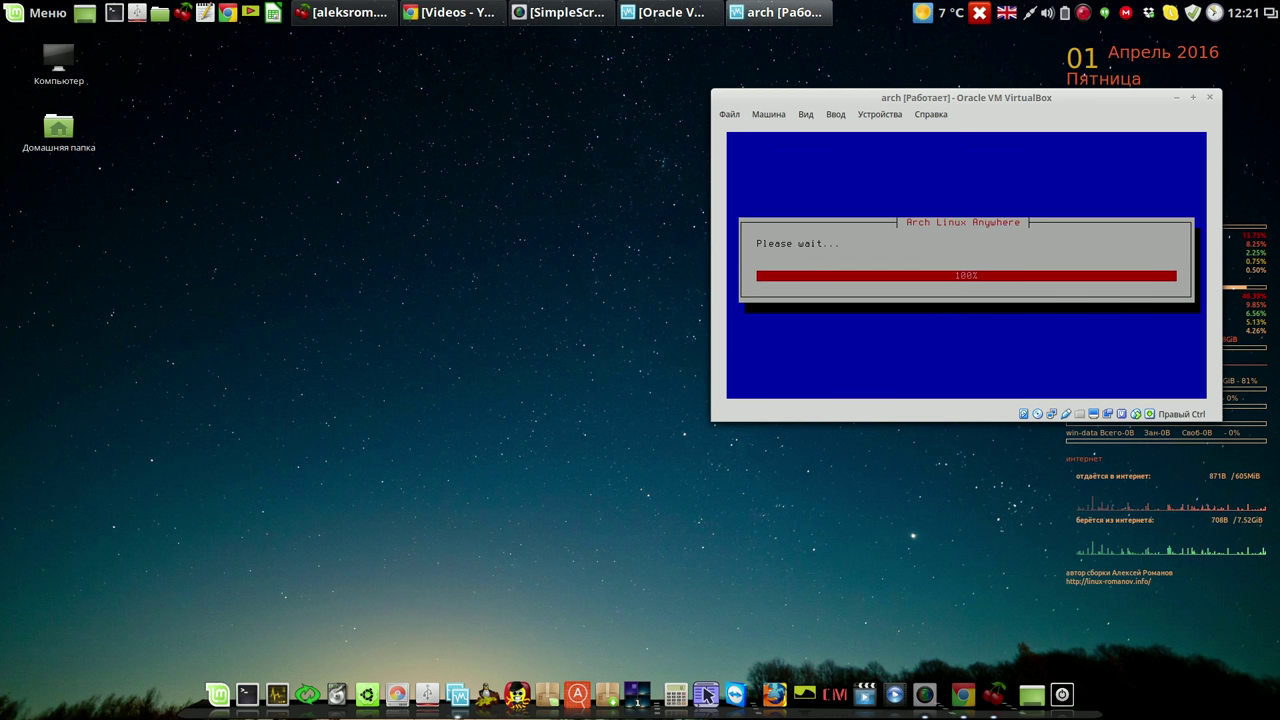
Add the utilities, choose Готово, and install all 22 packages (473.869 MiB).
{"action": "key", "text": "Return"}
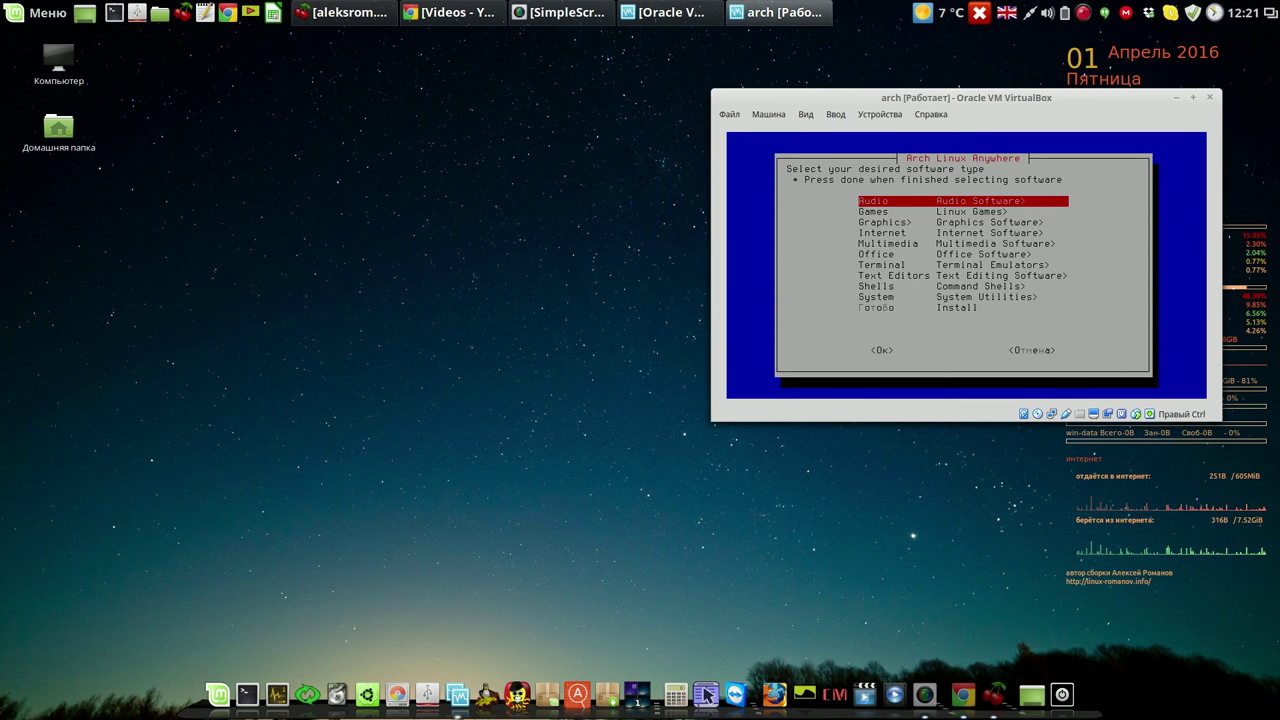
{"action": "key", "text": "Down"}
{"action": "key", "text": "Down"}
{"action": "key", "text": "Down"}
{"action": "key", "text": "Down"}
{"action": "key", "text": "Down"}
{"action": "key", "text": "Down"}
{"action": "key", "text": "Down"}
{"action": "key", "text": "Down"}
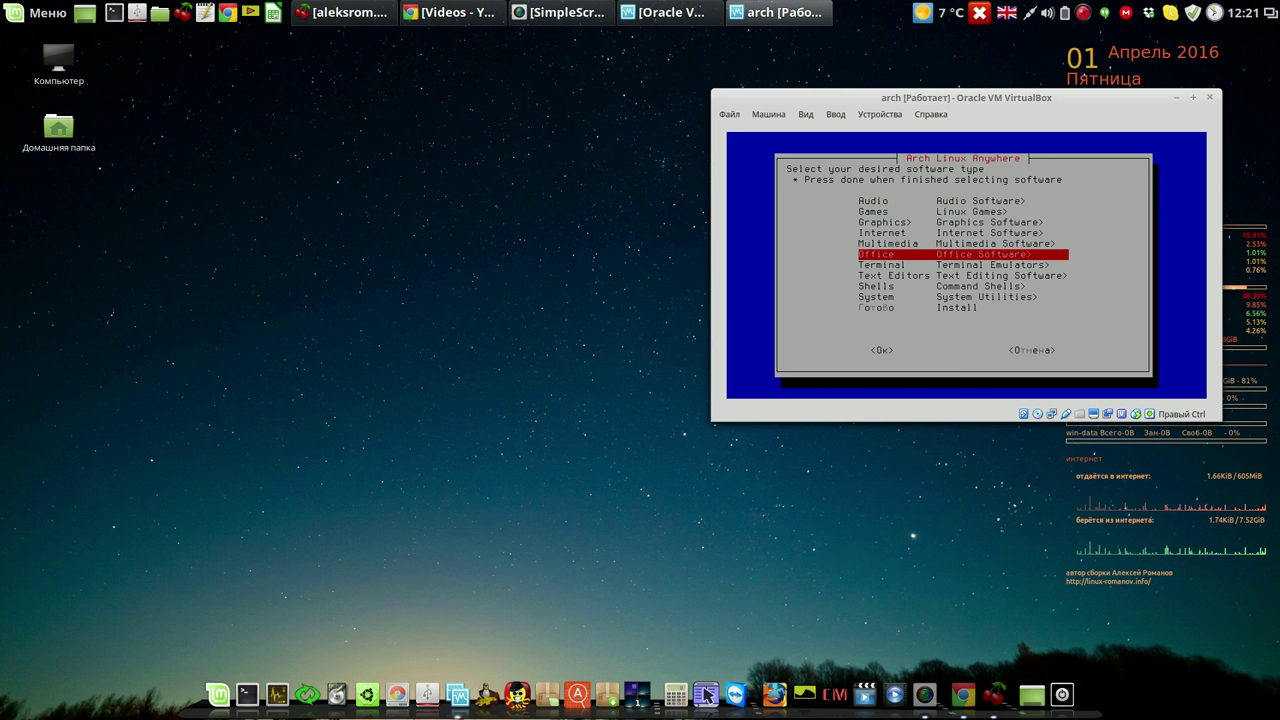
{"action": "key", "text": "Down"}
{"action": "key", "text": "Down"}
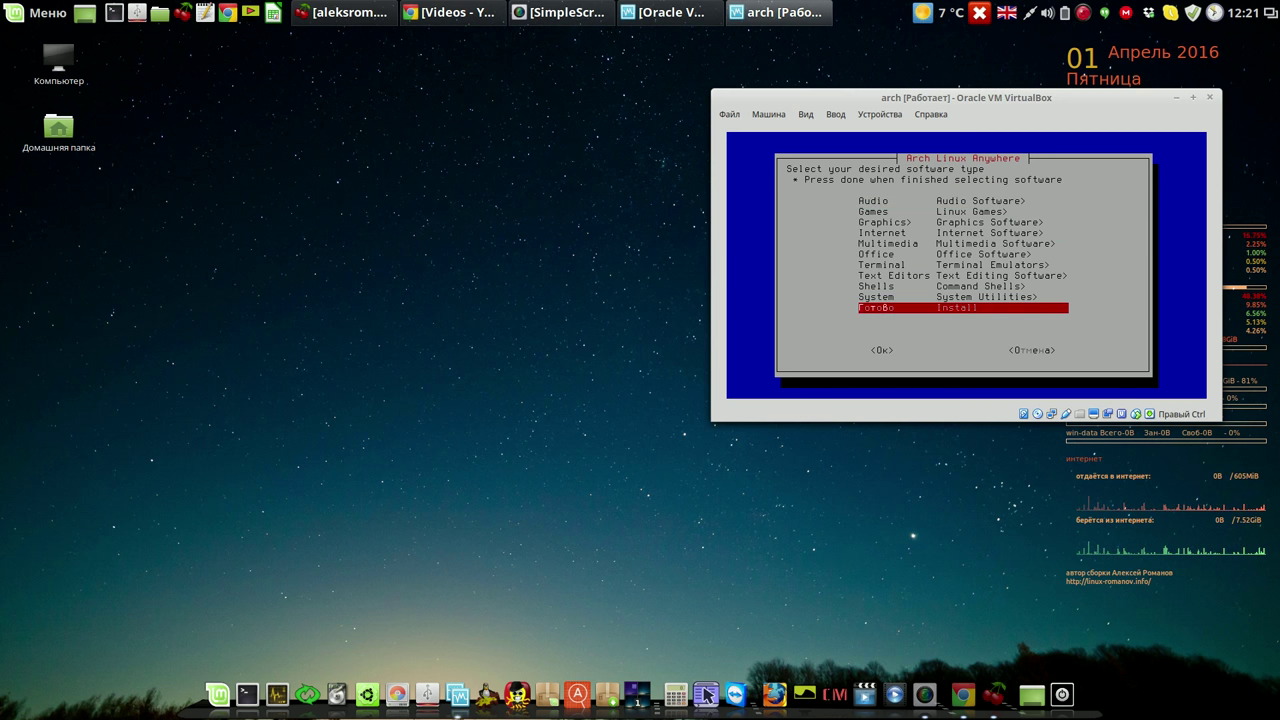
{"action": "key", "text": "Return"}
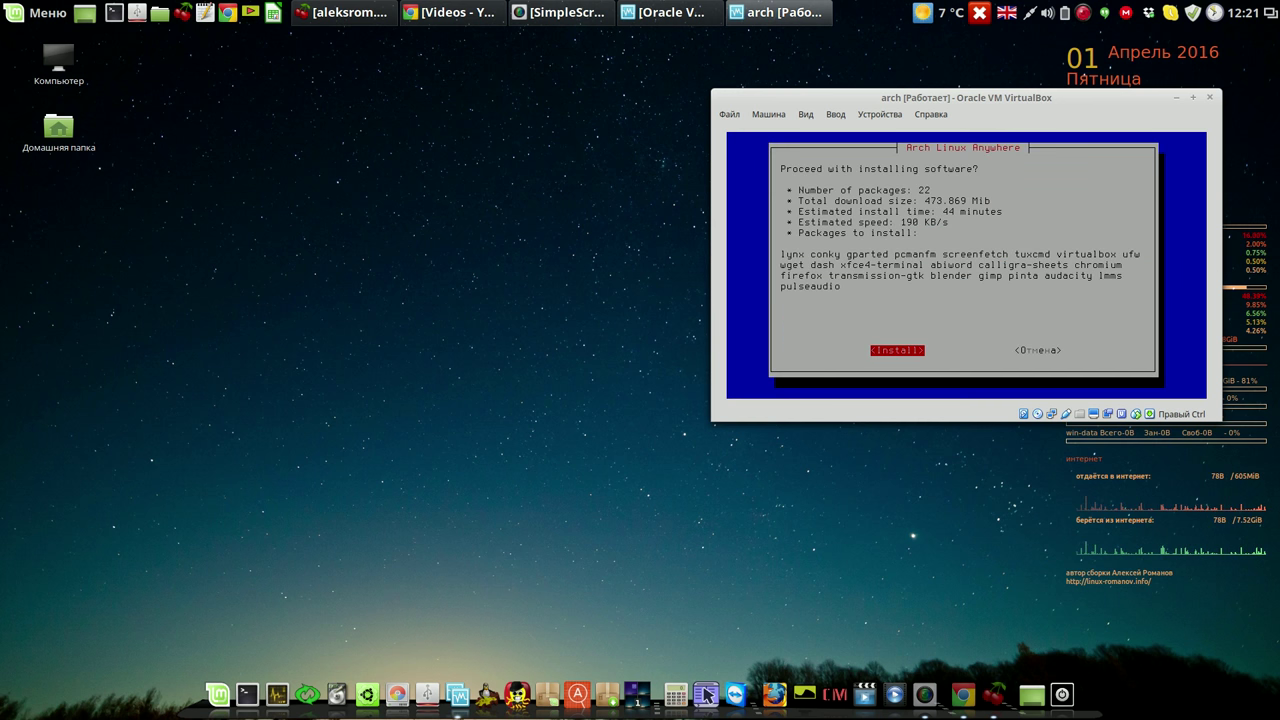
{"action": "key", "text": "Return"}
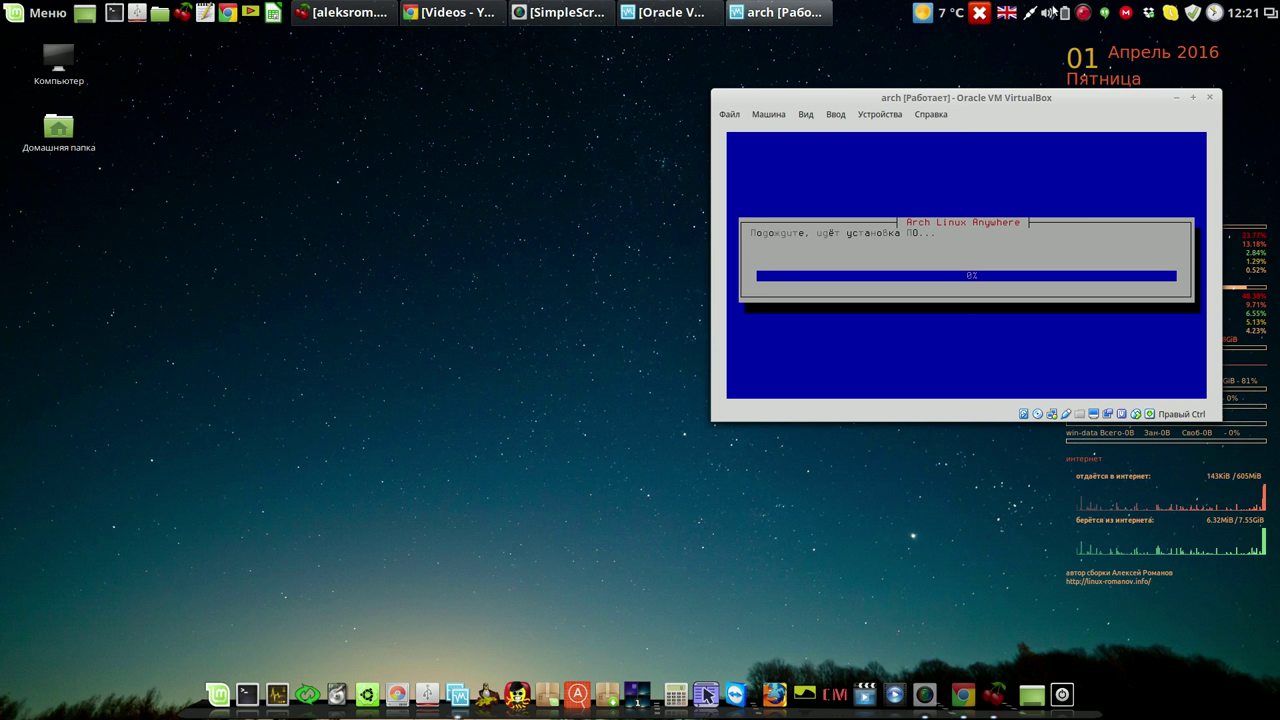
Reboot the arch VM so it comes up in the Arch Anywhere installer boot menu.
{"action": "right_click", "coordinate": [1084, 14]}
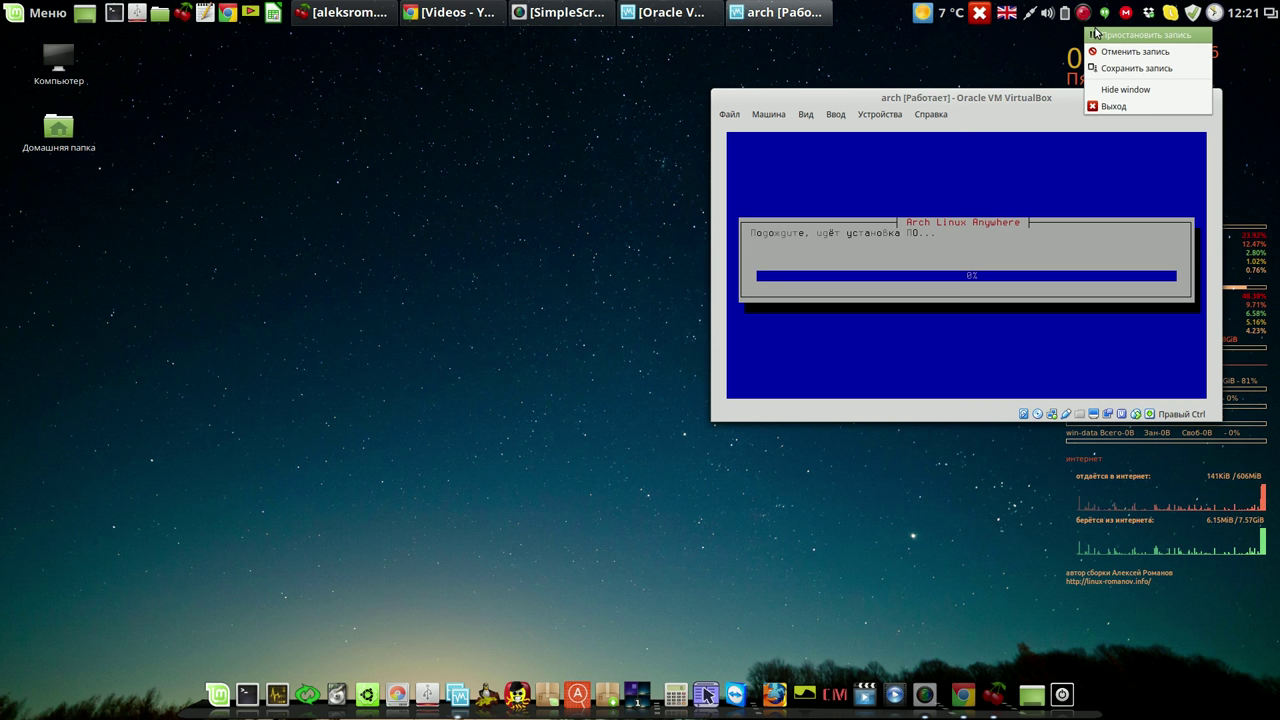
{"action": "left_click", "coordinate": [1105, 35]}
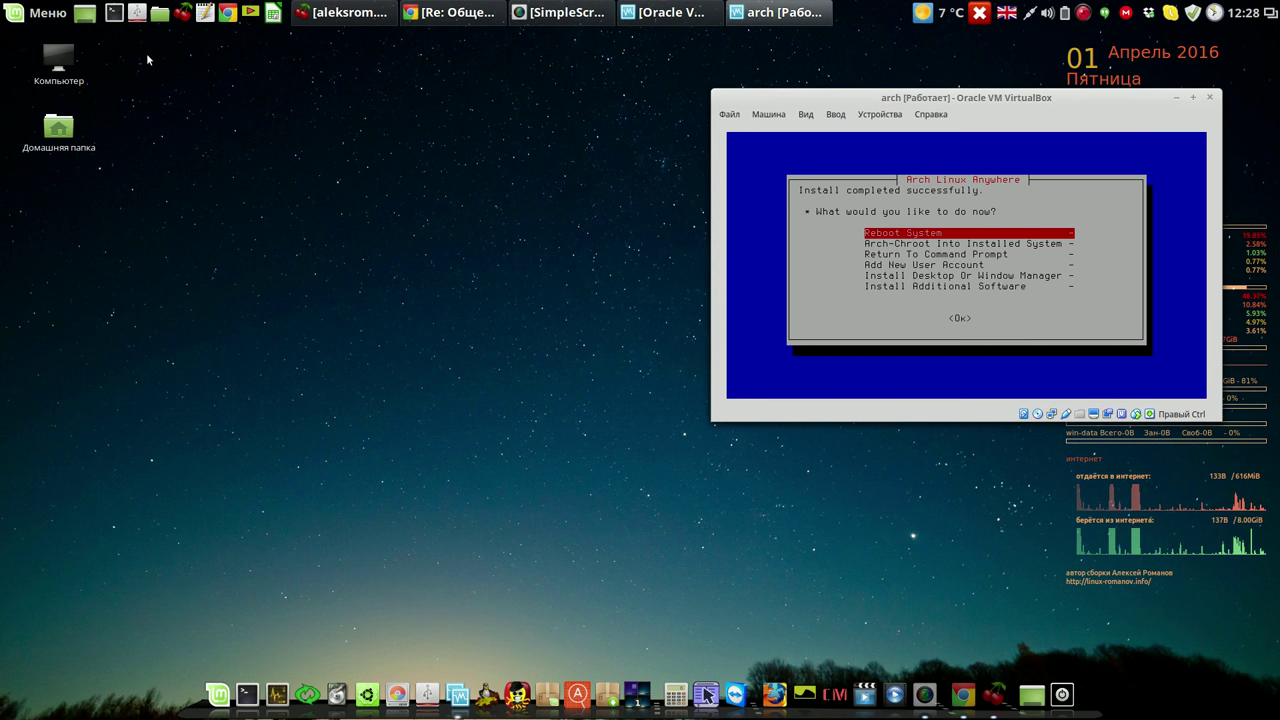
{"action": "key", "text": "Return"}
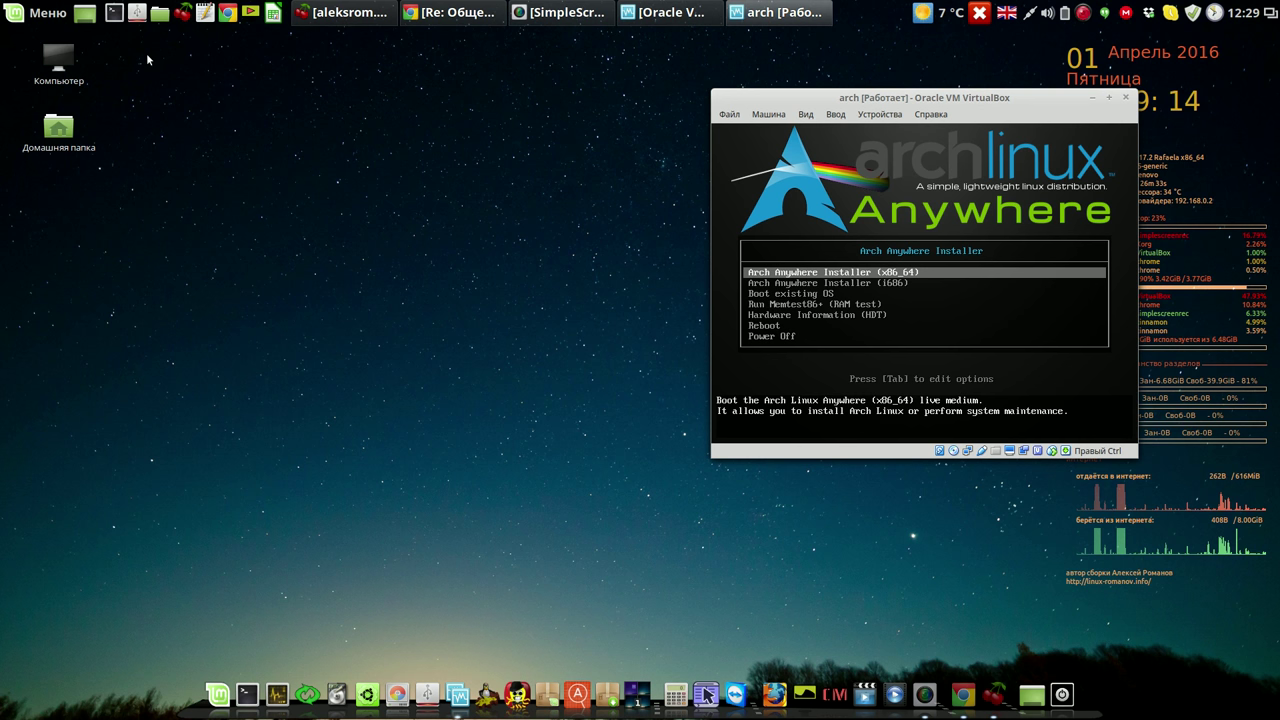
Select 'Boot existing OS', then start Arch Linux from the GRUB menu.
{"action": "key", "text": "Down"}
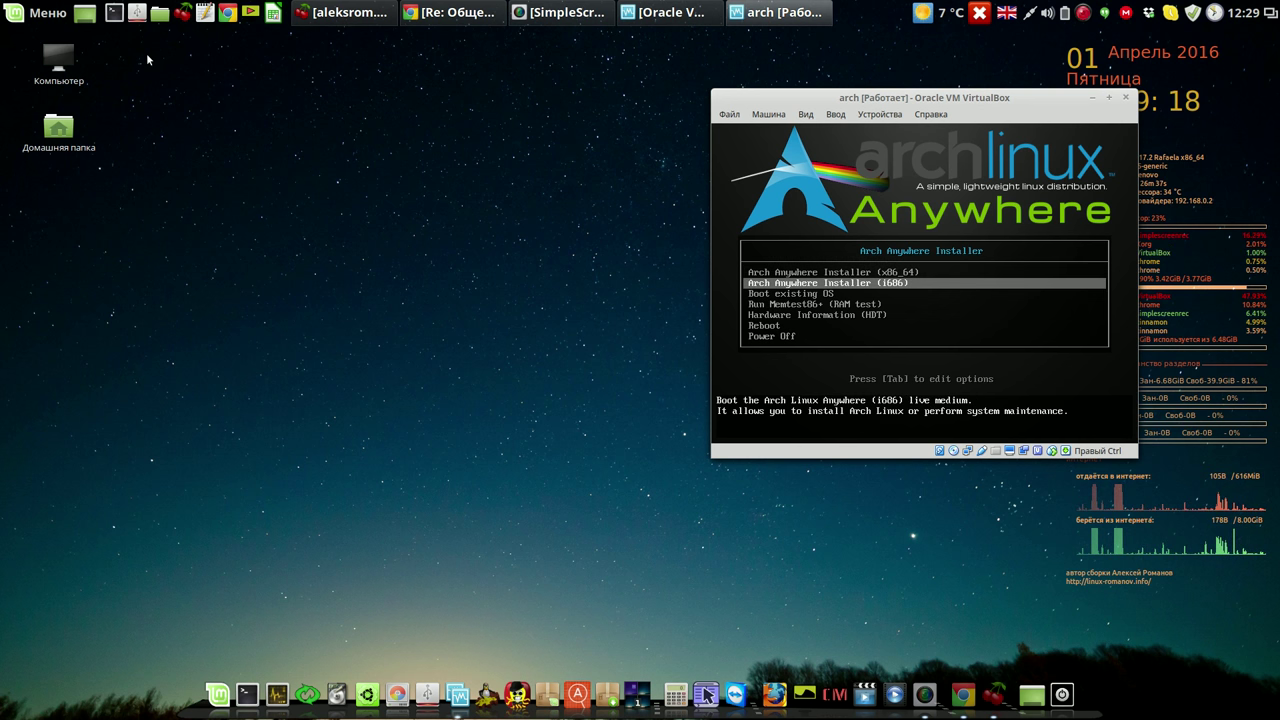
{"action": "key", "text": "Down"}
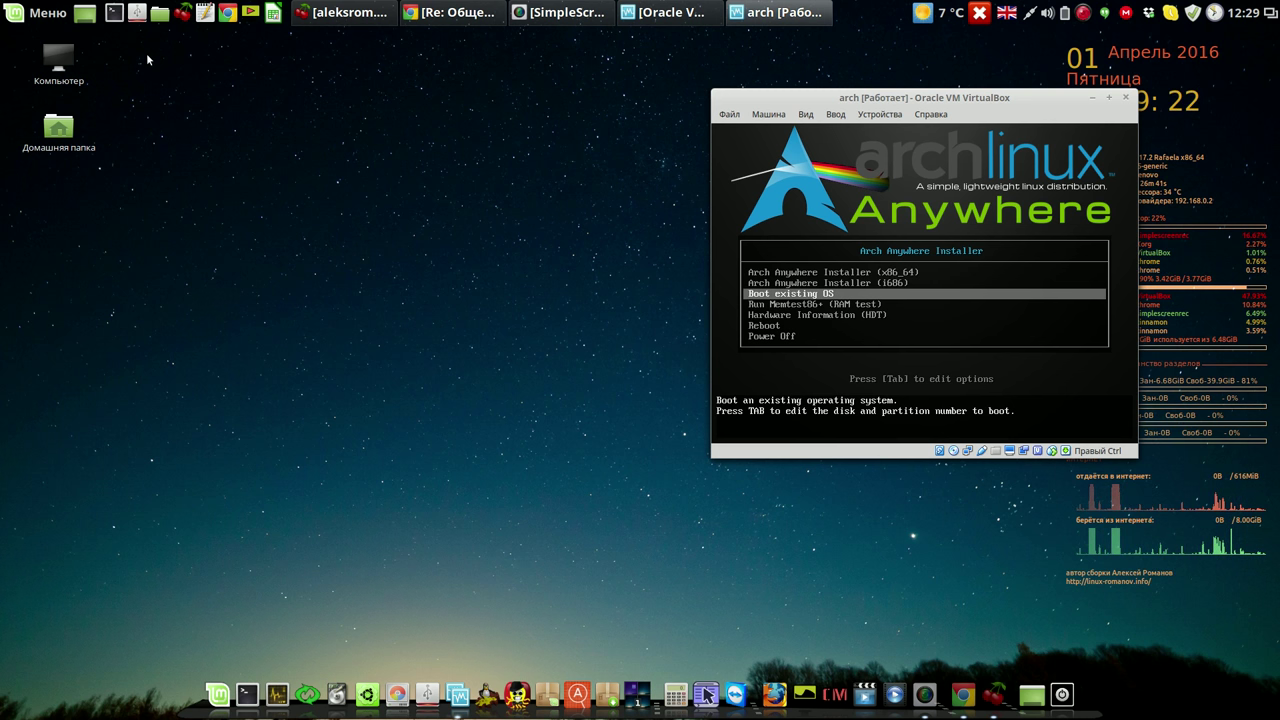
{"action": "key", "text": "Return"}
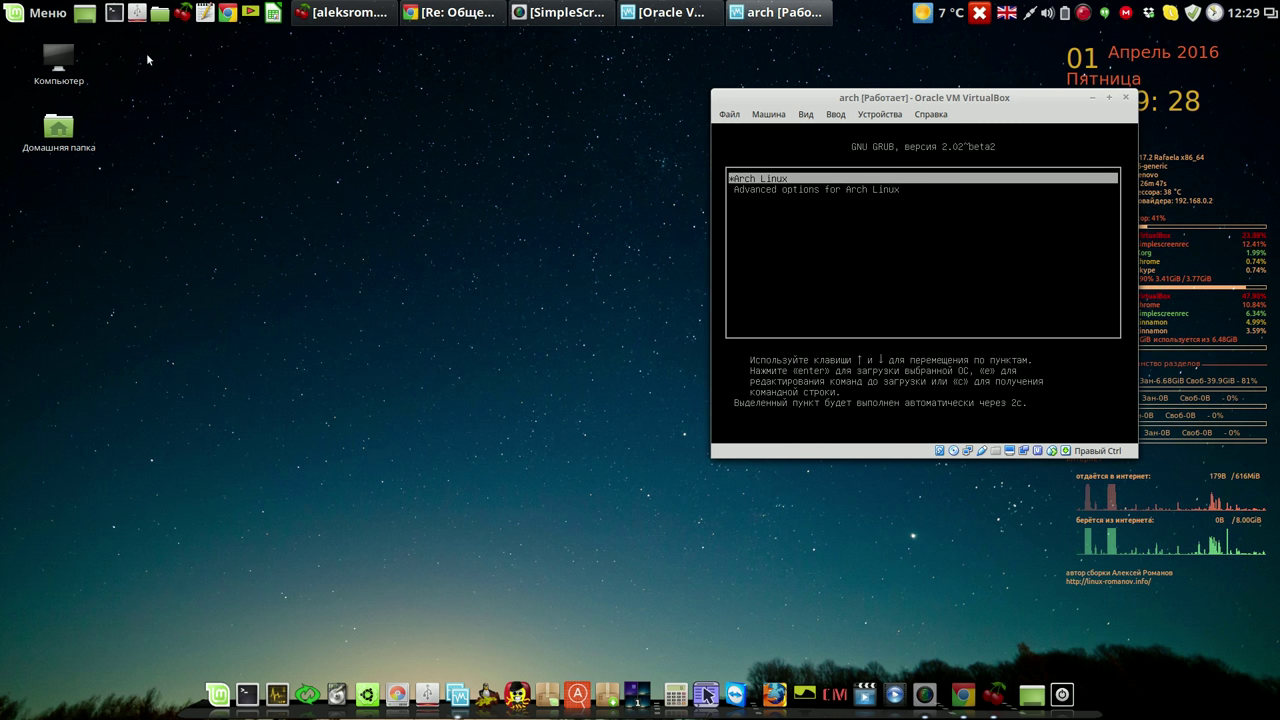
{"action": "key", "text": "Return"}
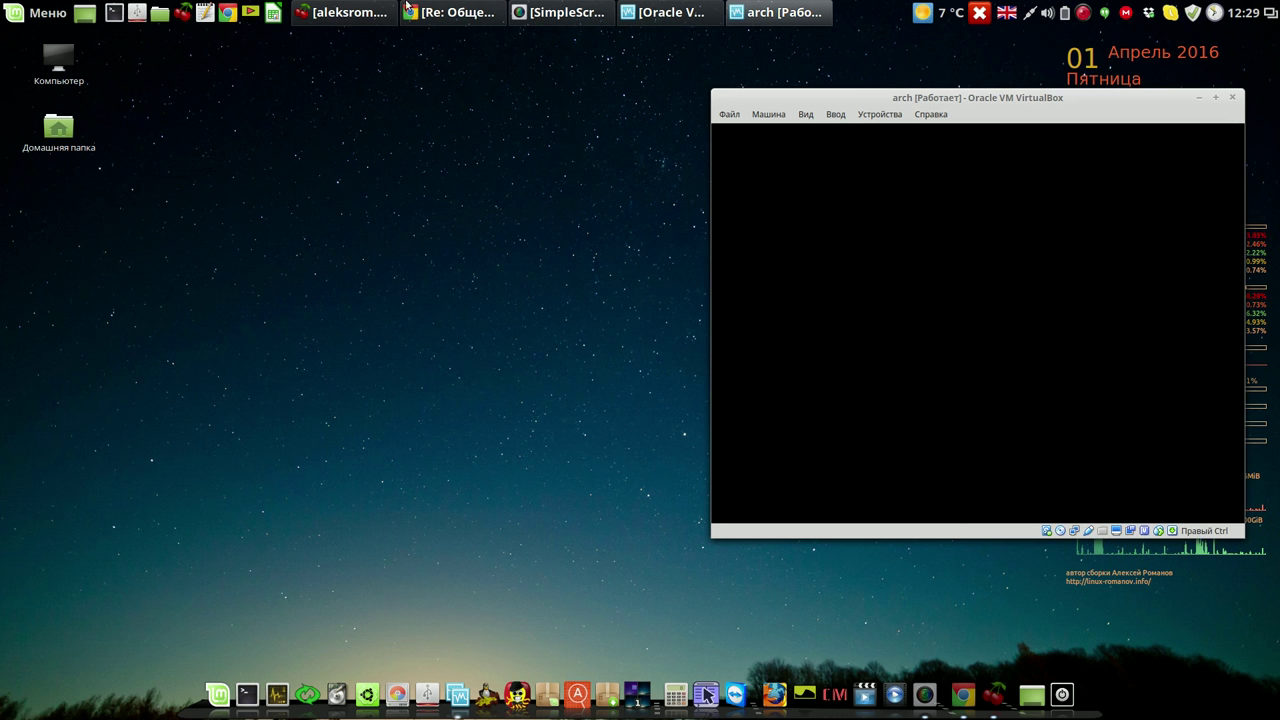
Move the VM window left and log in to the guest with the account password.
{"action": "left_click_drag", "start_coordinate": [1031, 97], "coordinate": [515, 58]}
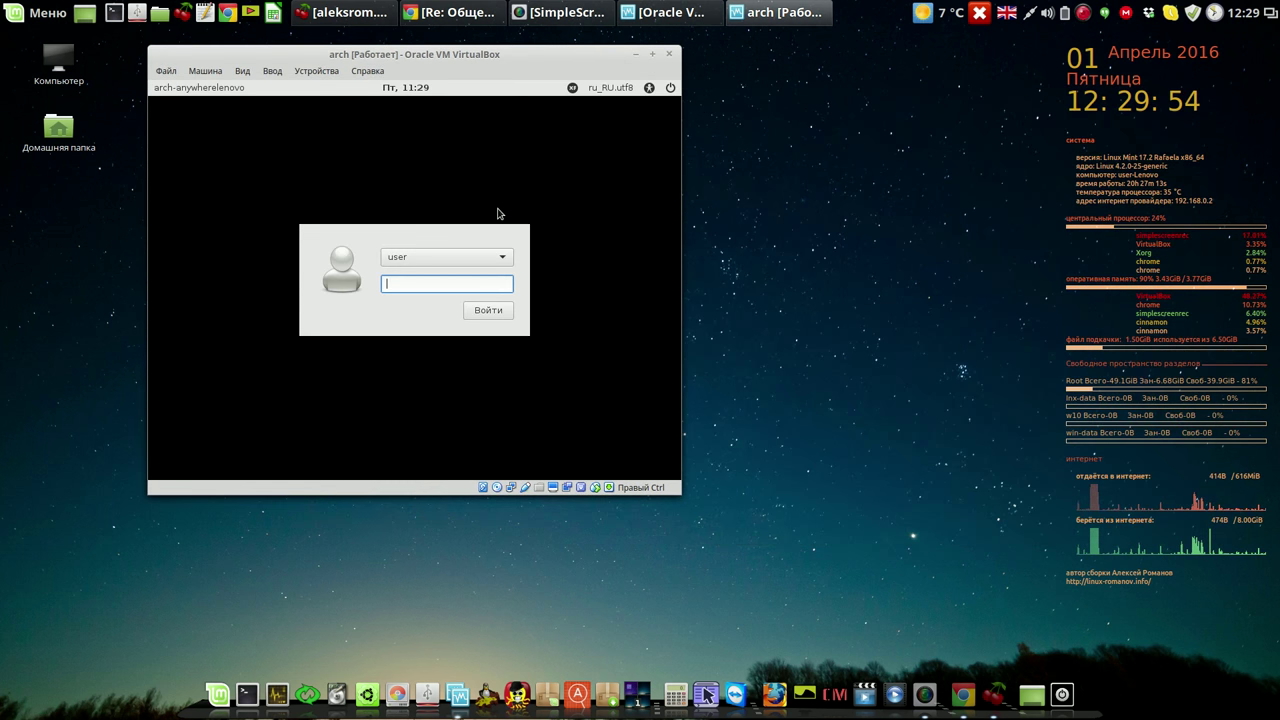
{"action": "type", "text": "****"}
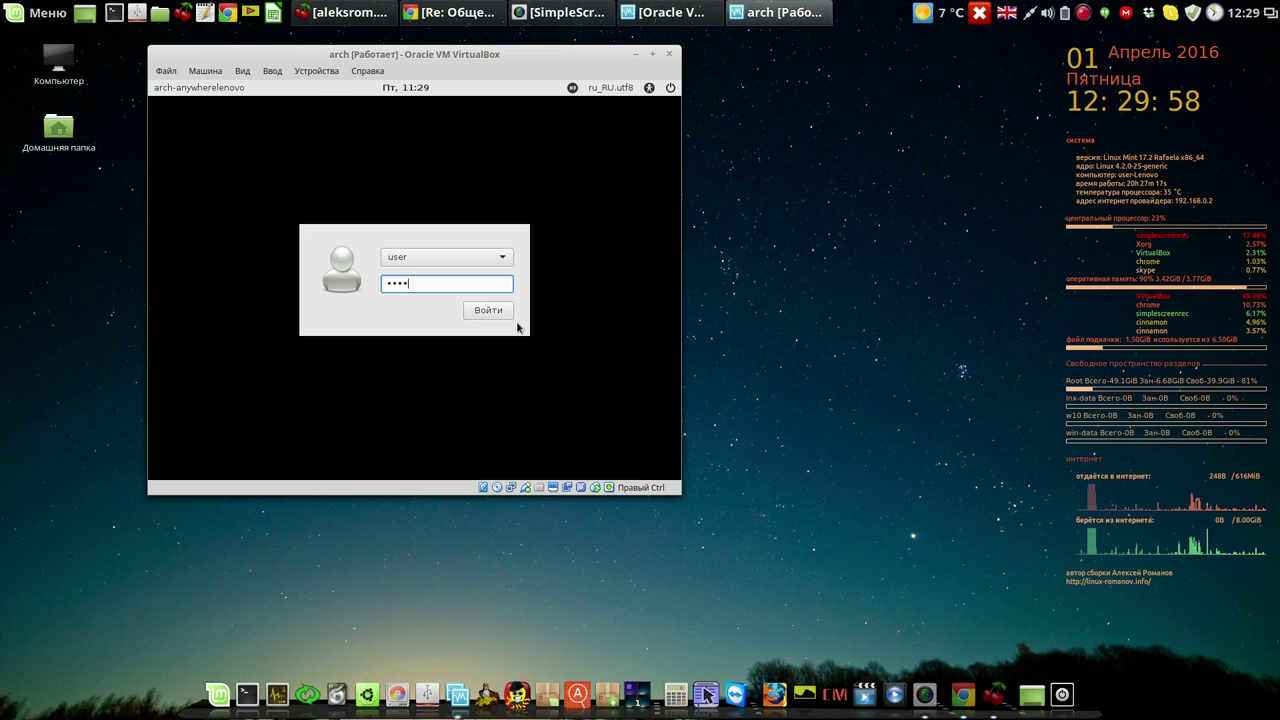
{"action": "left_click", "coordinate": [489, 311]}
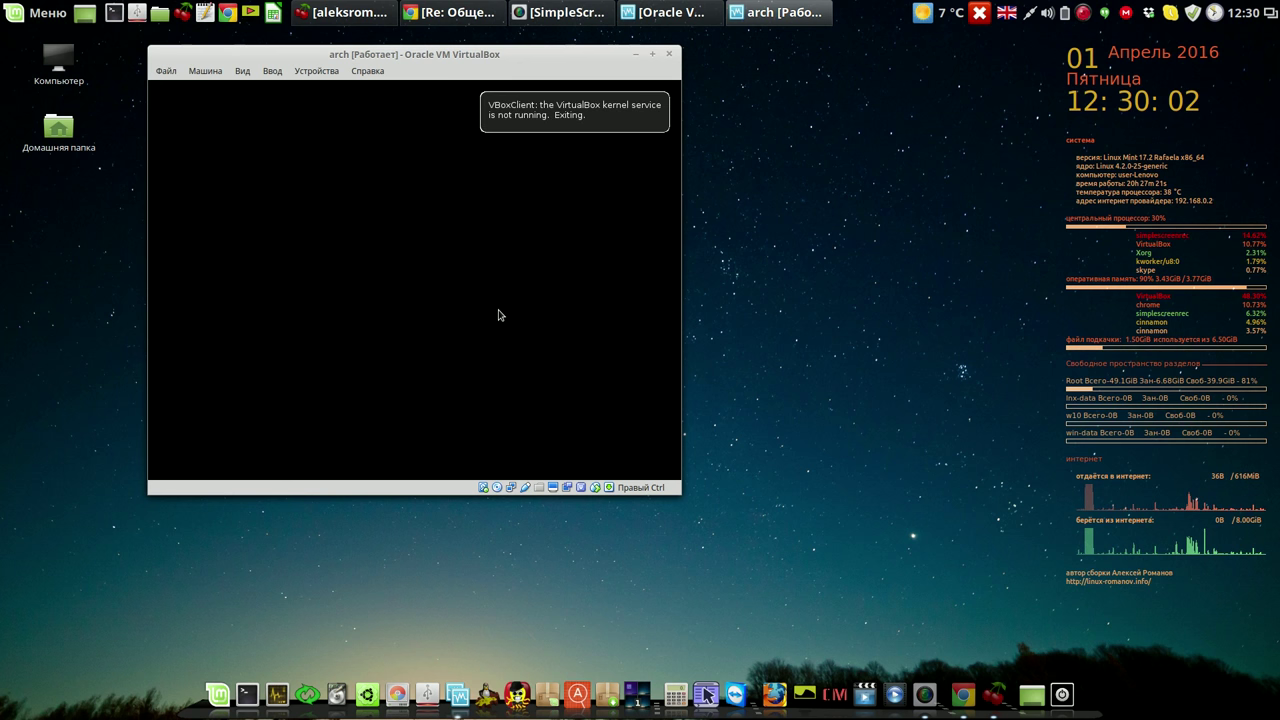
Dismiss the VBoxClient notification, then enlarge the VM window and shift it left.
{"action": "left_click", "coordinate": [545, 125]}
{"action": "left_click_drag", "start_coordinate": [679, 490], "coordinate": [913, 596]}
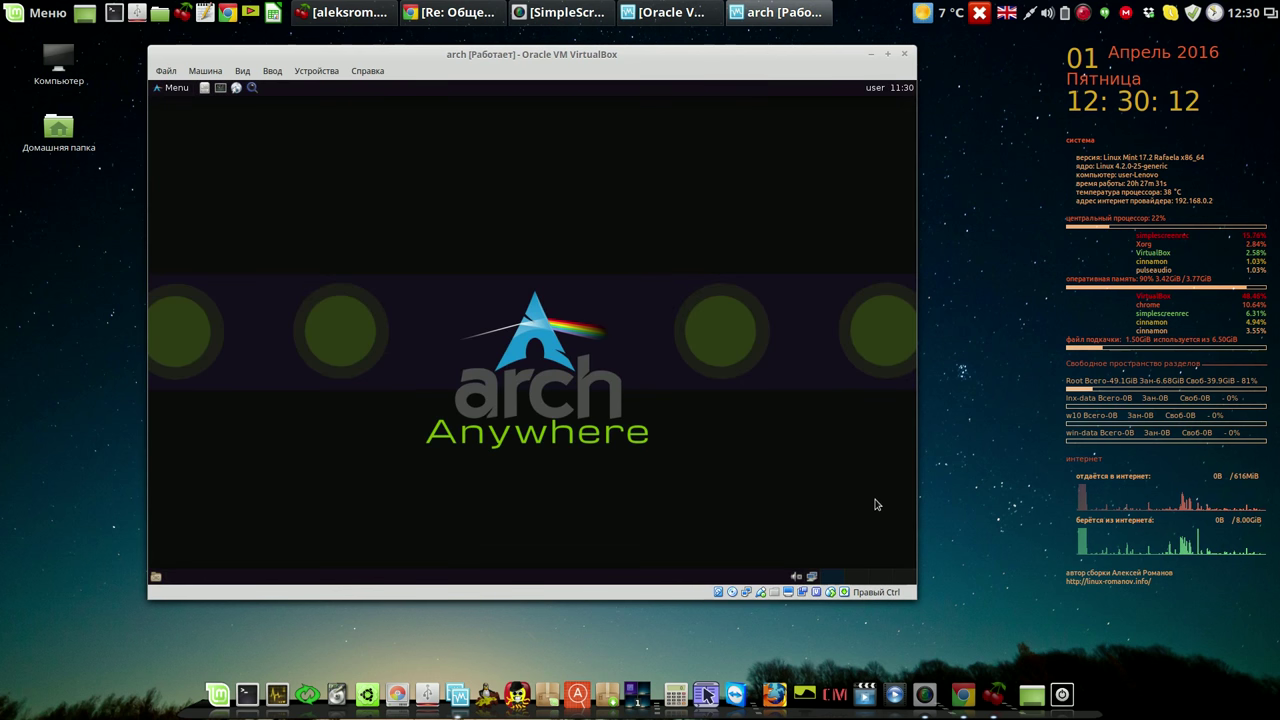
{"action": "left_click_drag", "start_coordinate": [758, 66], "coordinate": [713, 60]}
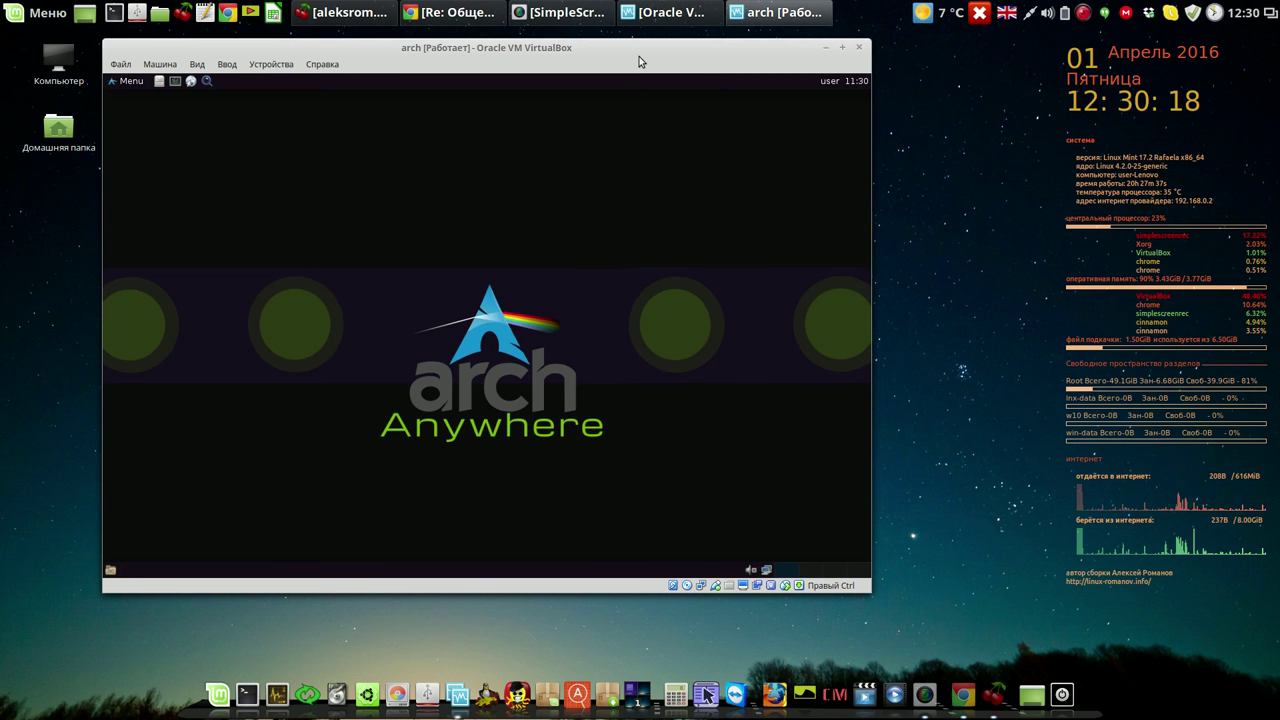
{"action": "left_click_drag", "start_coordinate": [629, 52], "coordinate": [541, 52]}
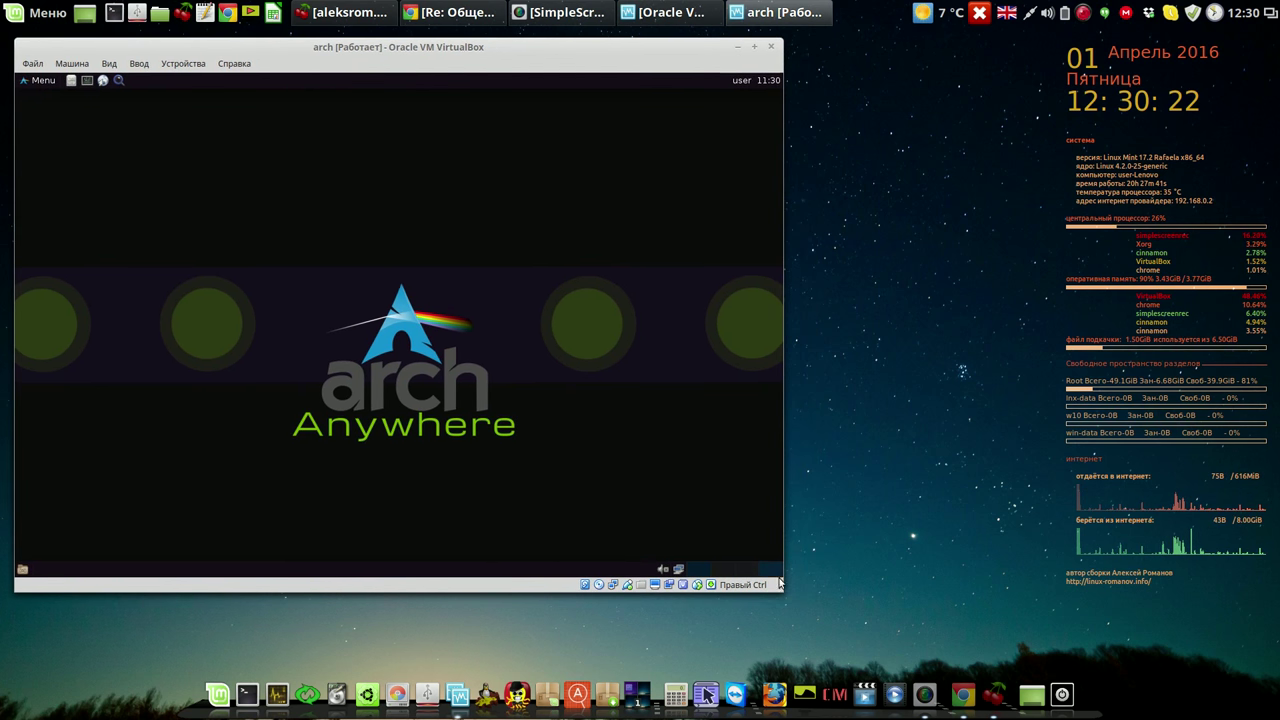
{"action": "left_click_drag", "start_coordinate": [778, 586], "coordinate": [1048, 649]}
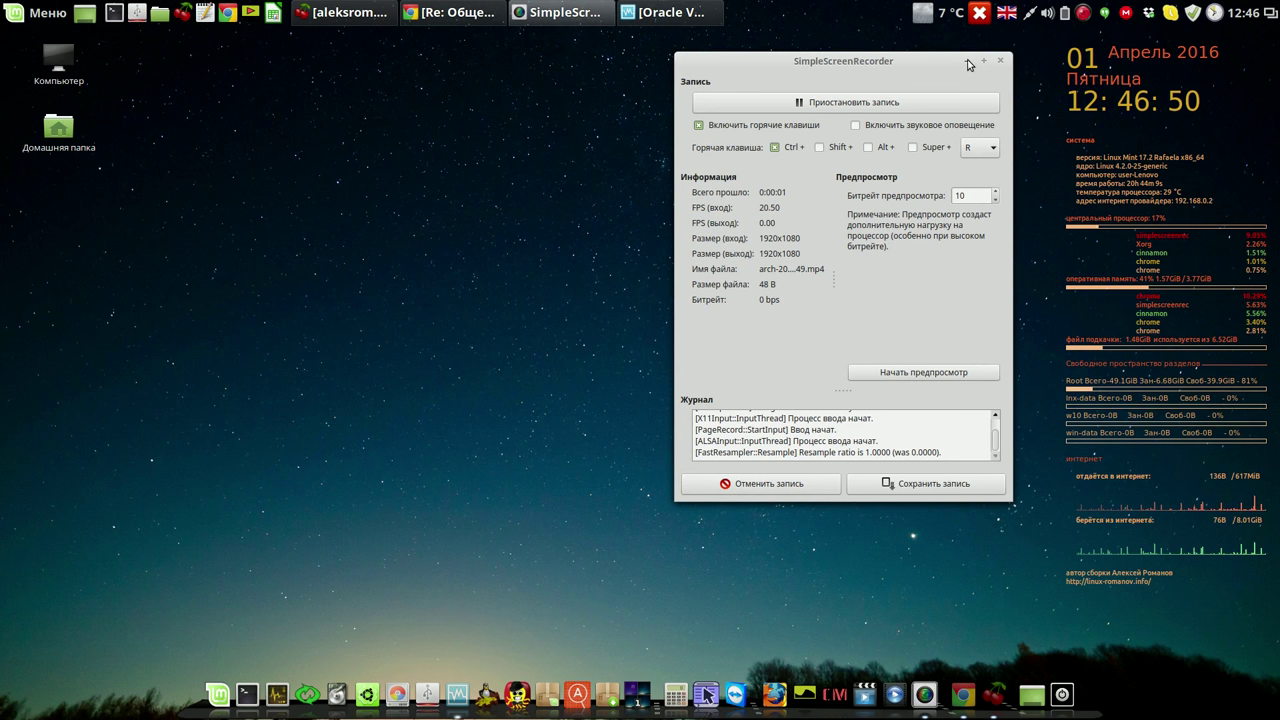
{"action": "left_click", "coordinate": [968, 62]}
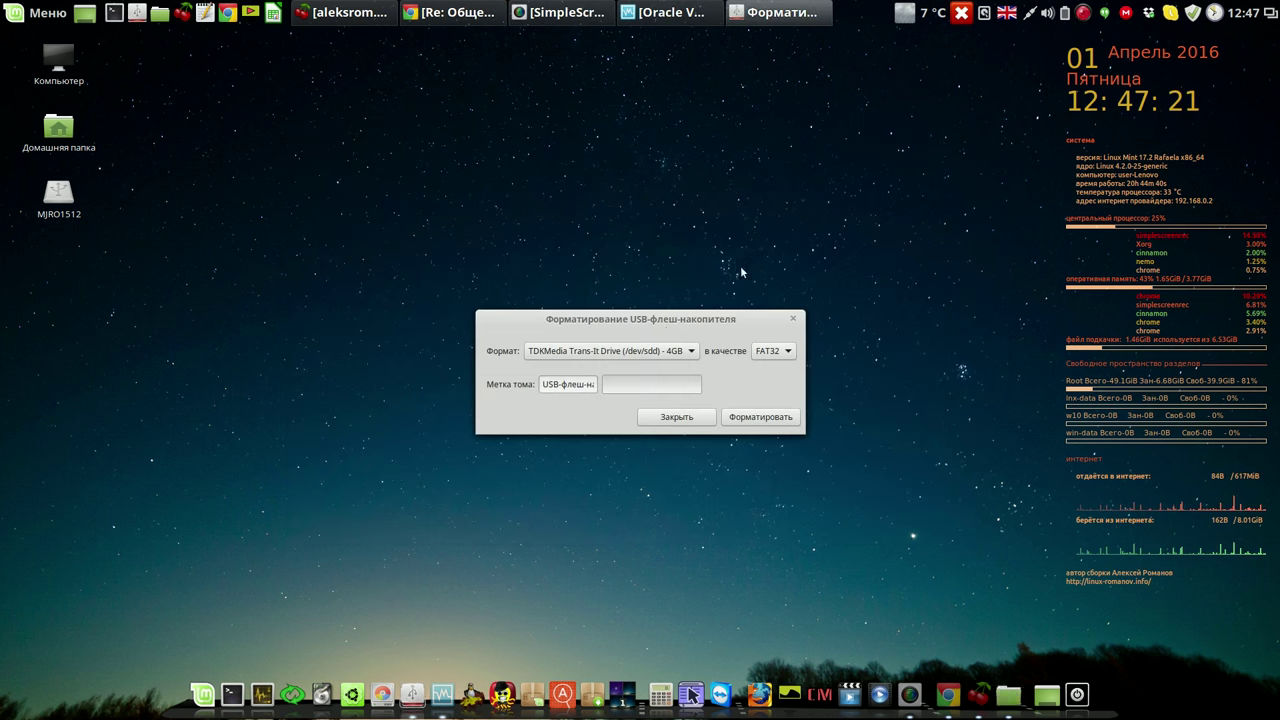
Close the stick's folder window, format the TDKMedia stick as FAT32 with password authentication, and close the formatter.
{"action": "left_click", "coordinate": [975, 131]}
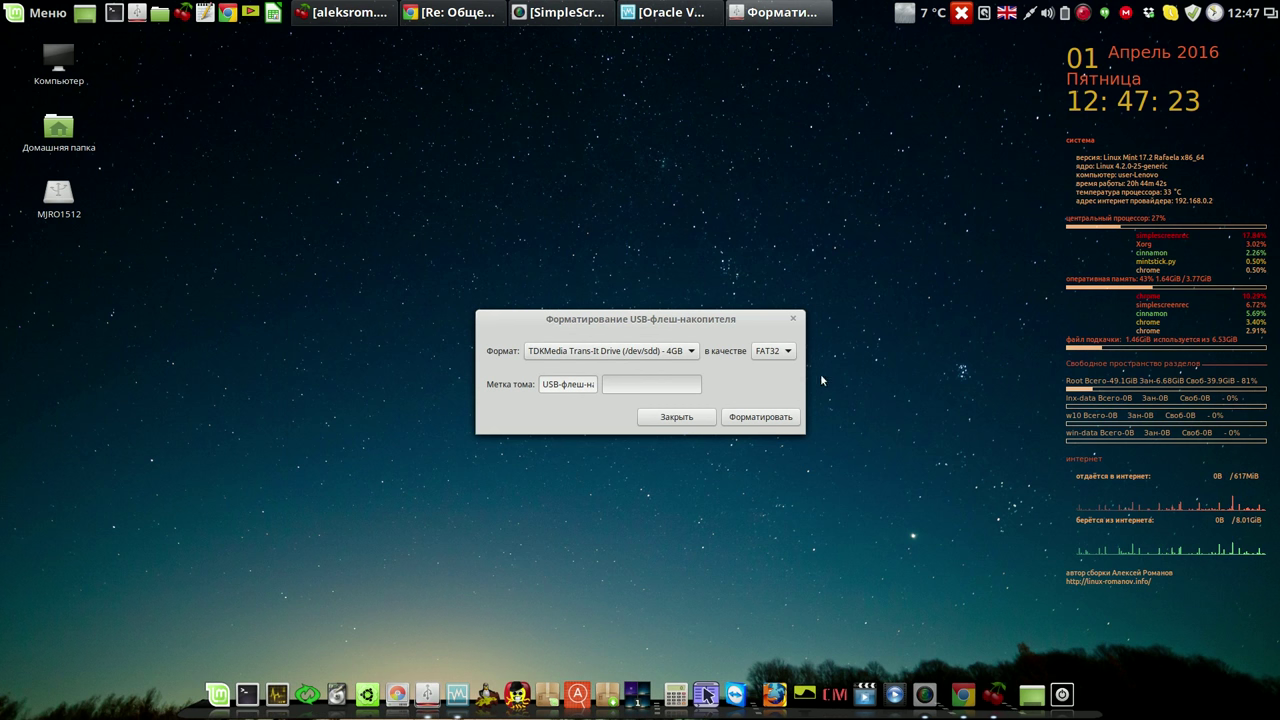
{"action": "left_click", "coordinate": [750, 419]}
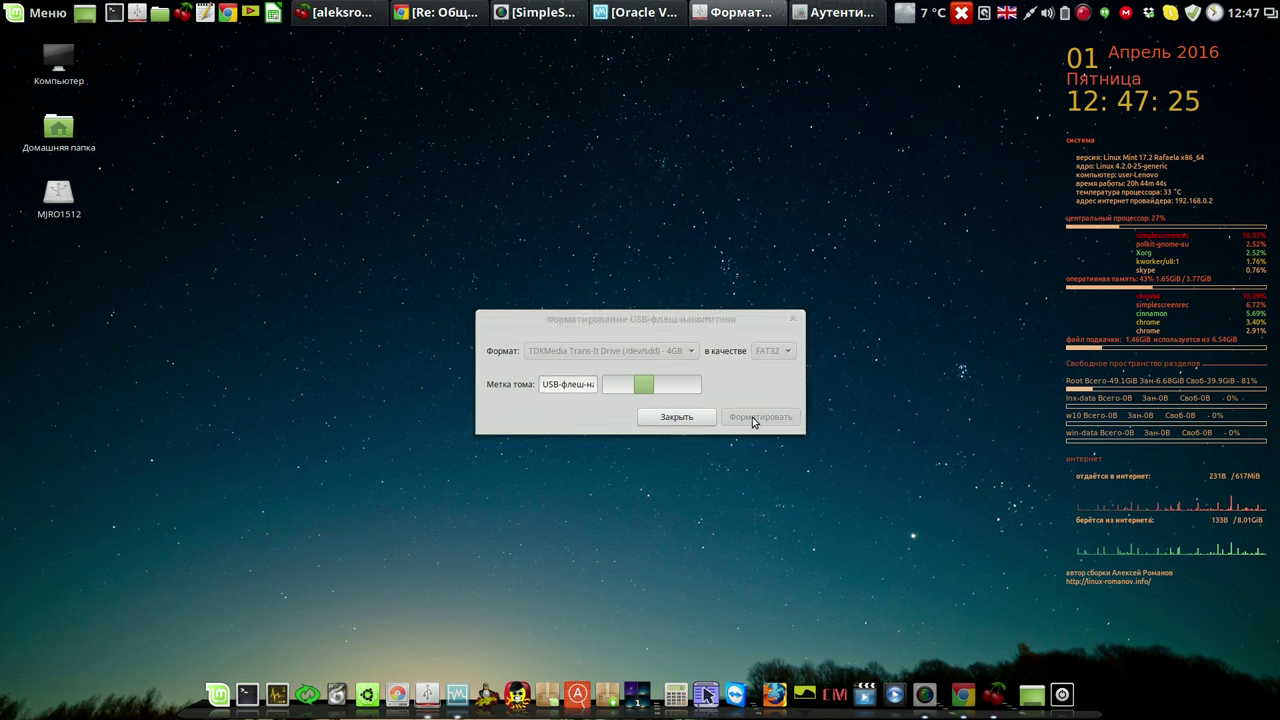
{"action": "type", "text": "*"}
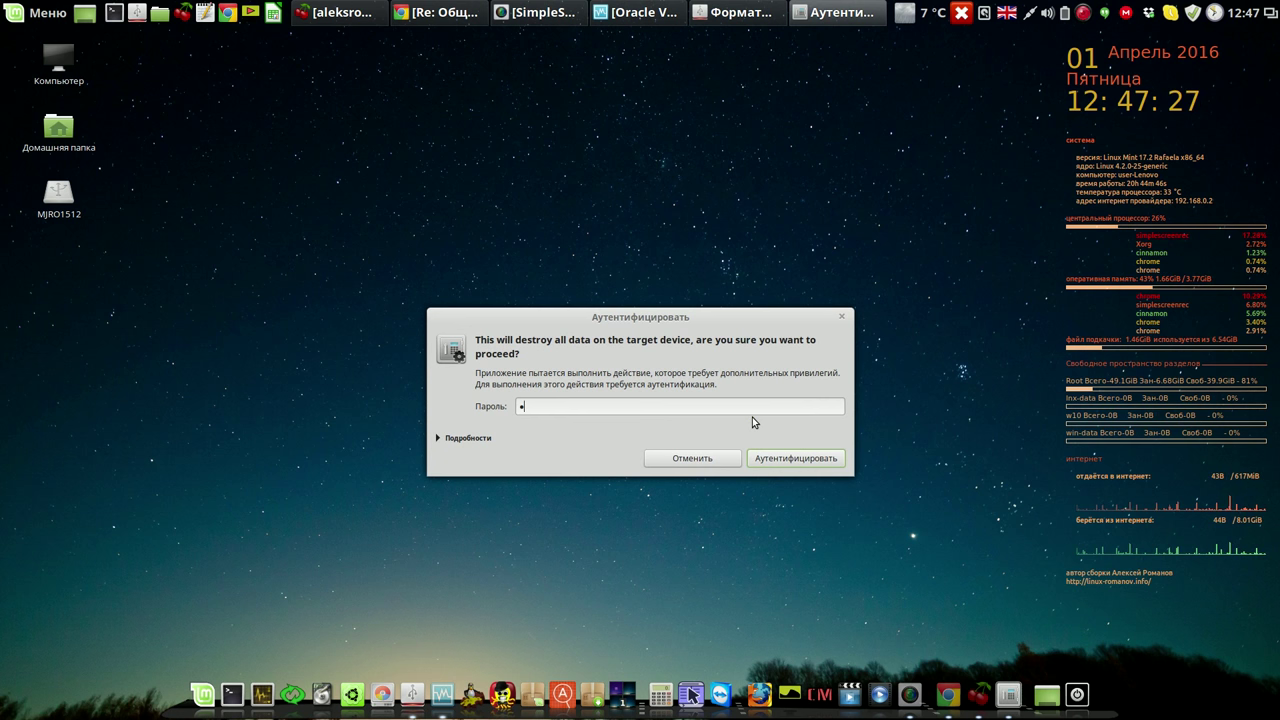
{"action": "type", "text": "*"}
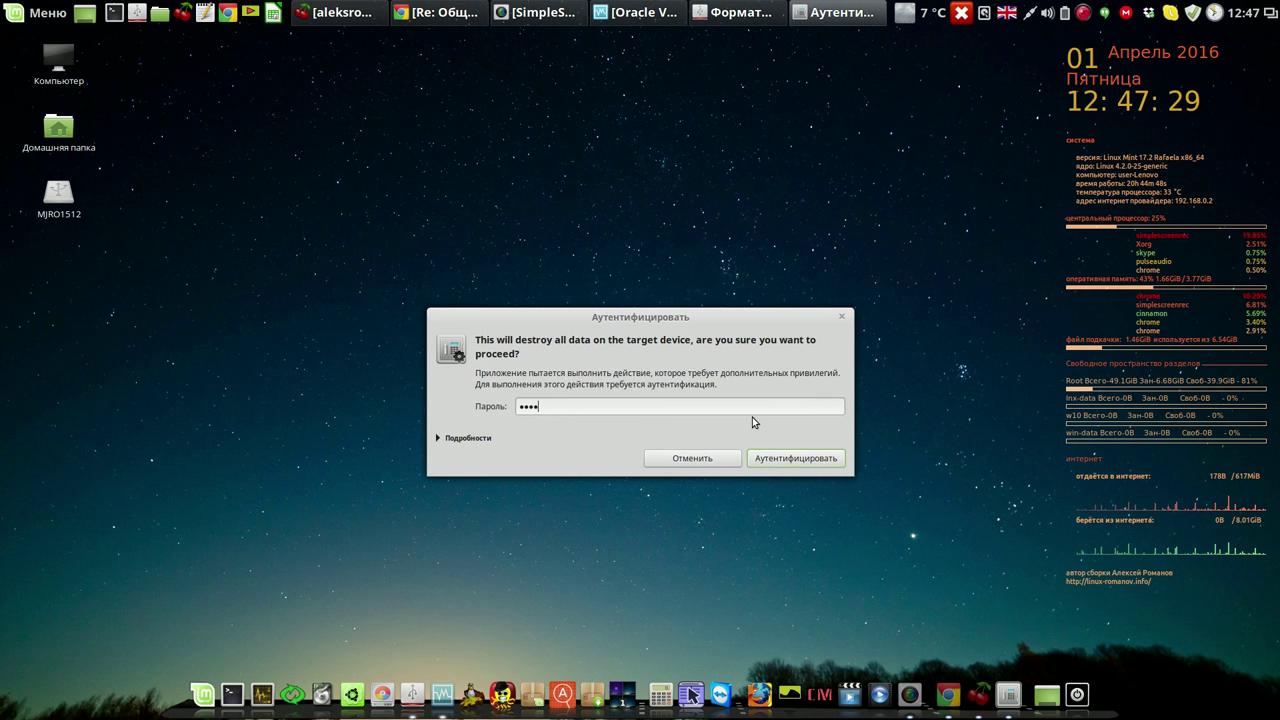
{"action": "key", "text": "Return"}
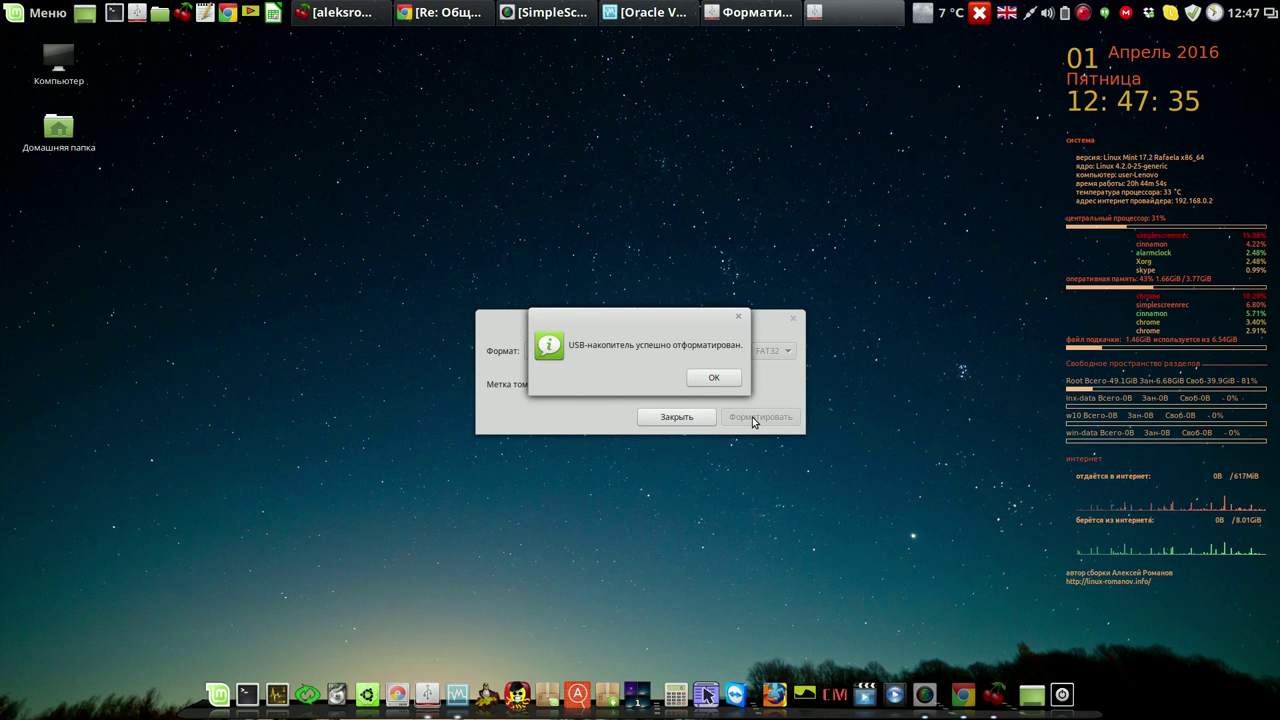
{"action": "left_click", "coordinate": [727, 376]}
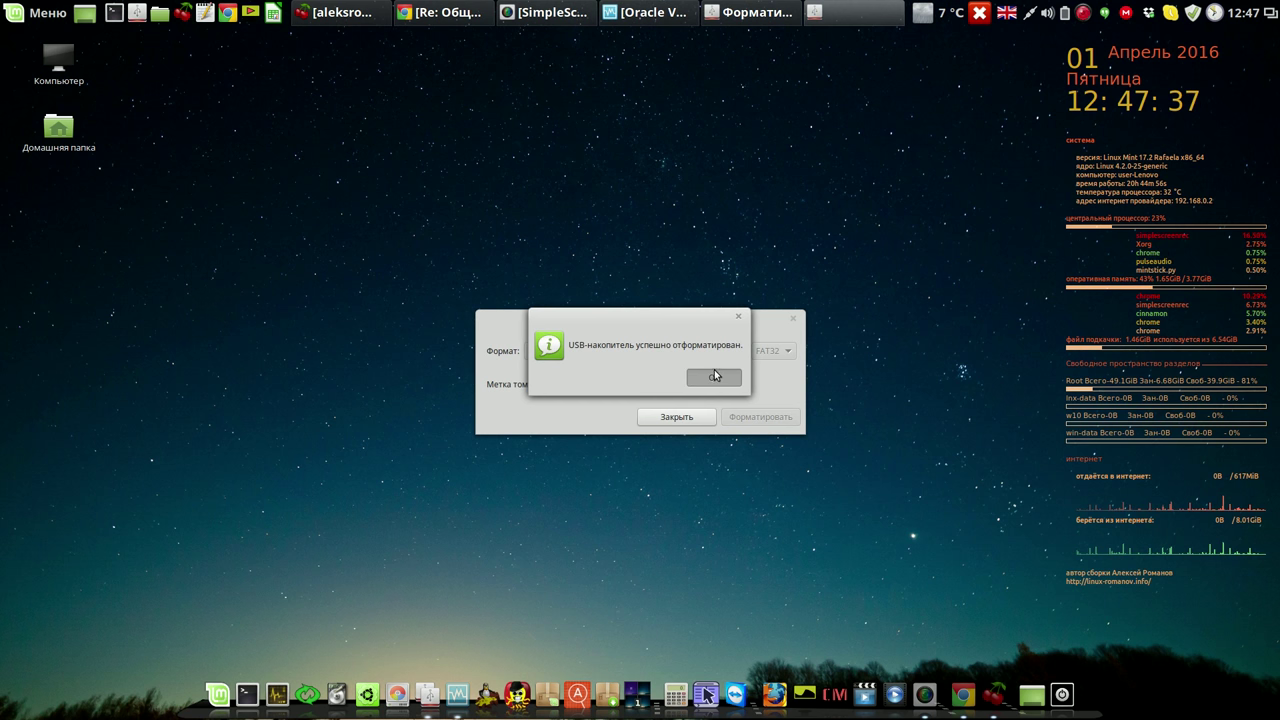
{"action": "left_click", "coordinate": [677, 417]}
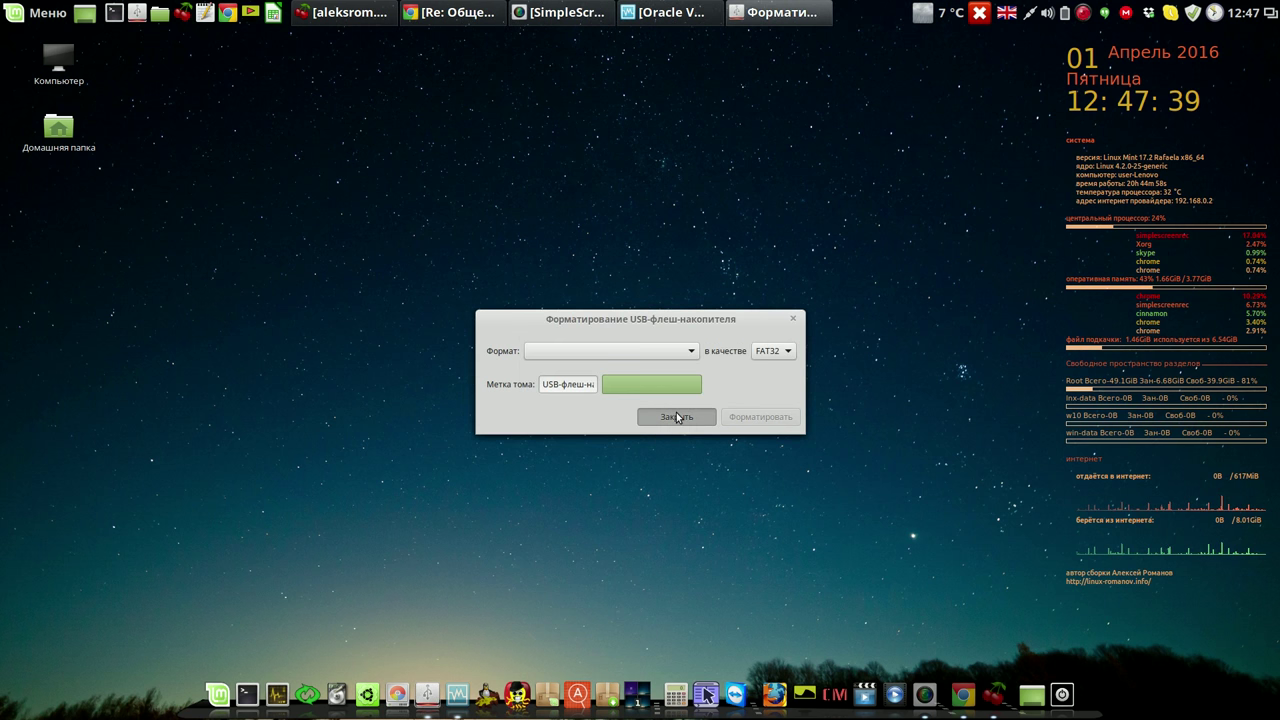
Open the Загрузки folder from Home and switch to icon view.
{"action": "left_click", "coordinate": [159, 13]}
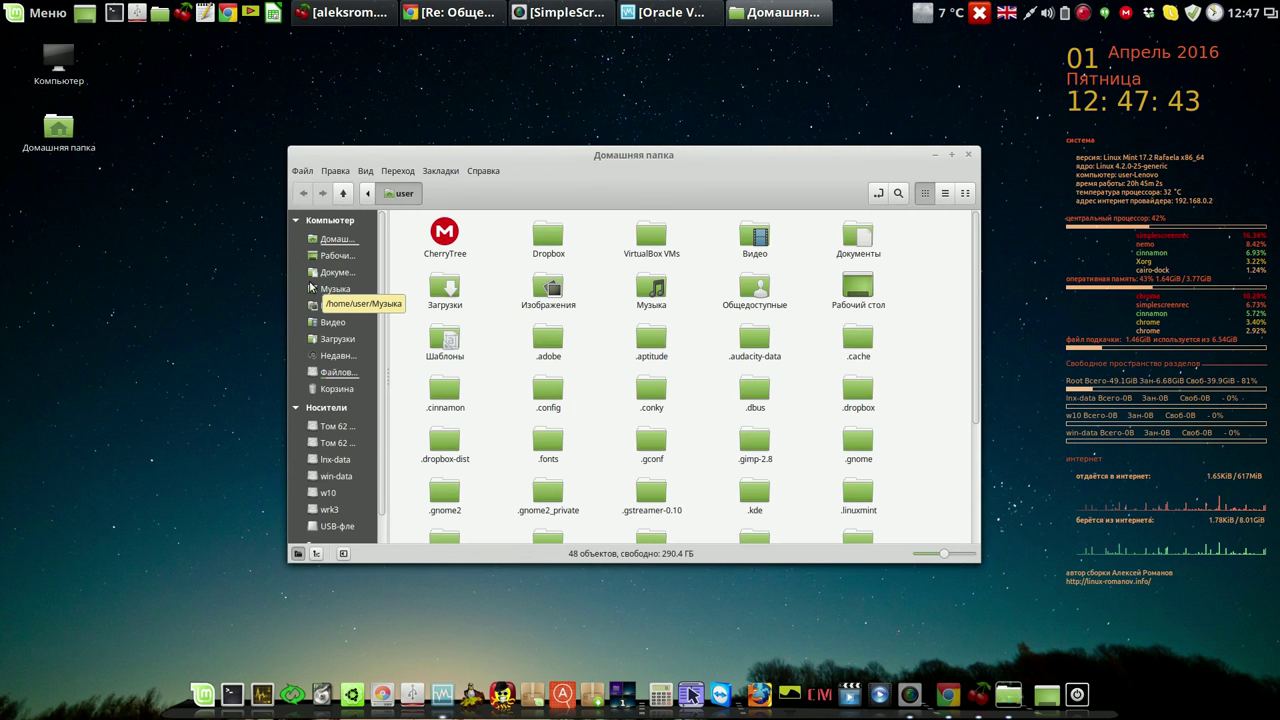
{"action": "left_click", "coordinate": [340, 340]}
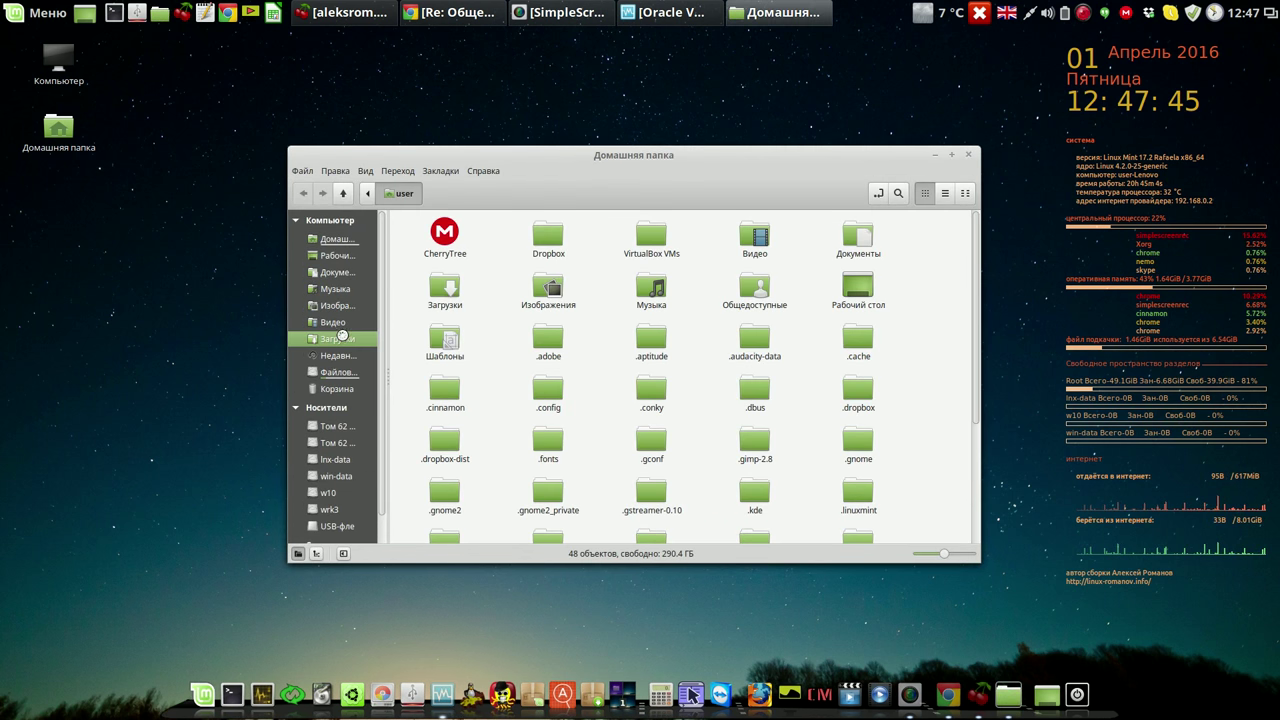
{"action": "left_click", "coordinate": [925, 193]}
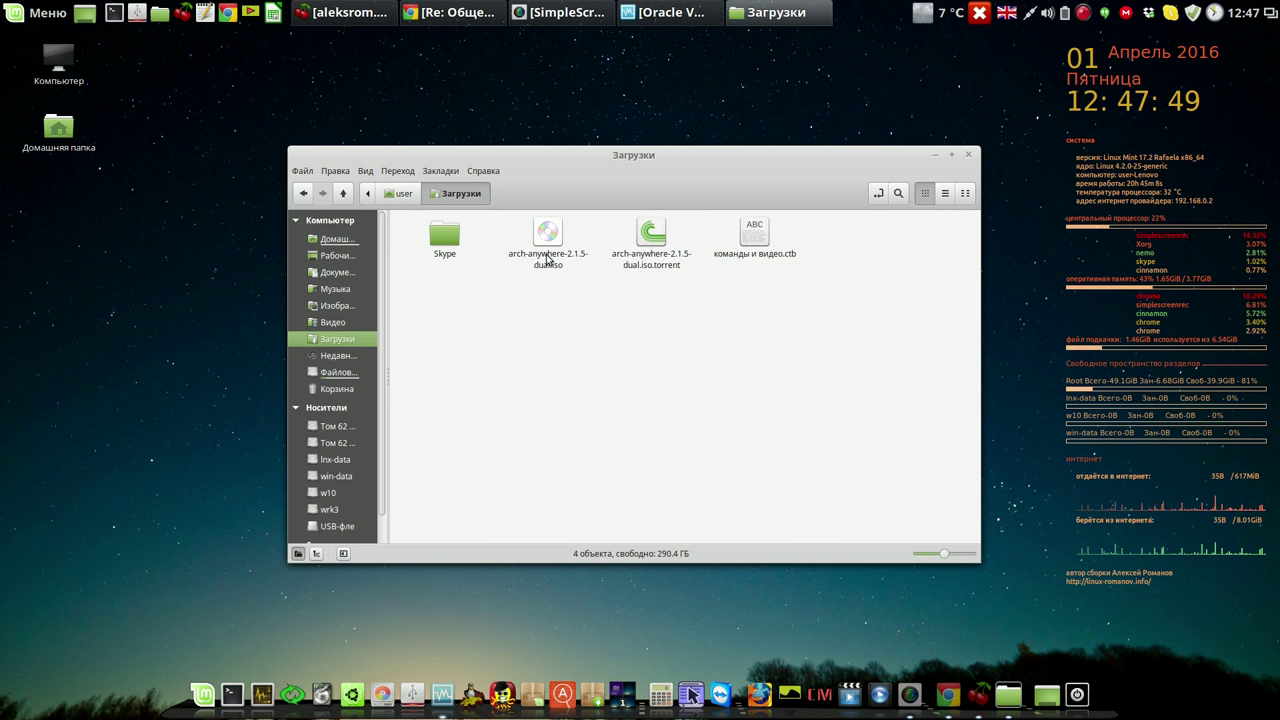
Check the properties and permissions of arch-anywhere-2.1.5-dual.iso (704.6 MB, owner read-write), then close them.
{"action": "right_click", "coordinate": [545, 240]}
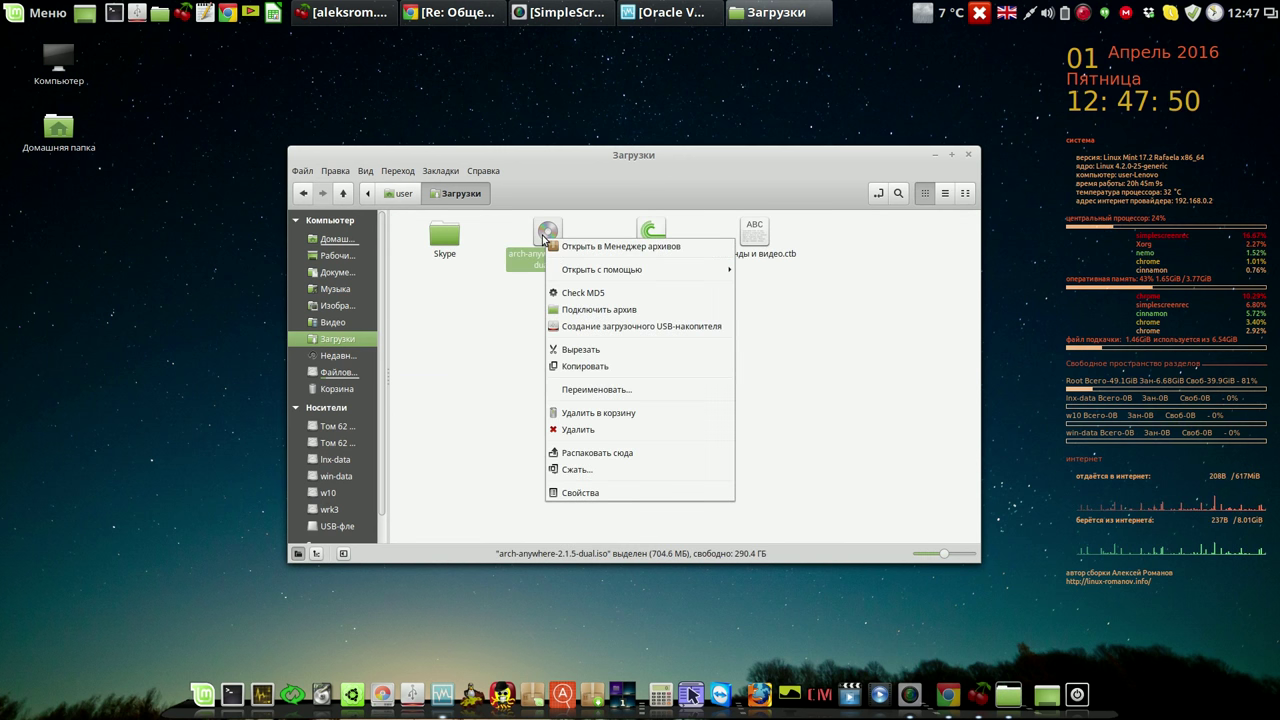
{"action": "left_click", "coordinate": [593, 493]}
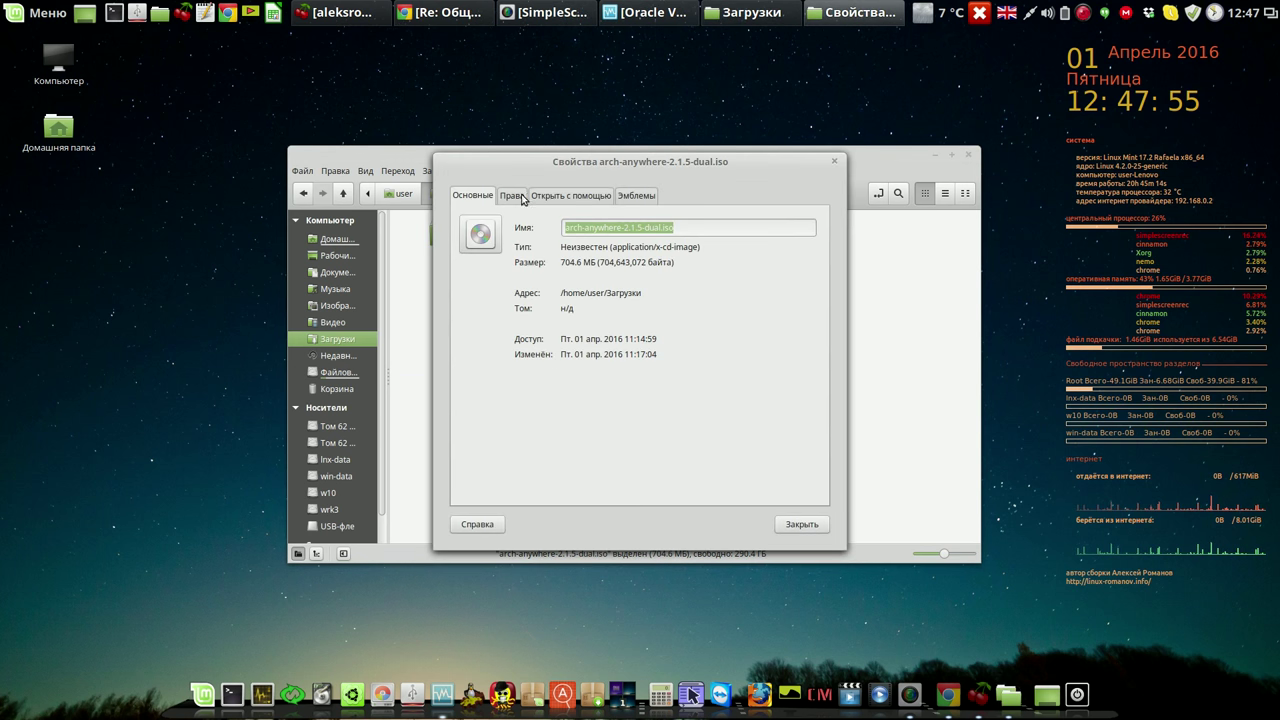
{"action": "left_click", "coordinate": [511, 196]}
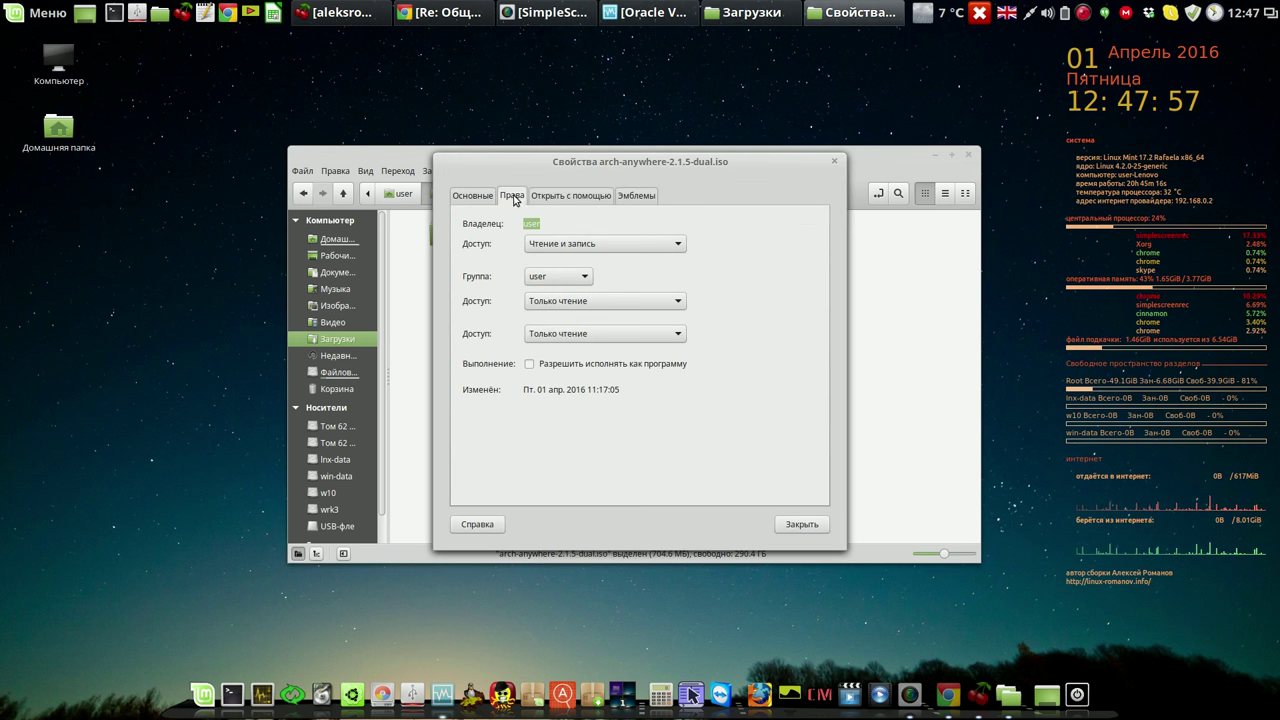
{"action": "left_click", "coordinate": [802, 524]}
{"action": "right_click", "coordinate": [548, 237]}
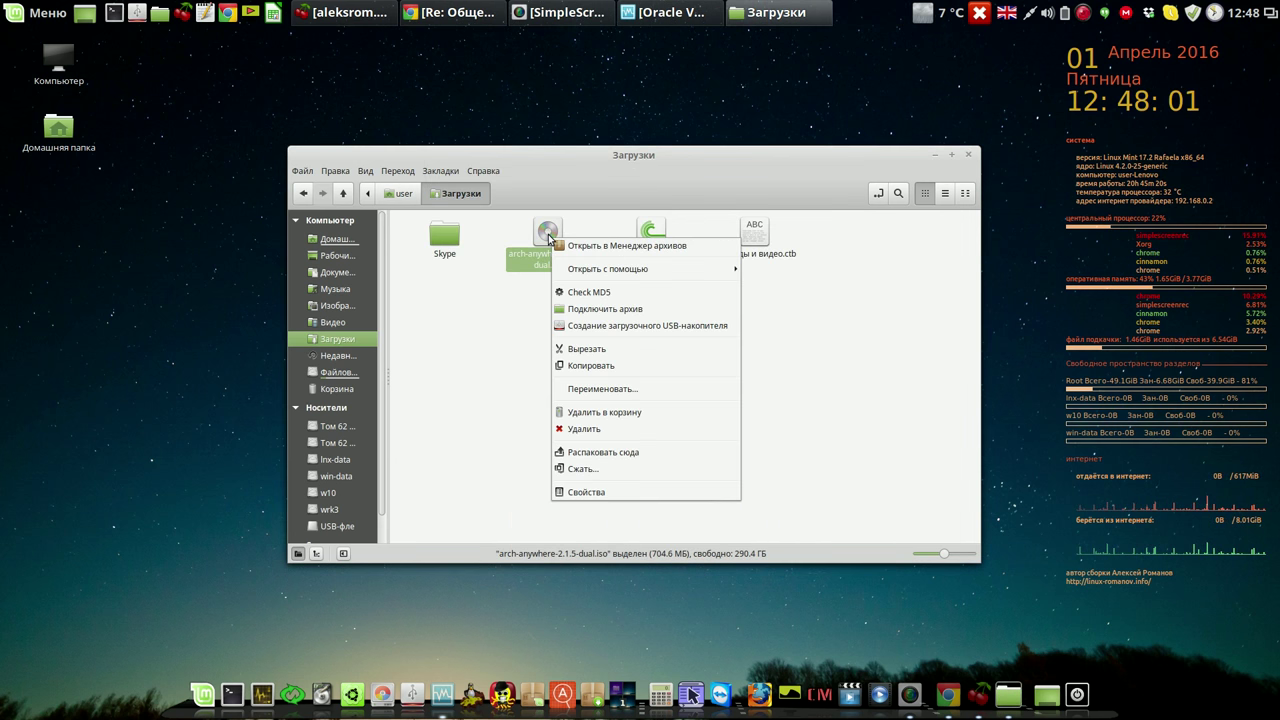
Start writing arch-anywhere-2.1.5-dual.iso to the USB drive, authenticating with the password.
{"action": "left_click", "coordinate": [626, 326]}
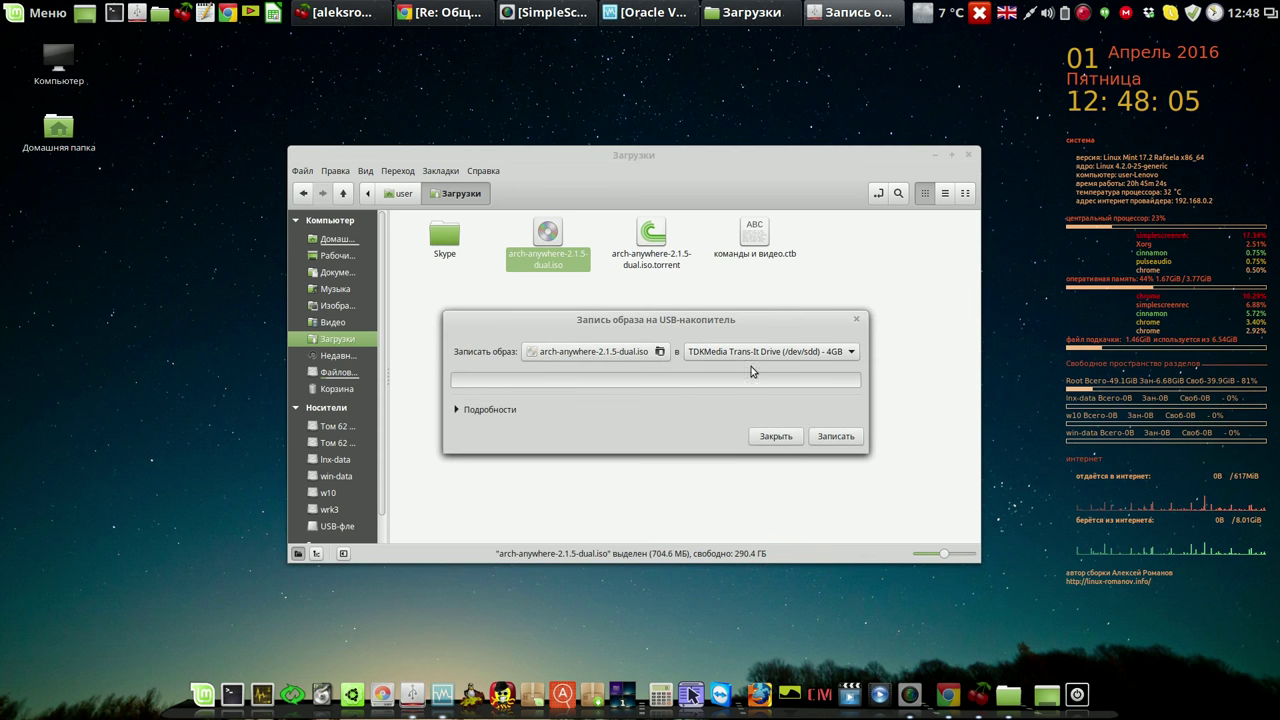
{"action": "left_click", "coordinate": [836, 436]}
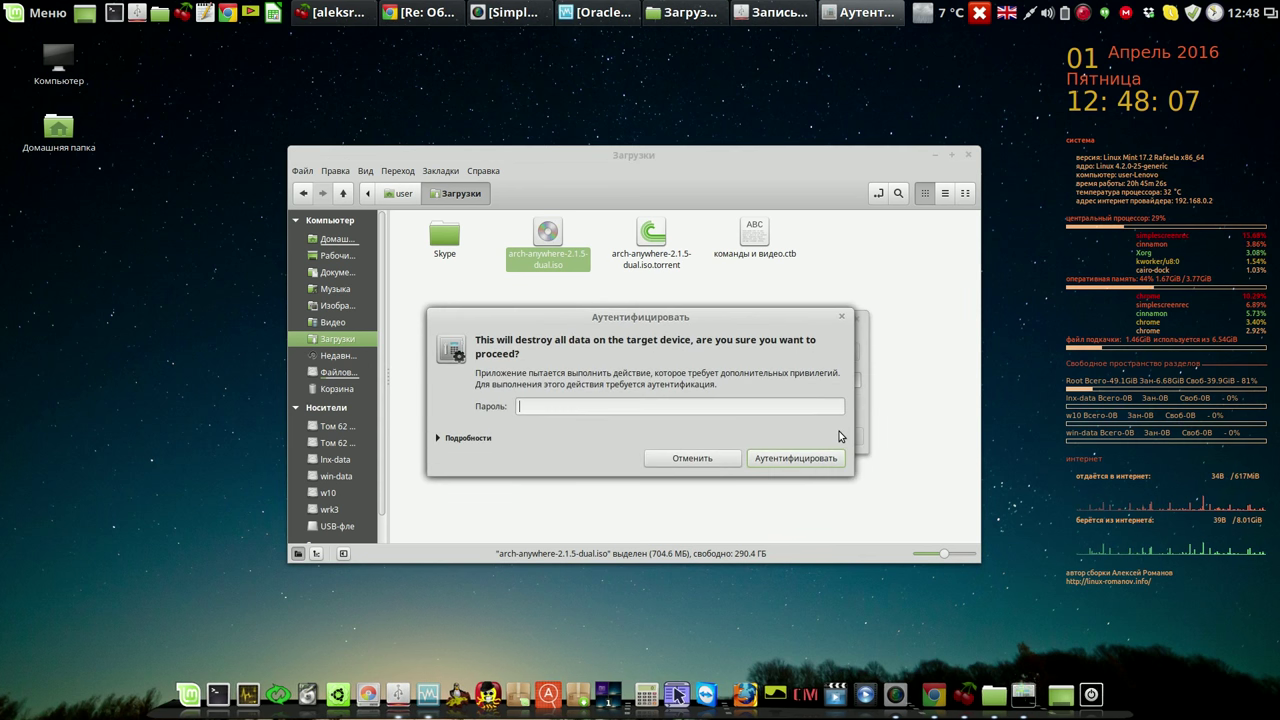
{"action": "type", "text": "••"}
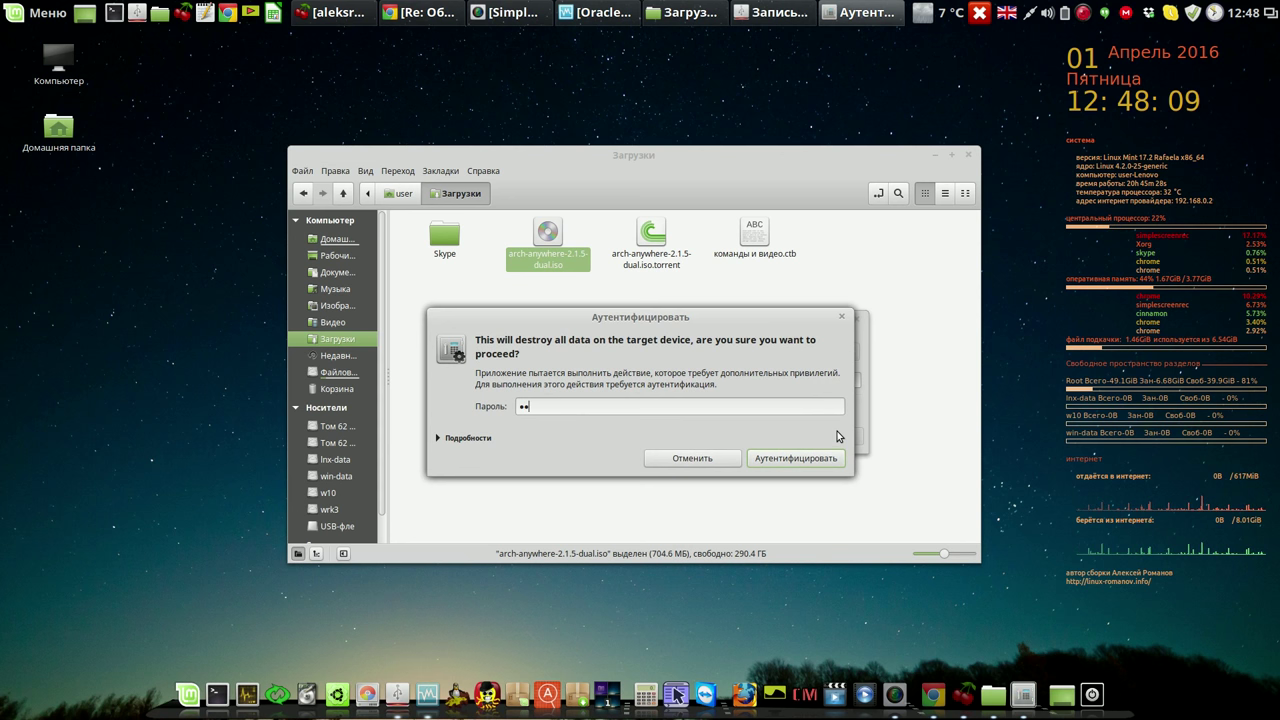
{"action": "type", "text": "••"}
{"action": "left_click", "coordinate": [791, 458]}
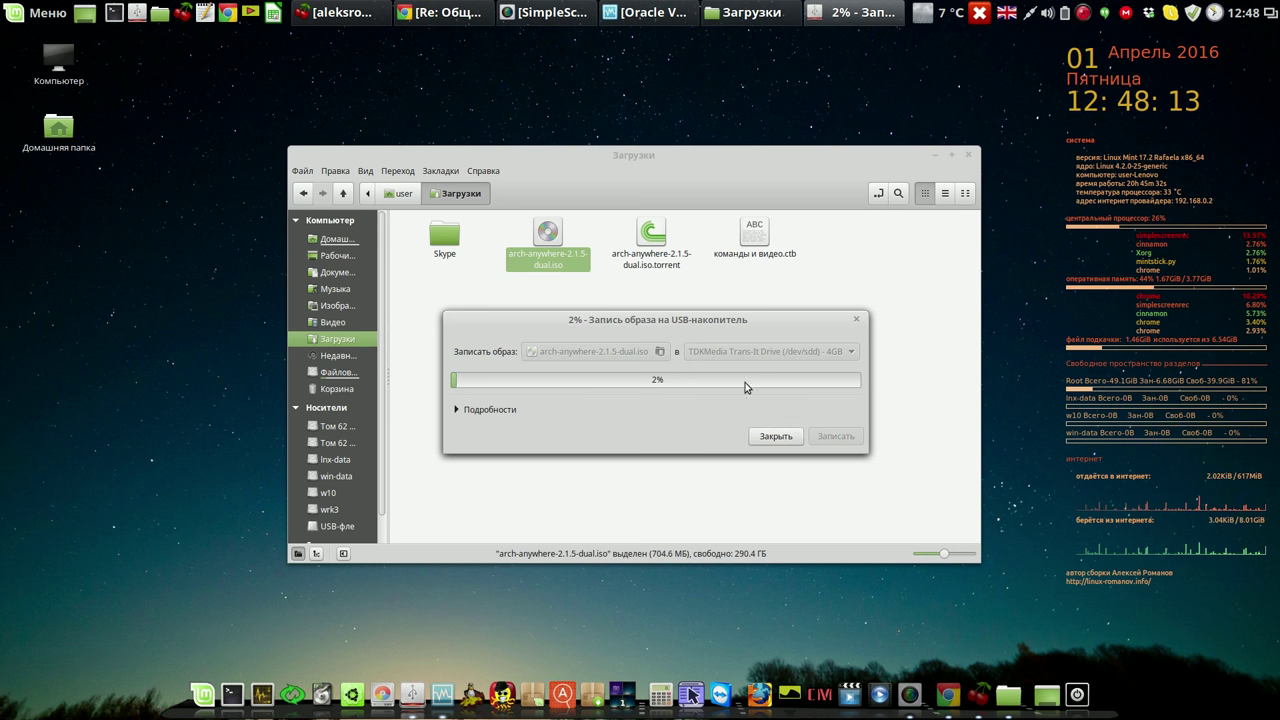
Close the Загрузки window, reposition the progress window, then dismiss the success message and close the writer.
{"action": "left_click", "coordinate": [968, 154]}
{"action": "left_click_drag", "start_coordinate": [734, 318], "coordinate": [468, 90]}
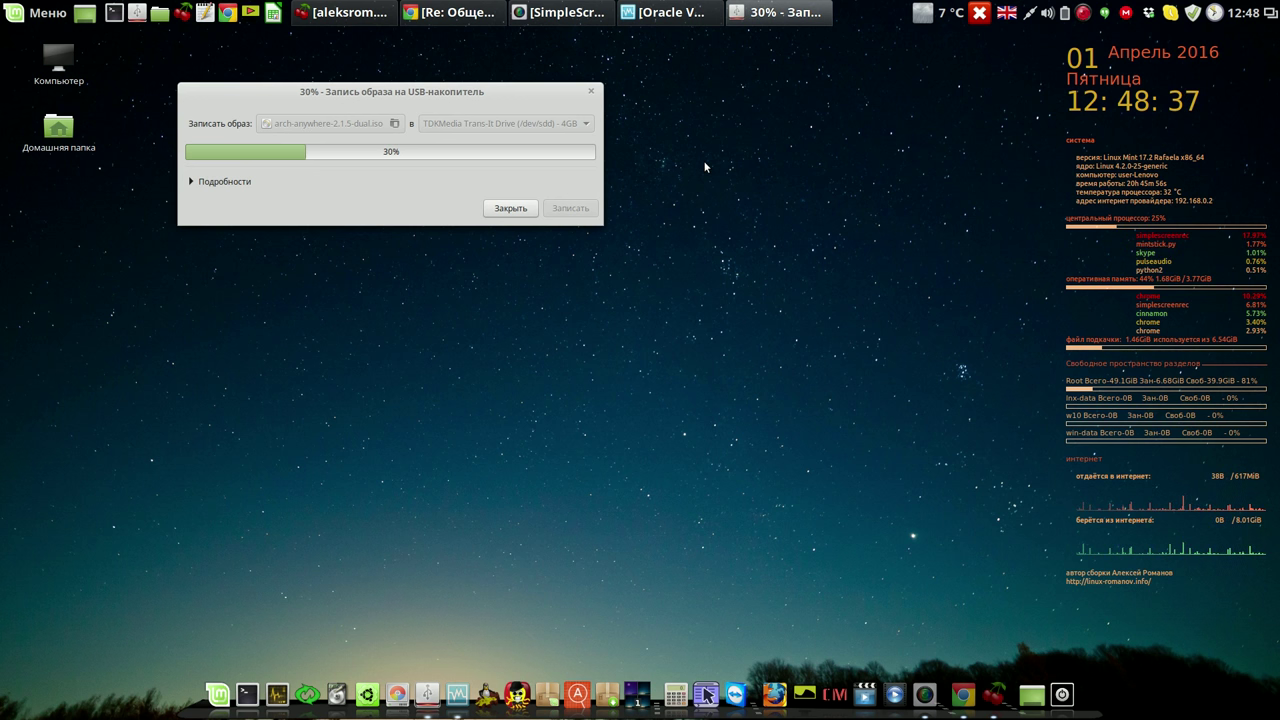
{"action": "left_click_drag", "start_coordinate": [514, 92], "coordinate": [488, 72]}
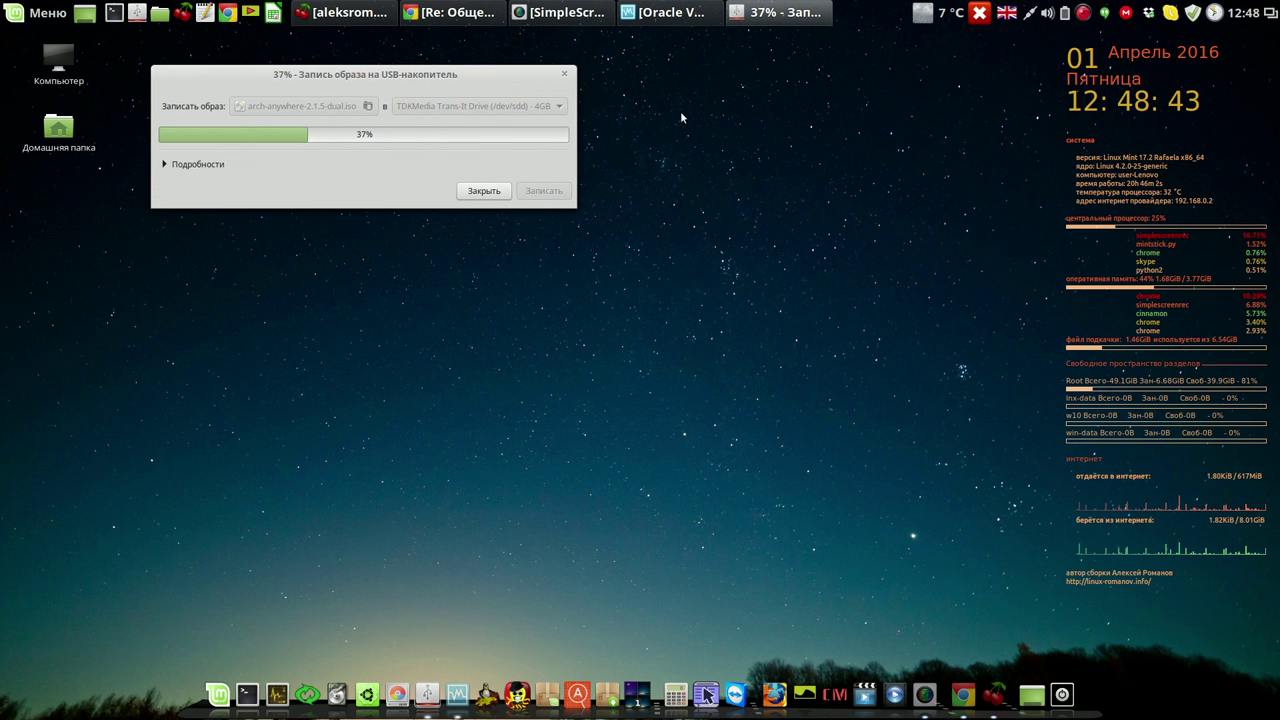
{"action": "left_click", "coordinate": [1083, 14]}
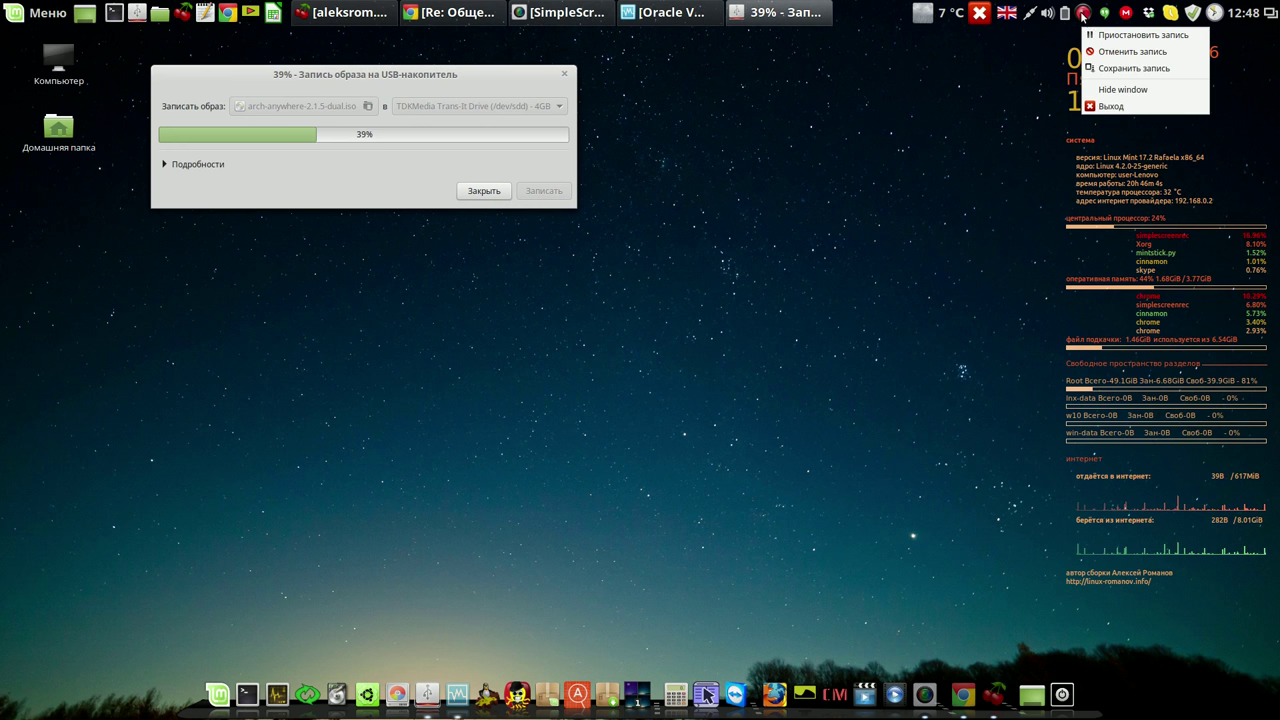
{"action": "left_click", "coordinate": [1097, 35]}
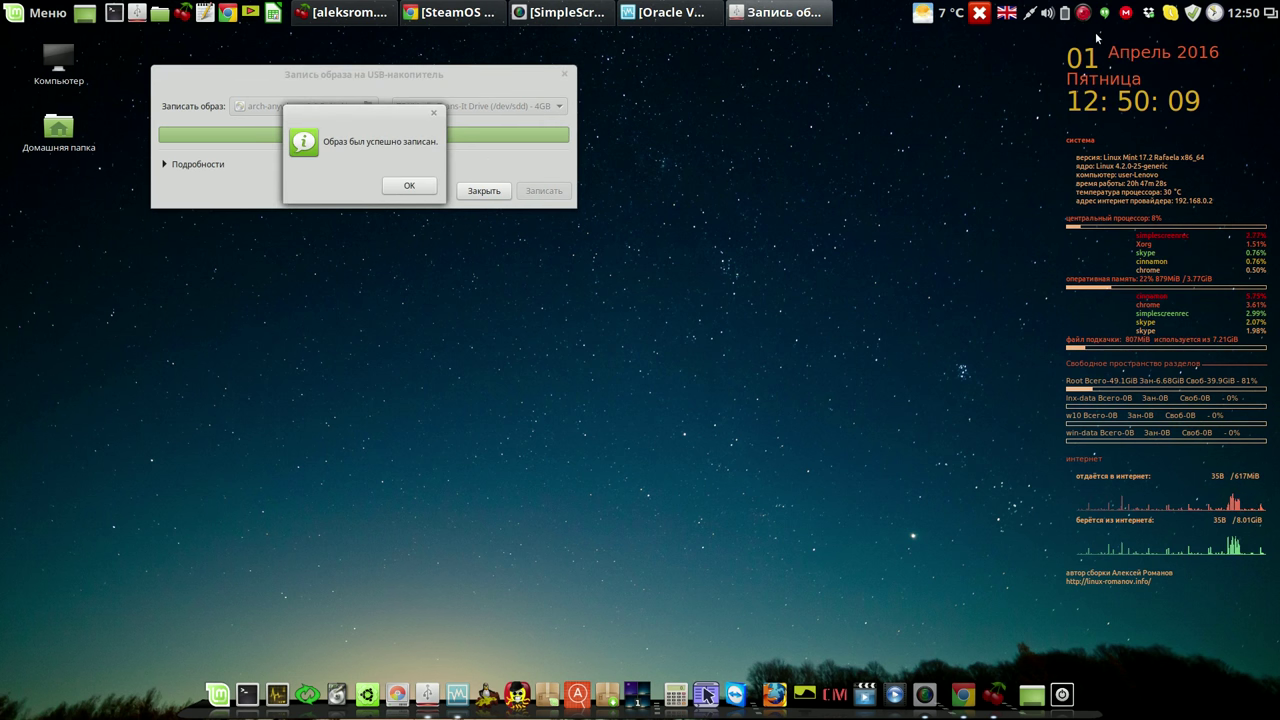
{"action": "left_click", "coordinate": [412, 185]}
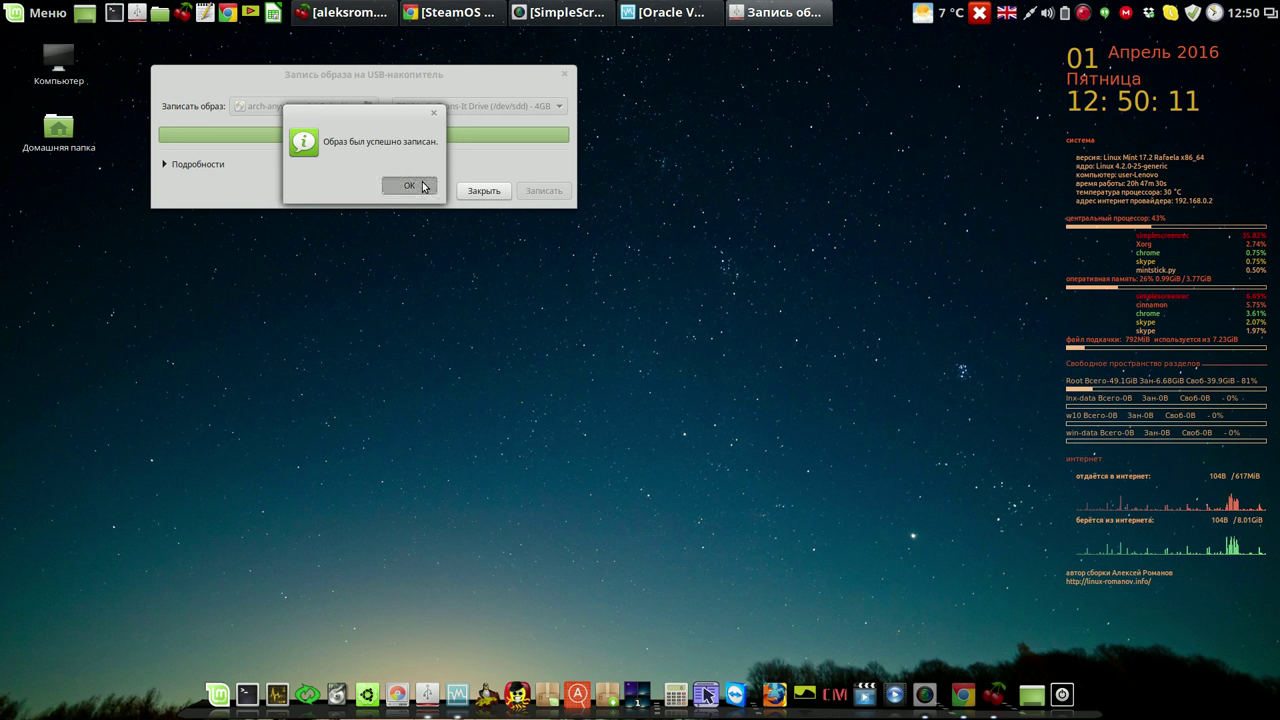
{"action": "left_click", "coordinate": [485, 191]}
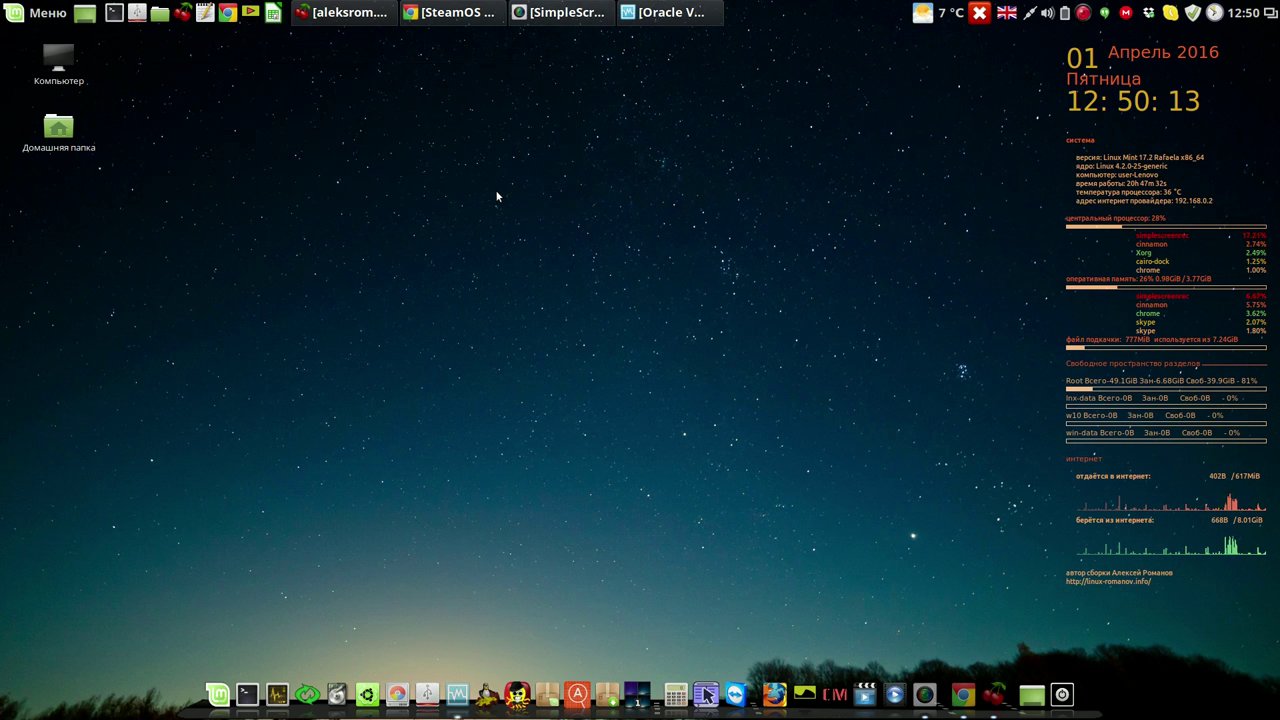
Close the Oracle VM VirtualBox Manager window and launch GParted from the dock.
{"action": "left_click", "coordinate": [690, 14]}
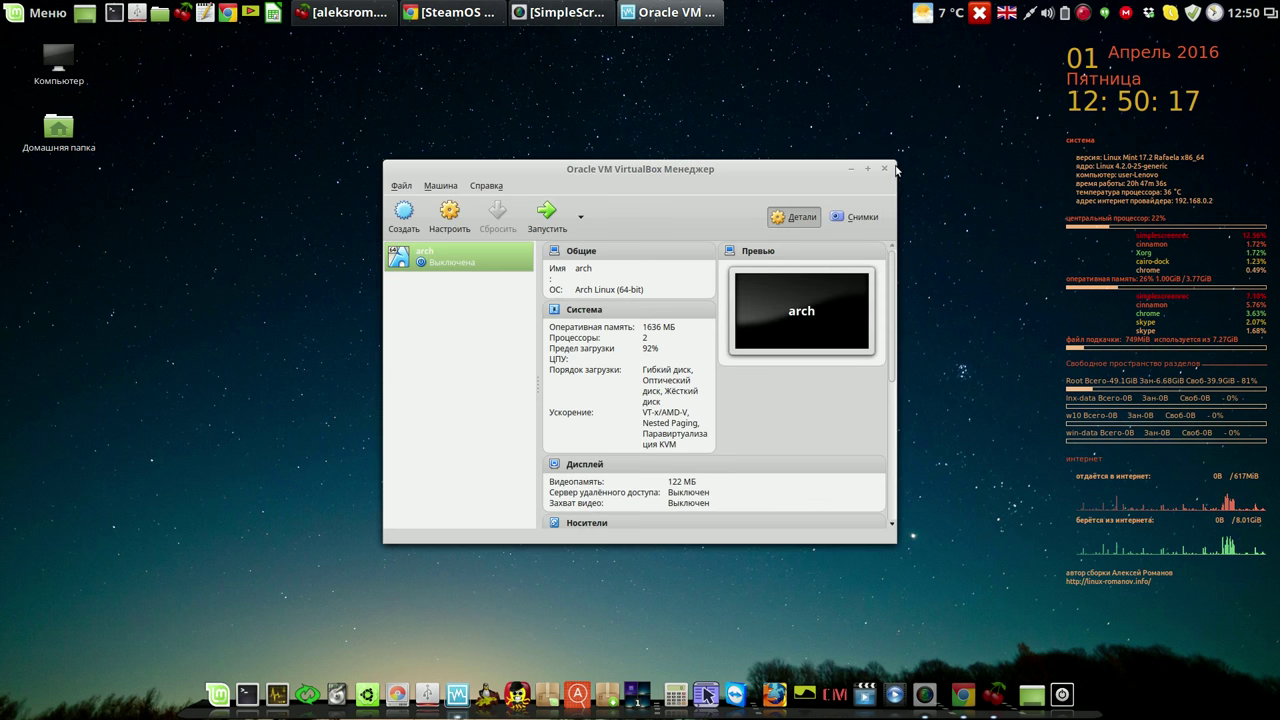
{"action": "left_click", "coordinate": [884, 169]}
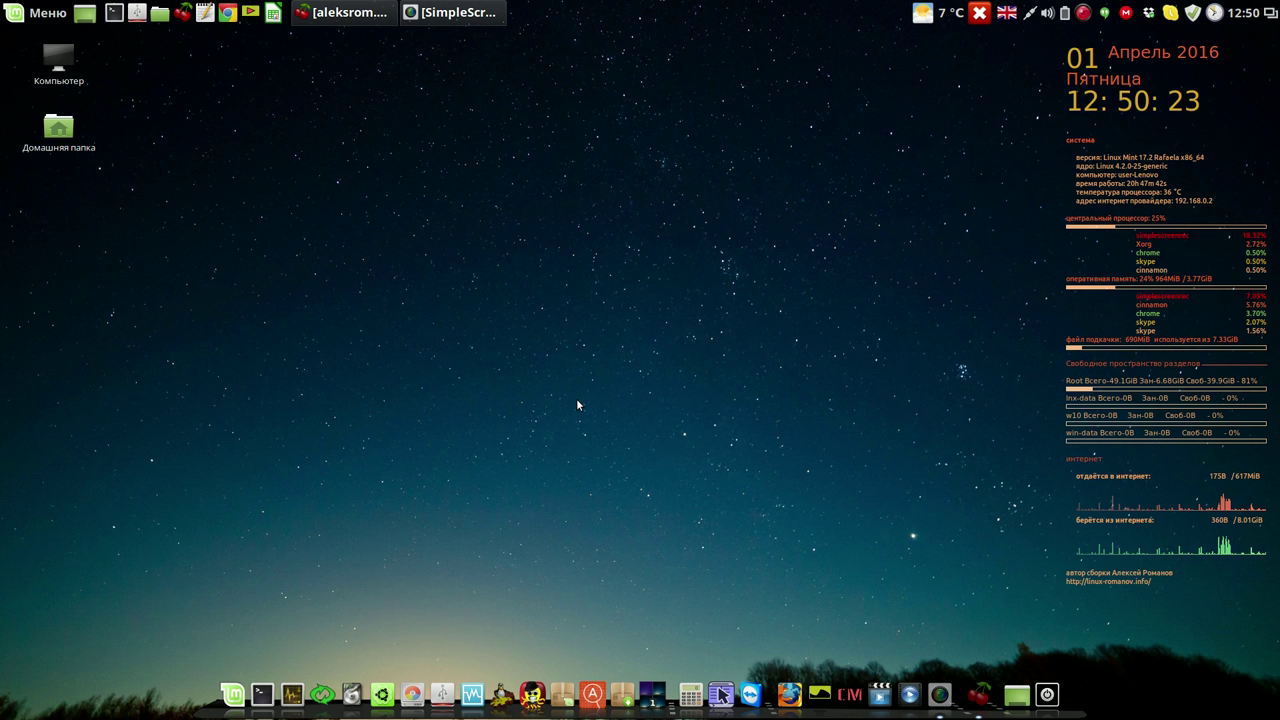
{"action": "left_click", "coordinate": [411, 692]}
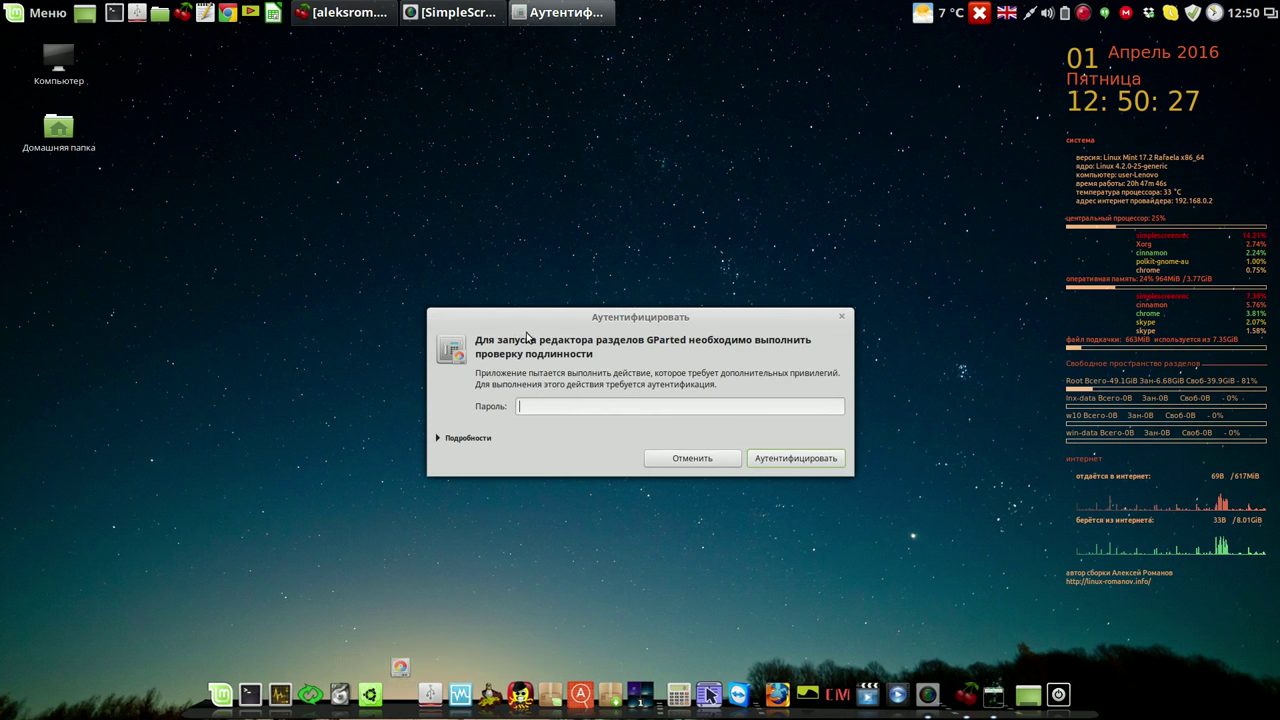
Authenticate GParted with the administrator password, resume the screen recording, and select /dev/sda8.
{"action": "type", "text": "••••"}
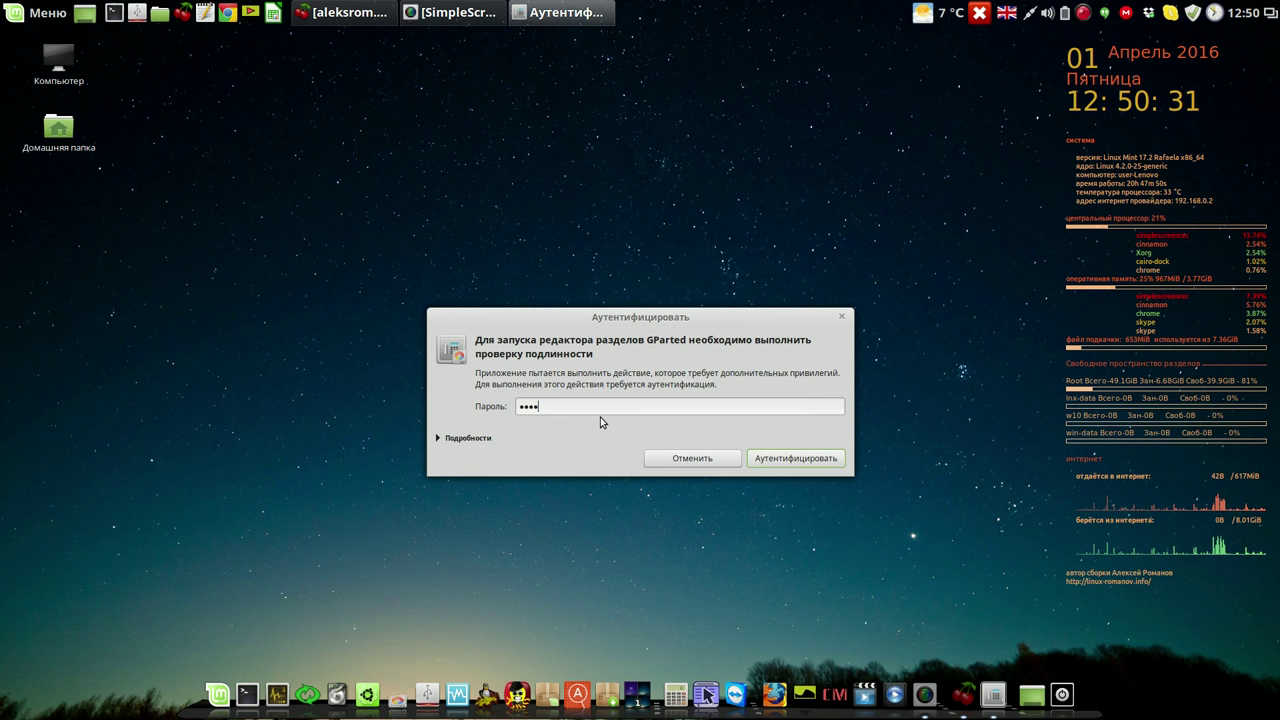
{"action": "key", "text": "Return"}
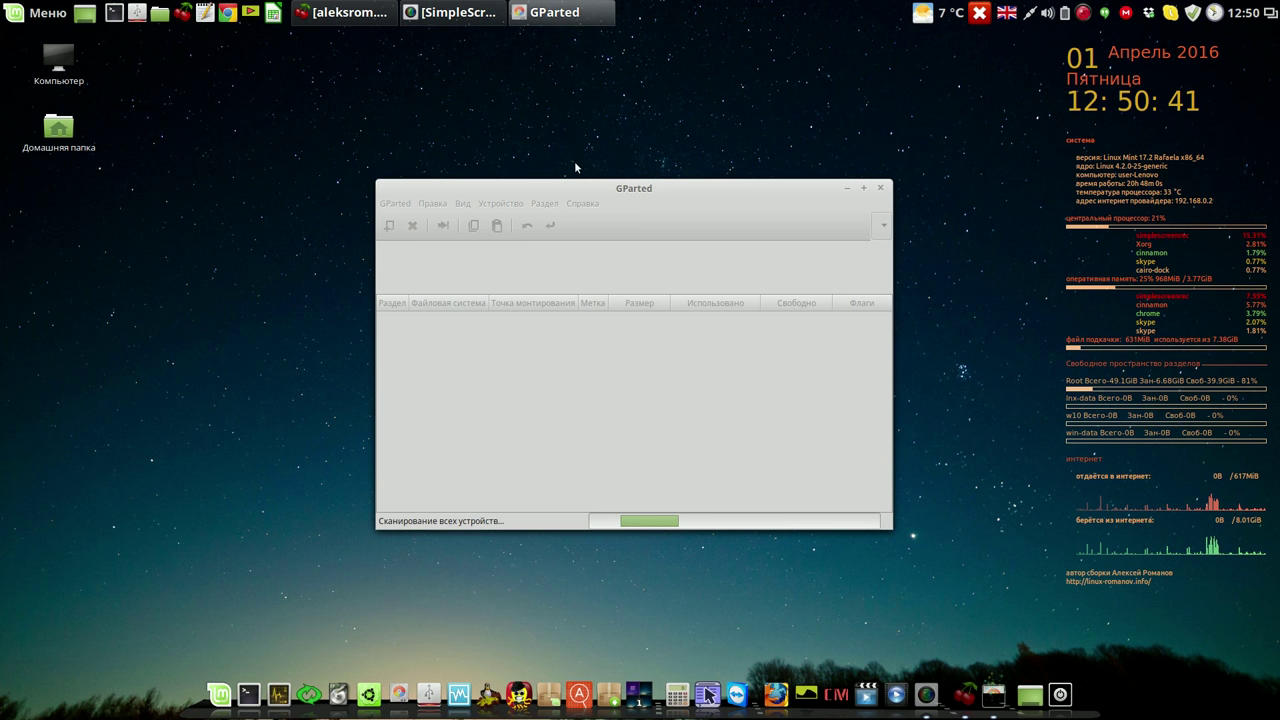
{"action": "right_click", "coordinate": [1083, 14]}
{"action": "left_click", "coordinate": [1110, 35]}
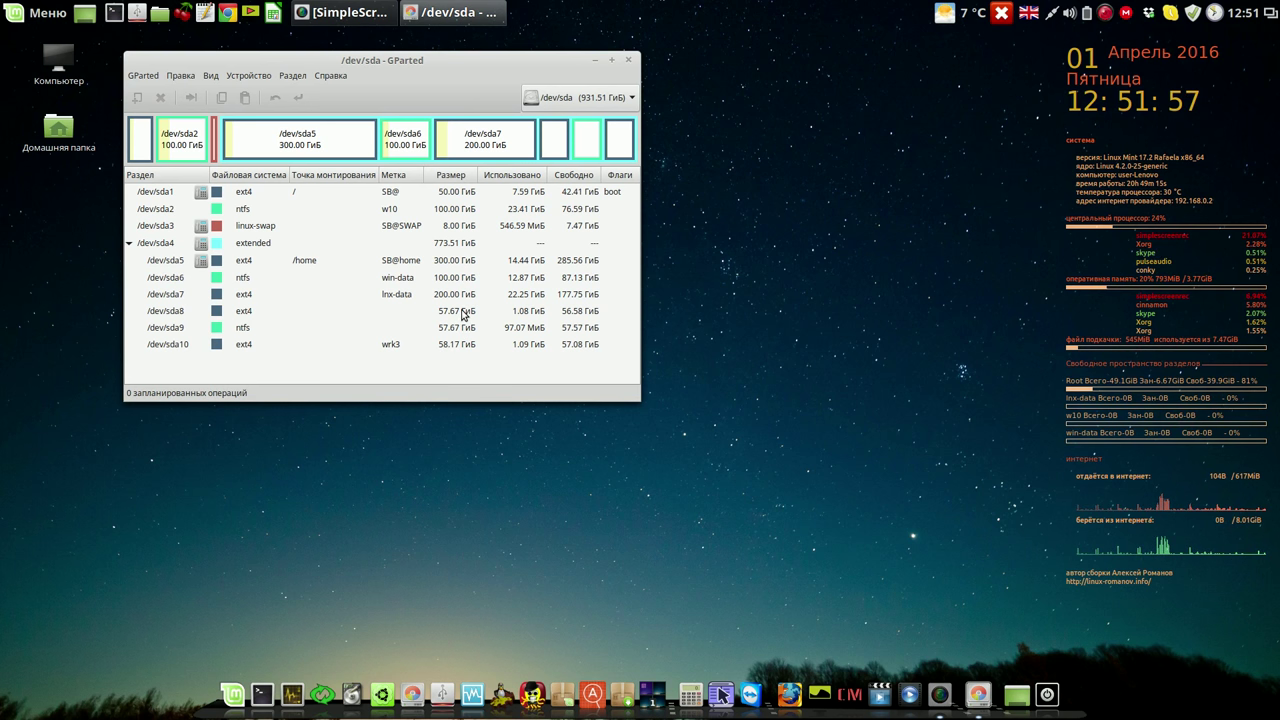
{"action": "left_click", "coordinate": [462, 315]}
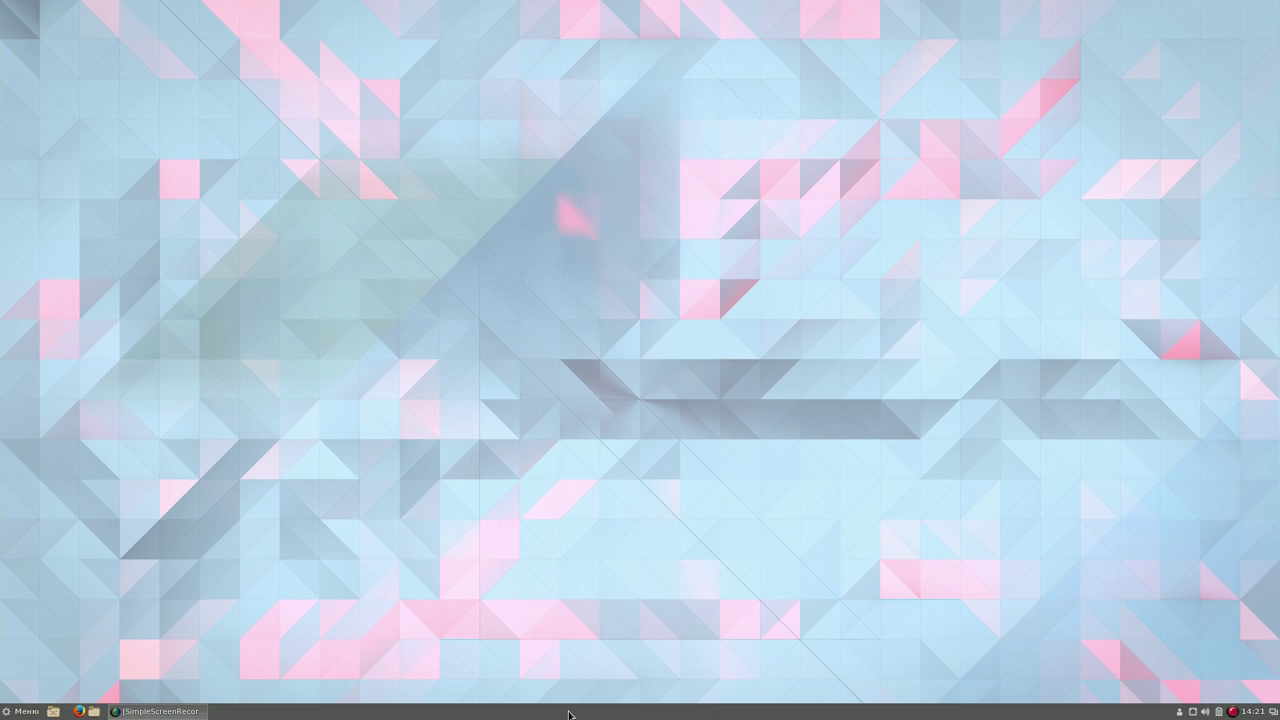
Move the Cinnamon panel to the top edge of the screen.
{"action": "right_click", "coordinate": [569, 714]}
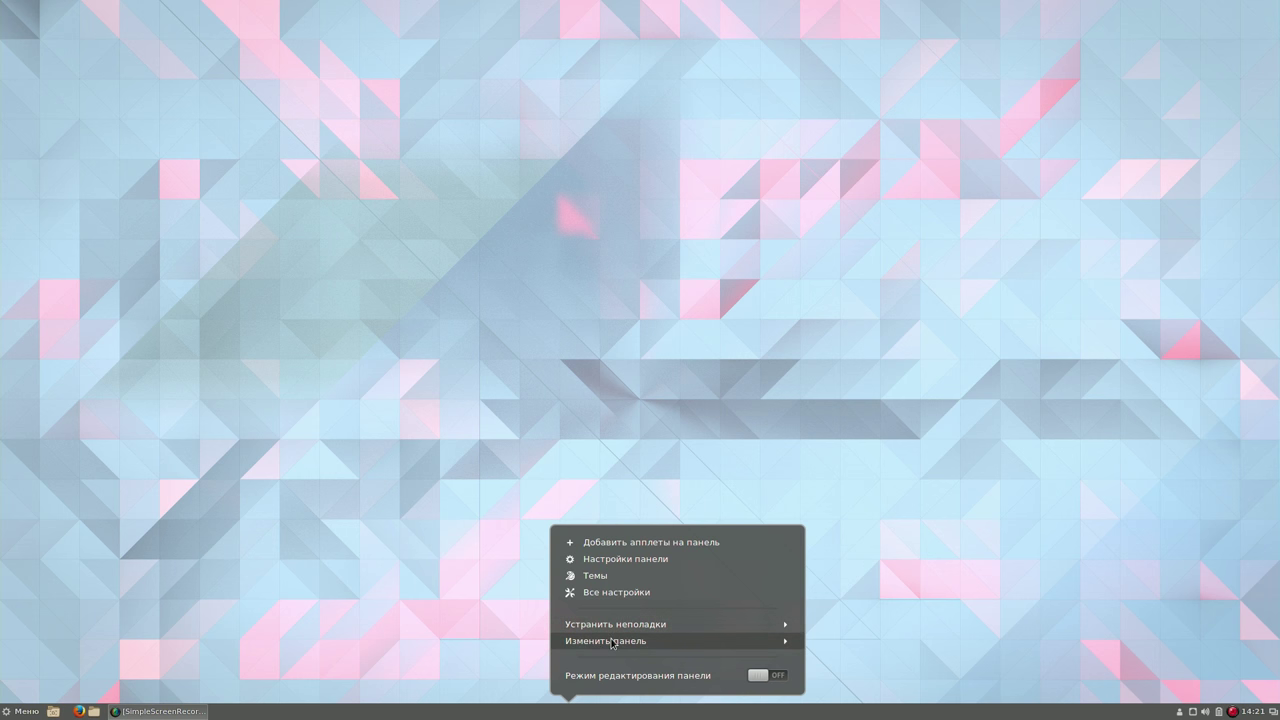
{"action": "left_click", "coordinate": [613, 641]}
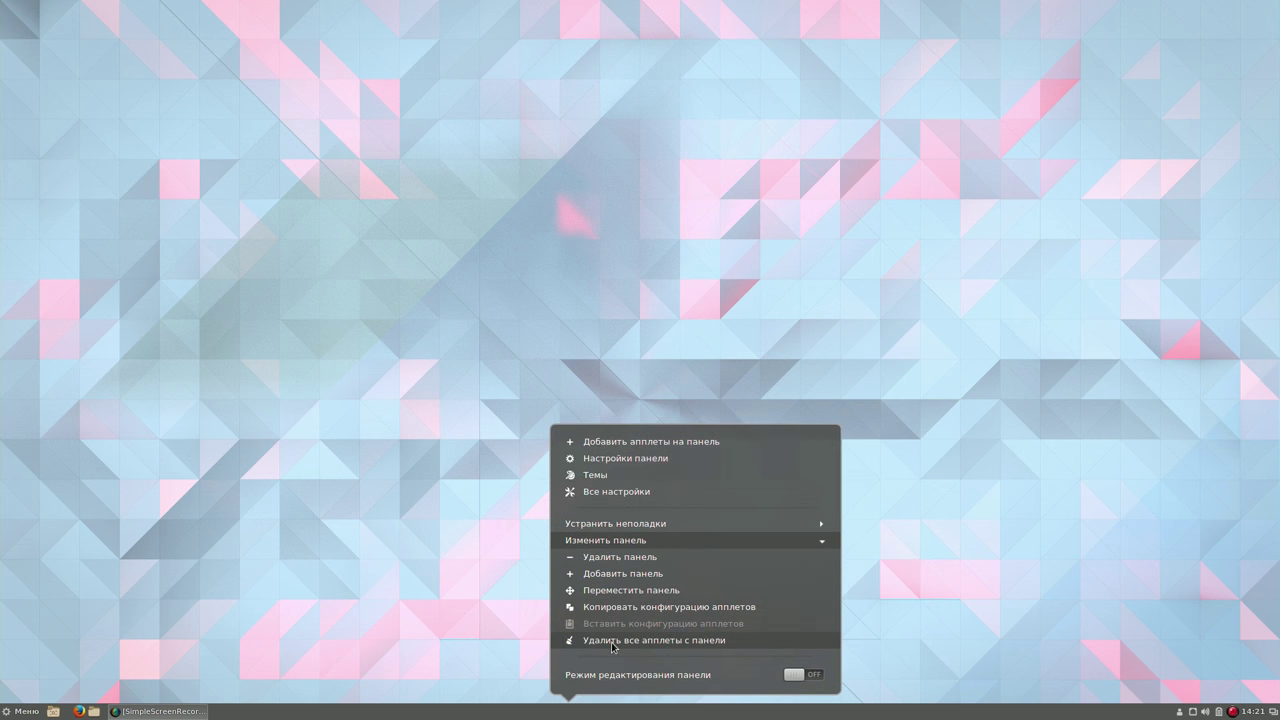
{"action": "left_click", "coordinate": [641, 591]}
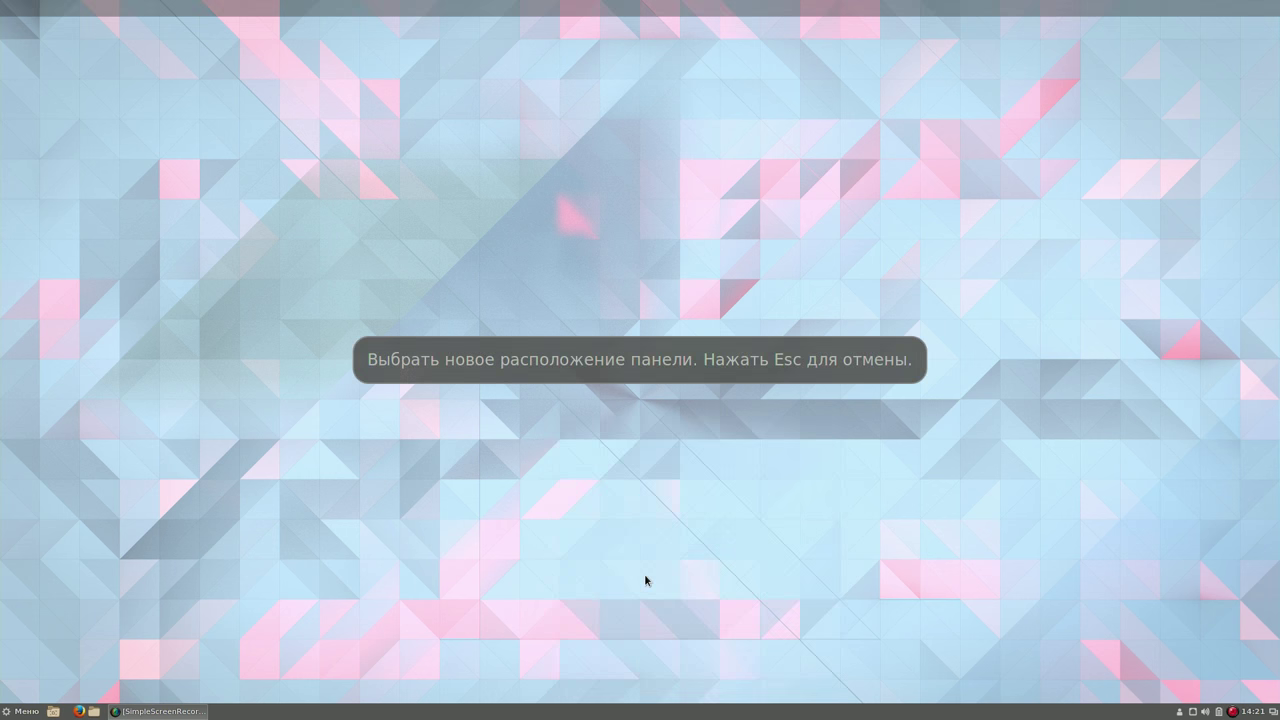
{"action": "left_click", "coordinate": [708, 5]}
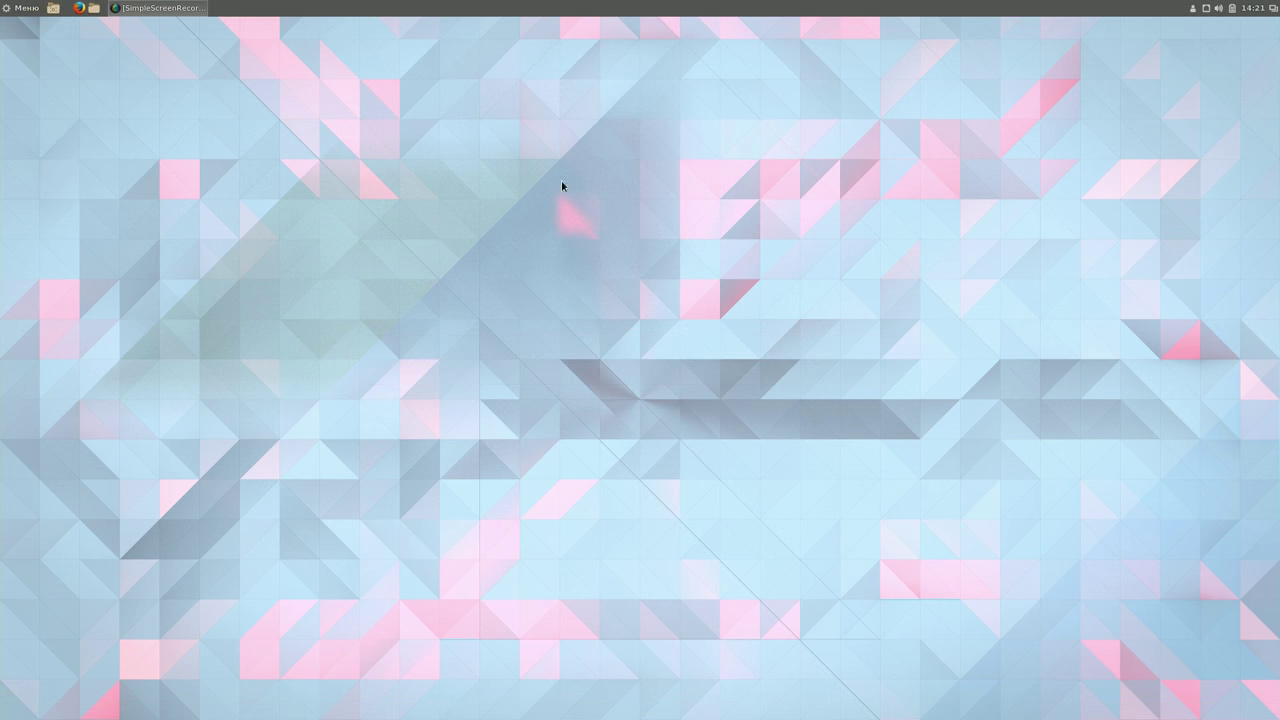
Enable a custom panel size and increase the panel height in Panel Settings.
{"action": "right_click", "coordinate": [650, 9]}
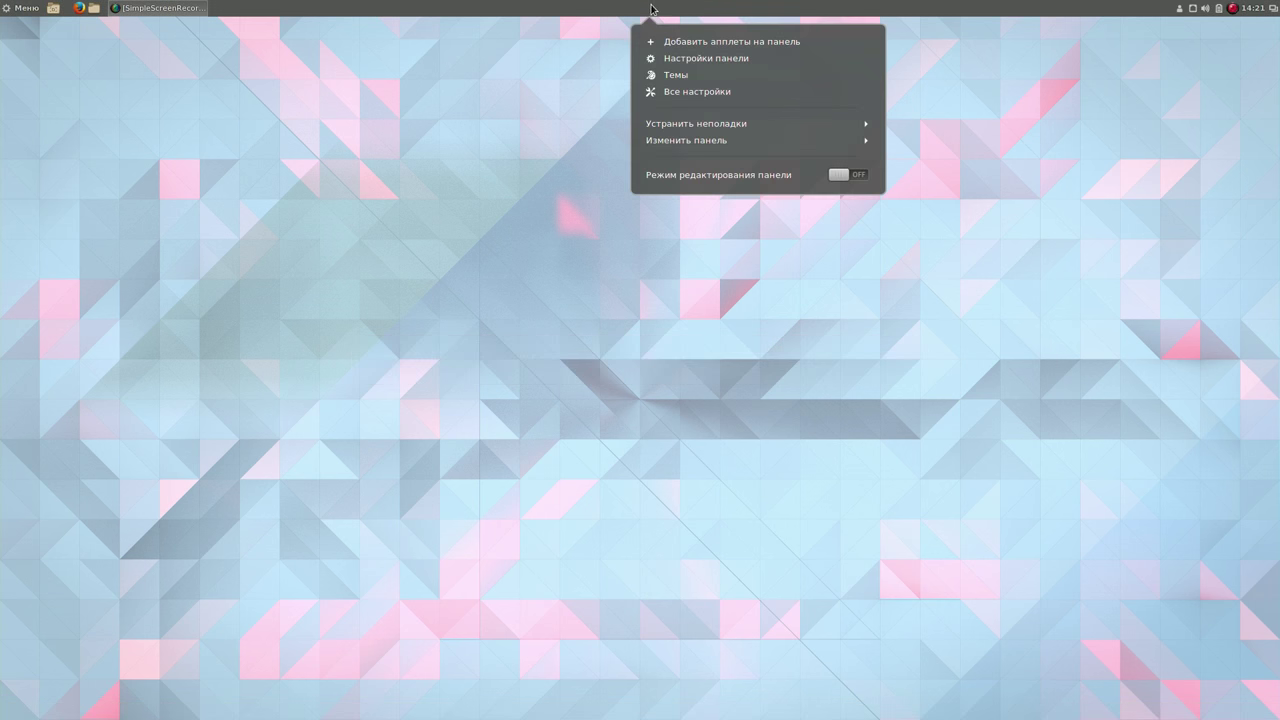
{"action": "left_click", "coordinate": [705, 58]}
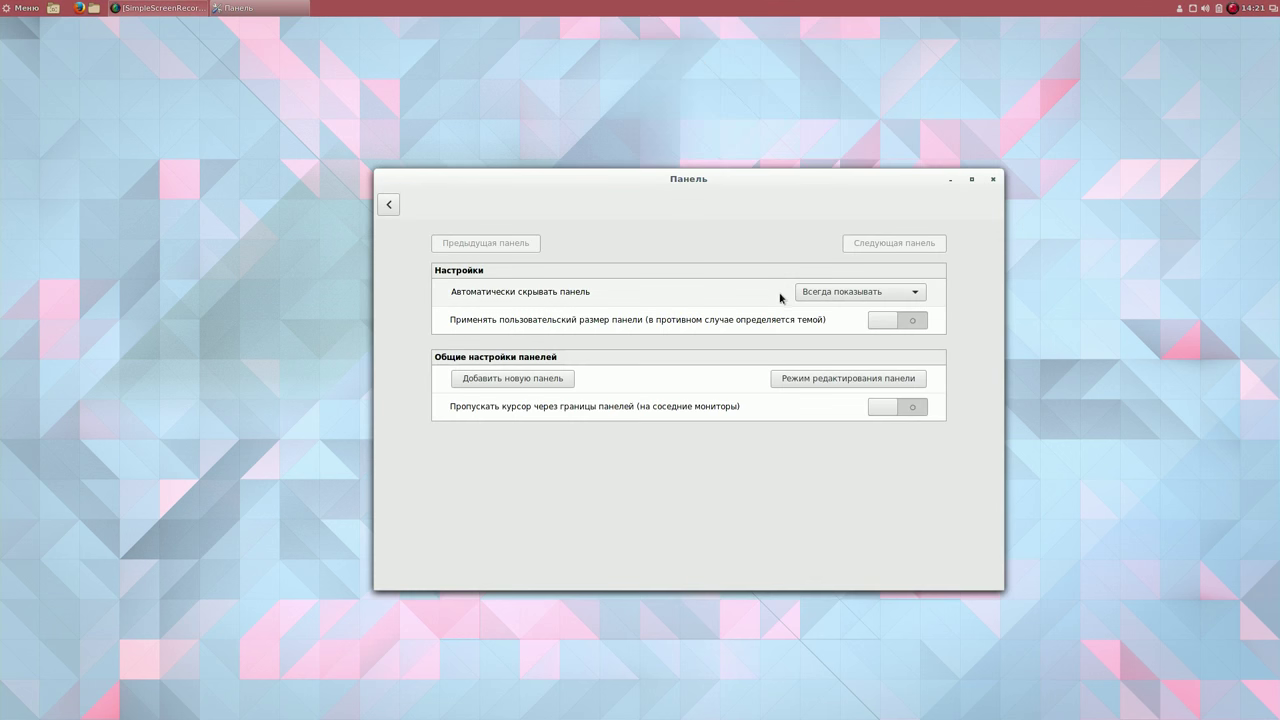
{"action": "left_click", "coordinate": [884, 322]}
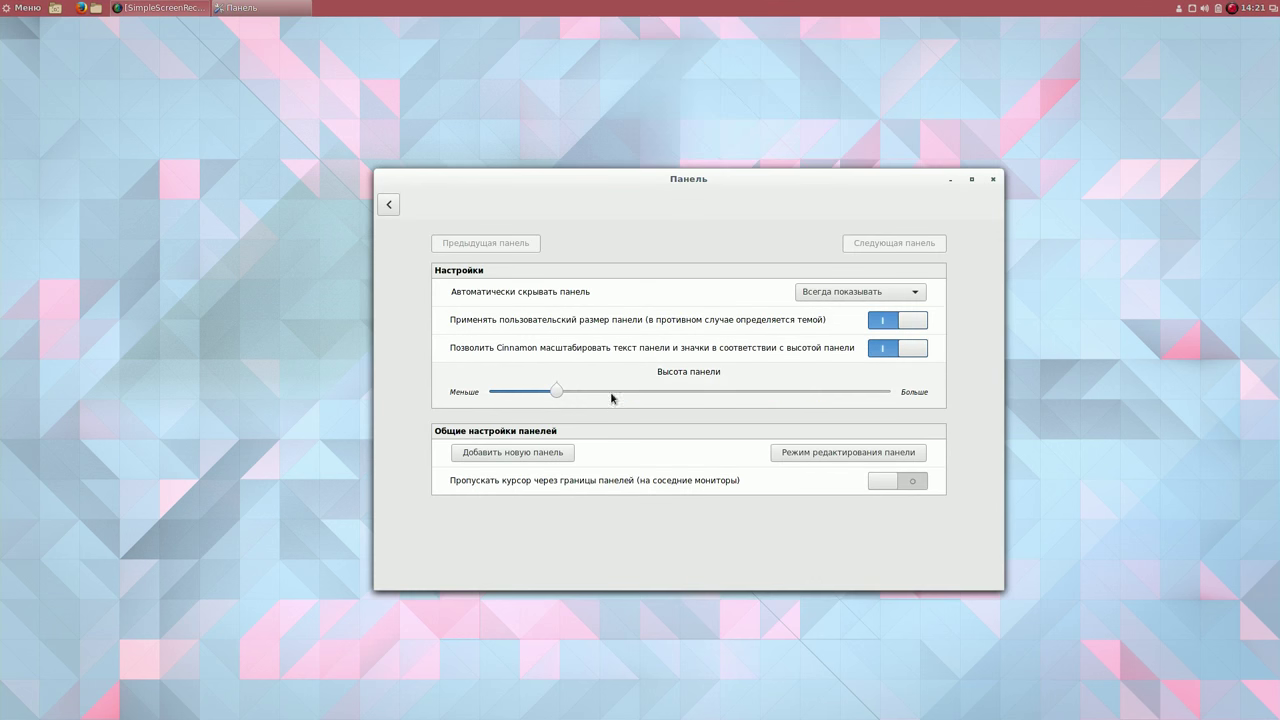
{"action": "left_click_drag", "start_coordinate": [558, 392], "coordinate": [640, 394]}
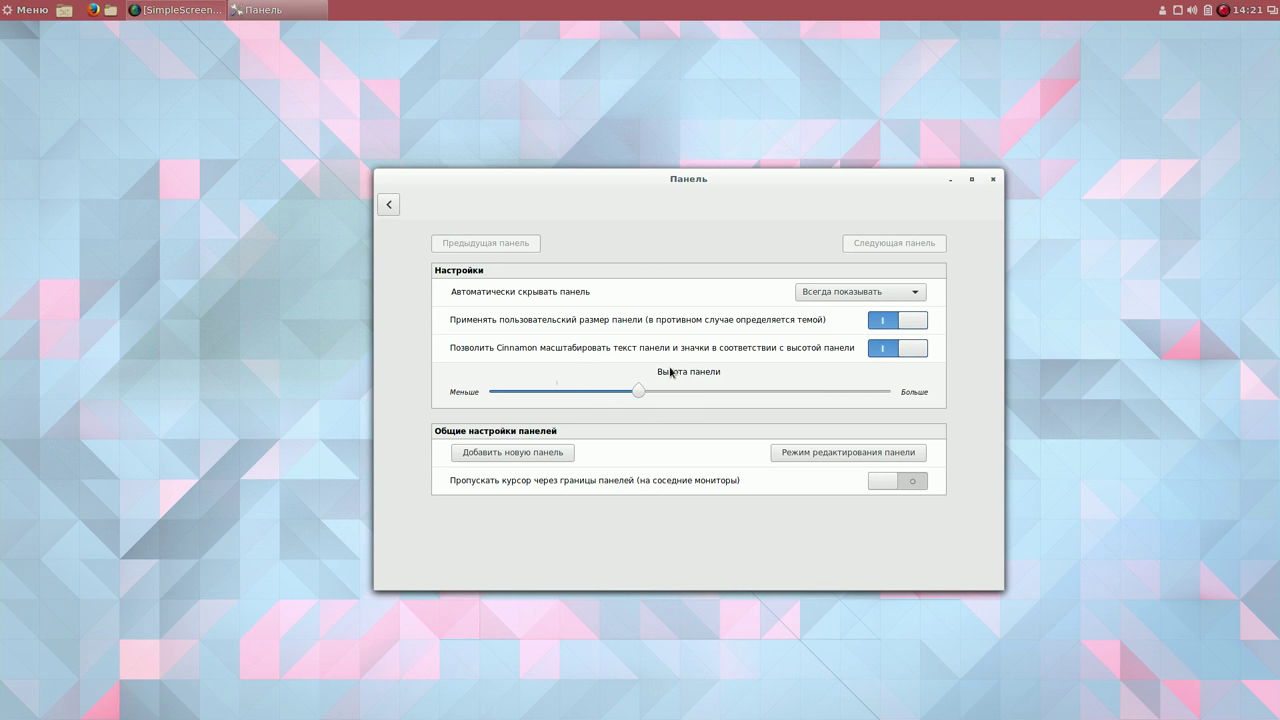
{"action": "left_click", "coordinate": [989, 179]}
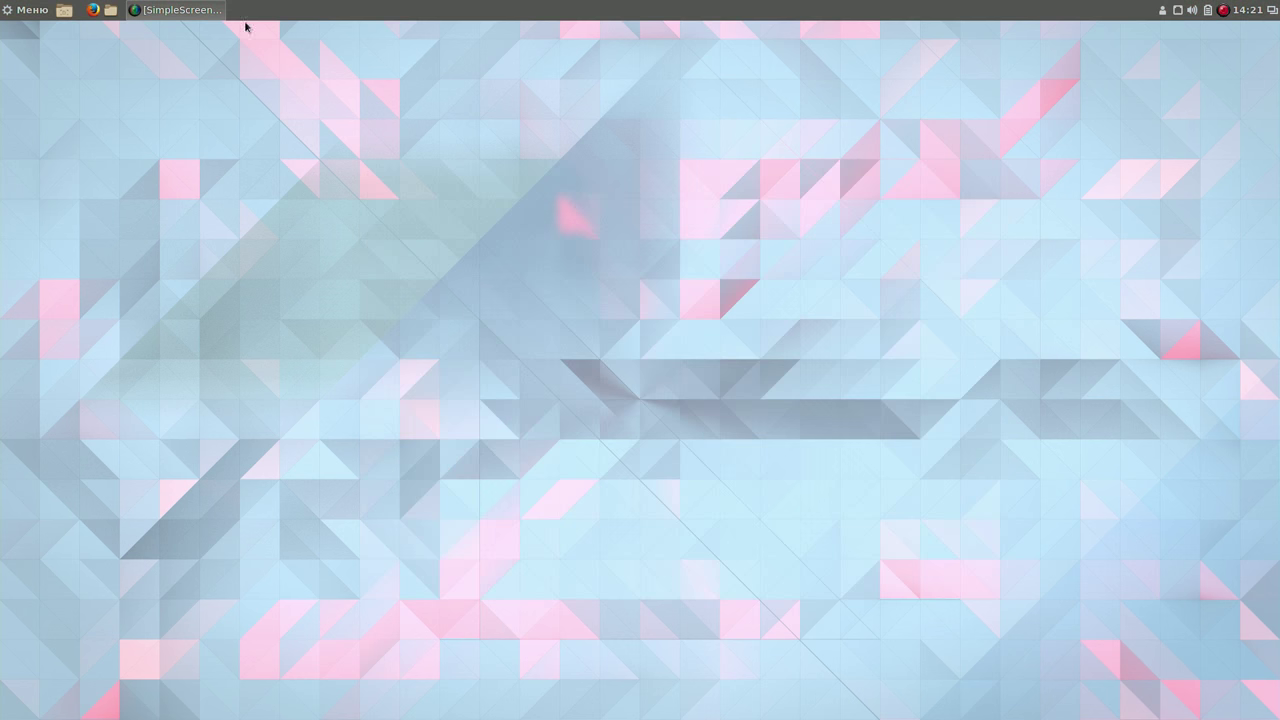
Open System Settings and go to the Themes page to view desktop themes.
{"action": "left_click", "coordinate": [28, 11]}
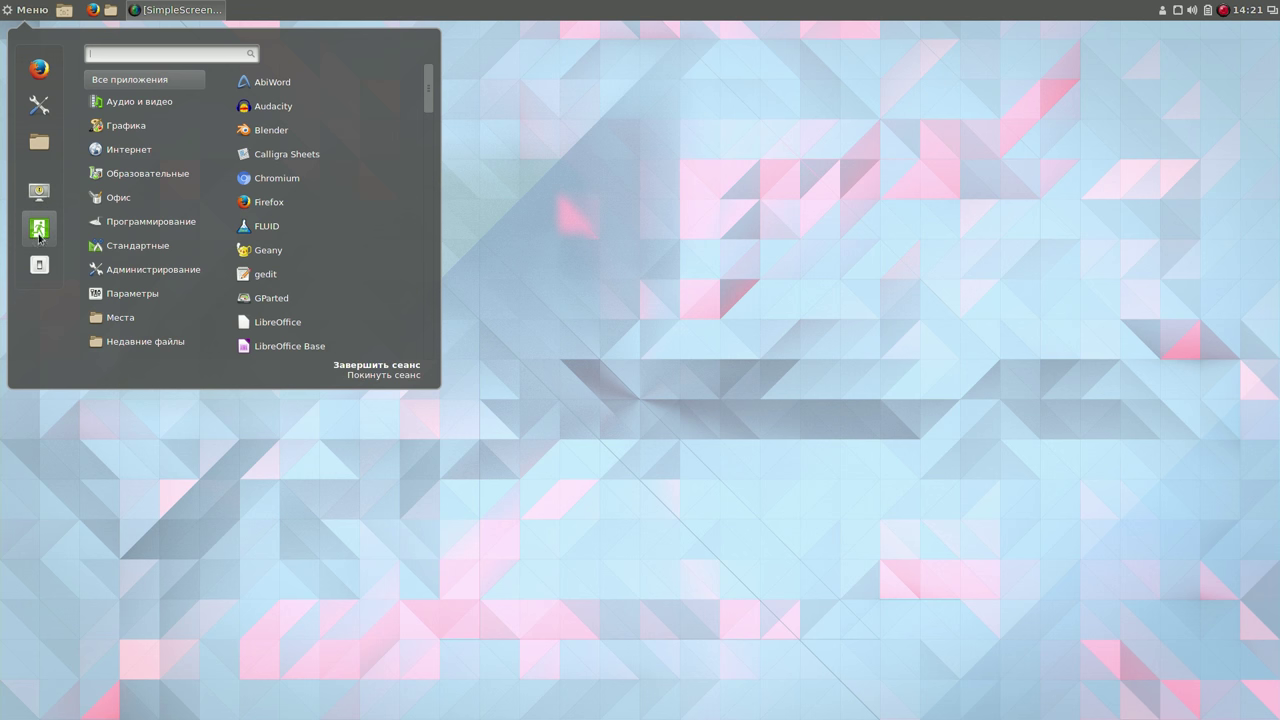
{"action": "left_click", "coordinate": [42, 104]}
{"action": "left_click_drag", "start_coordinate": [575, 188], "coordinate": [481, 99]}
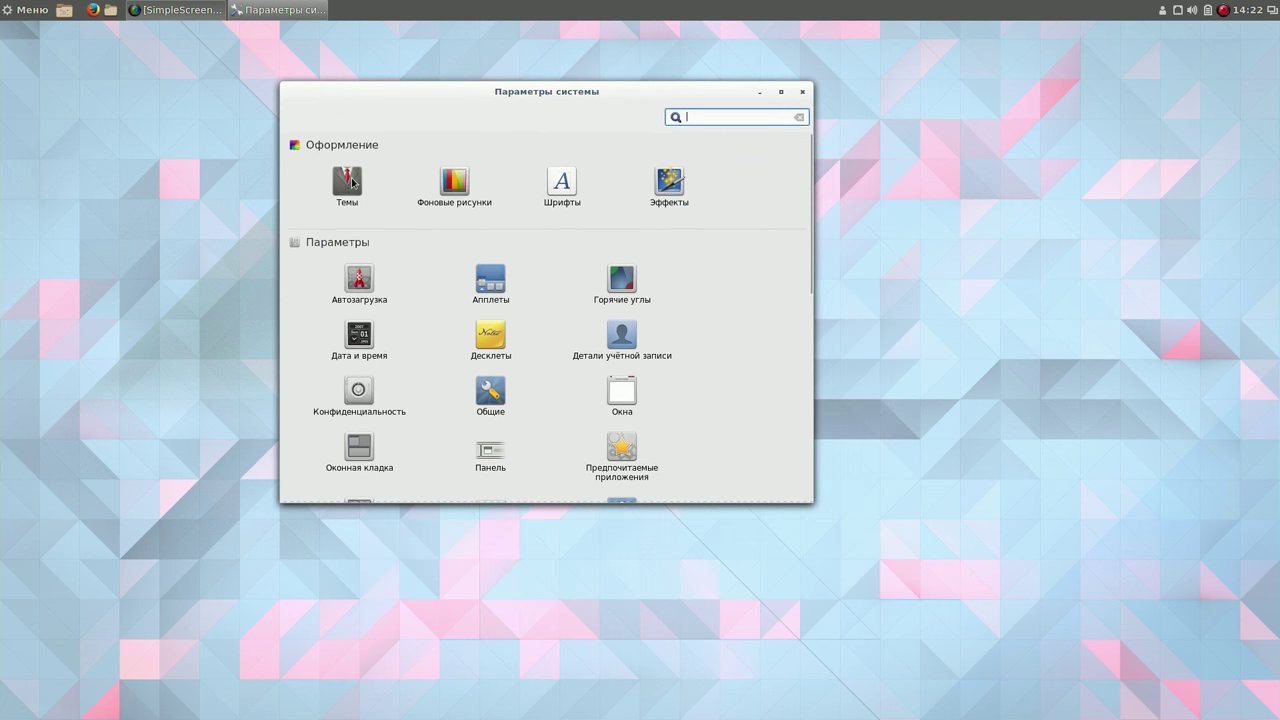
{"action": "left_click", "coordinate": [351, 183]}
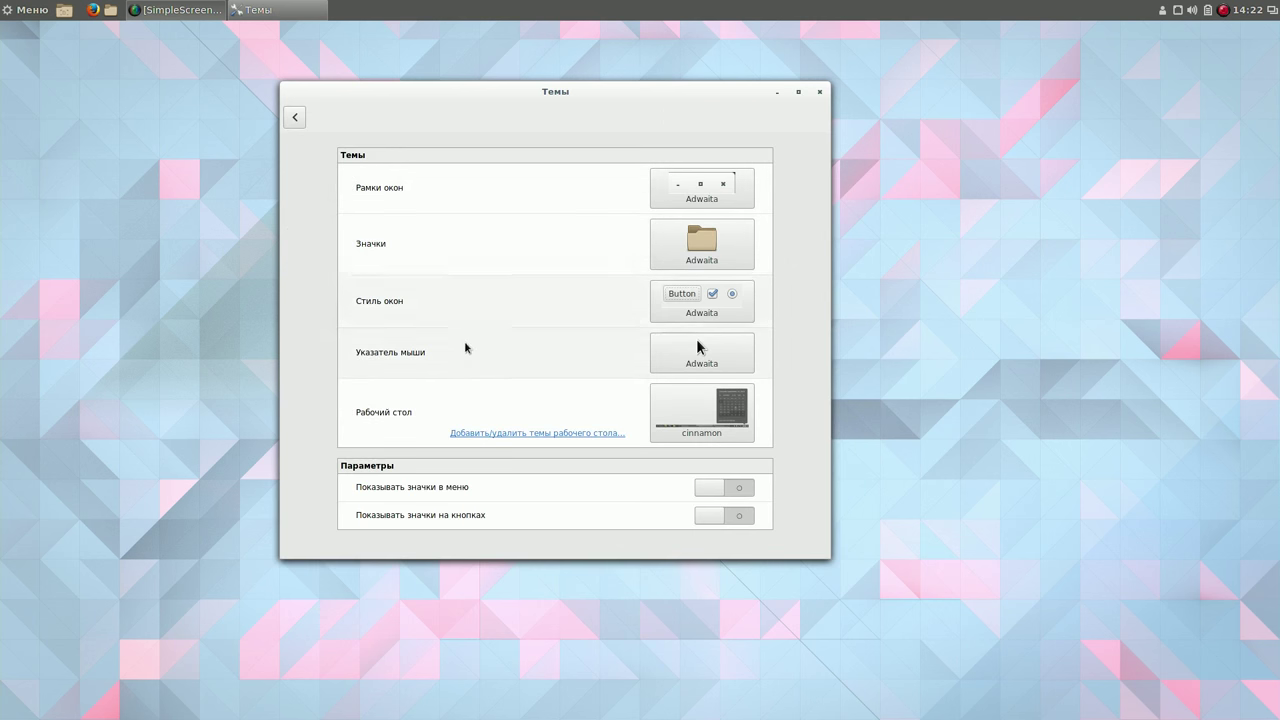
{"action": "left_click", "coordinate": [740, 413]}
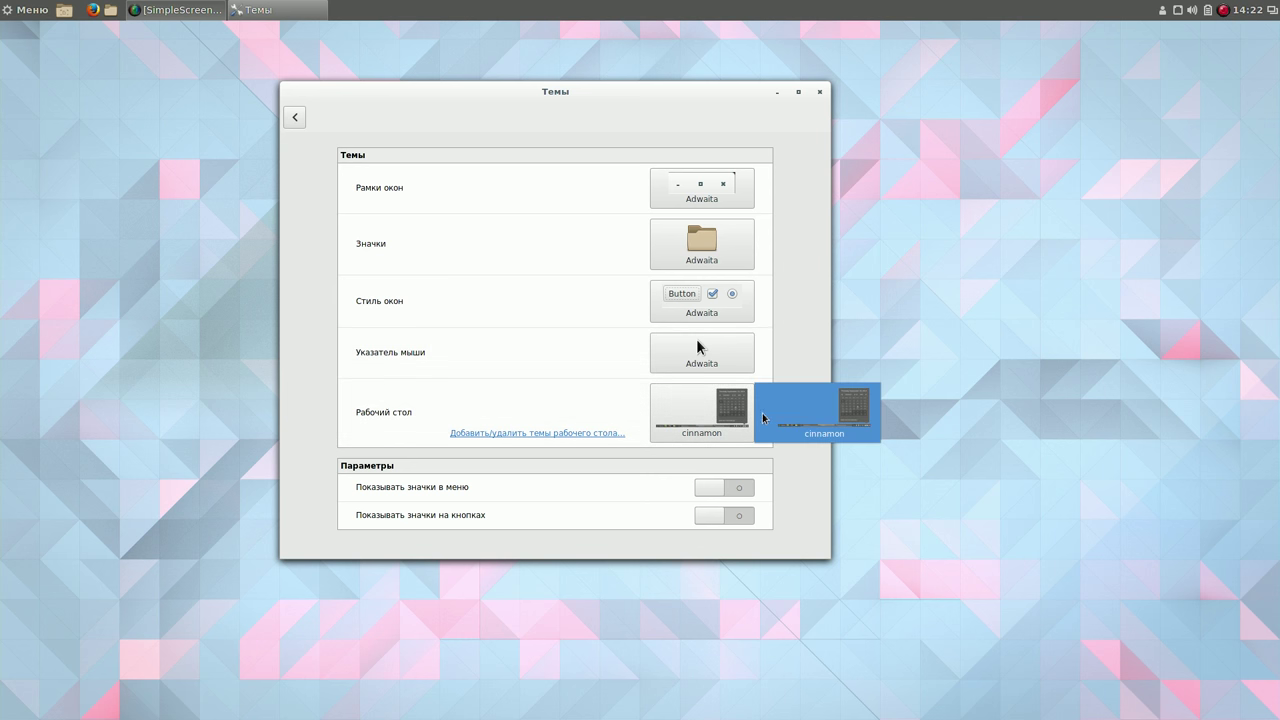
{"action": "left_click", "coordinate": [606, 416]}
Find the Eclipse desktop theme among the online themes and install it.
{"action": "left_click", "coordinate": [558, 433]}
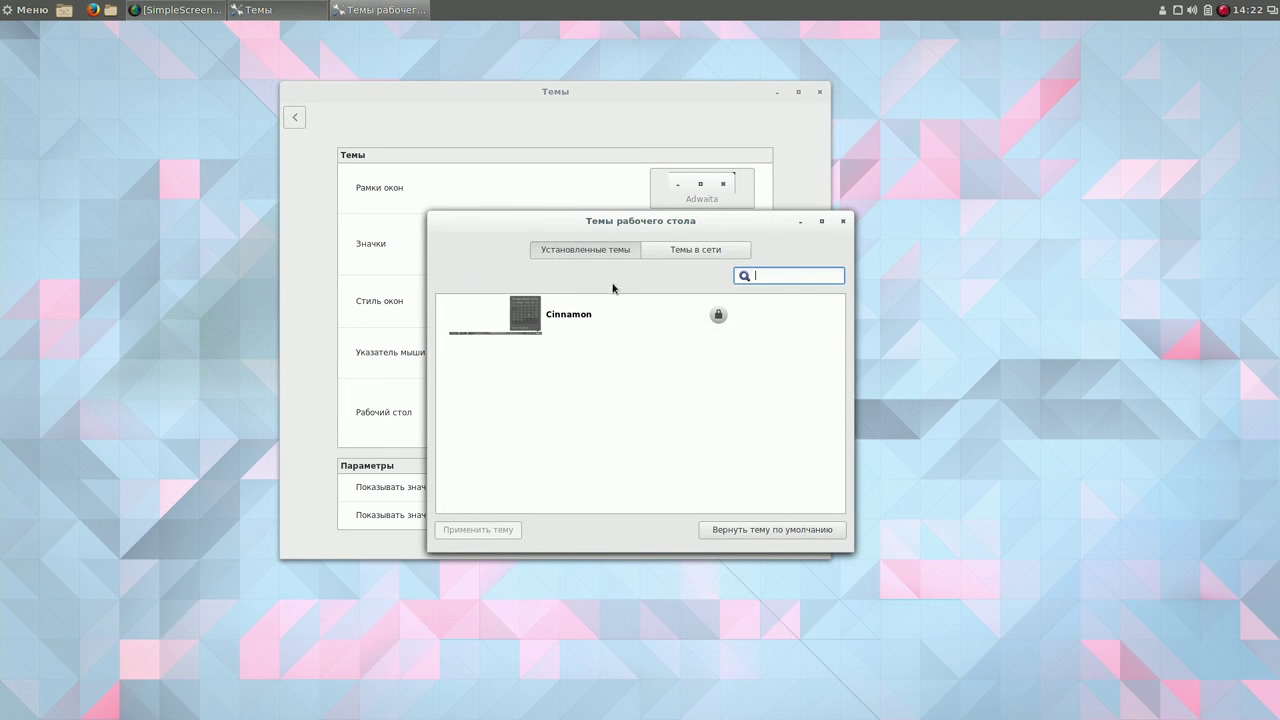
{"action": "left_click", "coordinate": [680, 250]}
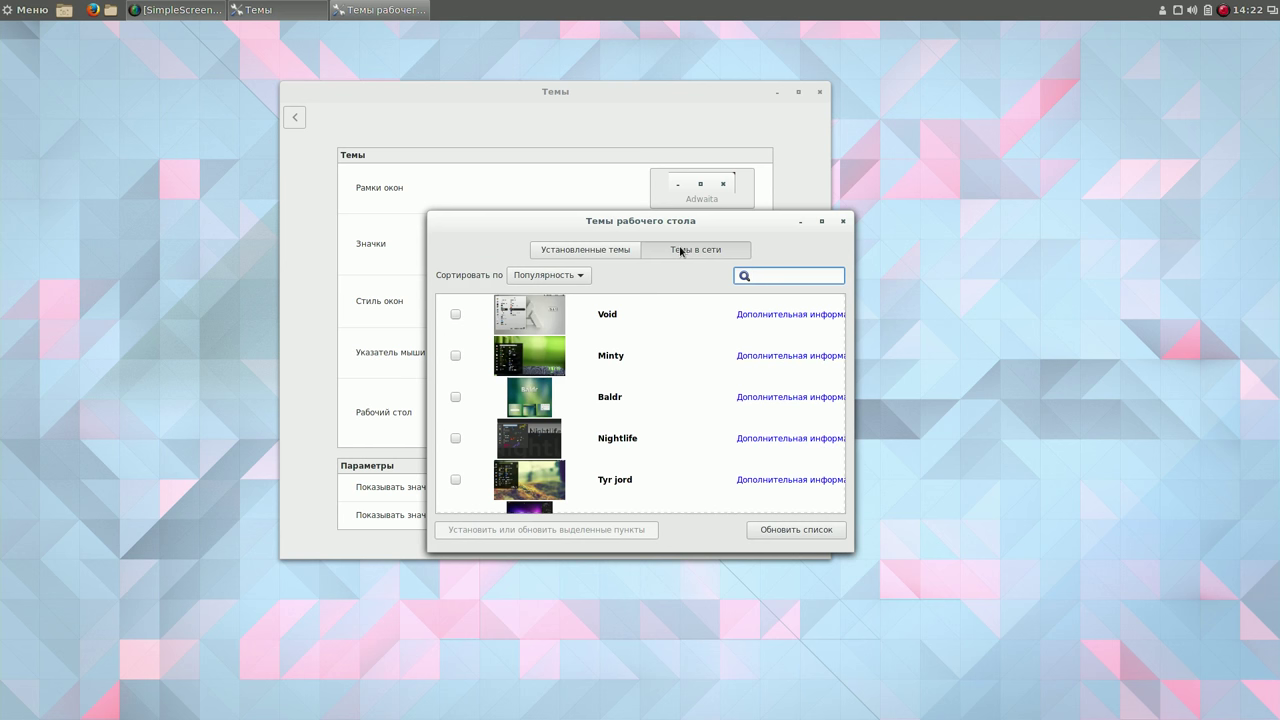
{"action": "left_click_drag", "start_coordinate": [688, 222], "coordinate": [749, 109]}
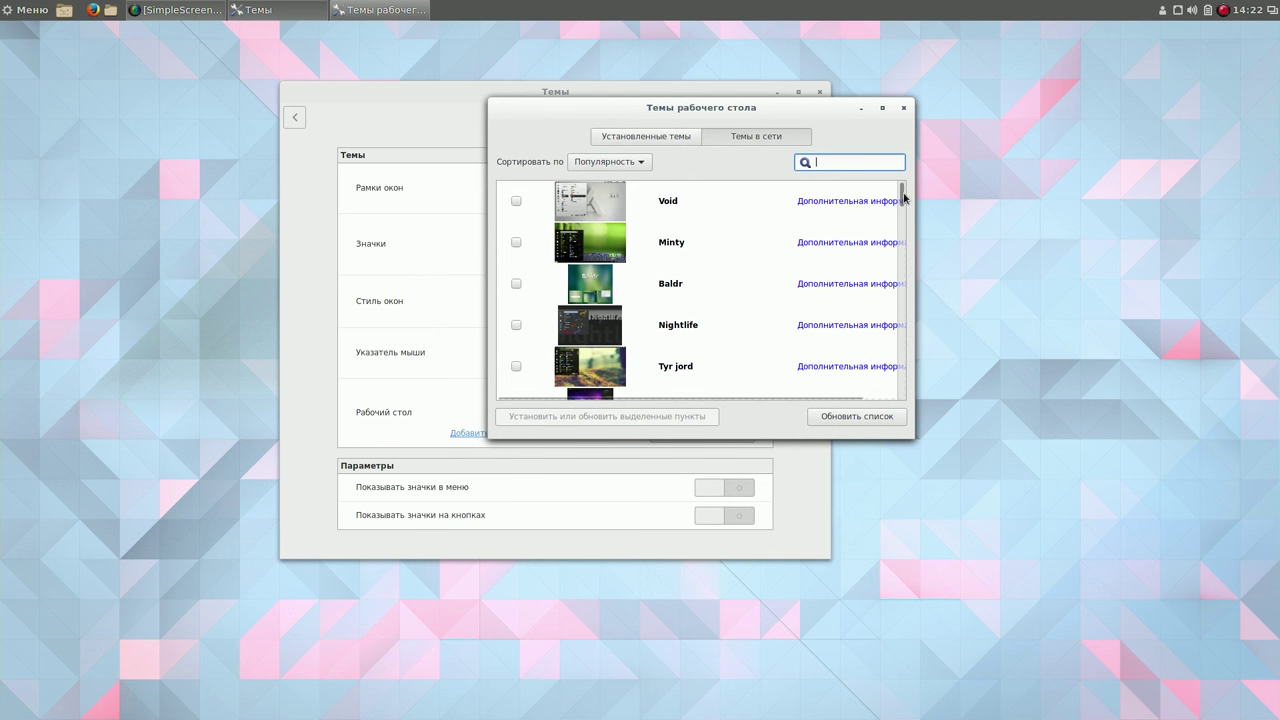
{"action": "scroll", "coordinate": [903, 197], "scroll_direction": "down", "scroll_amount": 1}
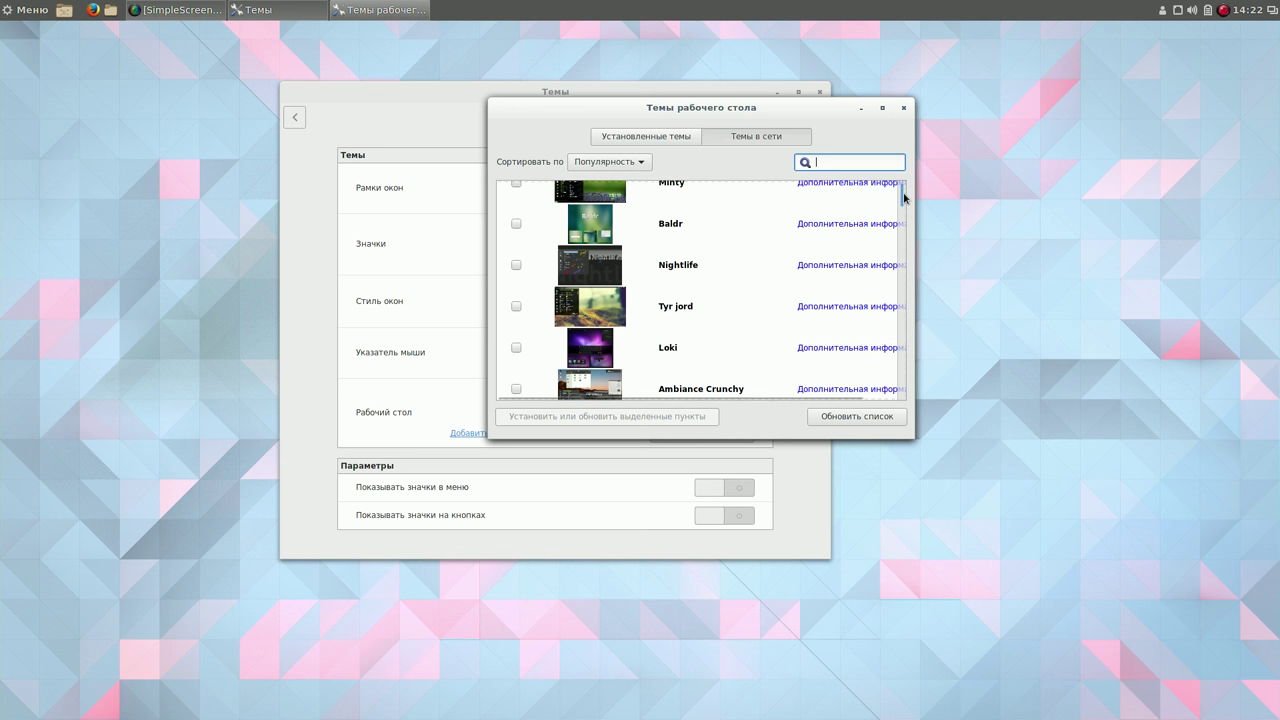
{"action": "scroll", "coordinate": [905, 230], "scroll_direction": "down", "scroll_amount": 1}
{"action": "scroll", "coordinate": [905, 260], "scroll_direction": "down", "scroll_amount": 2}
{"action": "scroll", "coordinate": [906, 390], "scroll_direction": "down", "scroll_amount": 3}
{"action": "scroll", "coordinate": [906, 395], "scroll_direction": "down", "scroll_amount": 3}
{"action": "scroll", "coordinate": [906, 405], "scroll_direction": "down", "scroll_amount": 2}
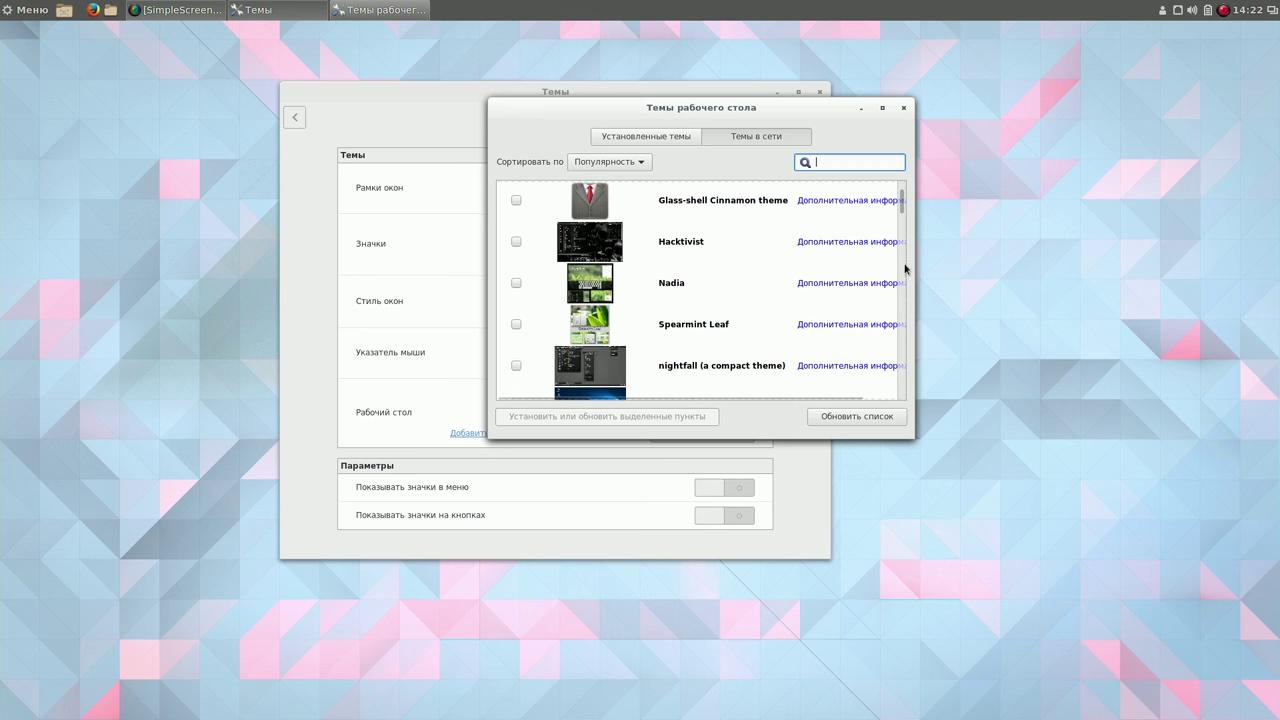
{"action": "left_click_drag", "start_coordinate": [902, 210], "coordinate": [904, 245]}
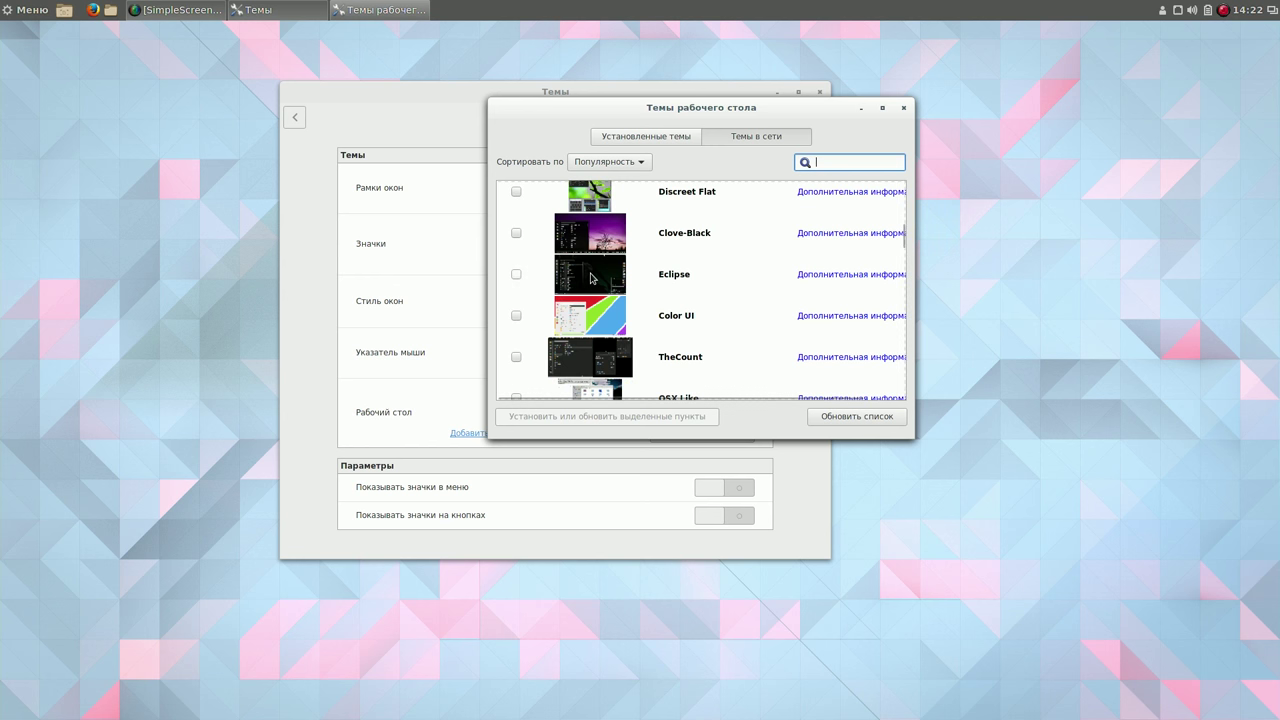
{"action": "left_click", "coordinate": [516, 274]}
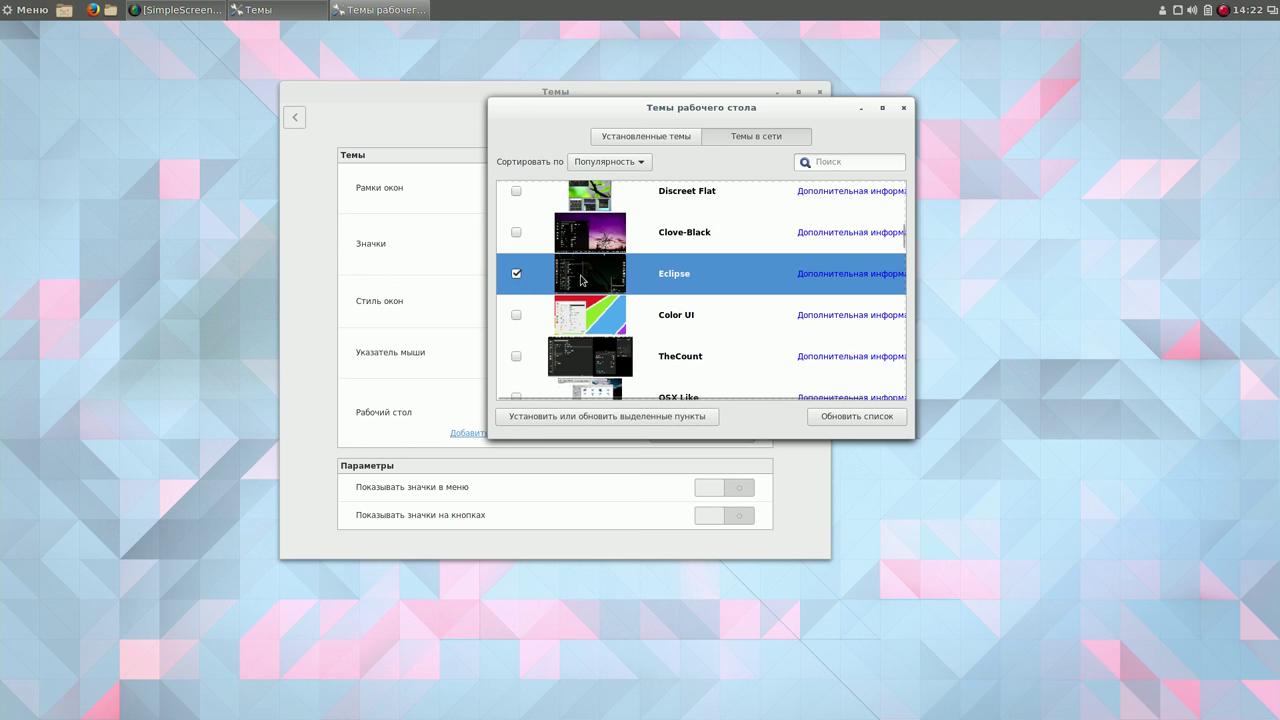
{"action": "left_click", "coordinate": [679, 416]}
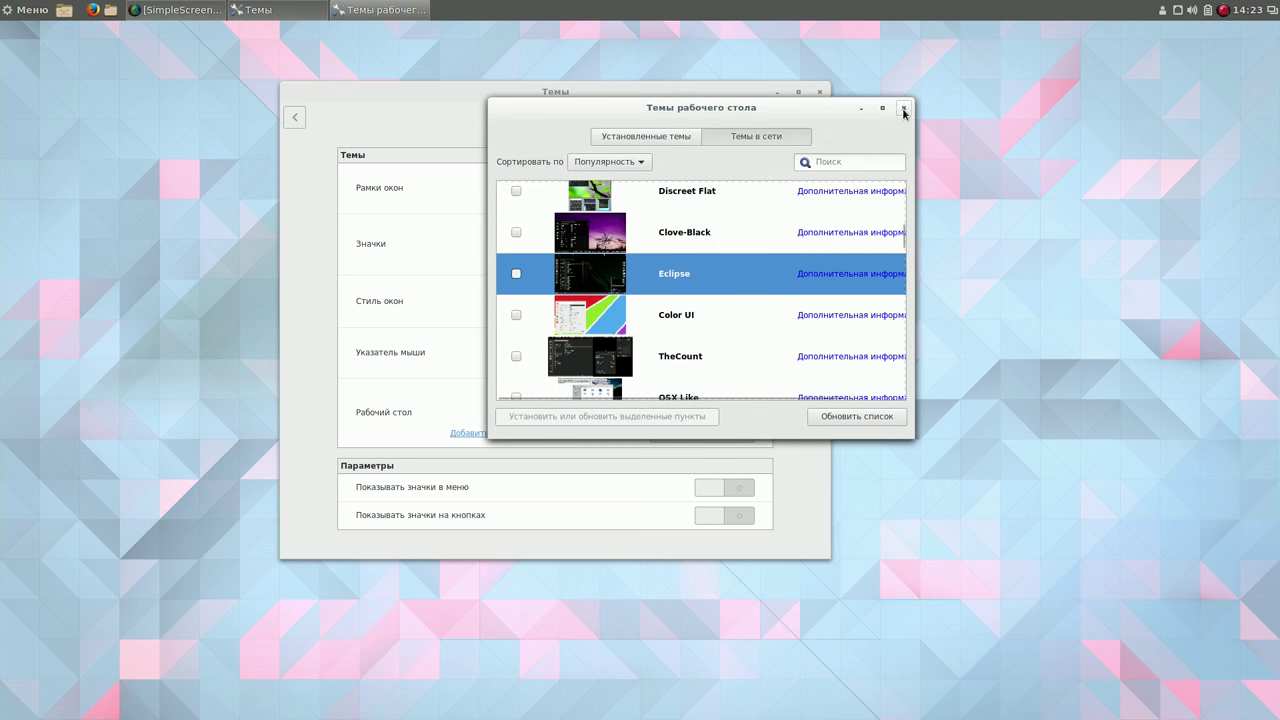
{"action": "left_click", "coordinate": [903, 108]}
Apply Eclipse as the desktop theme and return to the System Settings overview.
{"action": "left_click", "coordinate": [684, 425]}
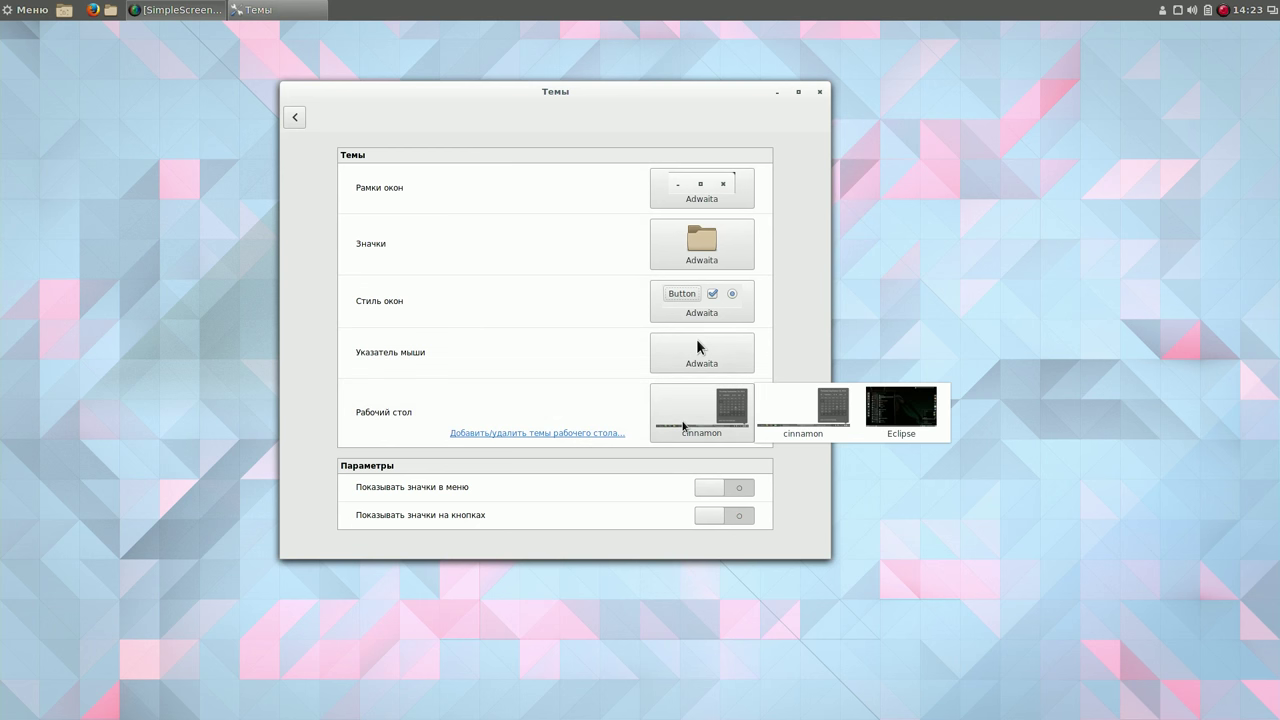
{"action": "left_click", "coordinate": [906, 413]}
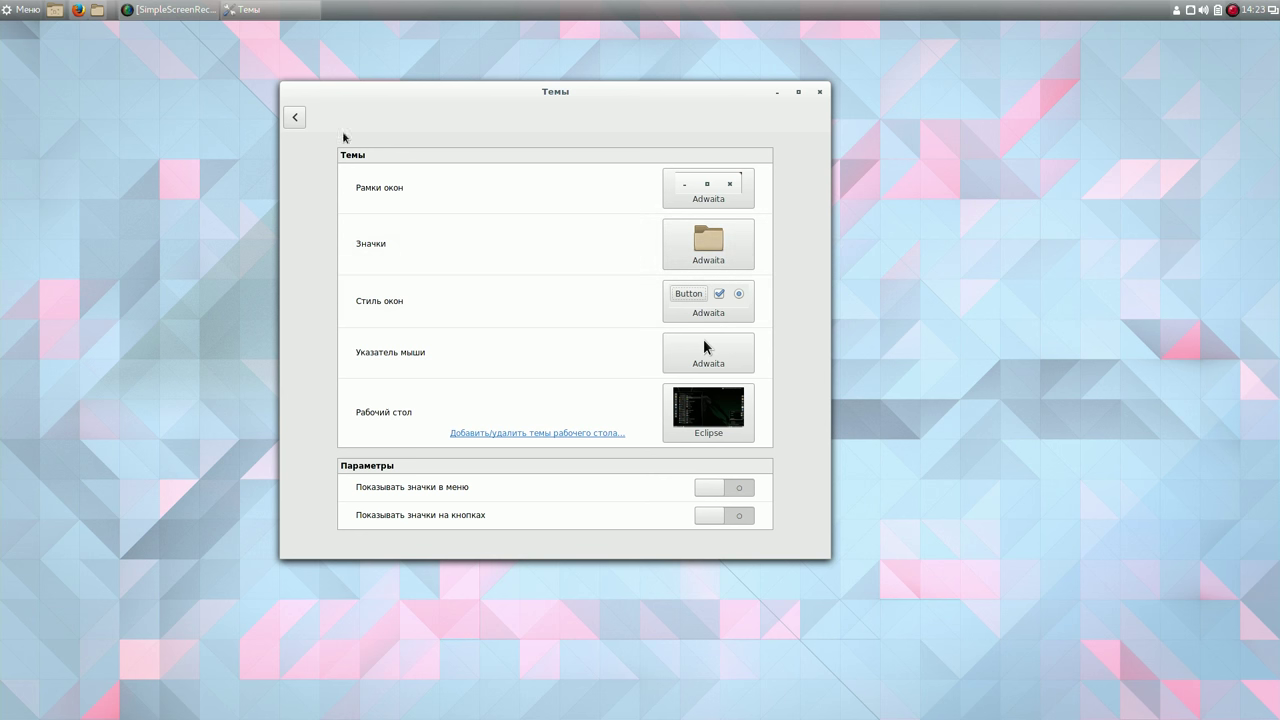
{"action": "left_click", "coordinate": [294, 117]}
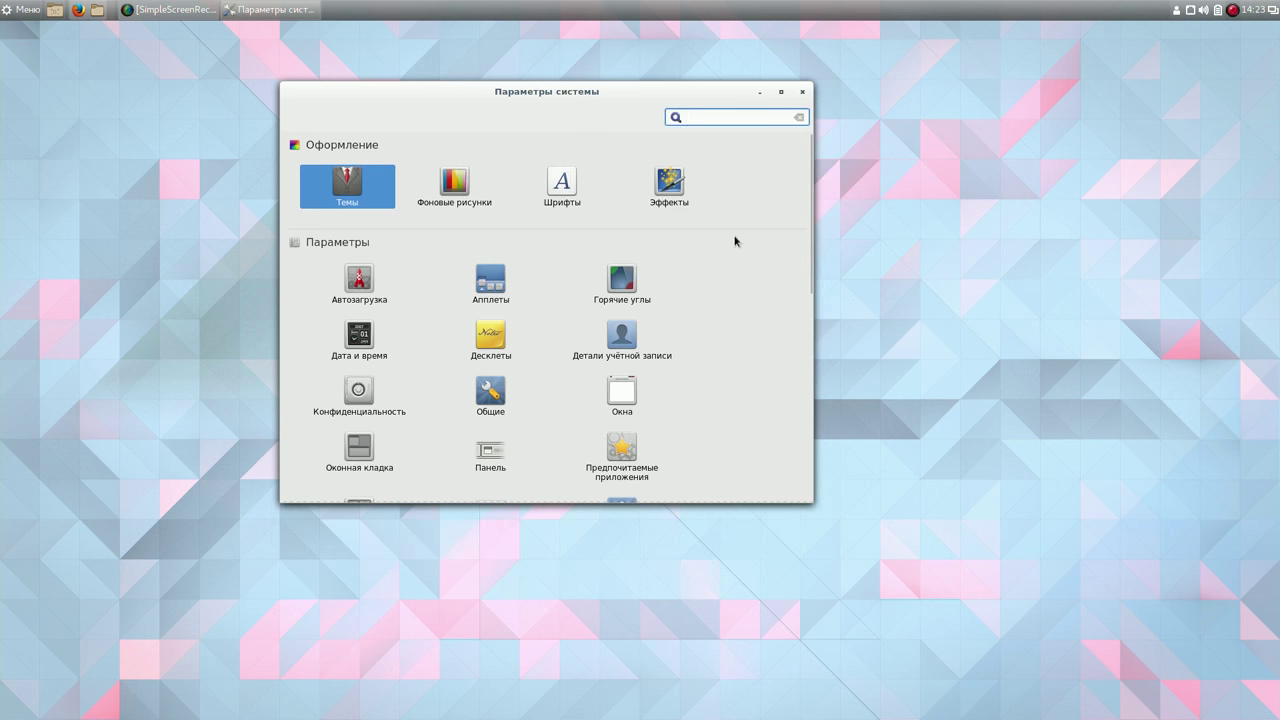
{"action": "left_click_drag", "start_coordinate": [809, 187], "coordinate": [811, 308]}
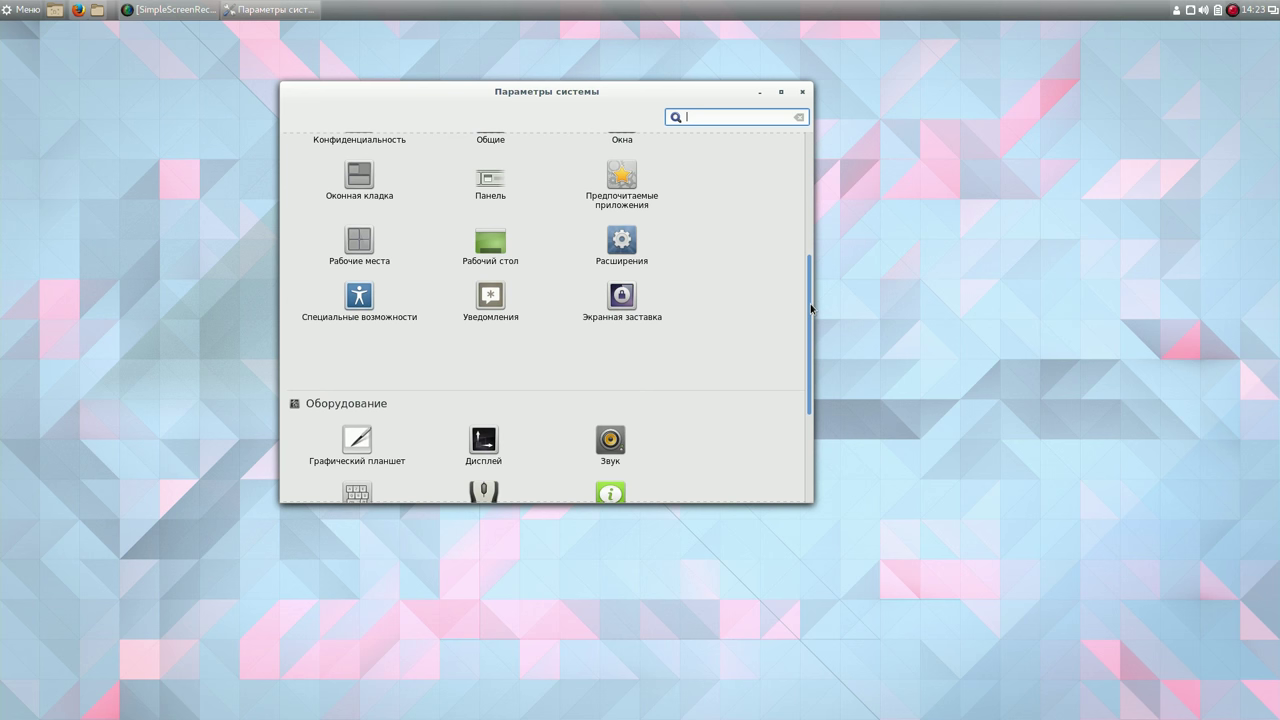
In Preferred Applications, set the web browser to Chromium and the terminal to XTerm.
{"action": "left_click", "coordinate": [622, 178]}
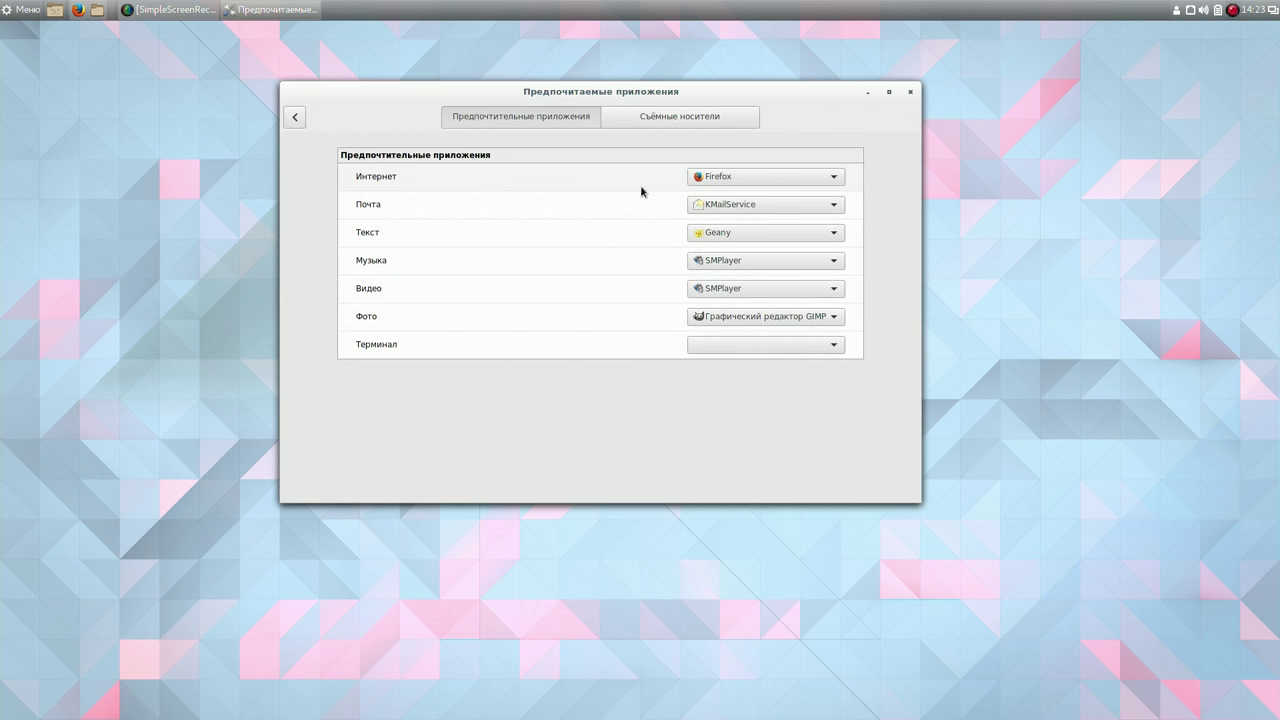
{"action": "left_click", "coordinate": [835, 178]}
{"action": "left_click", "coordinate": [823, 196]}
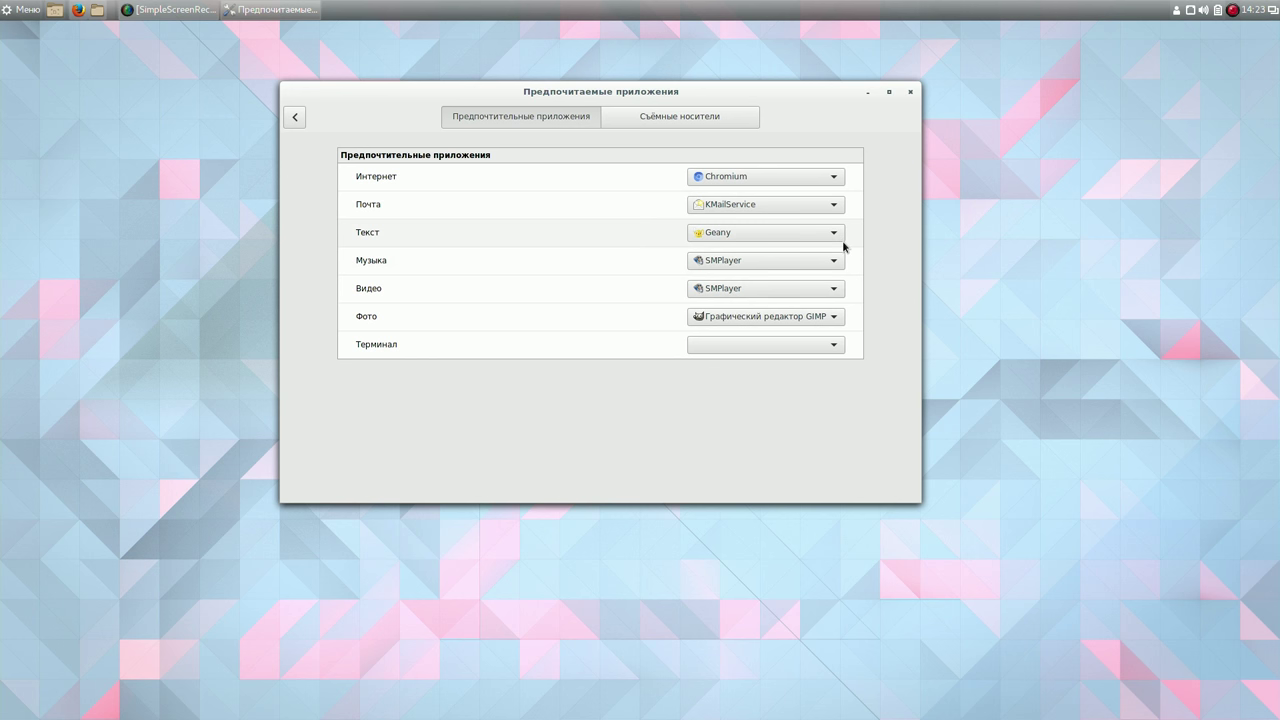
{"action": "left_click", "coordinate": [835, 345]}
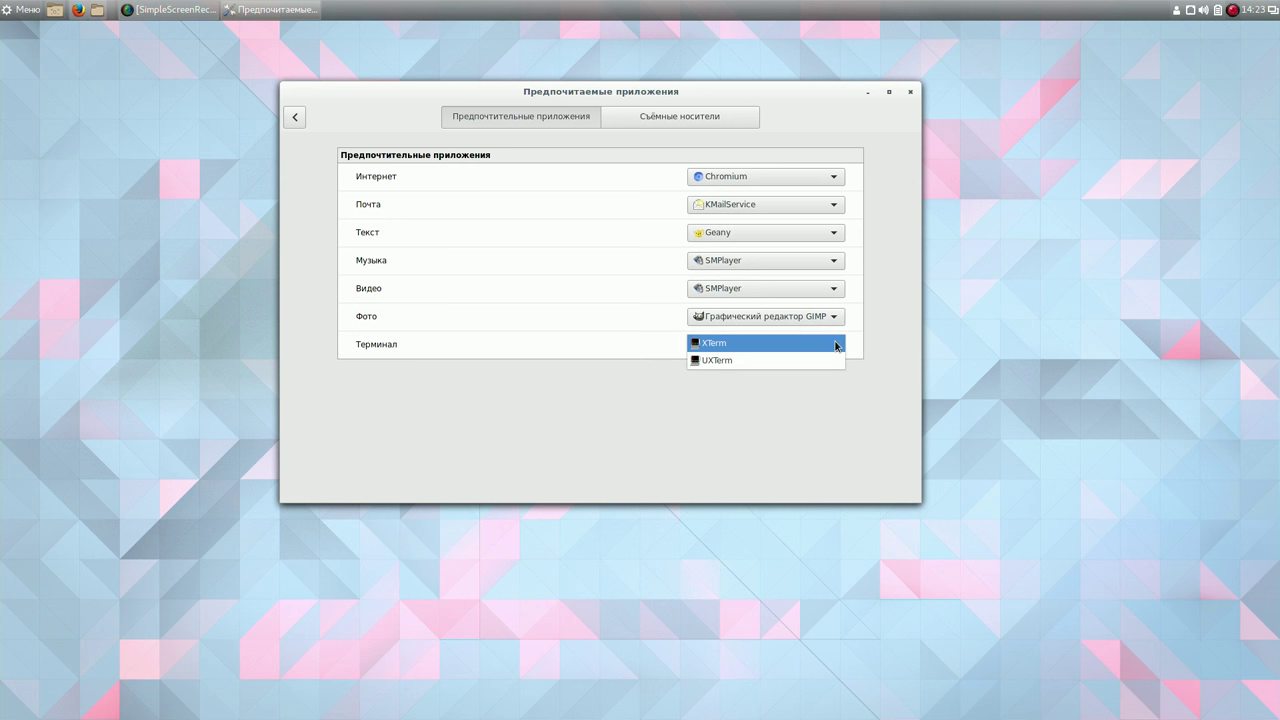
{"action": "left_click", "coordinate": [836, 344]}
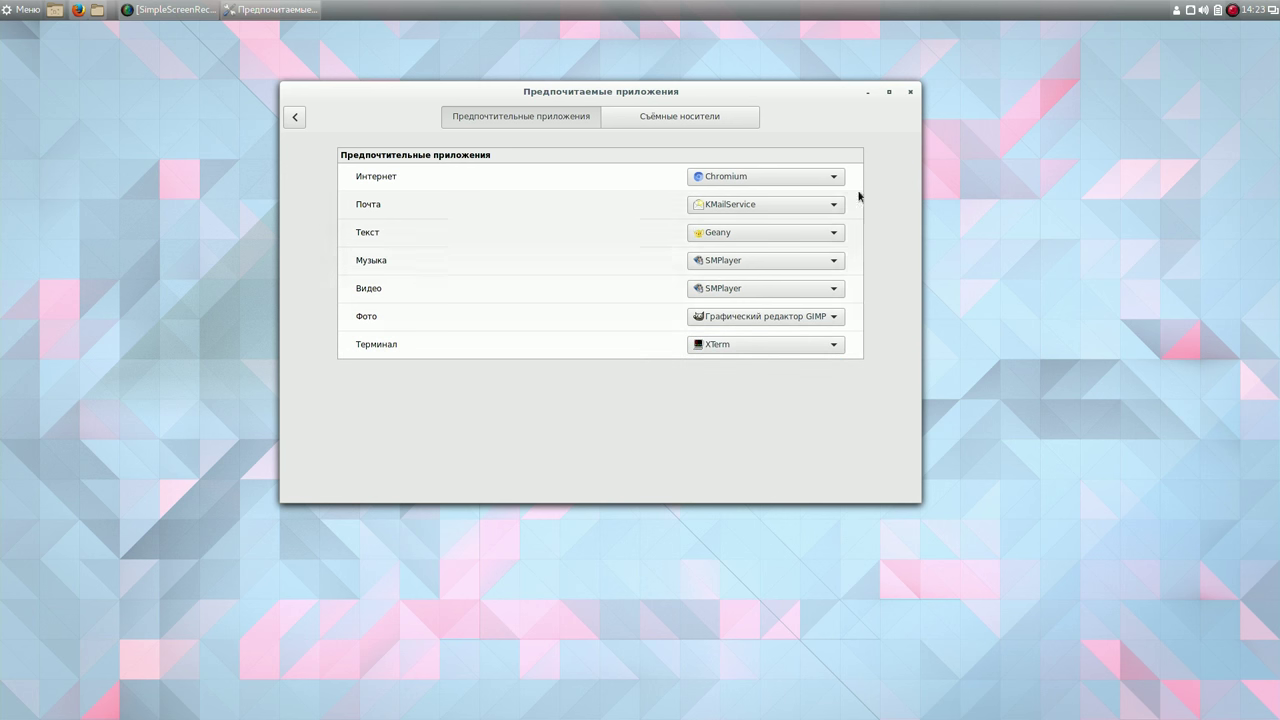
{"action": "left_click", "coordinate": [294, 118]}
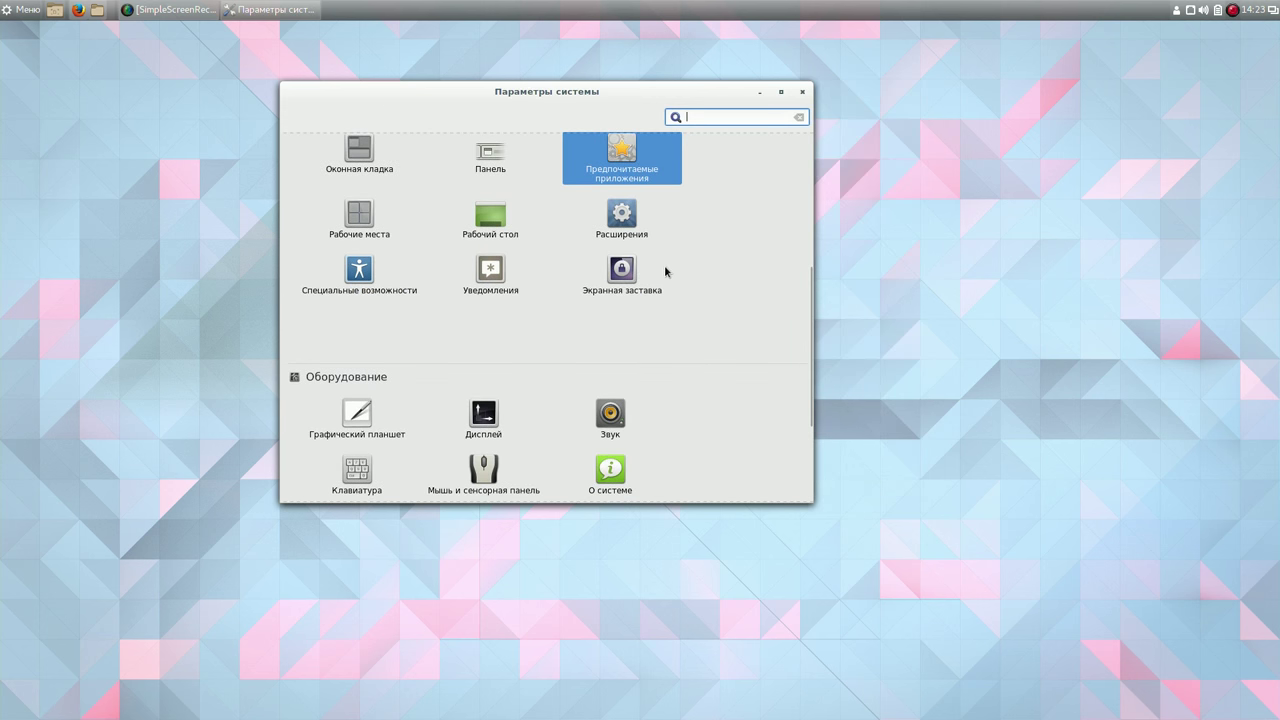
Set the screensaver idle lock to Never and disable locking when the screen turns off.
{"action": "left_click", "coordinate": [624, 270]}
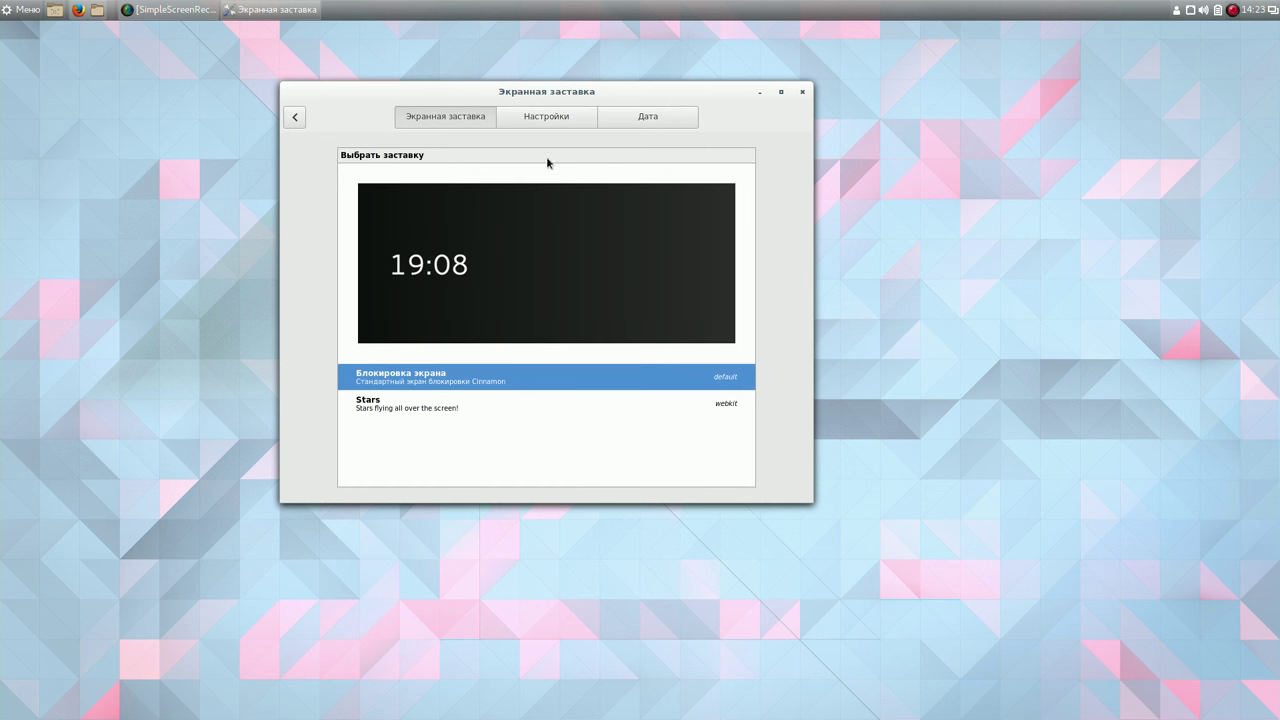
{"action": "left_click", "coordinate": [554, 118]}
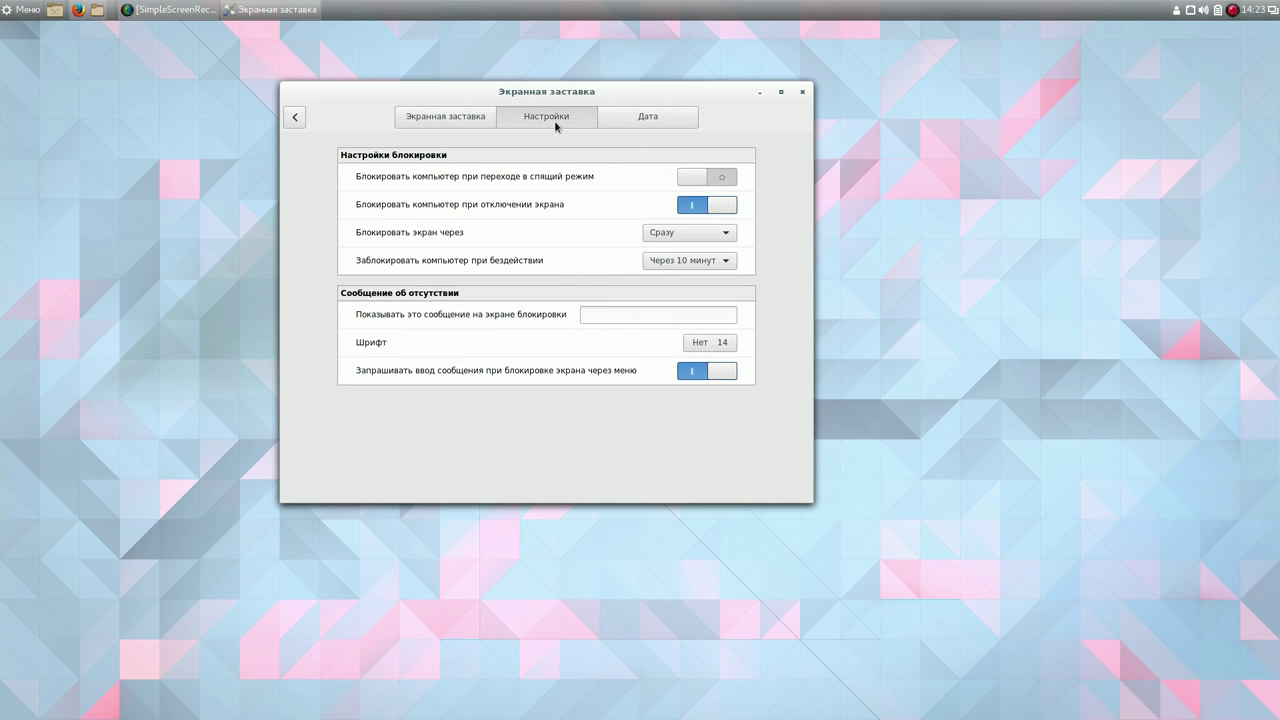
{"action": "left_click", "coordinate": [727, 261]}
{"action": "left_click", "coordinate": [712, 207]}
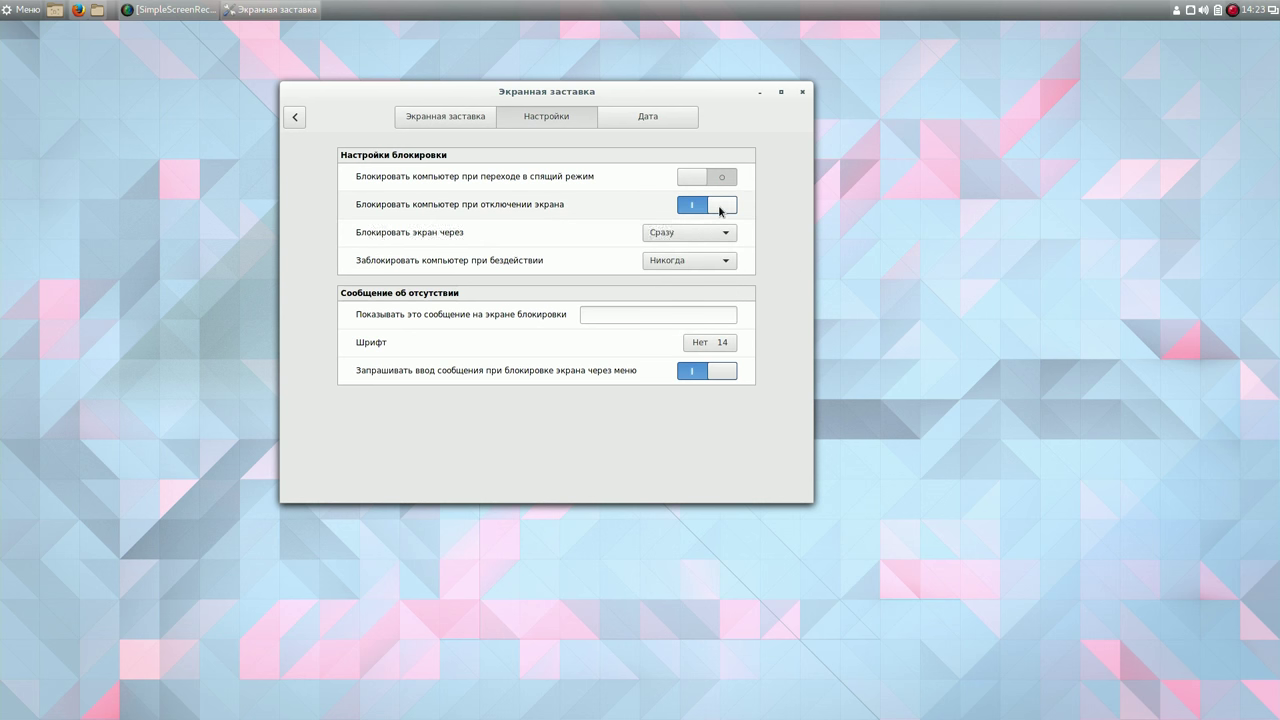
{"action": "left_click", "coordinate": [720, 207]}
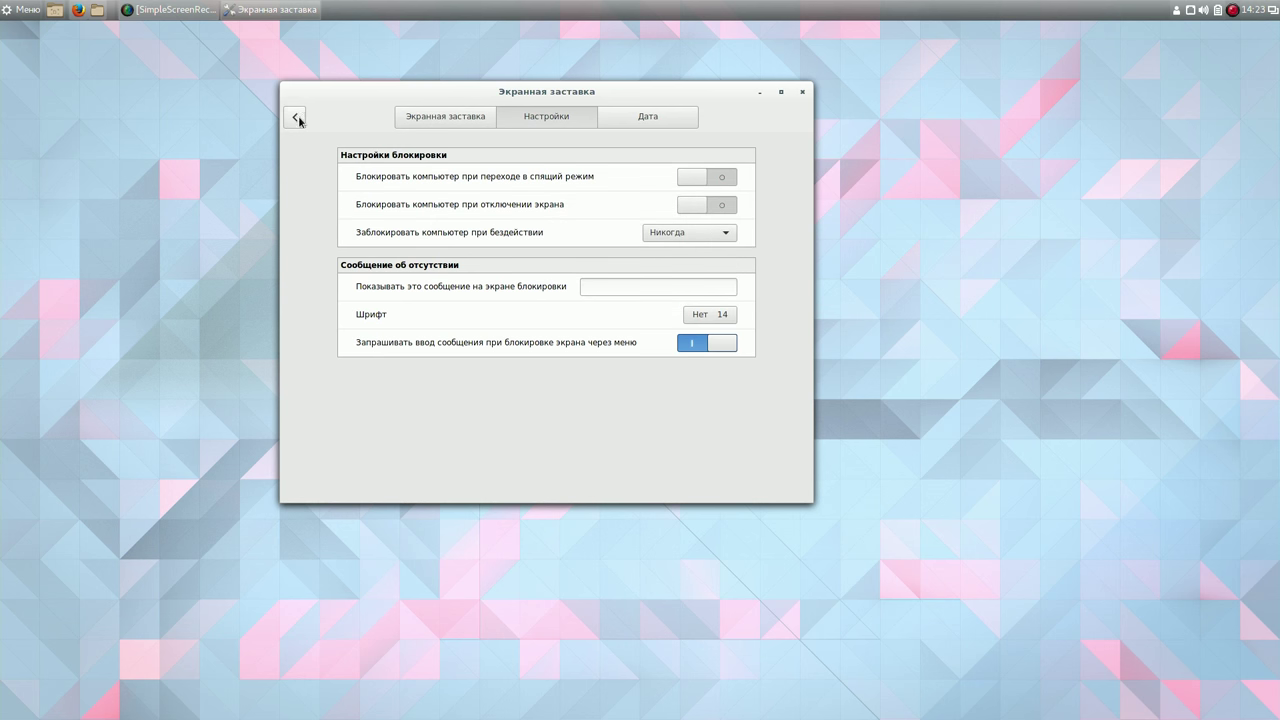
{"action": "left_click", "coordinate": [296, 118]}
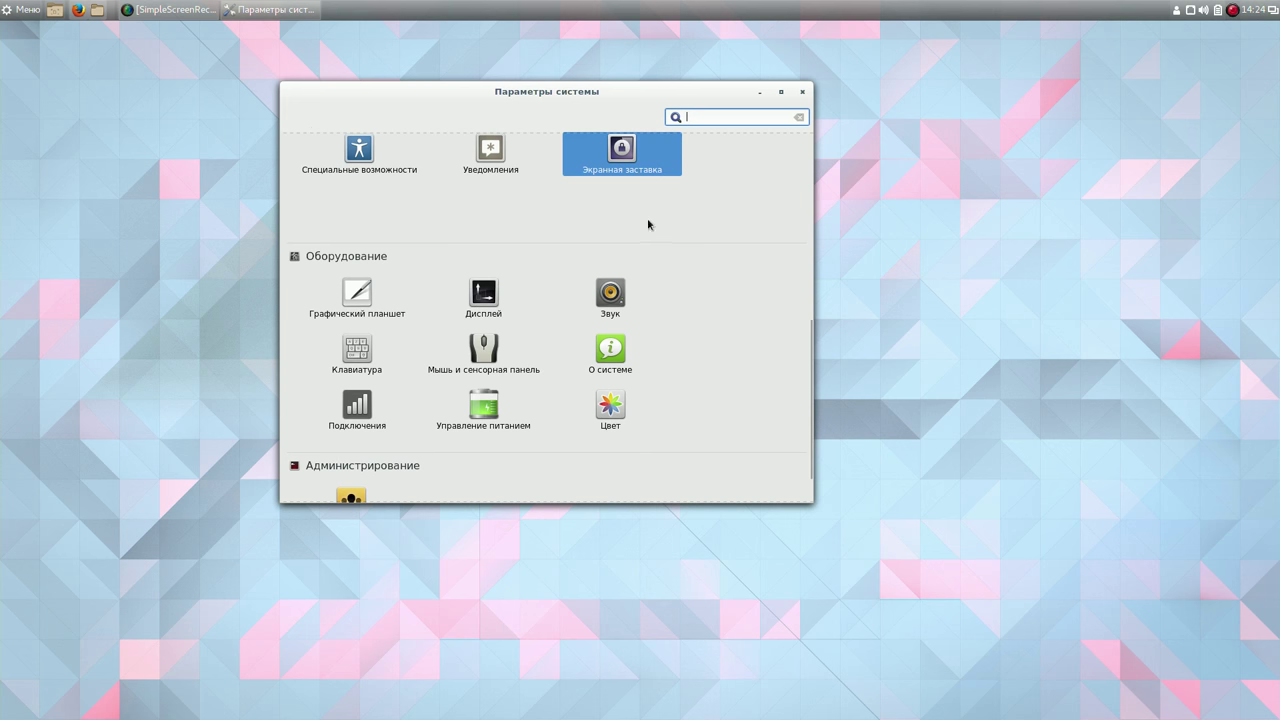
Recheck the screen lock settings, then open Power Management.
{"action": "left_click", "coordinate": [637, 165]}
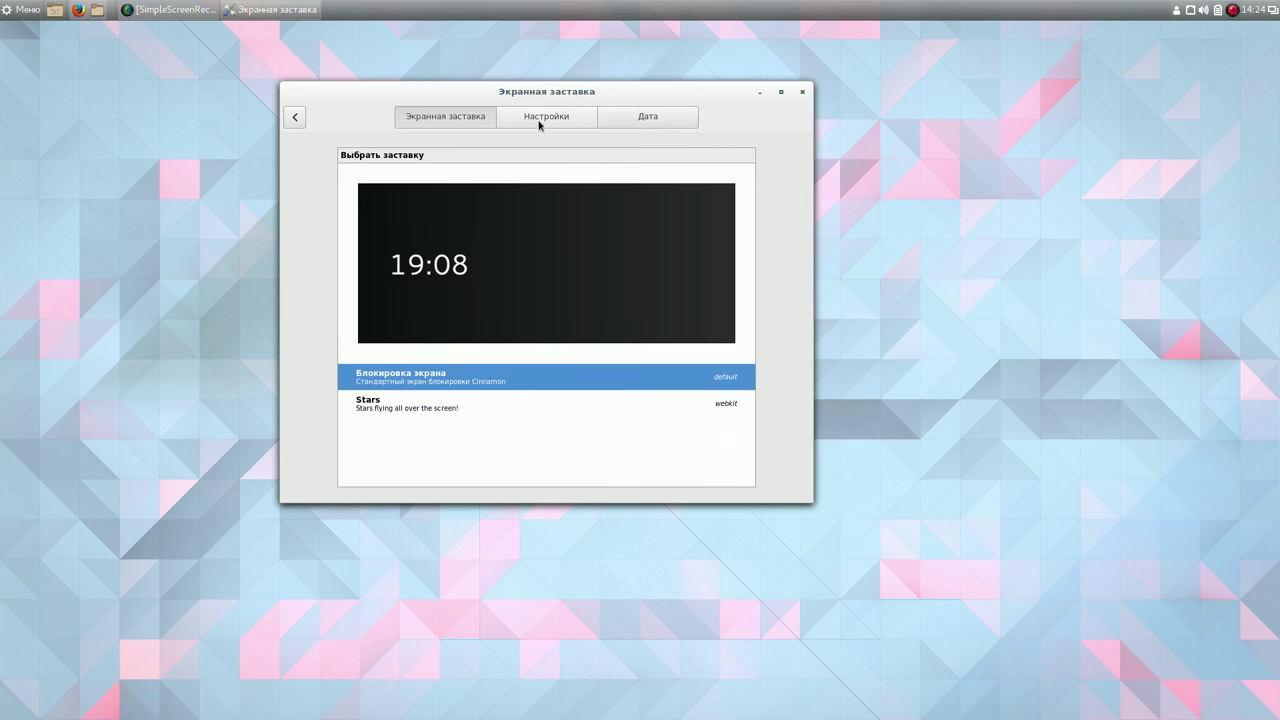
{"action": "left_click", "coordinate": [540, 121]}
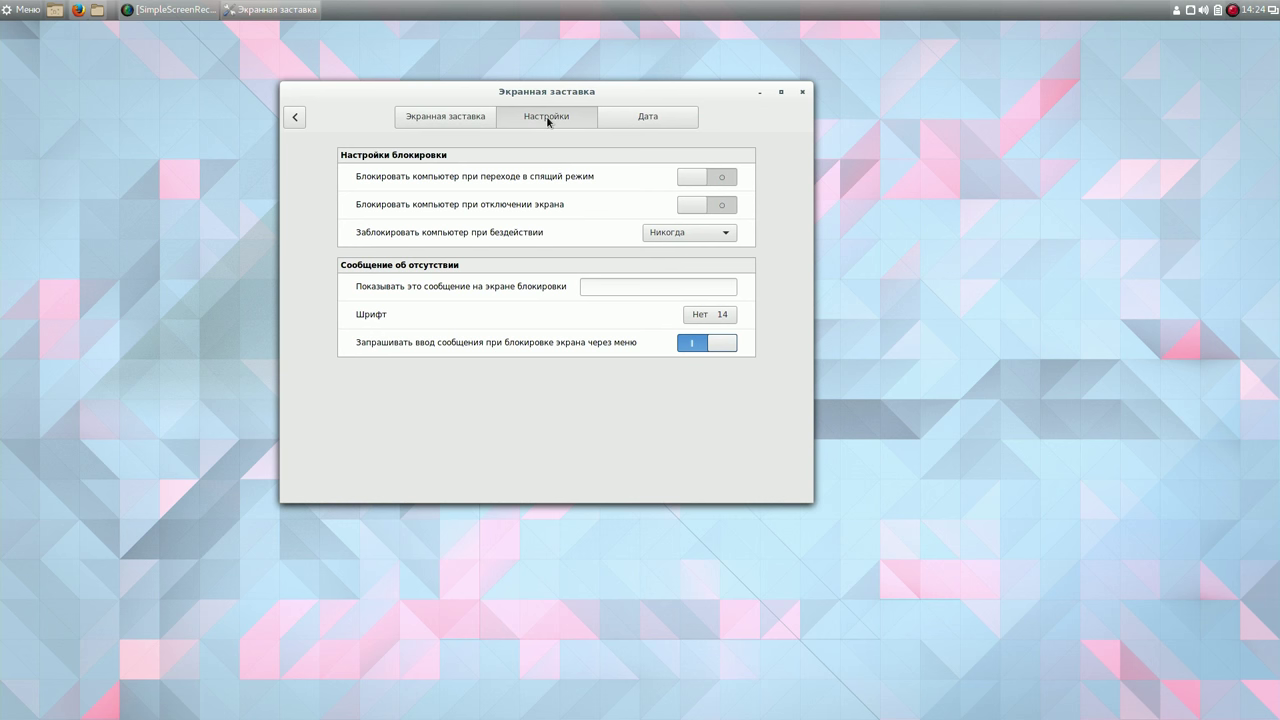
{"action": "left_click", "coordinate": [297, 118]}
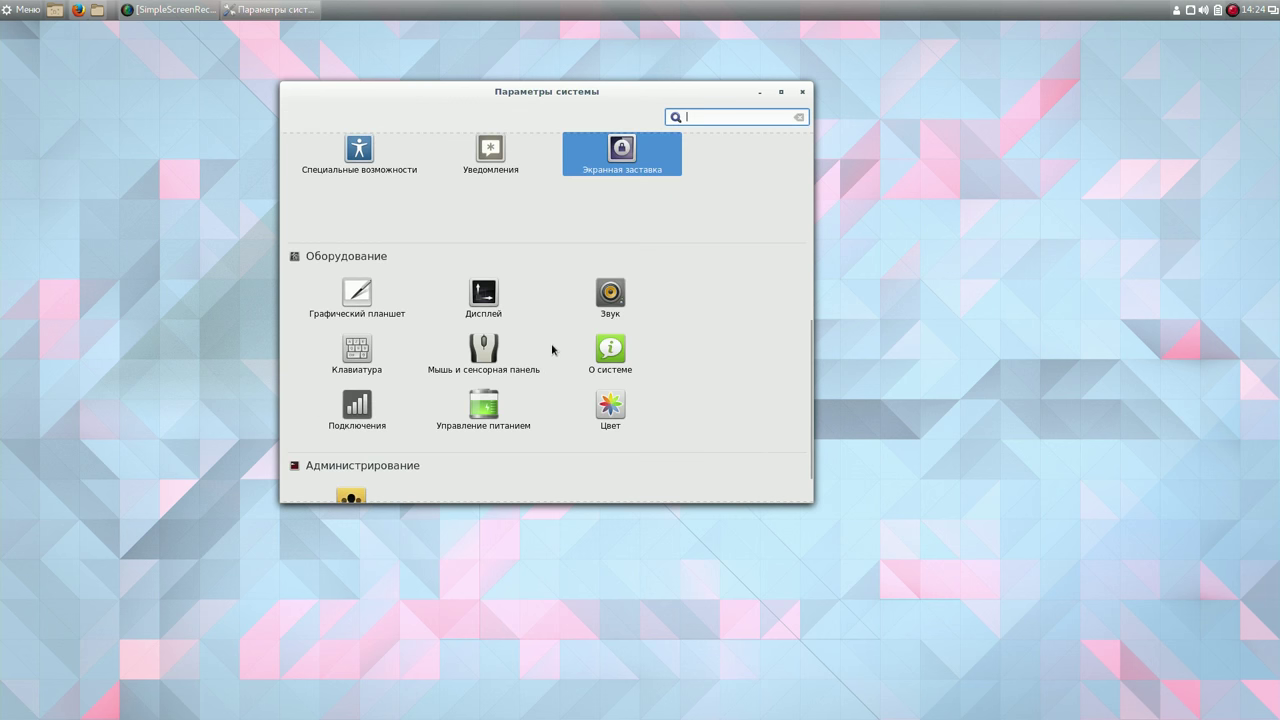
{"action": "left_click", "coordinate": [493, 403]}
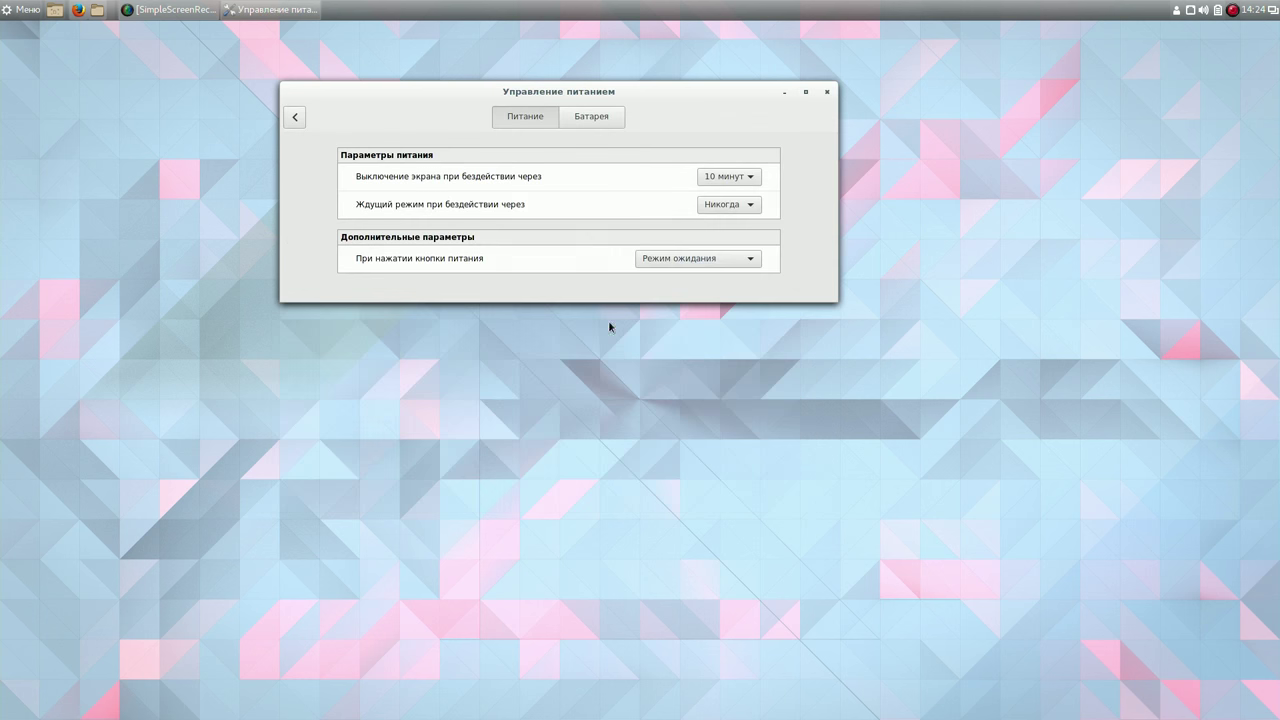
Set the screen-off delay to Never in Power Management.
{"action": "left_click", "coordinate": [749, 177]}
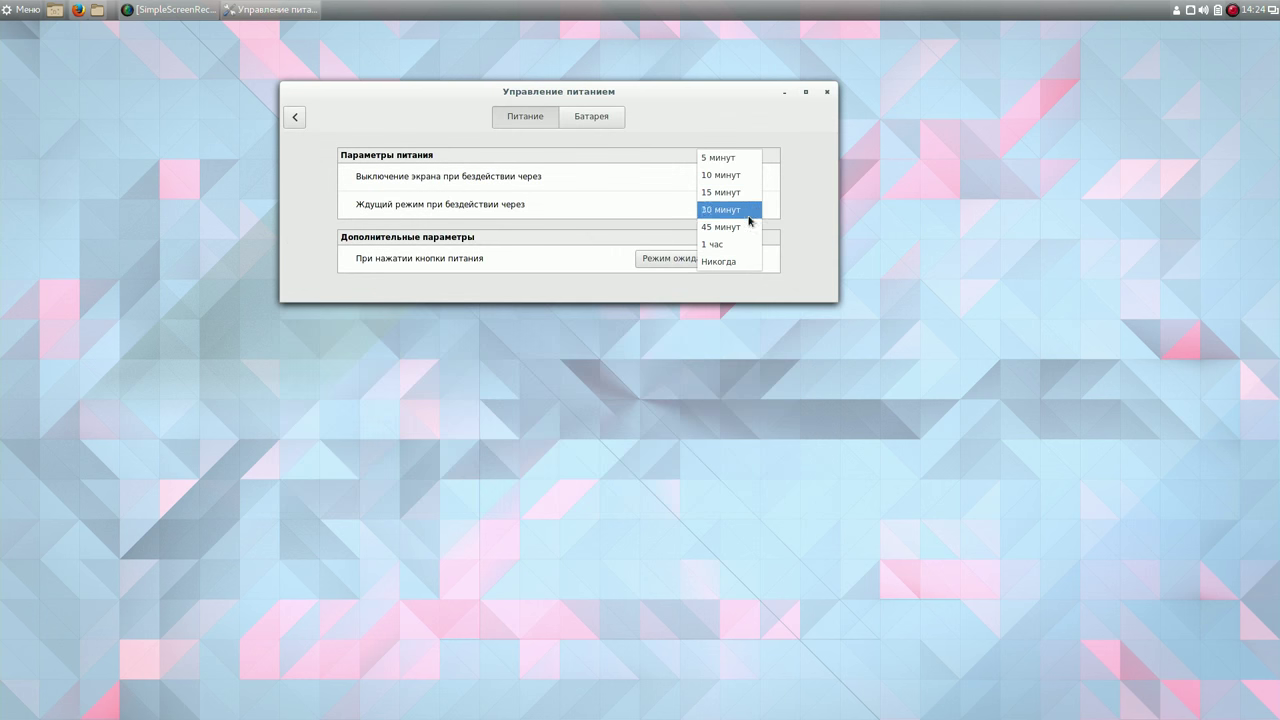
{"action": "left_click", "coordinate": [748, 261]}
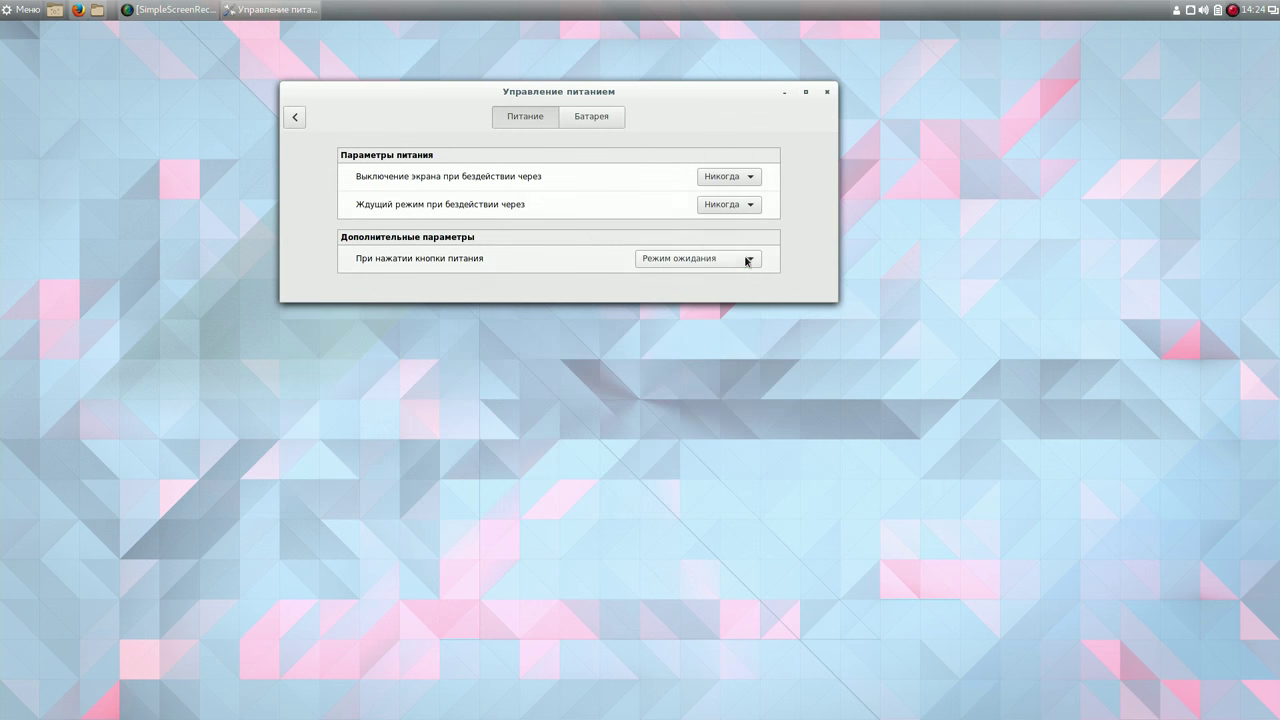
{"action": "left_click", "coordinate": [296, 118]}
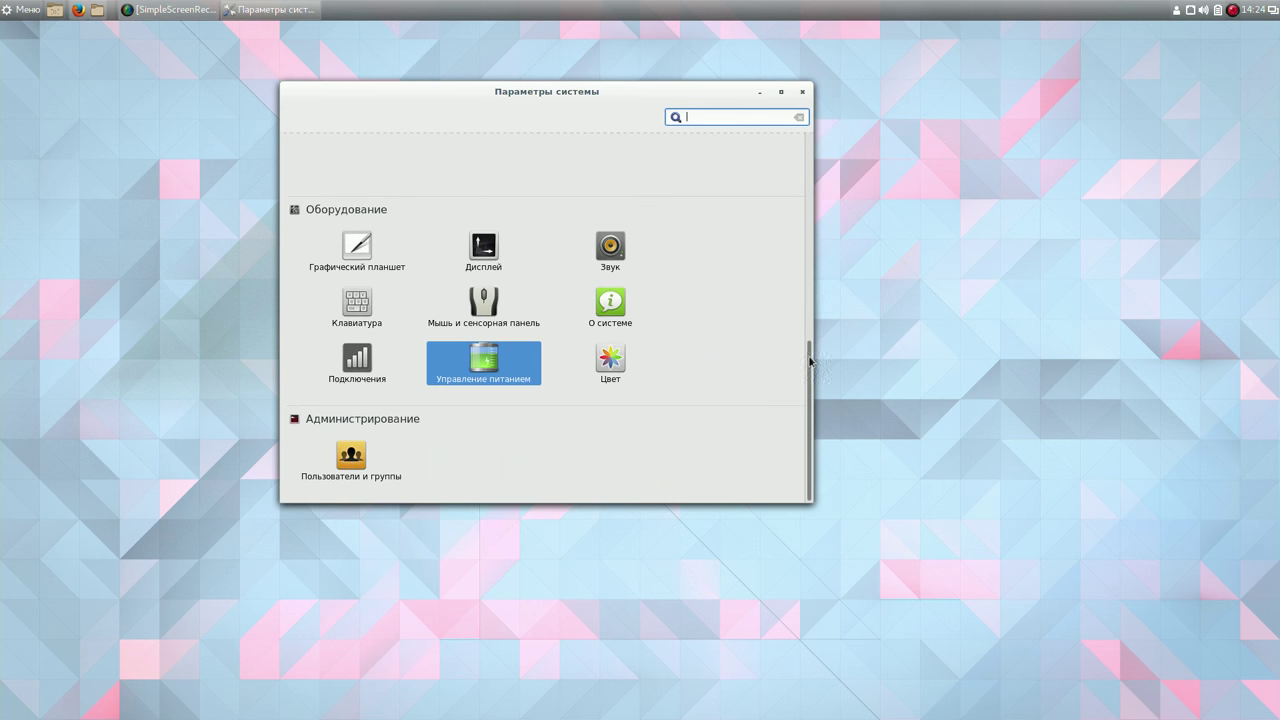
Look at the Display settings, then open the Keyboard settings.
{"action": "left_click", "coordinate": [489, 251]}
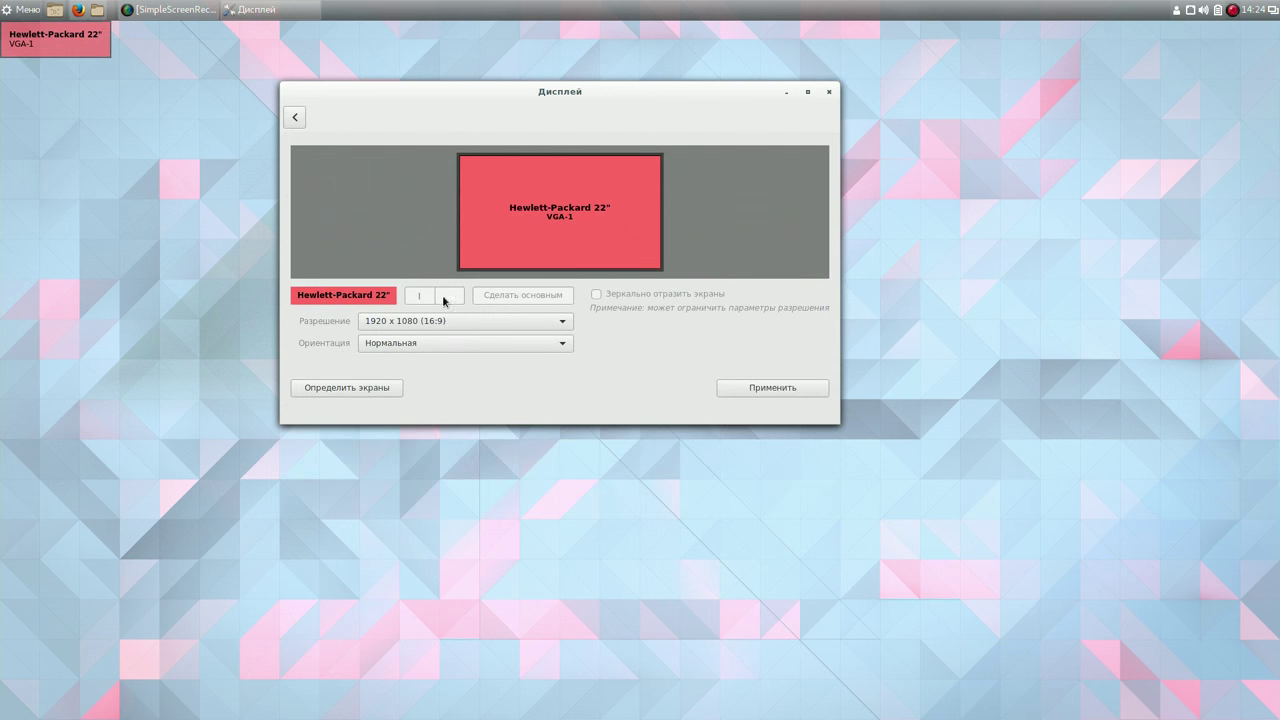
{"action": "left_click", "coordinate": [294, 117]}
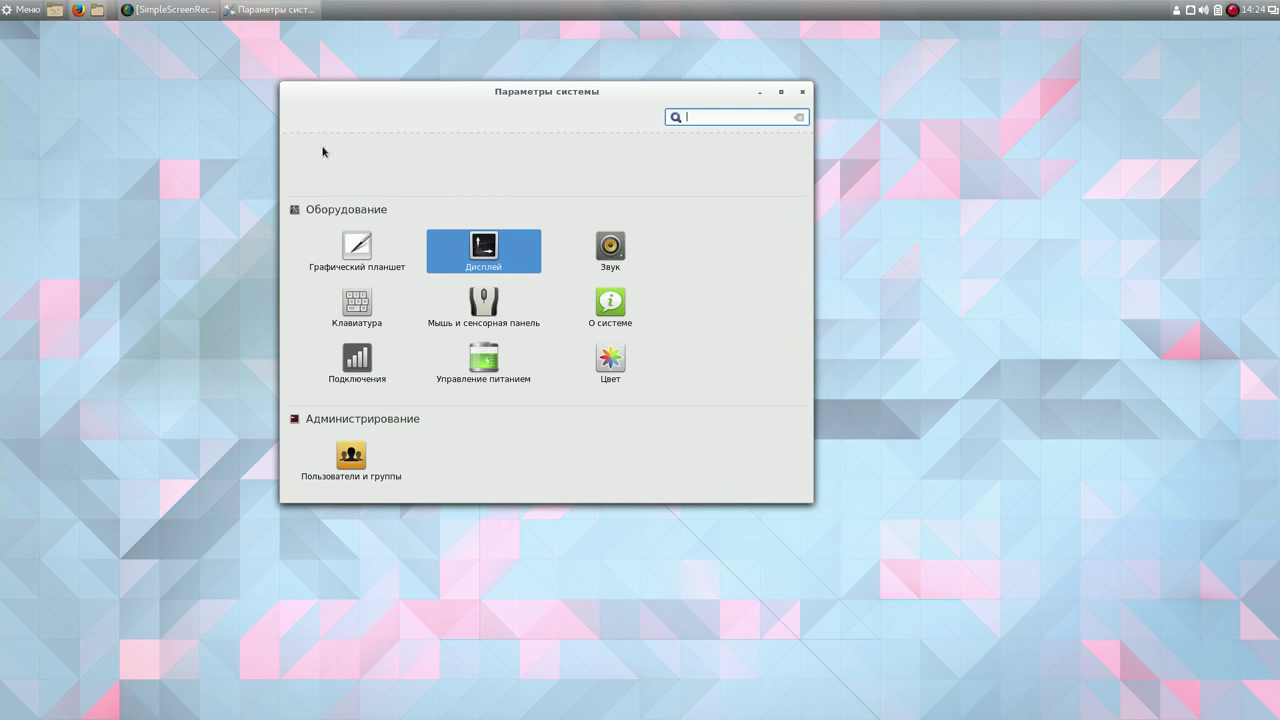
{"action": "left_click_drag", "start_coordinate": [808, 407], "coordinate": [811, 281]}
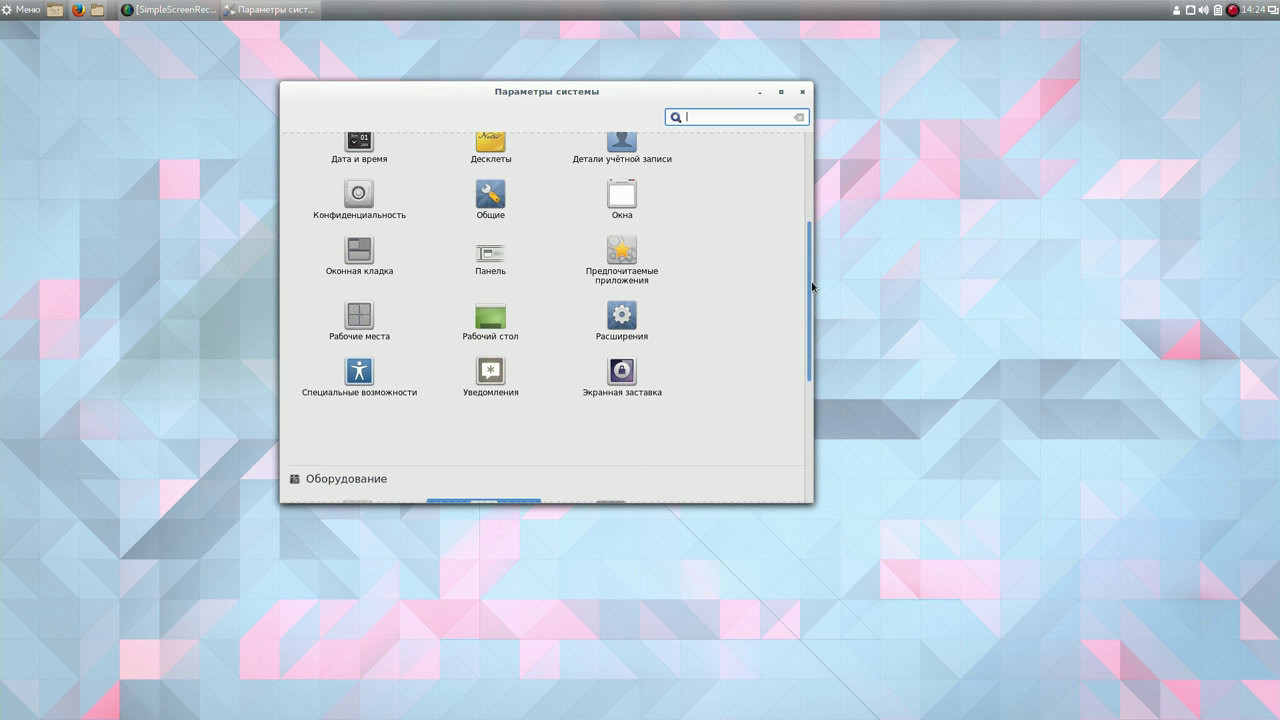
{"action": "left_click_drag", "start_coordinate": [812, 287], "coordinate": [816, 418]}
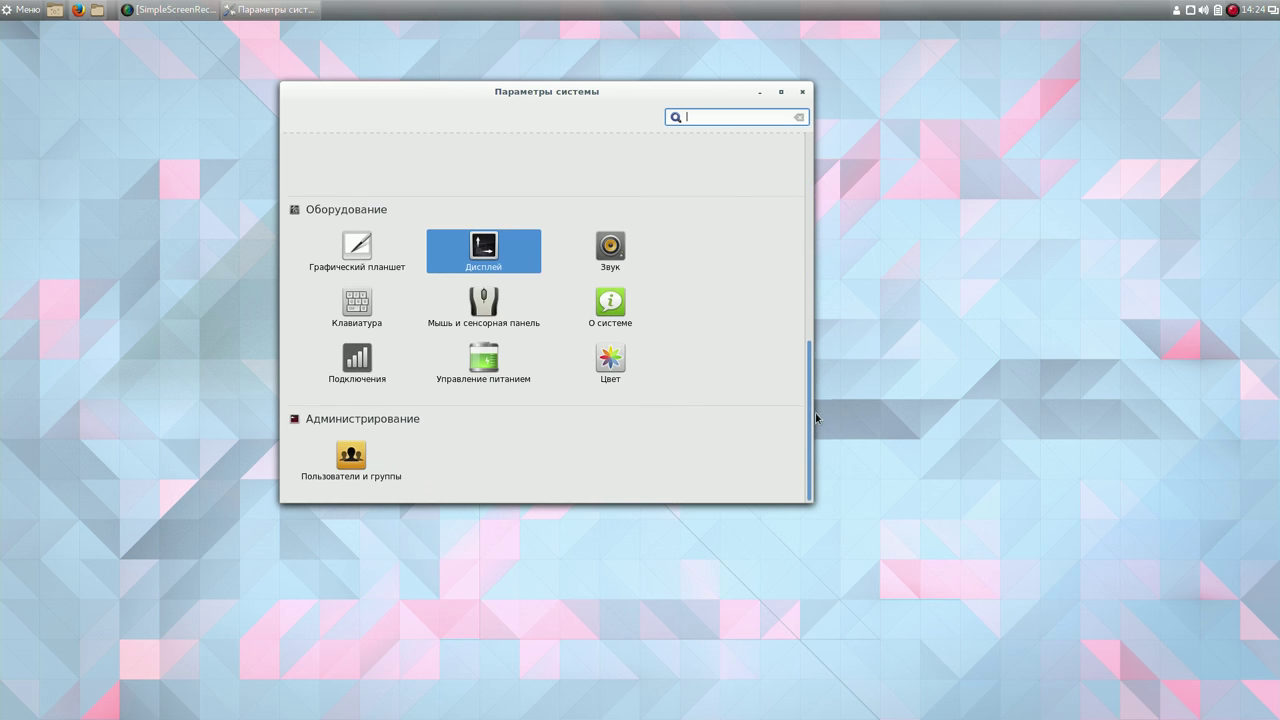
{"action": "left_click", "coordinate": [368, 310]}
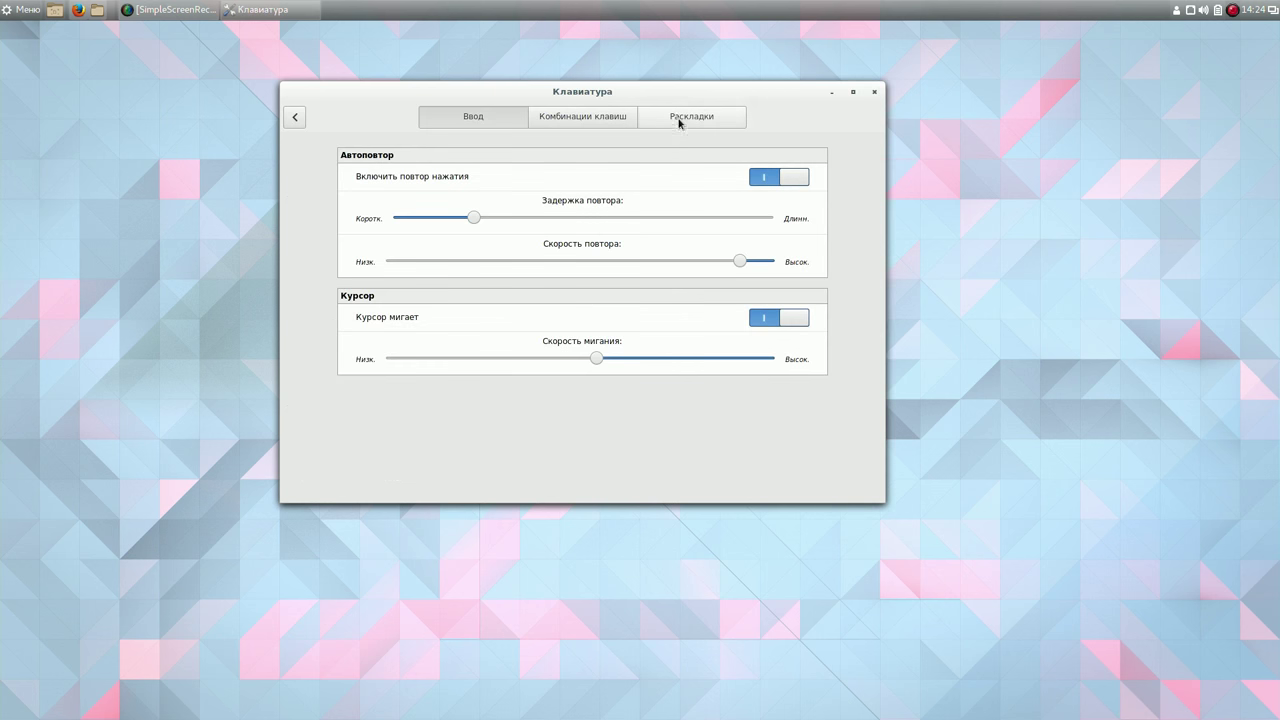
On the Layouts tab, add Английская (Великобритания), the English (UK) layout.
{"action": "left_click", "coordinate": [679, 120]}
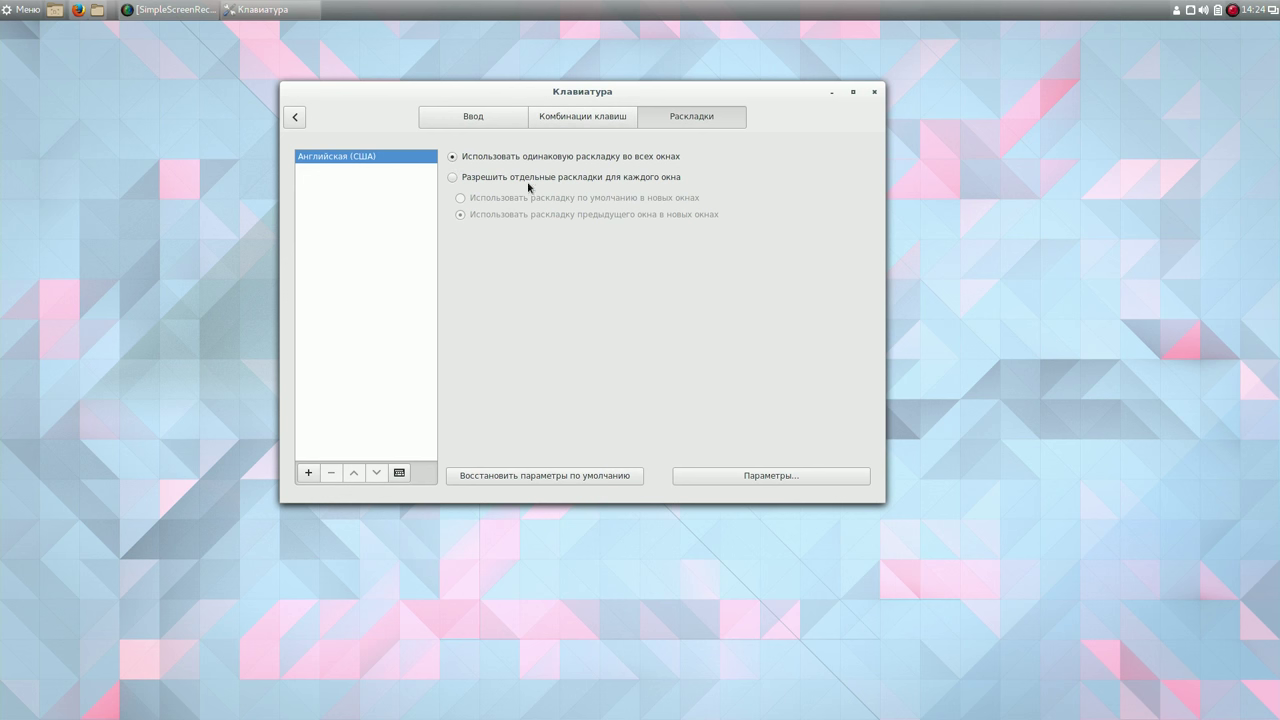
{"action": "left_click", "coordinate": [308, 474]}
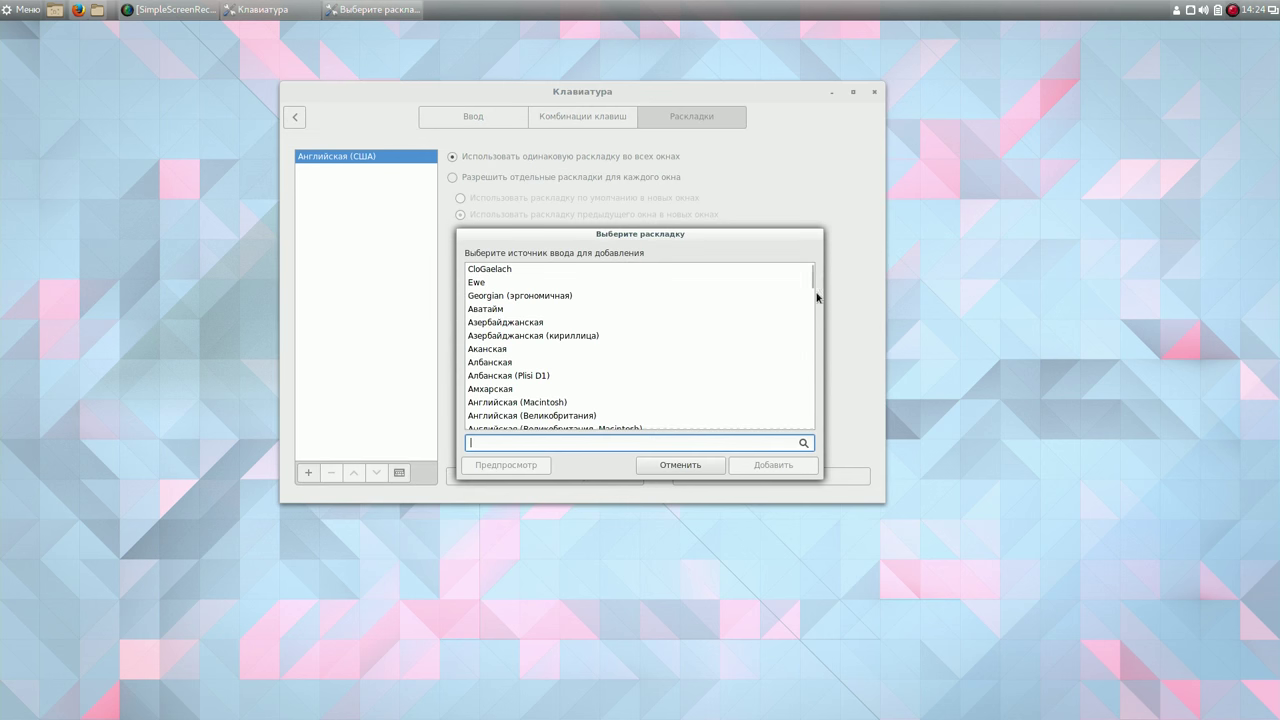
{"action": "scroll", "coordinate": [816, 296], "scroll_direction": "down", "scroll_amount": 10}
{"action": "mouse_move", "coordinate": [814, 297]}
{"action": "left_mouse_down"}
{"action": "mouse_move", "coordinate": [816, 276]}
{"action": "mouse_move", "coordinate": [822, 286]}
{"action": "left_mouse_up"}
{"action": "left_click", "coordinate": [576, 320]}
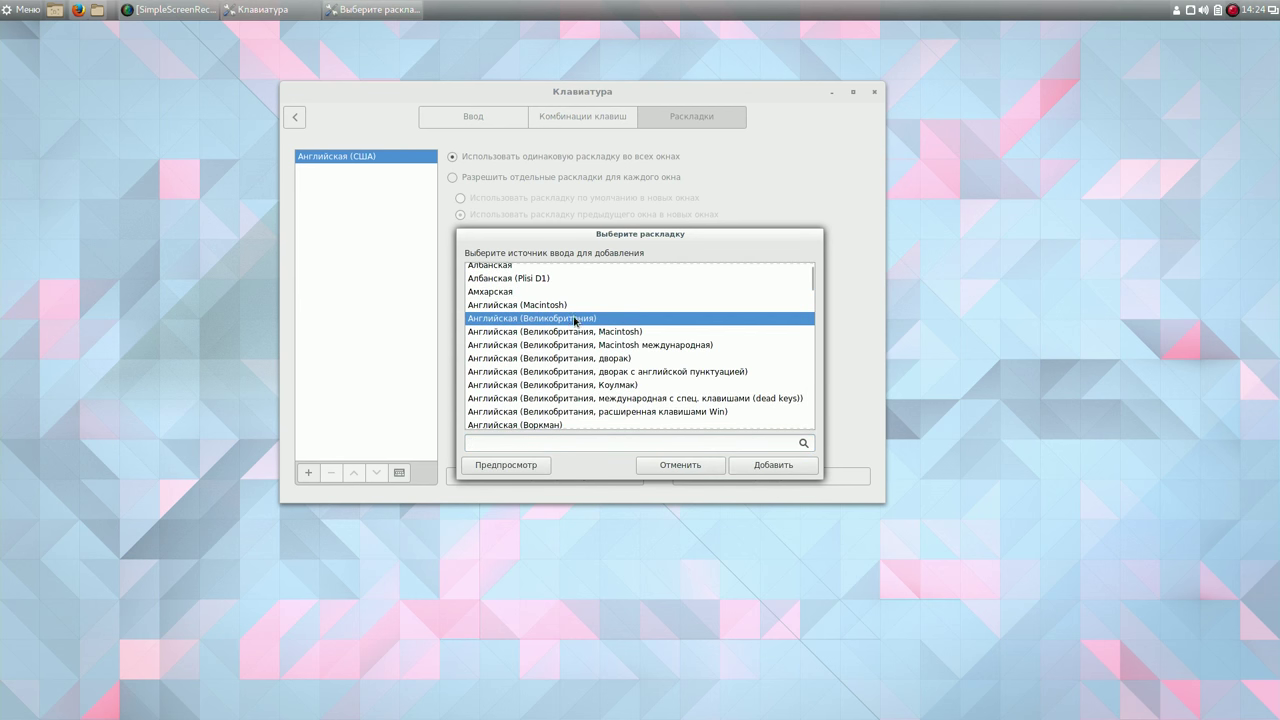
{"action": "left_click", "coordinate": [773, 465]}
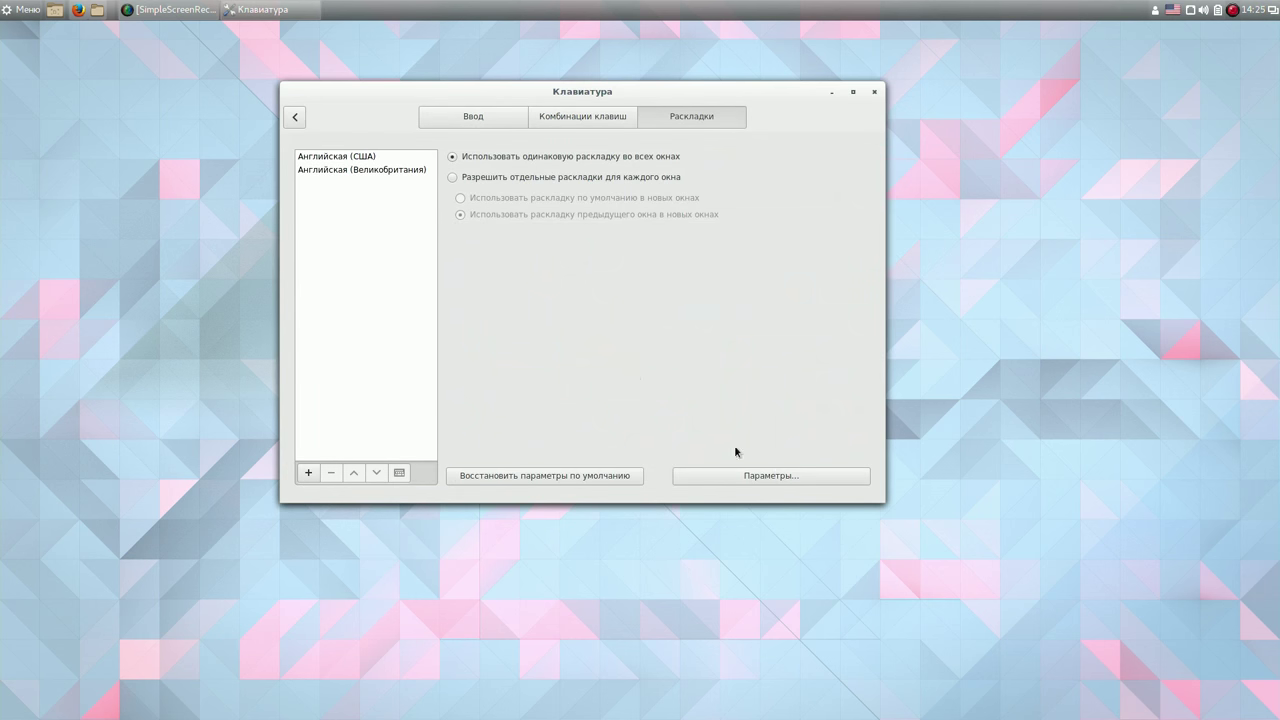
Add the Russian layout and remove English (US) from the keyboard layouts.
{"action": "left_click", "coordinate": [310, 473]}
{"action": "left_click_drag", "start_coordinate": [811, 285], "coordinate": [830, 371]}
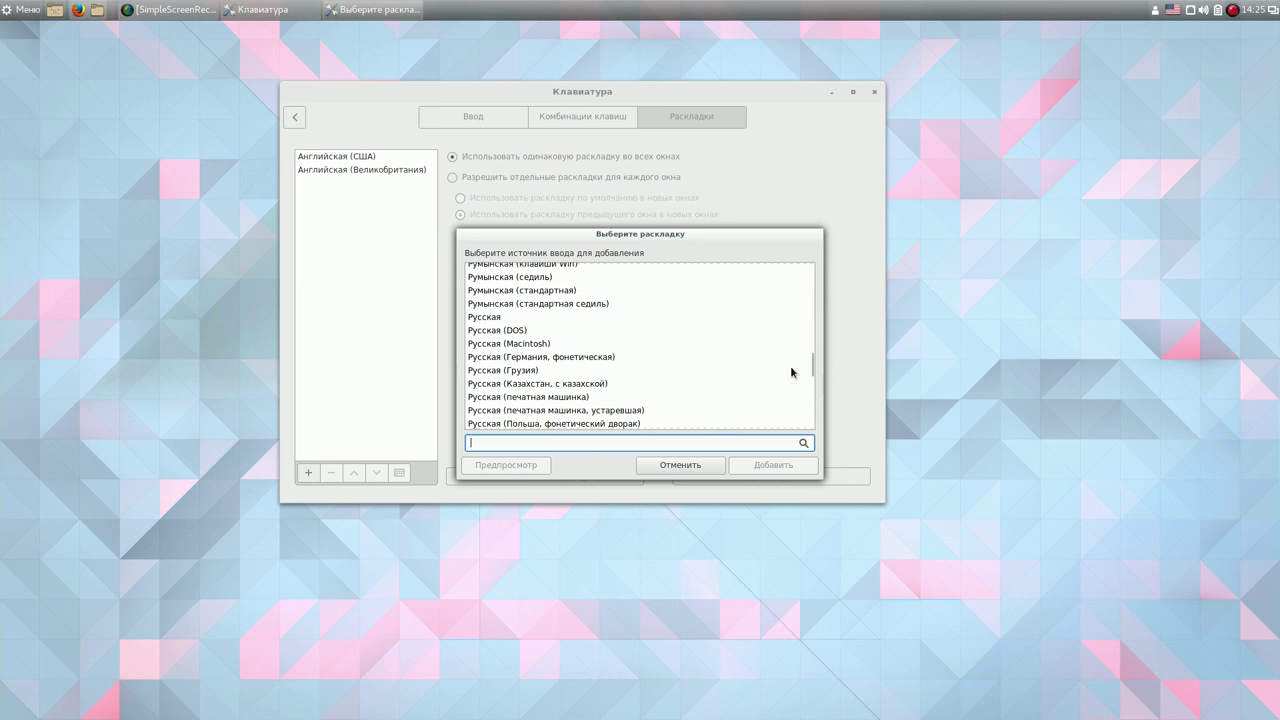
{"action": "left_click", "coordinate": [503, 318]}
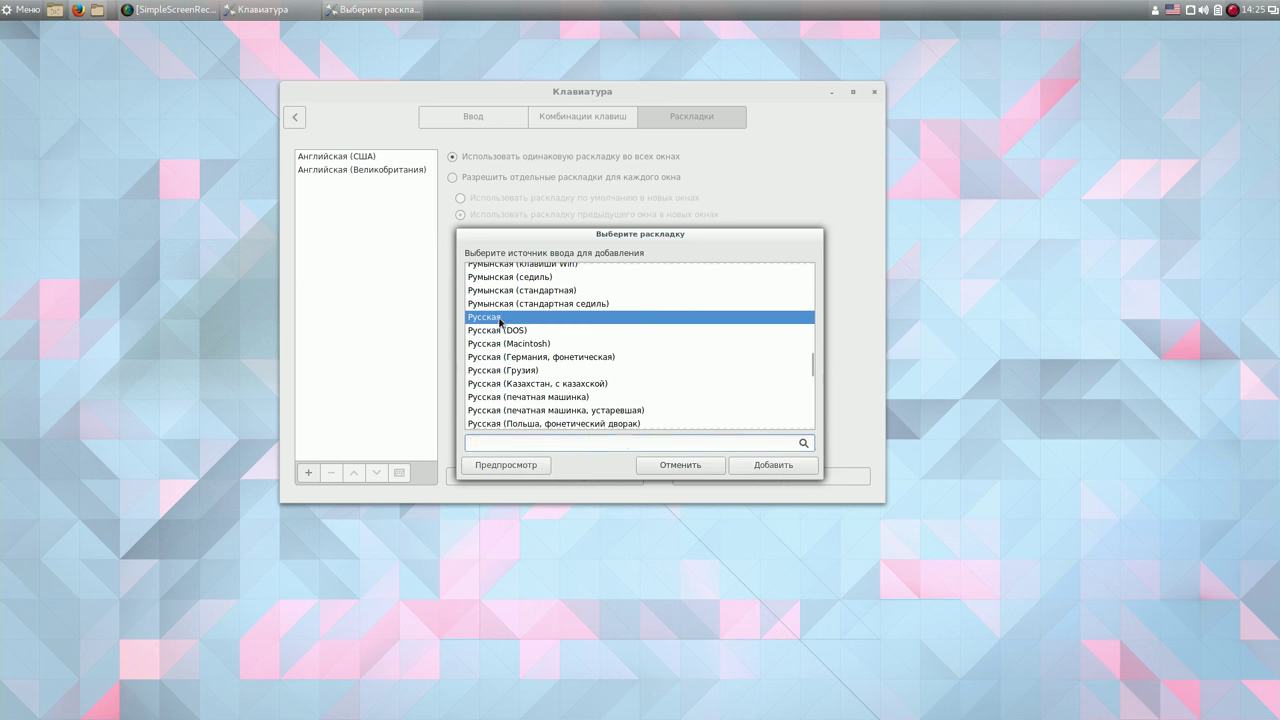
{"action": "left_click", "coordinate": [776, 473]}
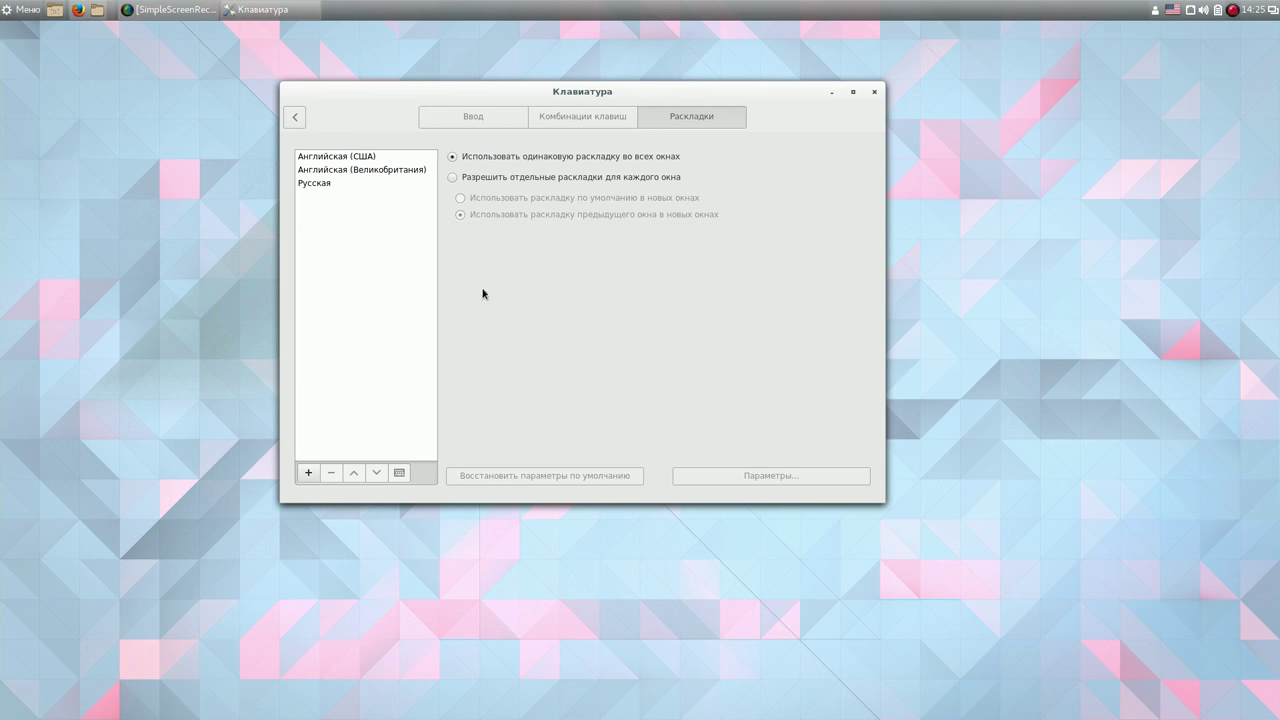
{"action": "left_click", "coordinate": [350, 157]}
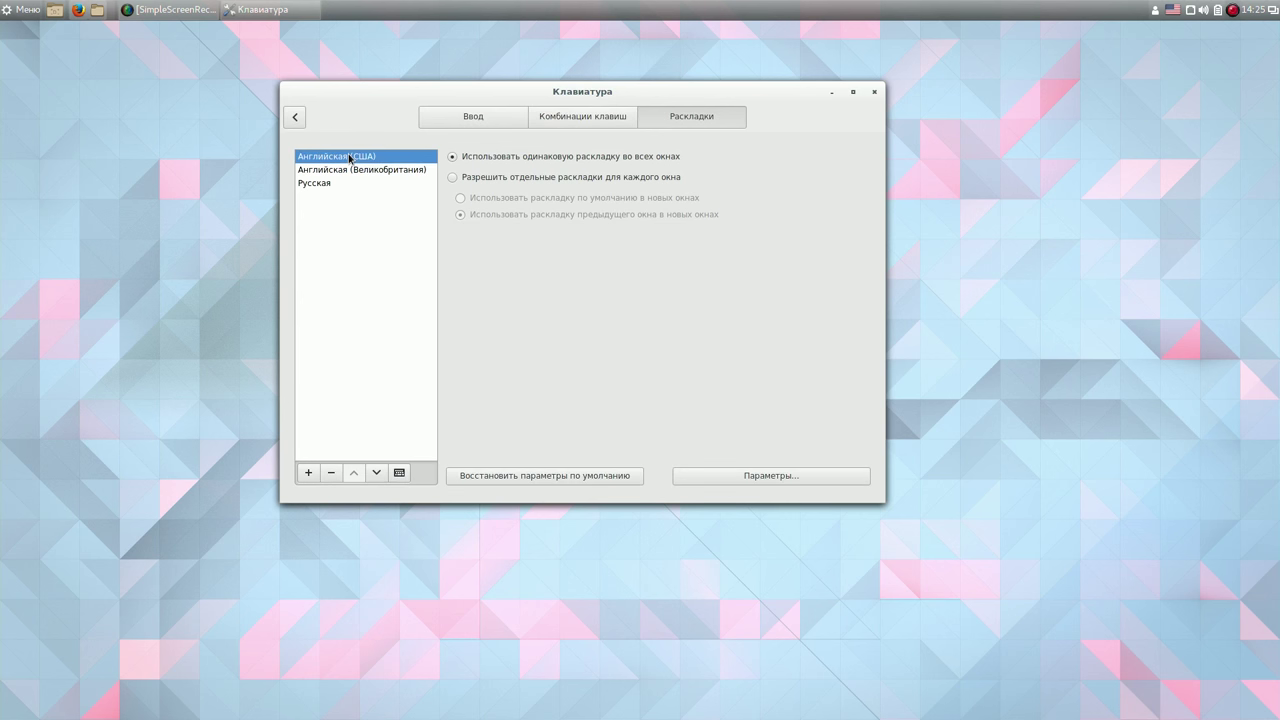
{"action": "left_click", "coordinate": [331, 472]}
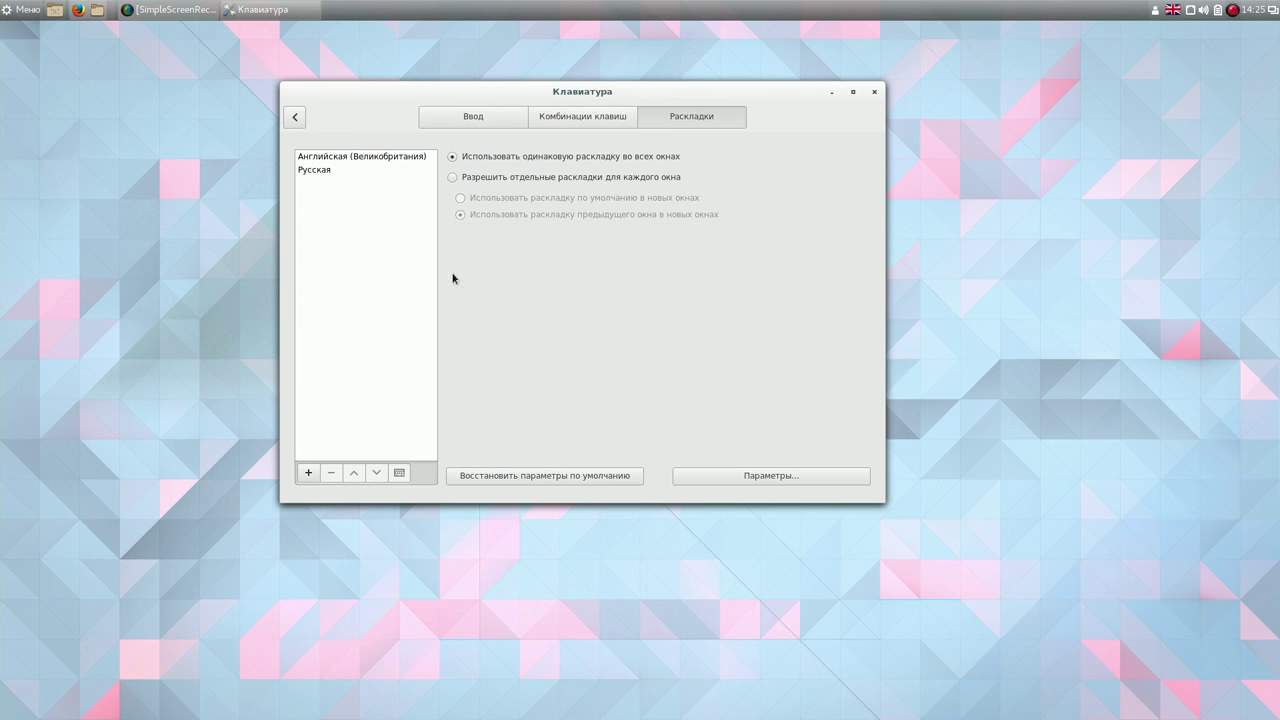
Allow a different layout per window and review the layout switching options.
{"action": "left_click", "coordinate": [455, 177]}
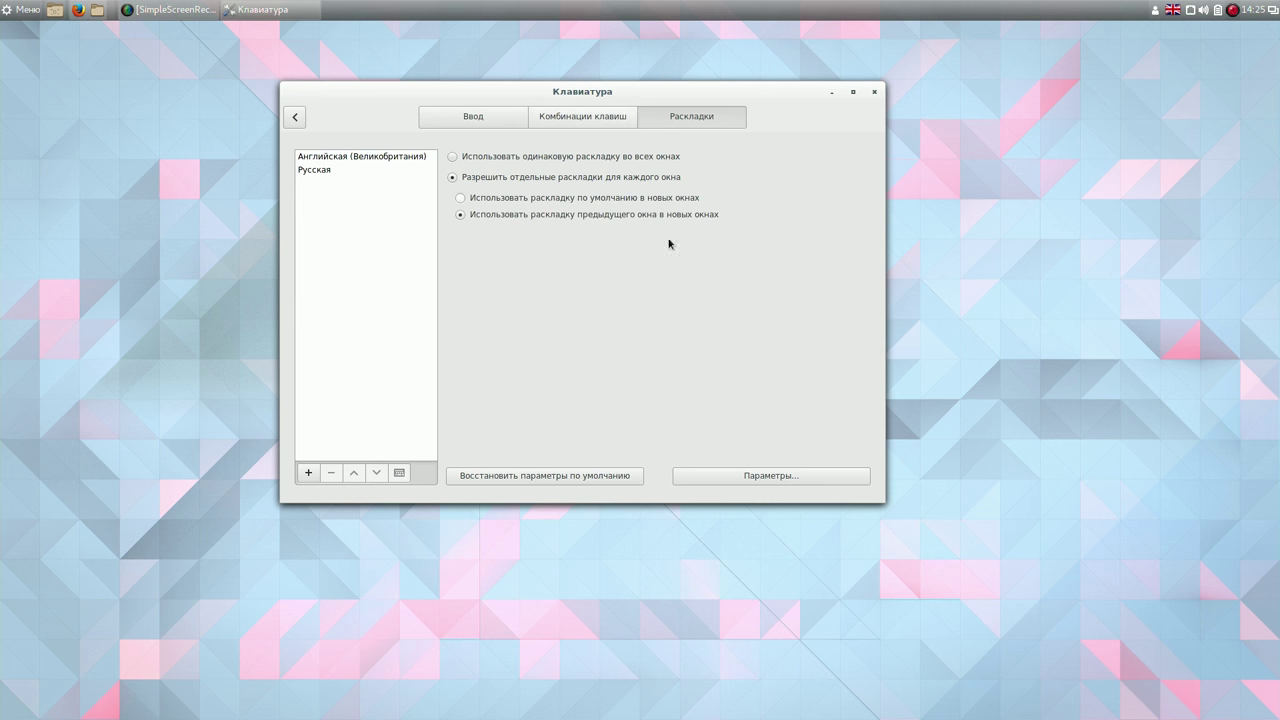
{"action": "left_click", "coordinate": [745, 476]}
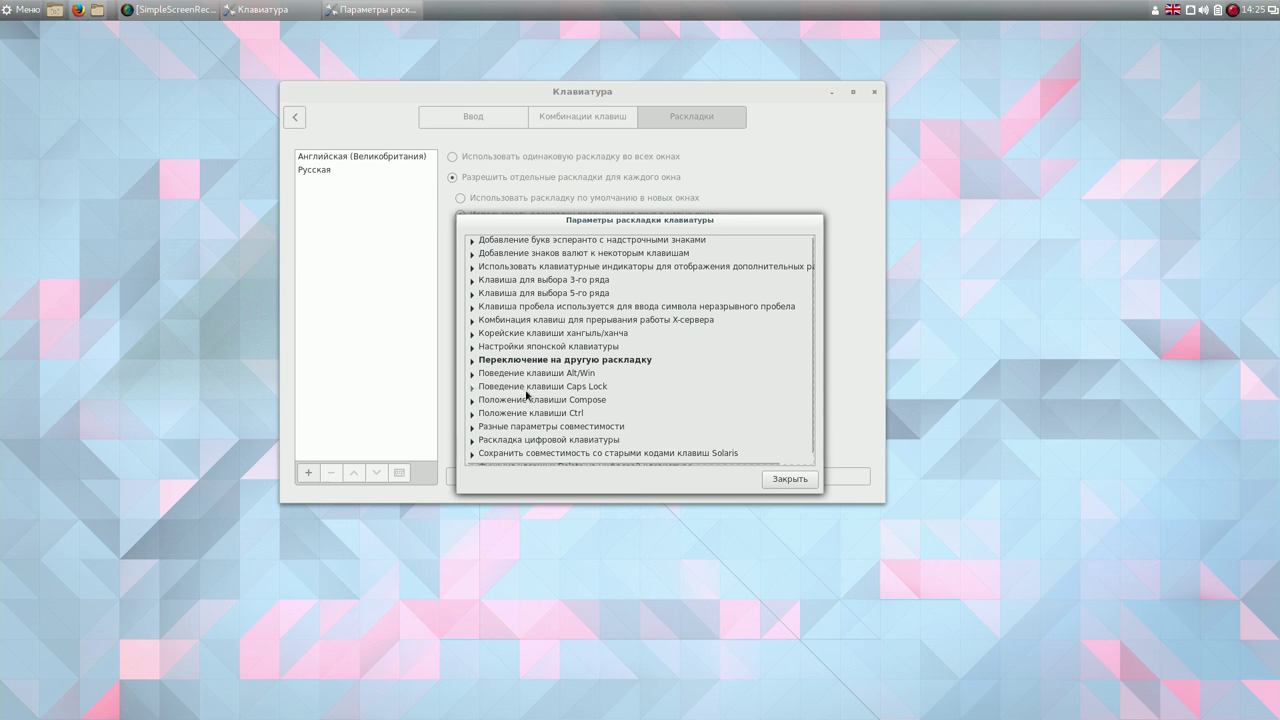
{"action": "left_click", "coordinate": [473, 362]}
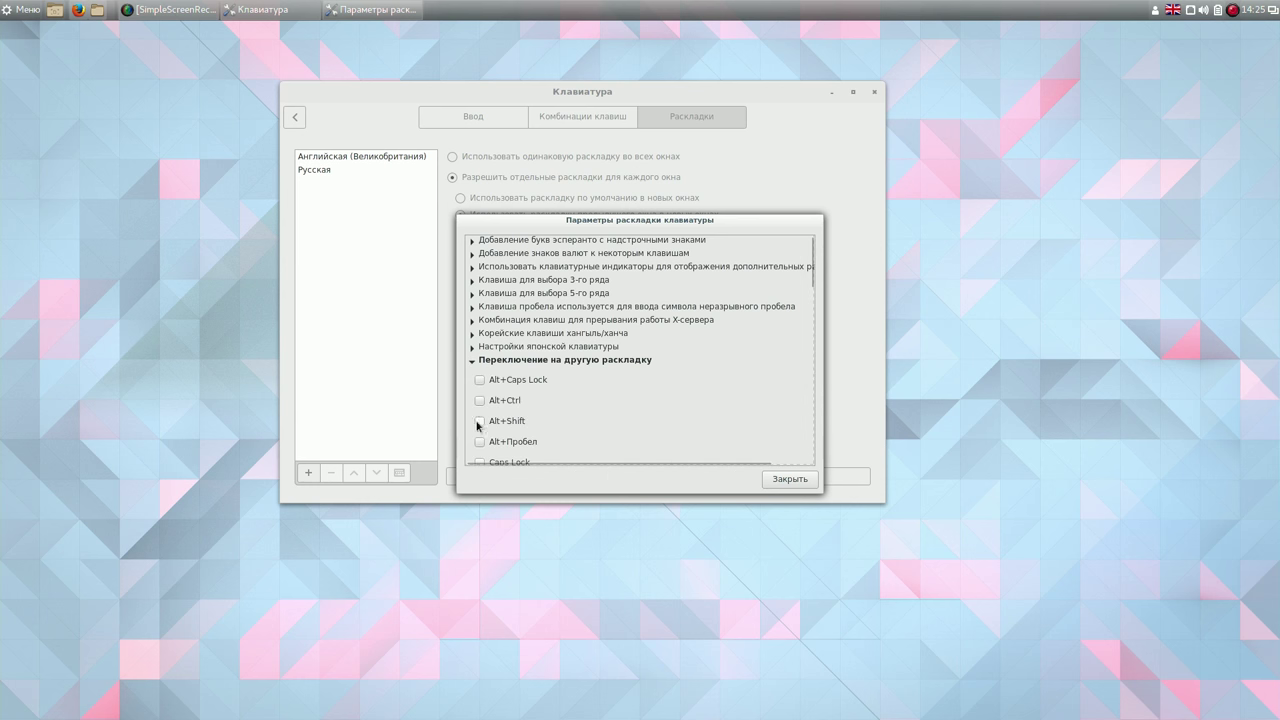
{"action": "left_click", "coordinate": [800, 480]}
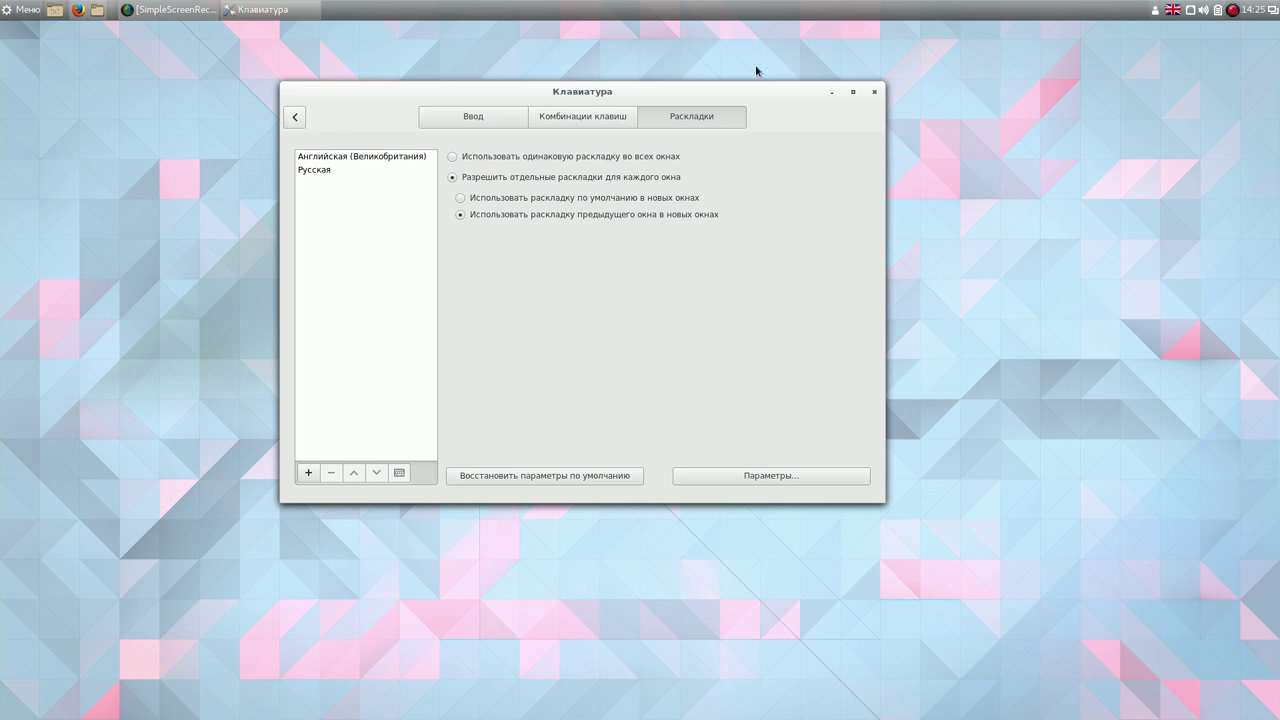
Verify the panel's layout list, then close System Settings.
{"action": "left_click", "coordinate": [1173, 11]}
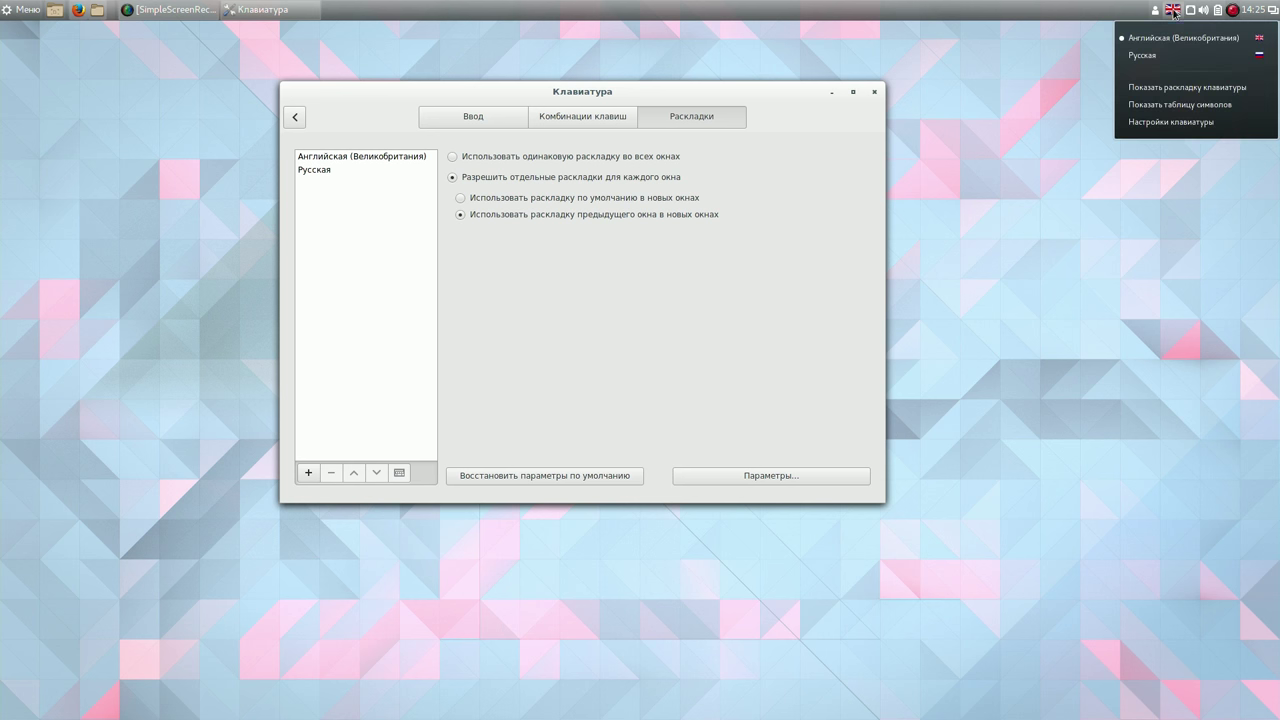
{"action": "left_click", "coordinate": [1112, 16]}
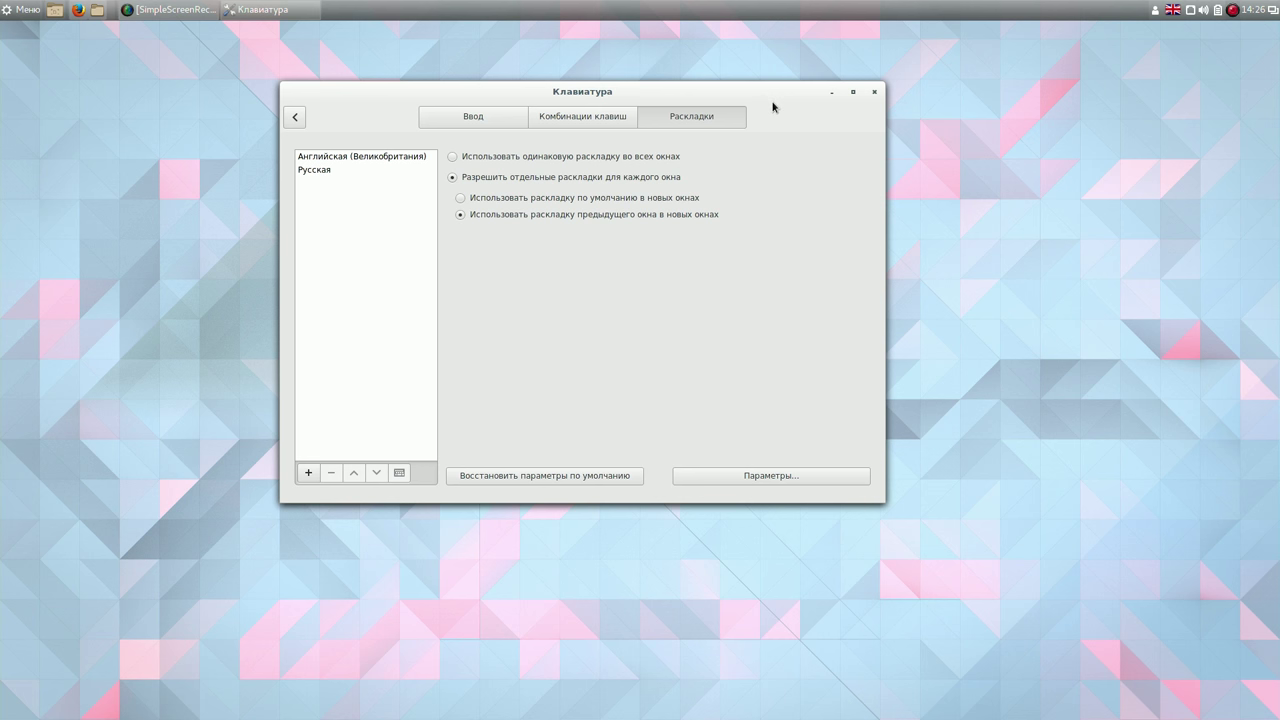
{"action": "left_click", "coordinate": [295, 117]}
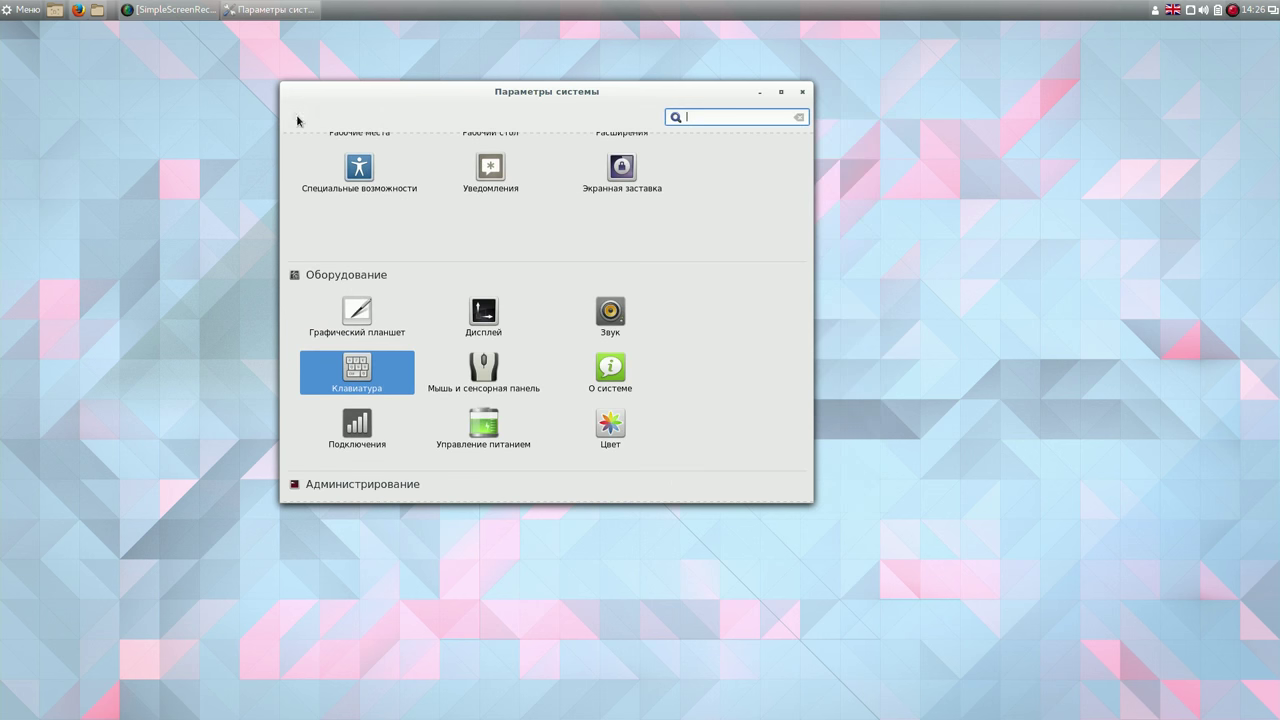
{"action": "left_click", "coordinate": [802, 92]}
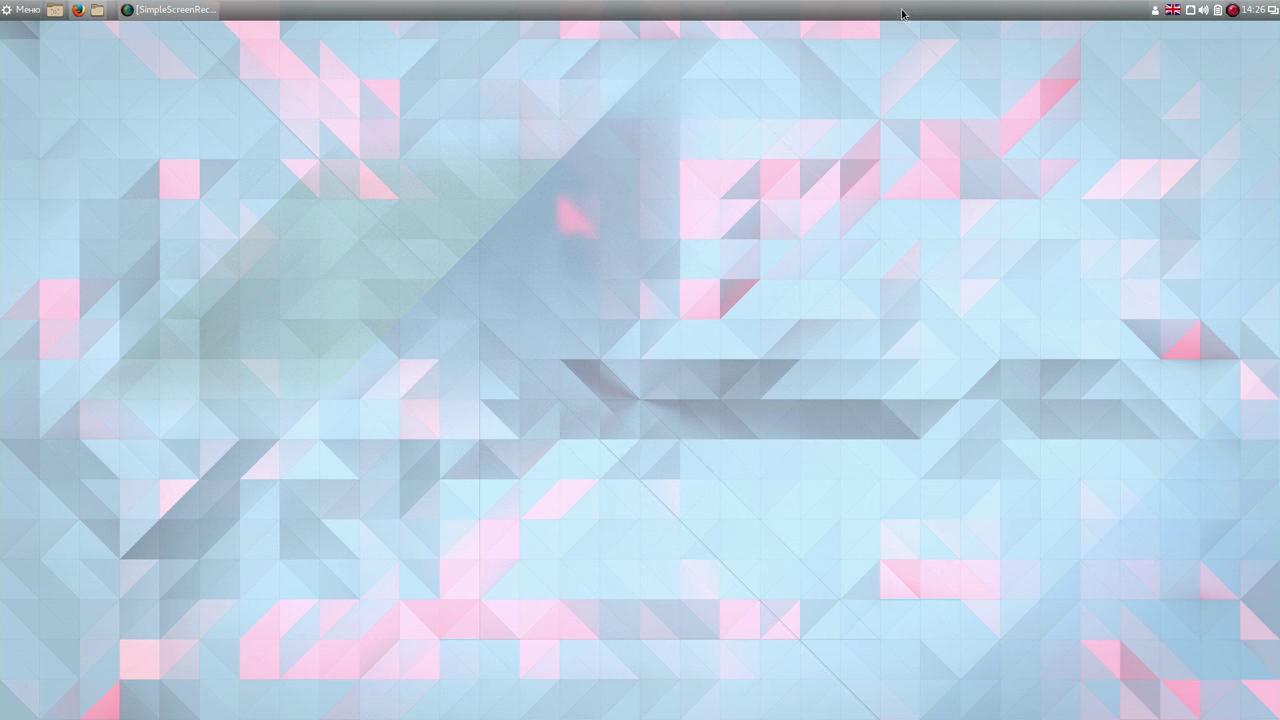
Install the Weather applet from the online applets collection via the panel's applet manager.
{"action": "right_click", "coordinate": [644, 12]}
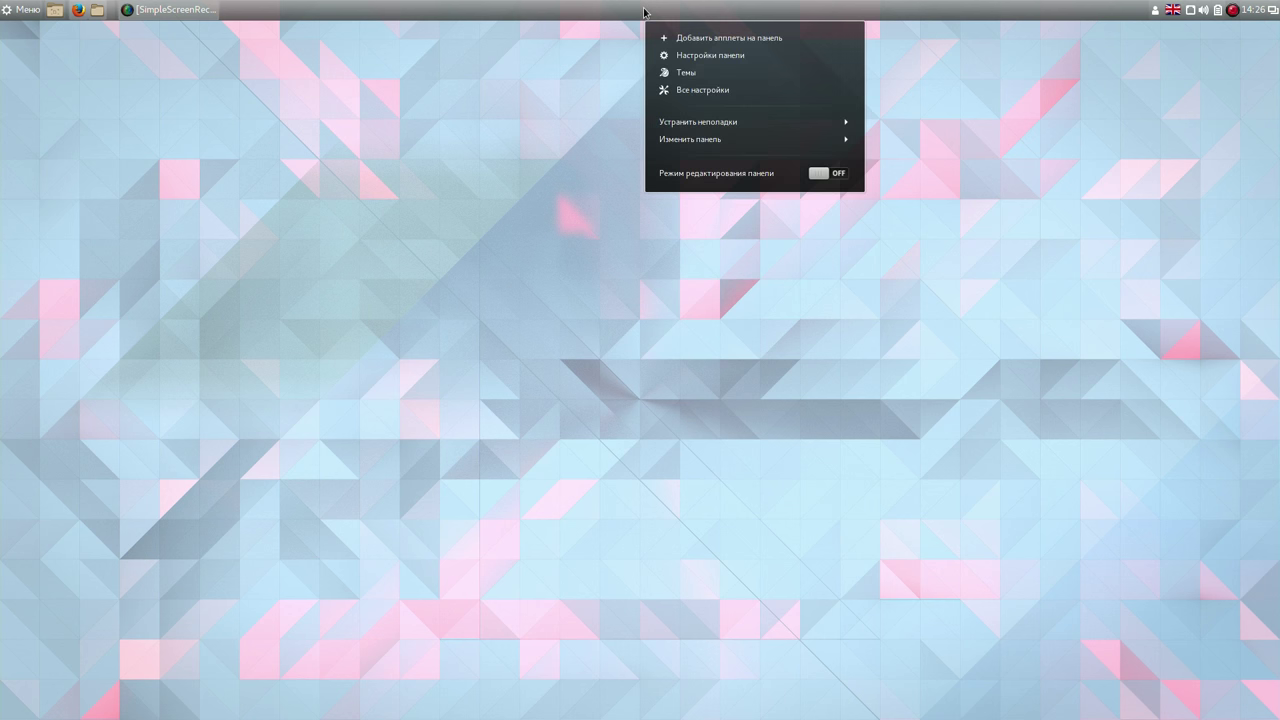
{"action": "left_click", "coordinate": [708, 40]}
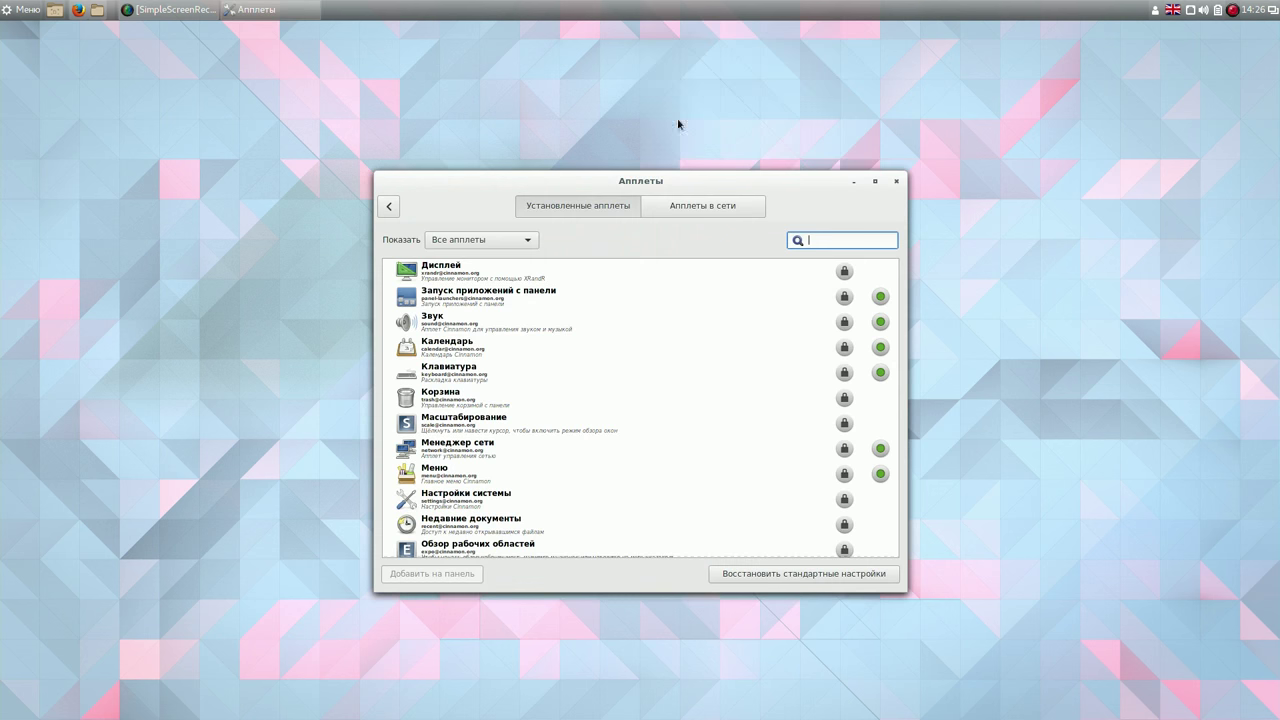
{"action": "left_click", "coordinate": [694, 208]}
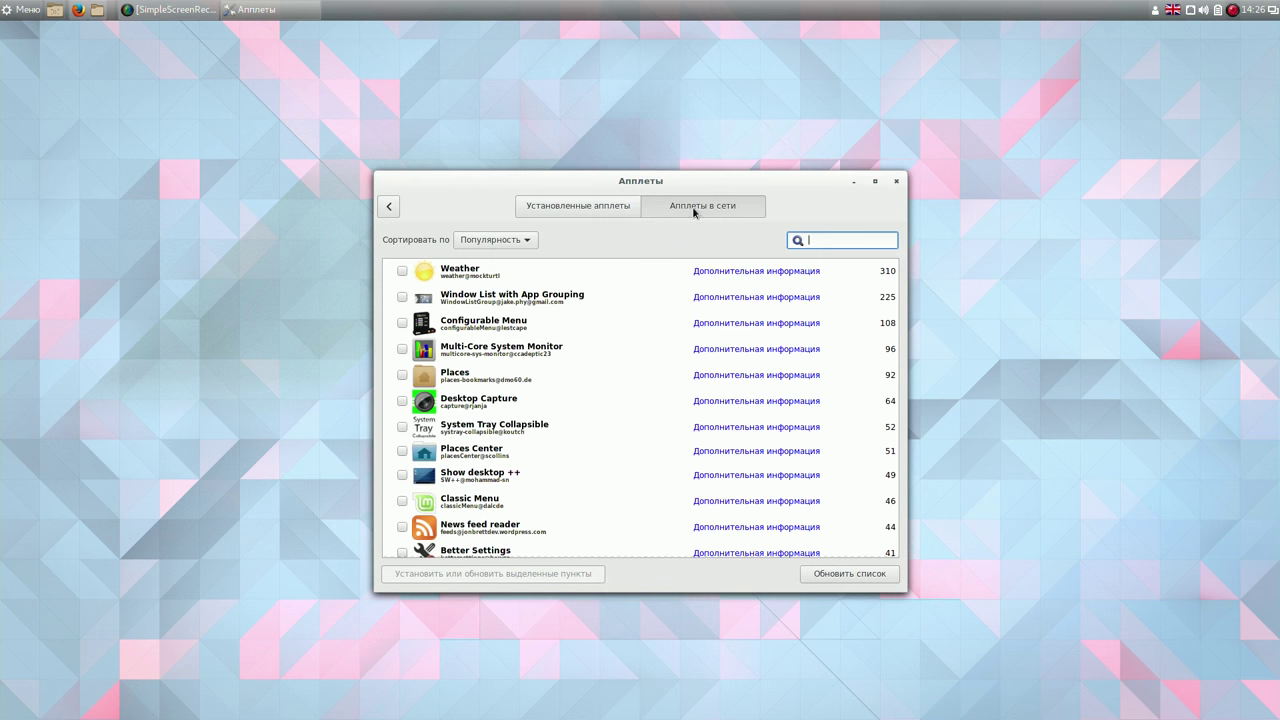
{"action": "left_click", "coordinate": [829, 240]}
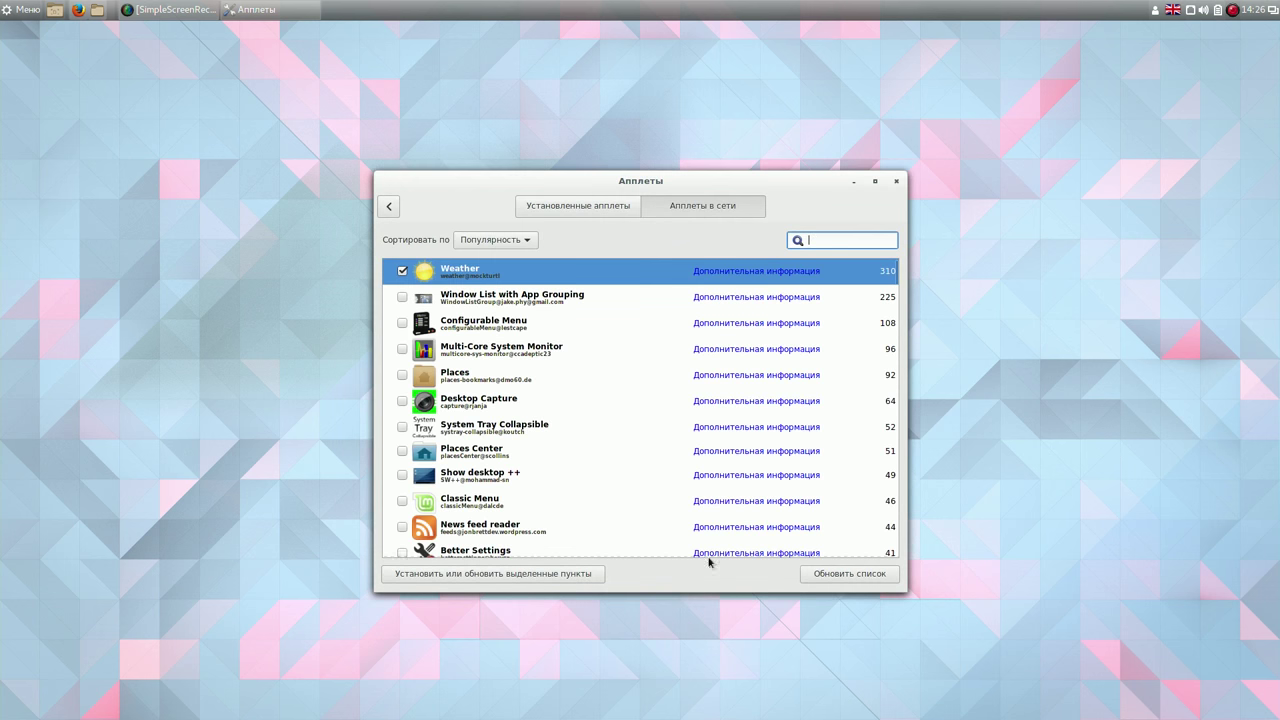
{"action": "left_click", "coordinate": [566, 577]}
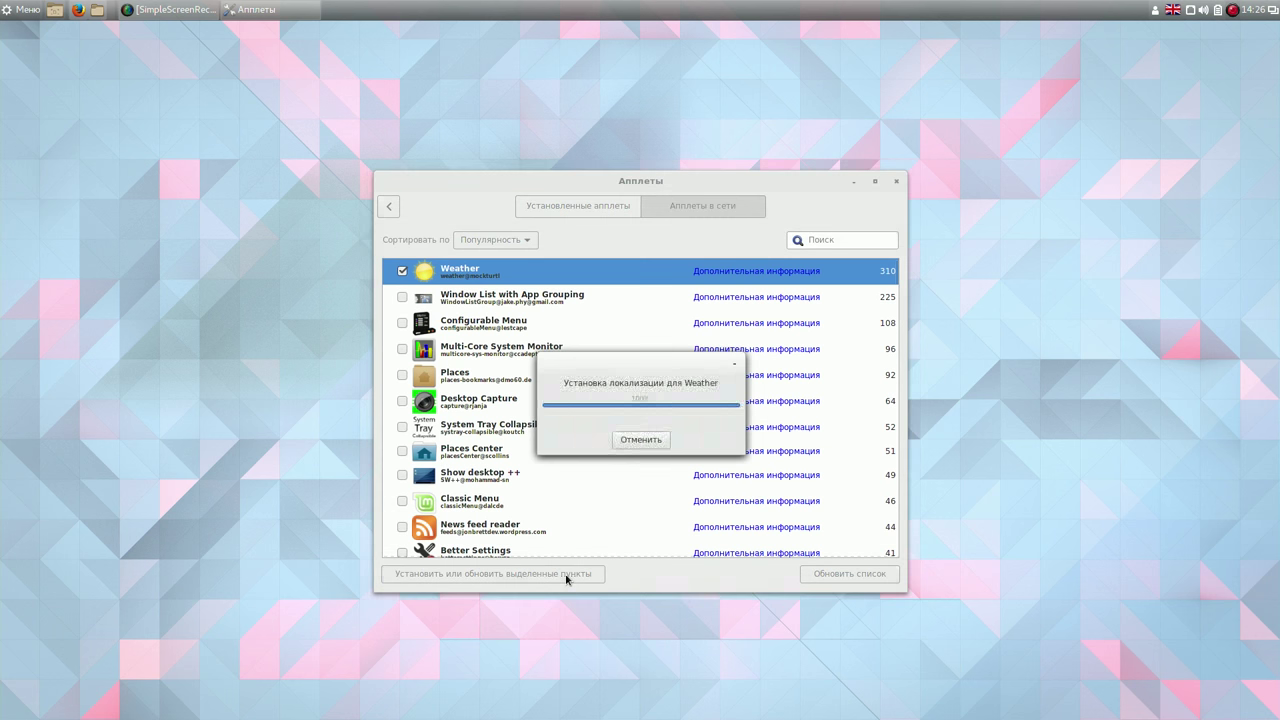
Search the online applets for 'off' and select the Power-off applet.
{"action": "left_click", "coordinate": [820, 240]}
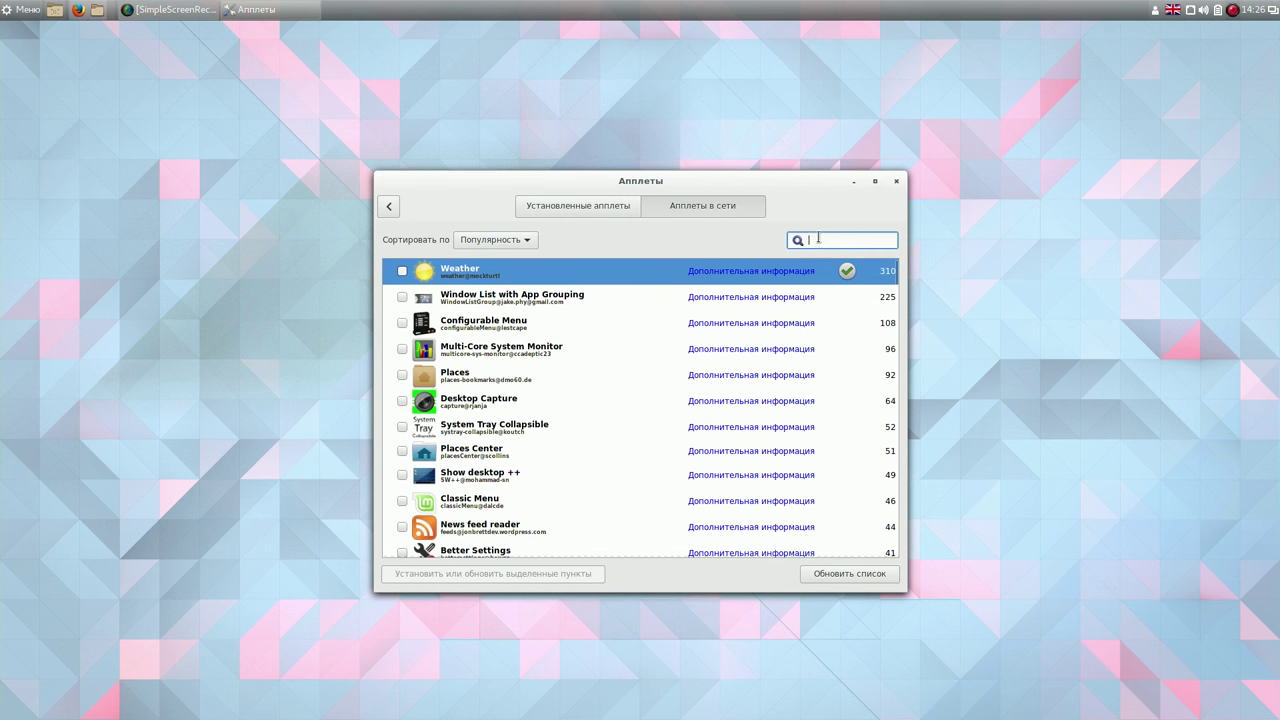
{"action": "type", "text": "o"}
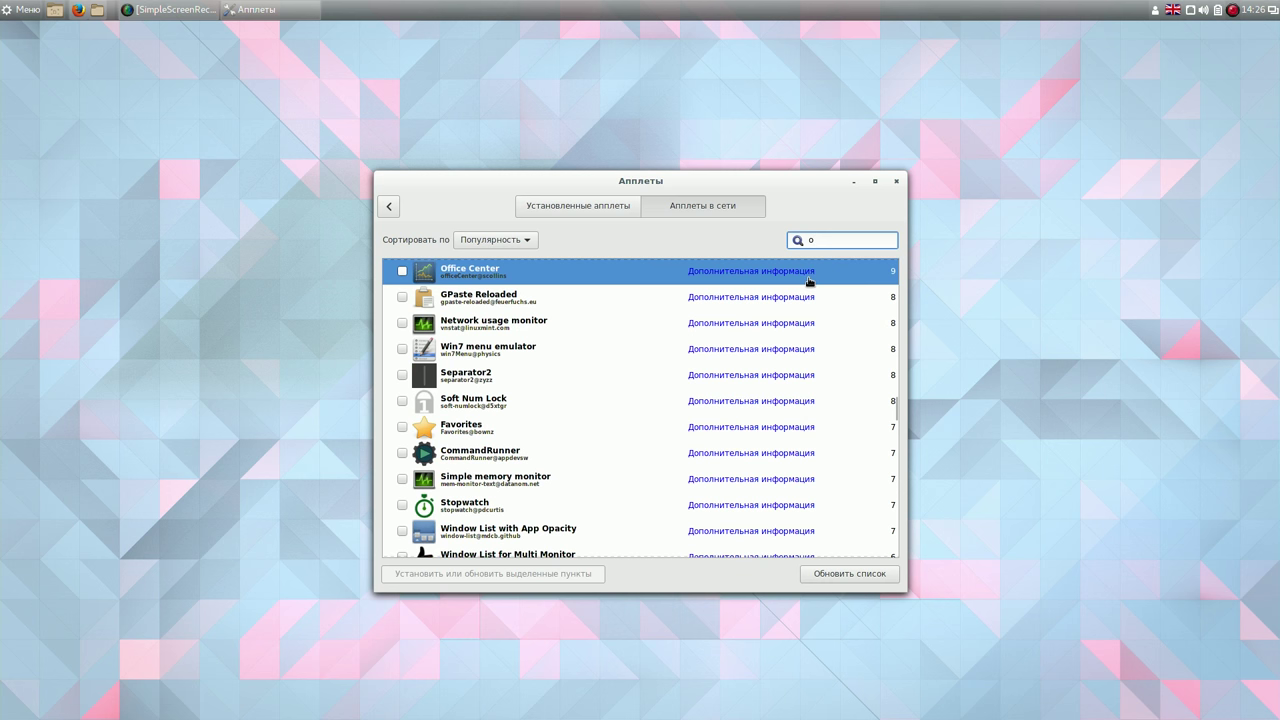
{"action": "type", "text": "ff"}
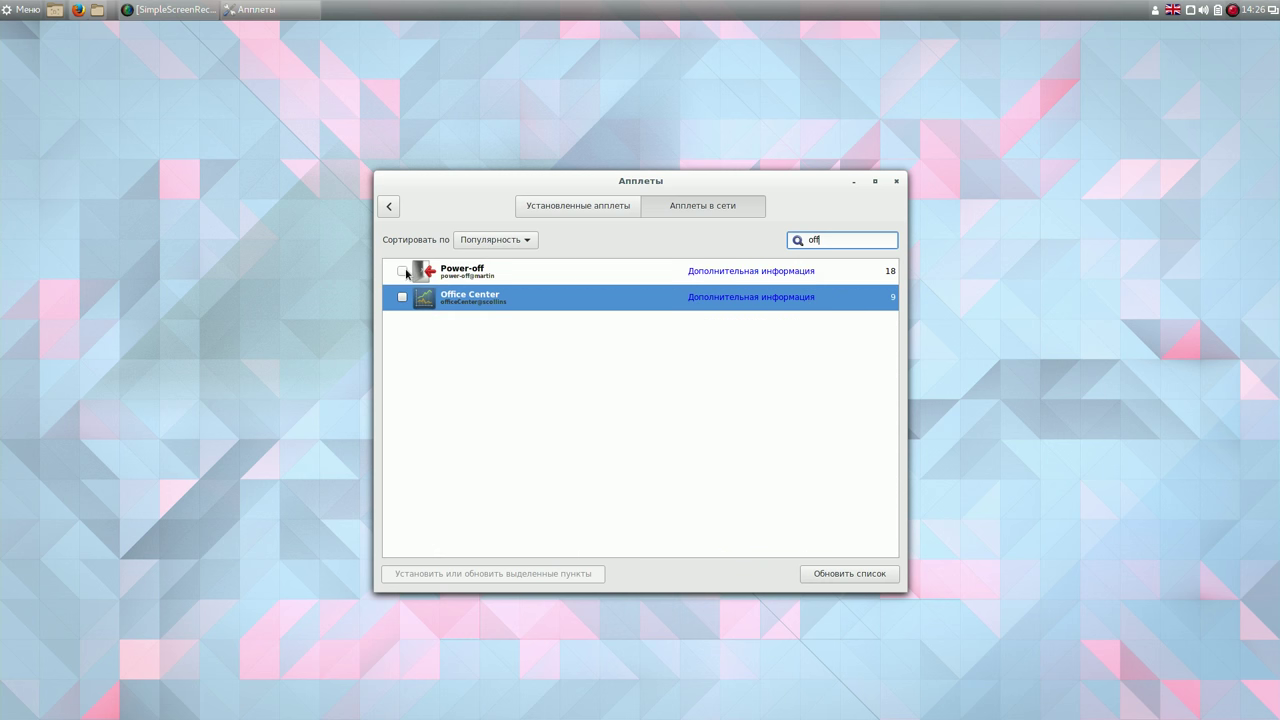
{"action": "left_click", "coordinate": [406, 271]}
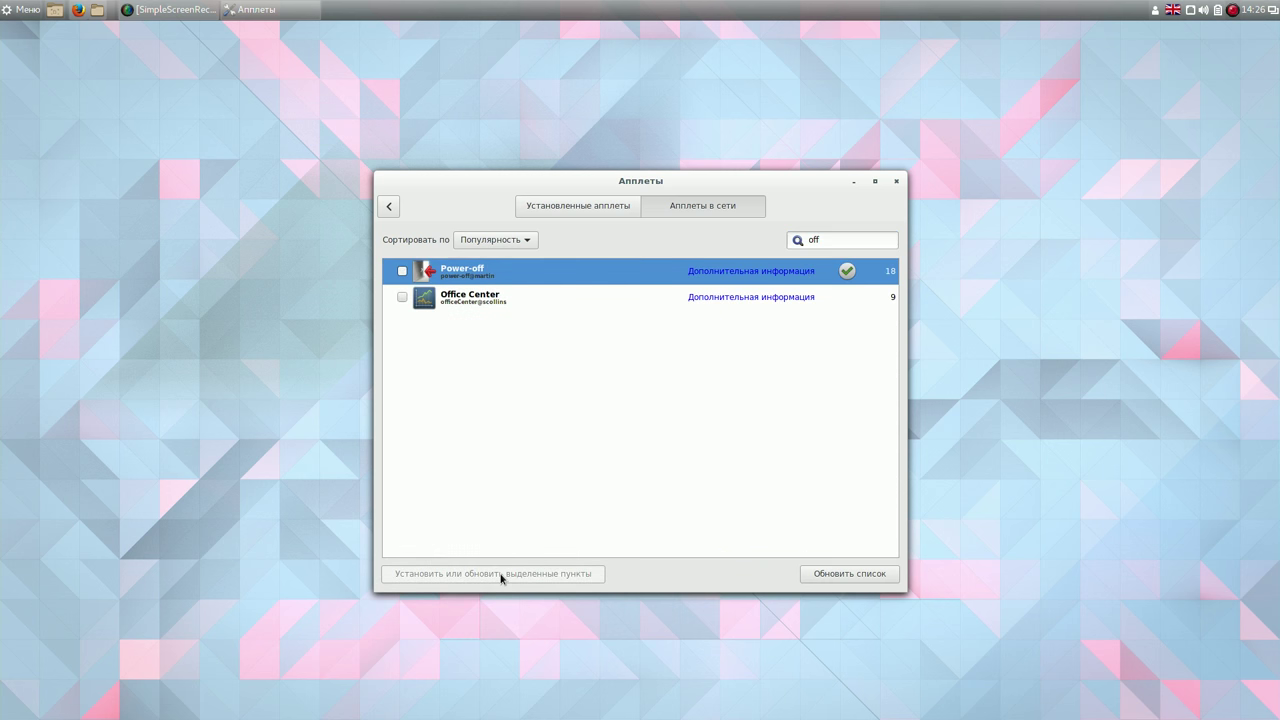
Add the installed Weather (Погода) and power-off applets to the panel, then briefly check the network menu.
{"action": "left_click", "coordinate": [556, 207]}
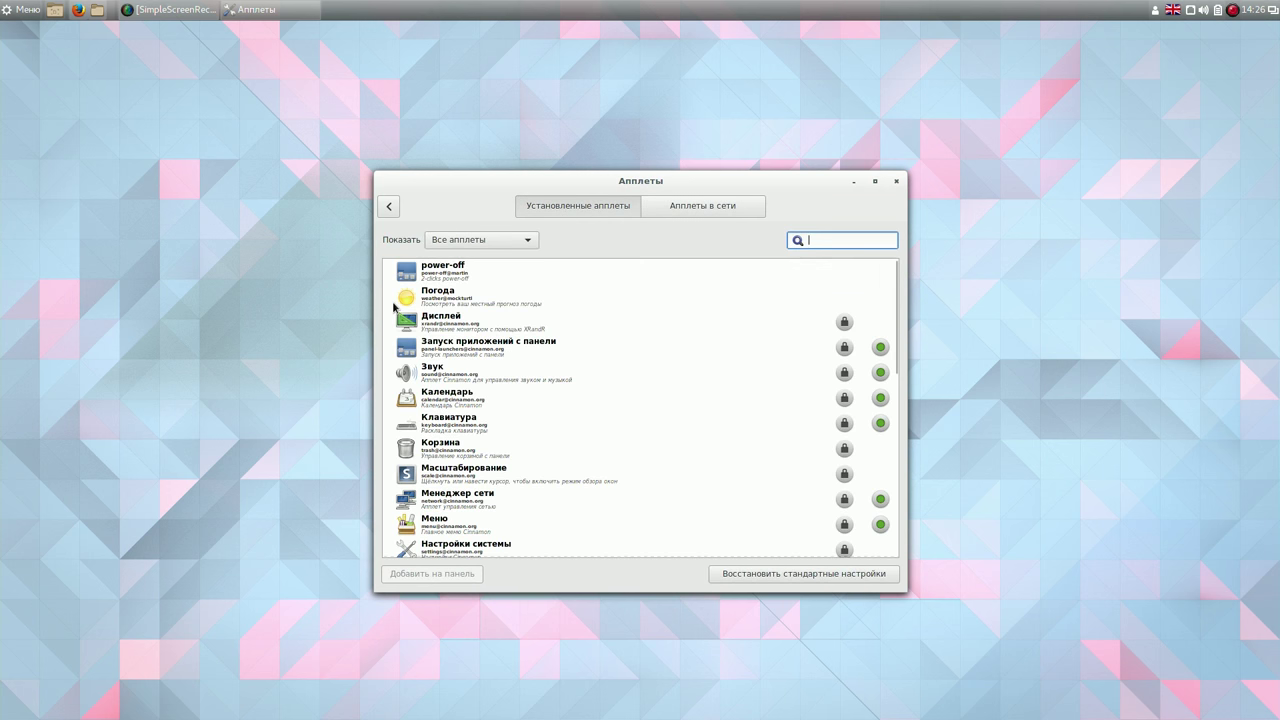
{"action": "left_click", "coordinate": [391, 301]}
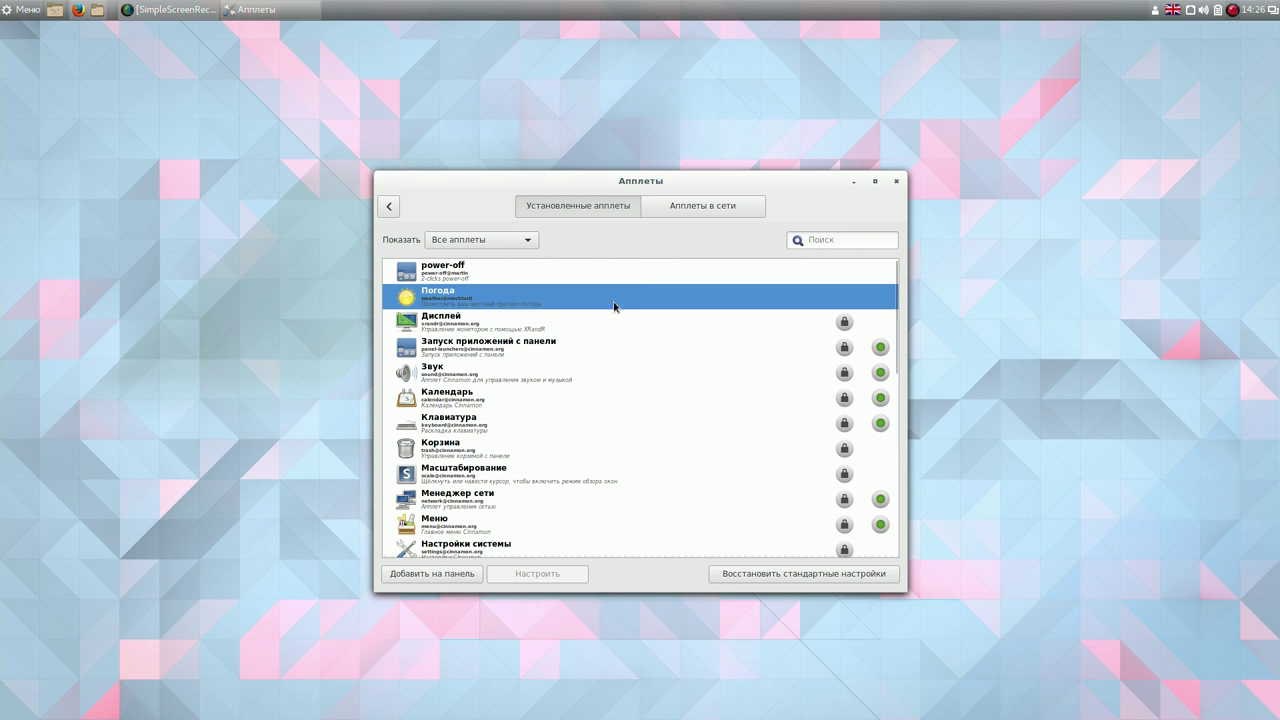
{"action": "left_click", "coordinate": [447, 575]}
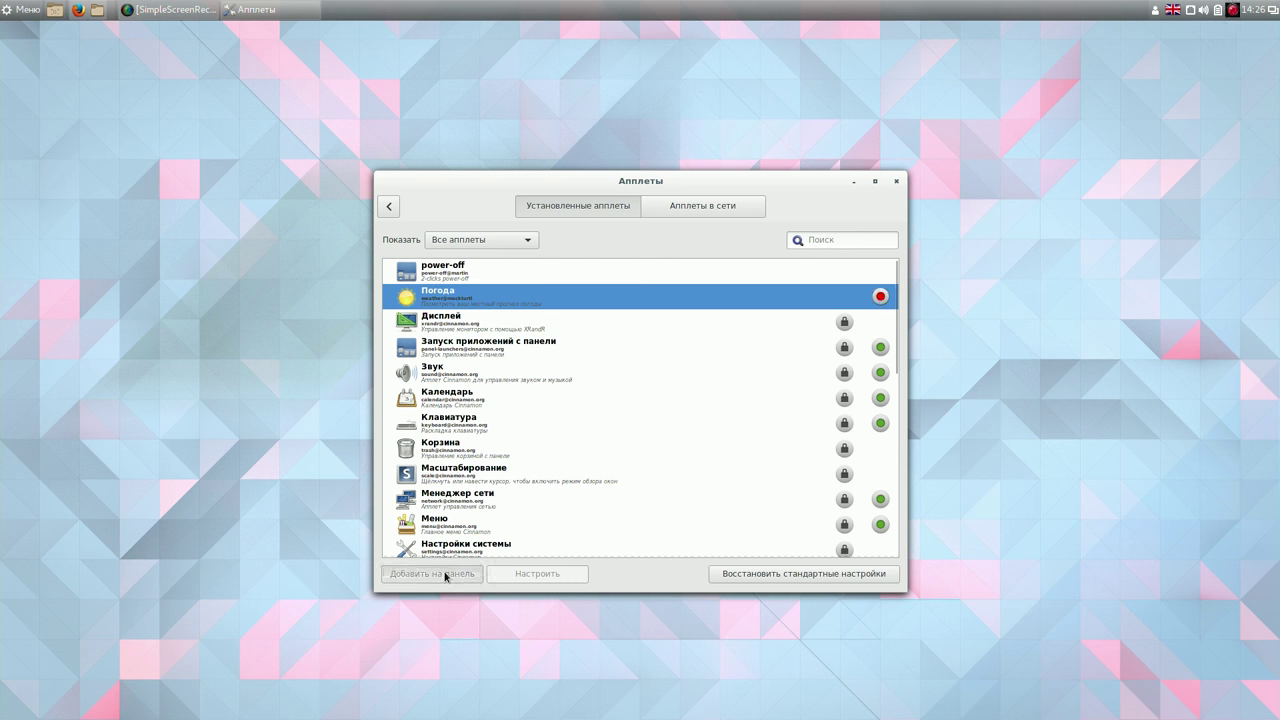
{"action": "left_click", "coordinate": [455, 268]}
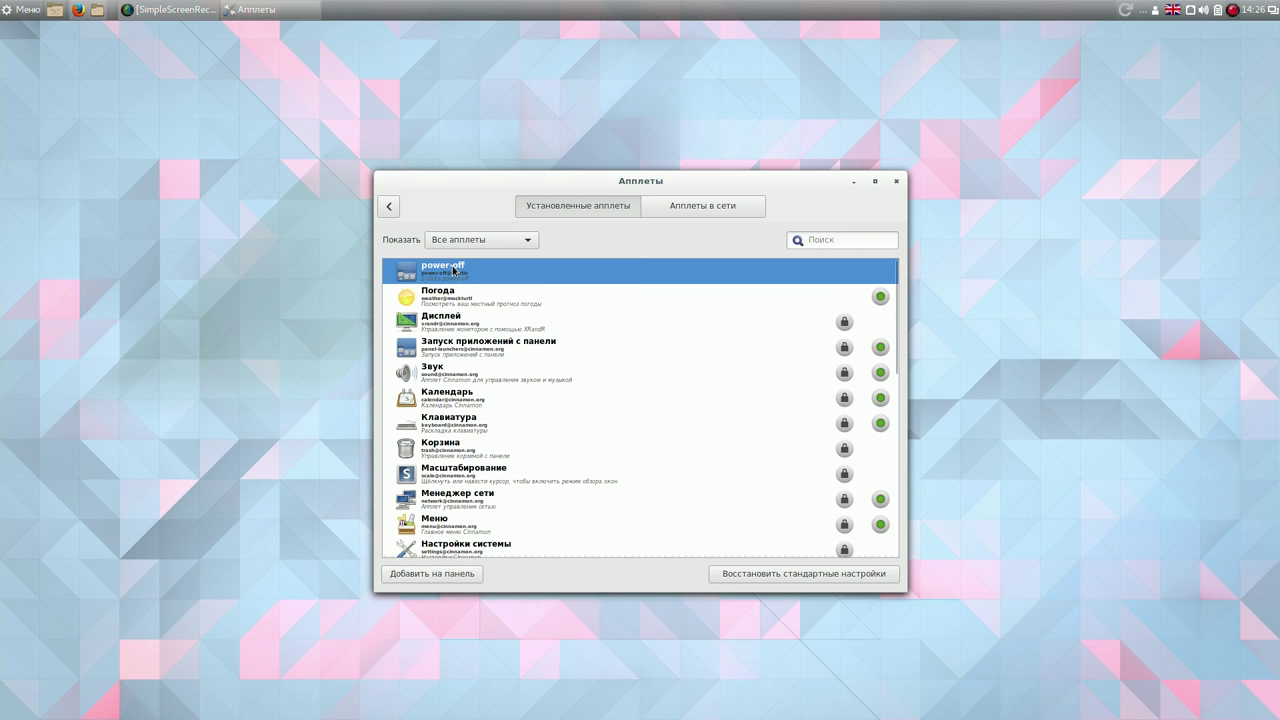
{"action": "left_click", "coordinate": [452, 576]}
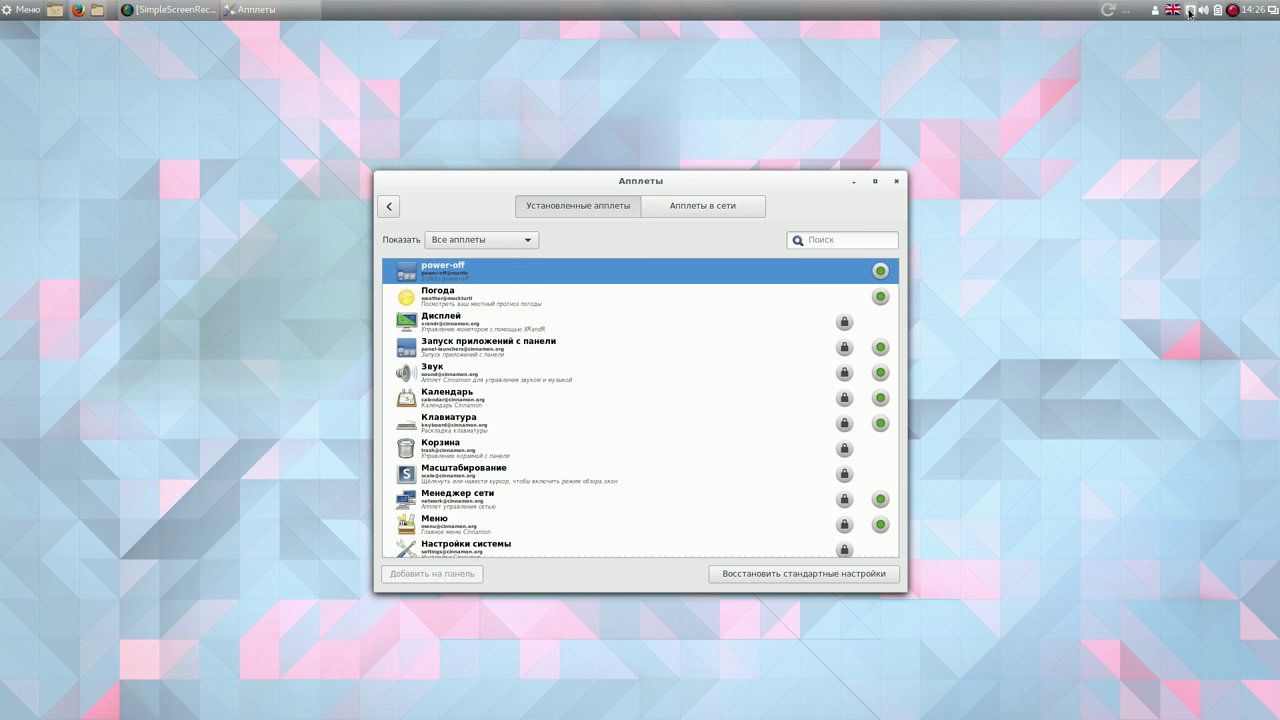
{"action": "left_click", "coordinate": [1189, 12]}
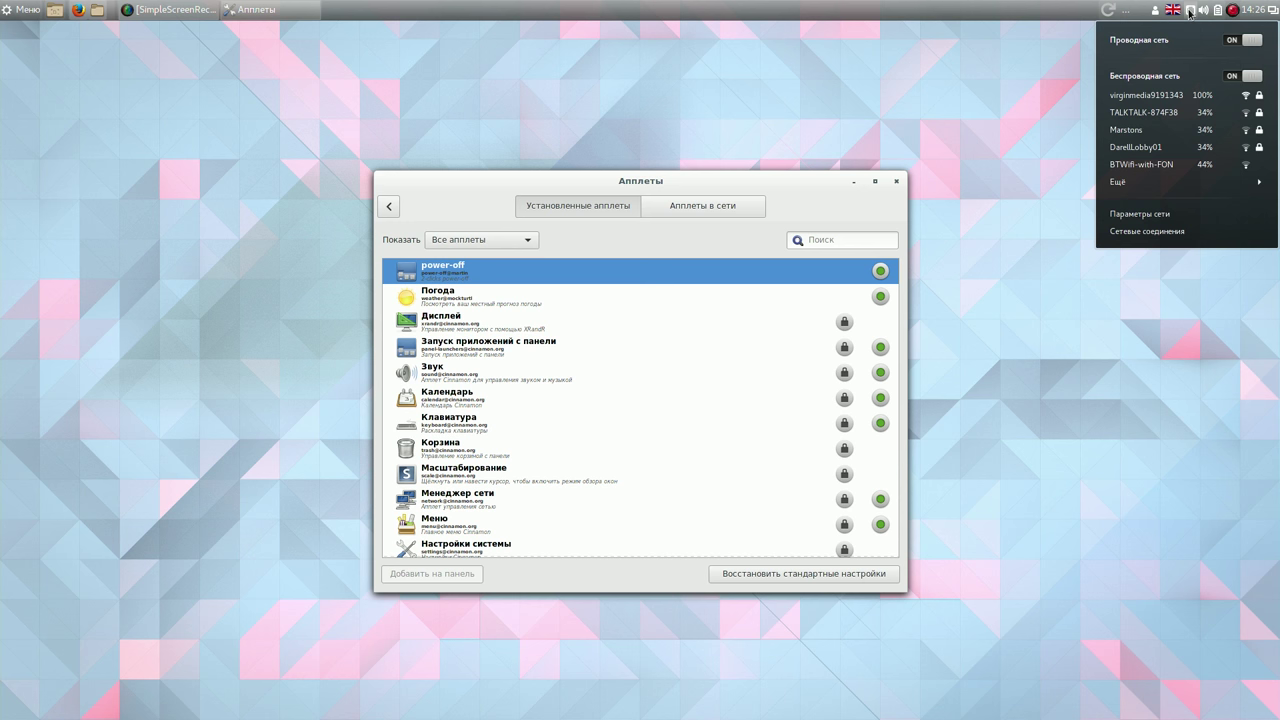
{"action": "left_click", "coordinate": [1189, 12]}
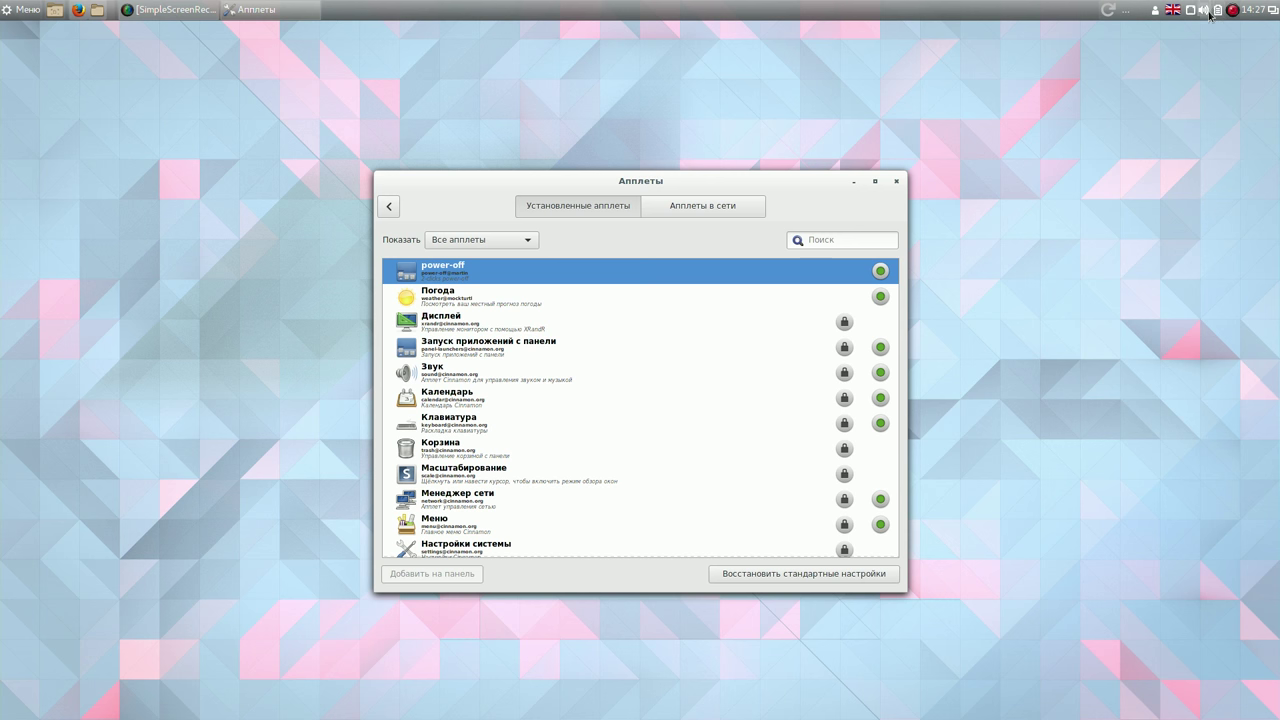
Set the Weather applet to Liverpool (UKXX0083) with a 5-day forecast and only temperature shown.
{"action": "left_click", "coordinate": [897, 182]}
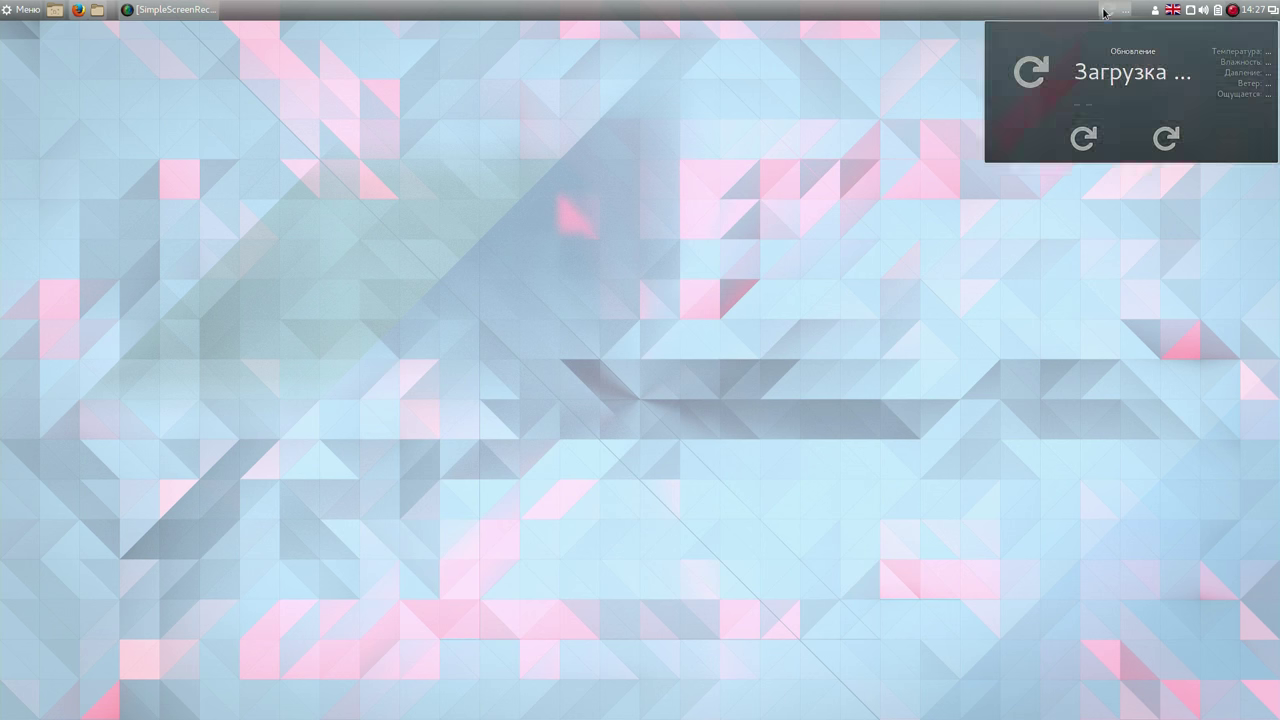
{"action": "right_click", "coordinate": [1105, 12]}
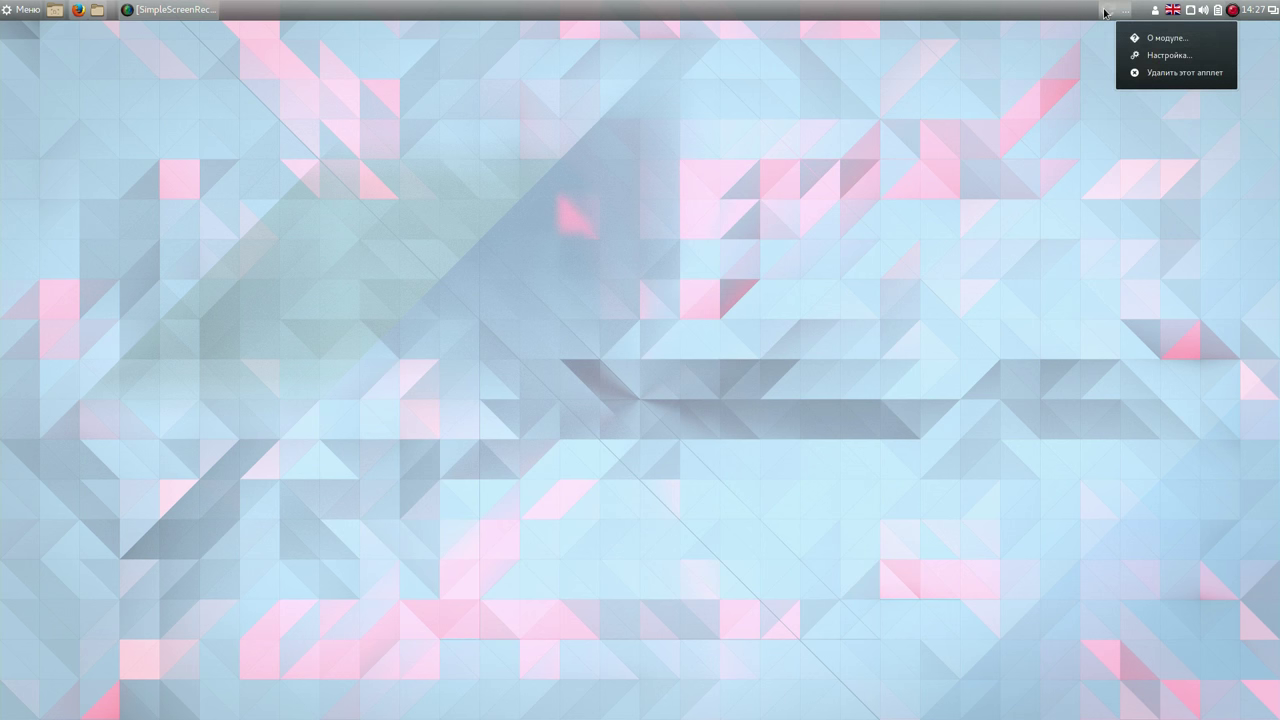
{"action": "left_click", "coordinate": [1135, 55]}
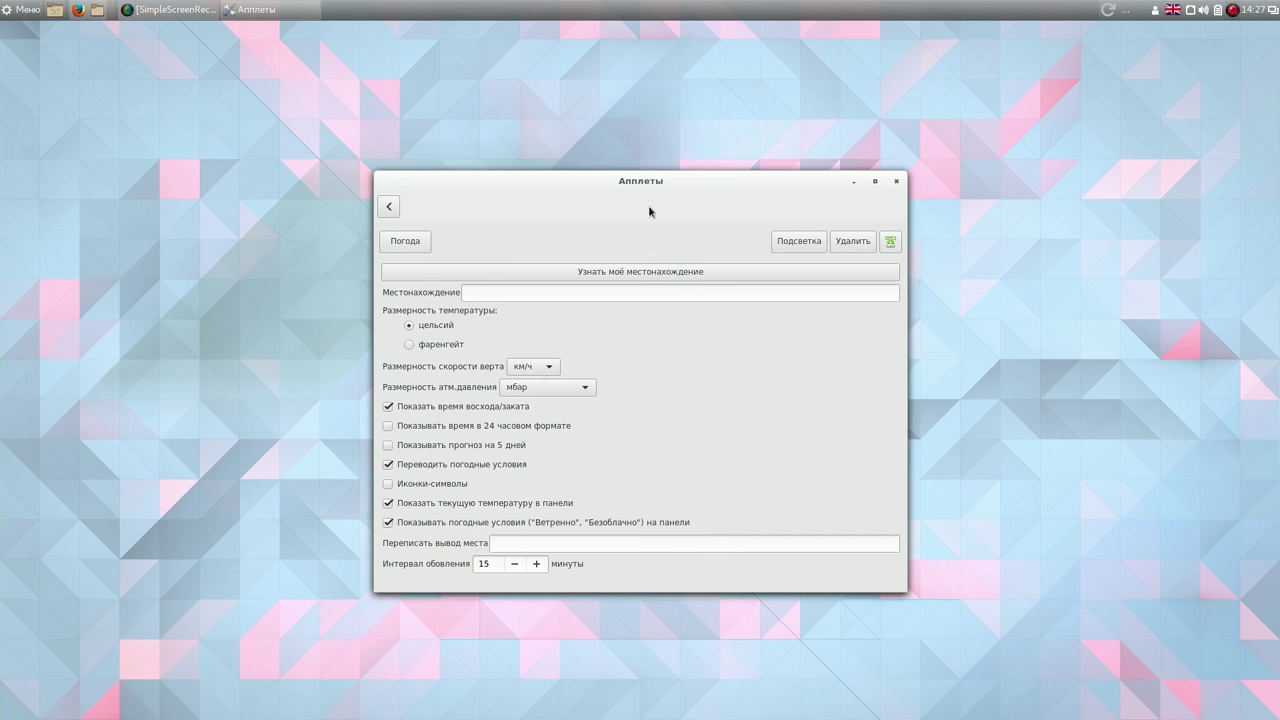
{"action": "left_click", "coordinate": [630, 277]}
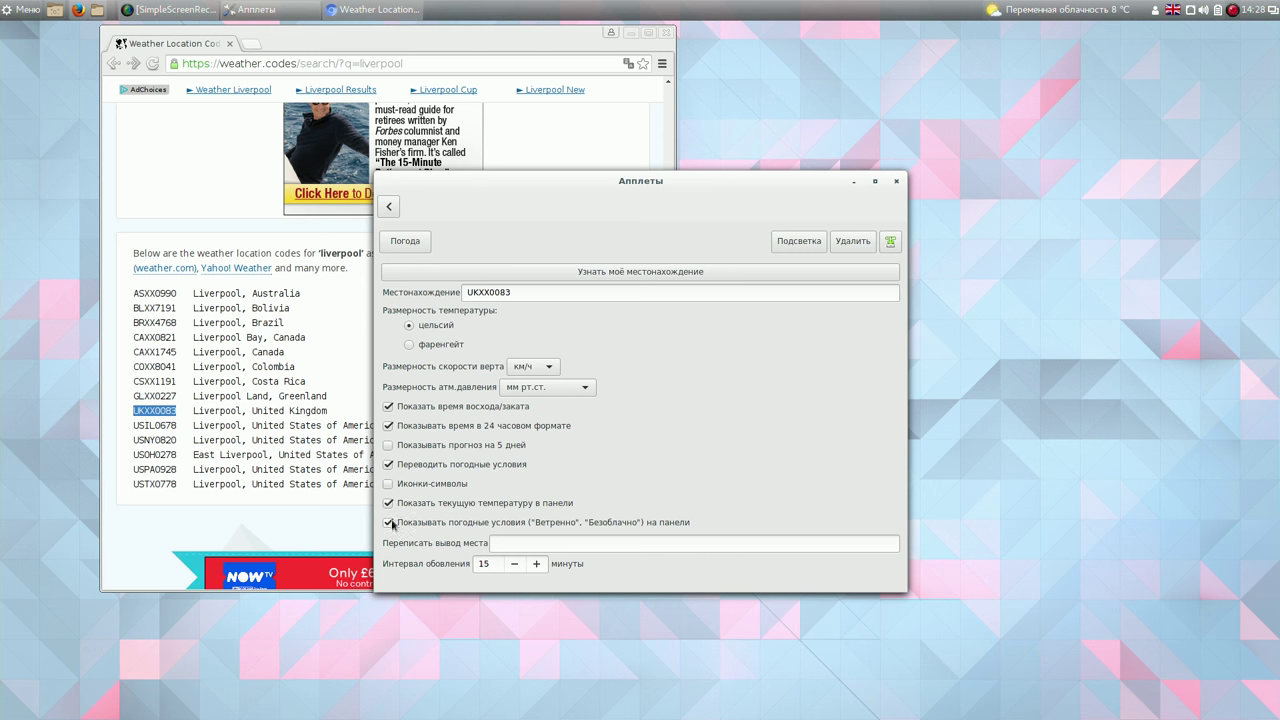
{"action": "left_click", "coordinate": [389, 522]}
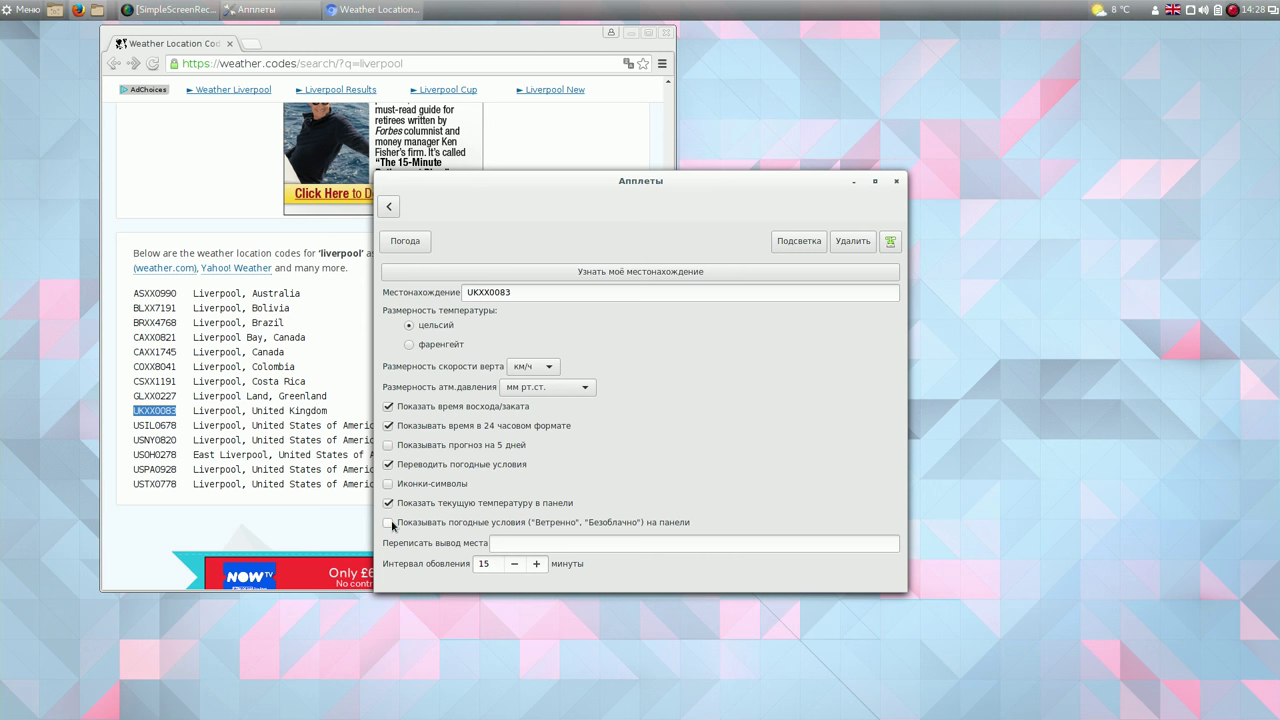
{"action": "left_click", "coordinate": [390, 446]}
{"action": "left_click", "coordinate": [896, 182]}
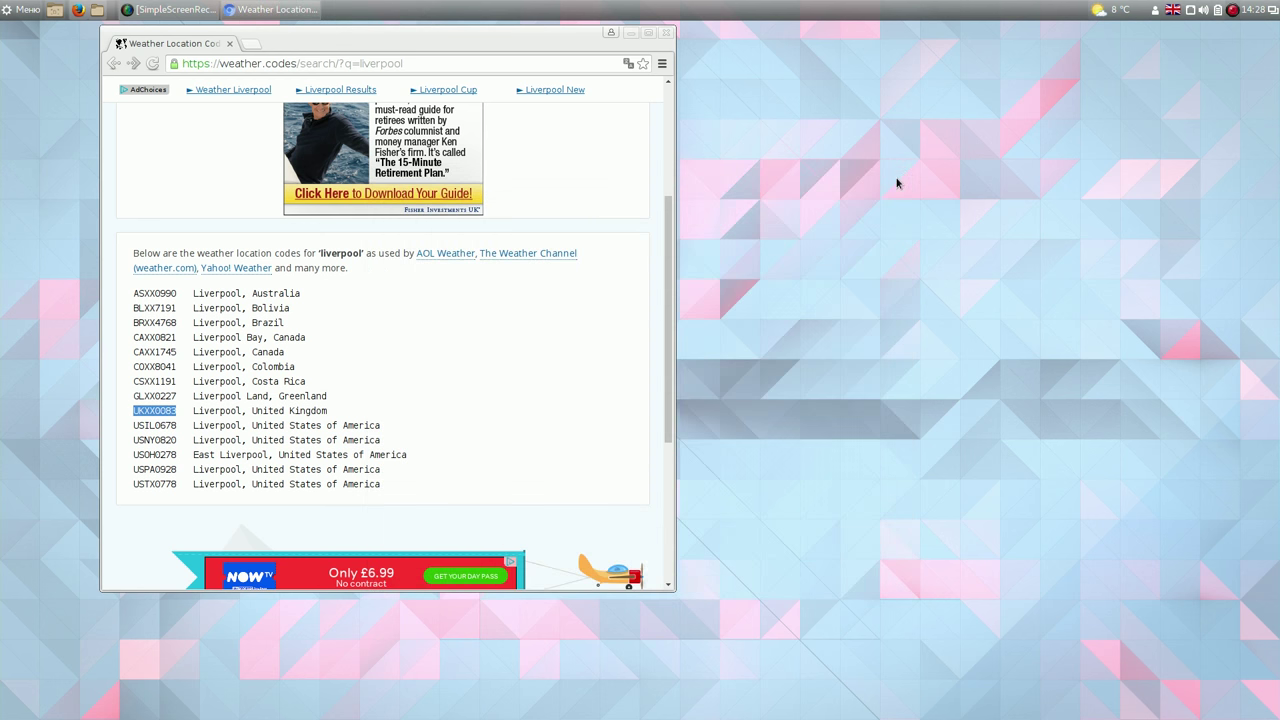
{"action": "left_click", "coordinate": [630, 34]}
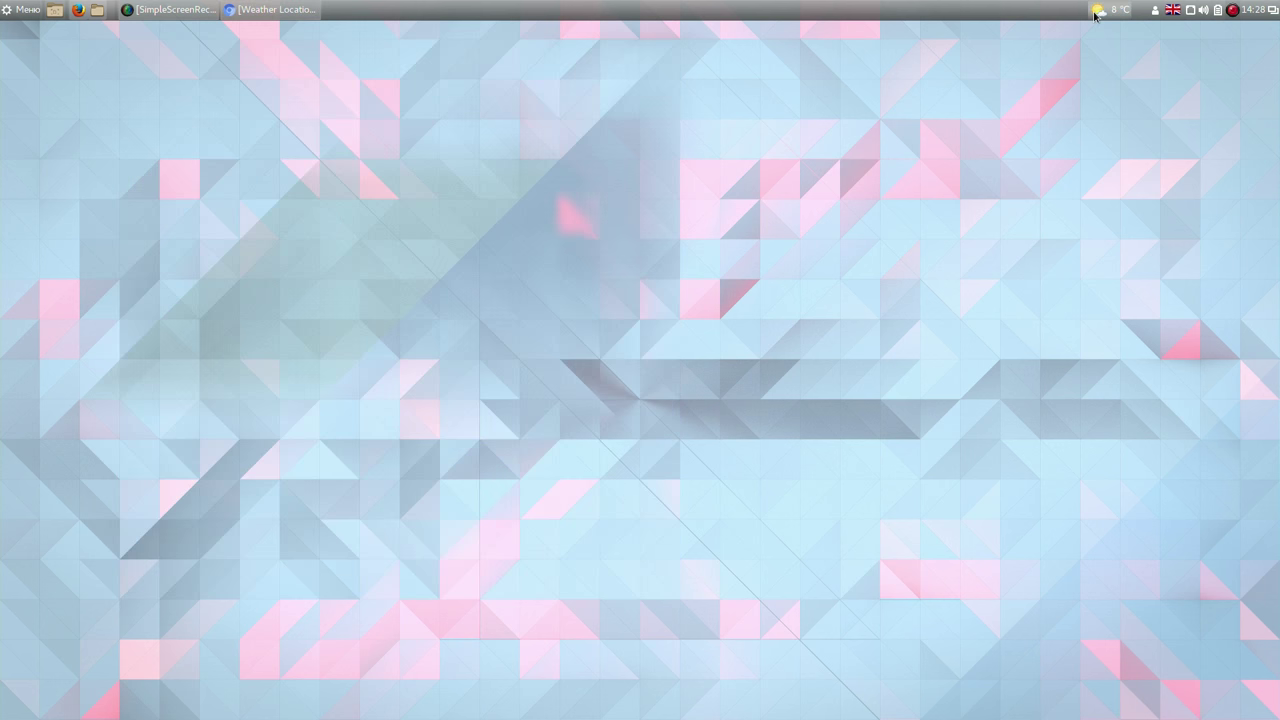
View the Liverpool forecast, then open Date and Time settings from the clock and move the window up-left.
{"action": "left_click", "coordinate": [1100, 10]}
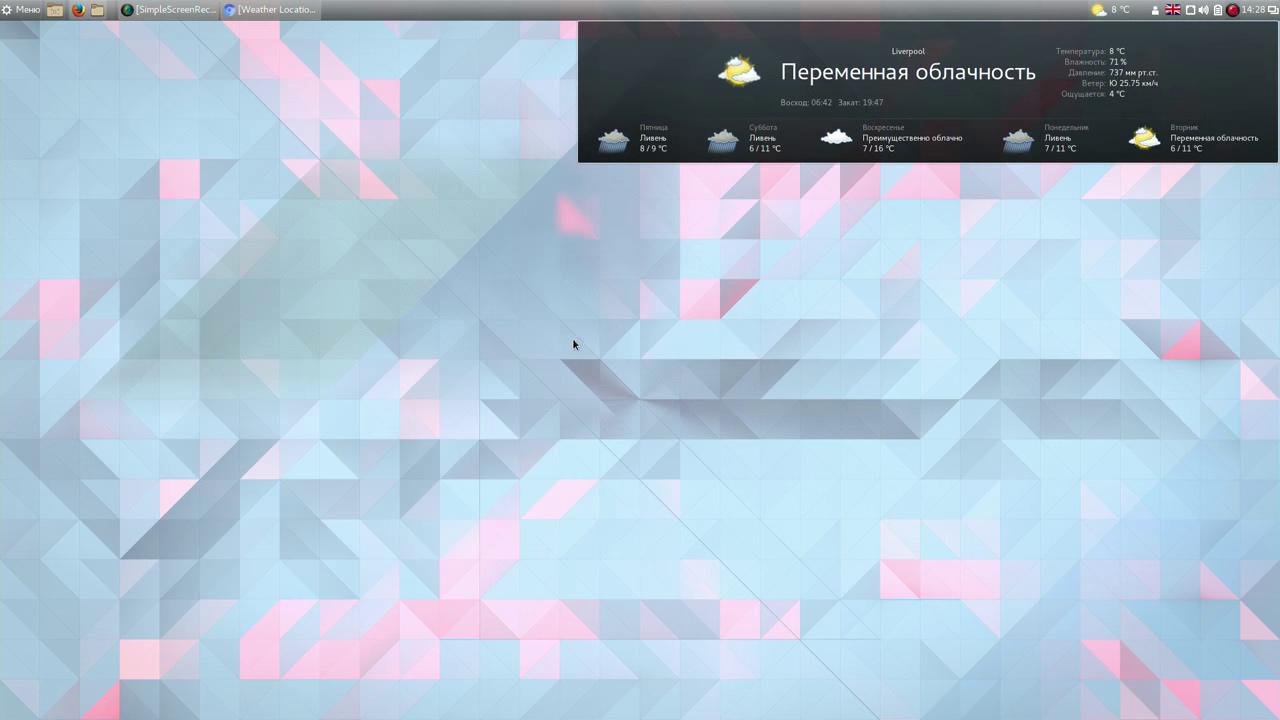
{"action": "left_click", "coordinate": [749, 246]}
{"action": "left_click", "coordinate": [1254, 10]}
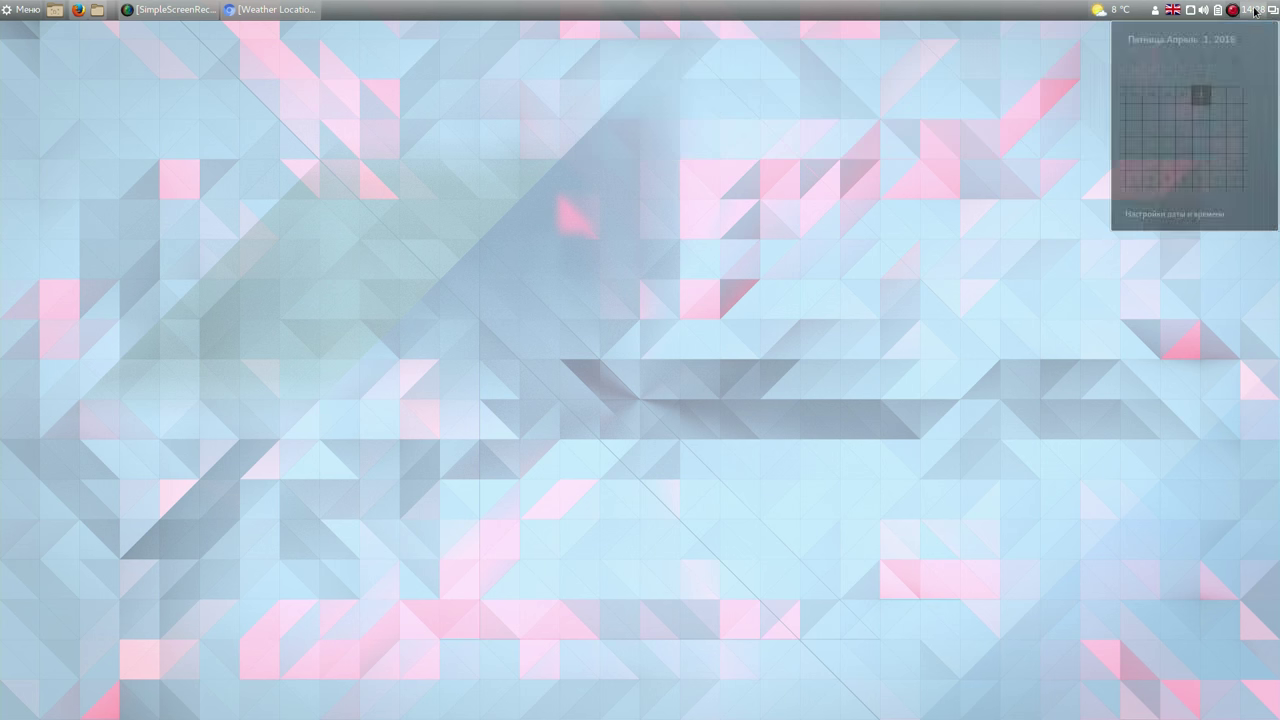
{"action": "left_click", "coordinate": [1177, 214]}
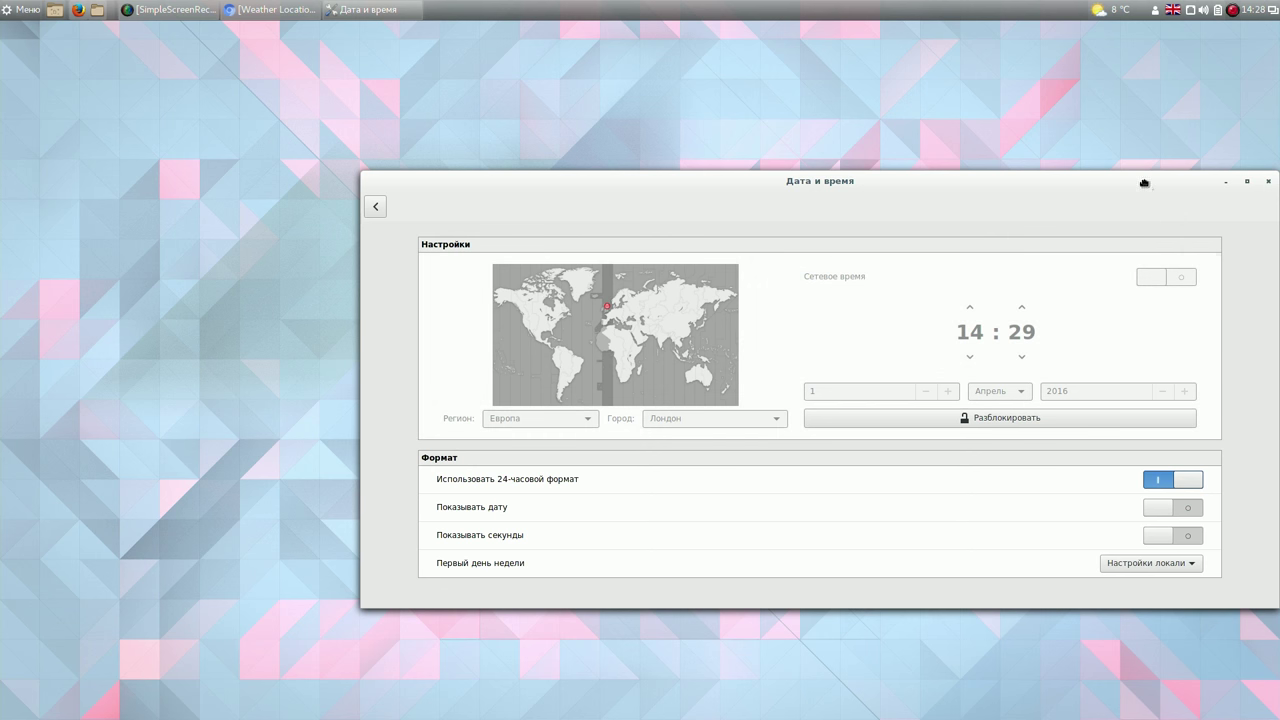
{"action": "left_click_drag", "start_coordinate": [1144, 183], "coordinate": [1059, 157]}
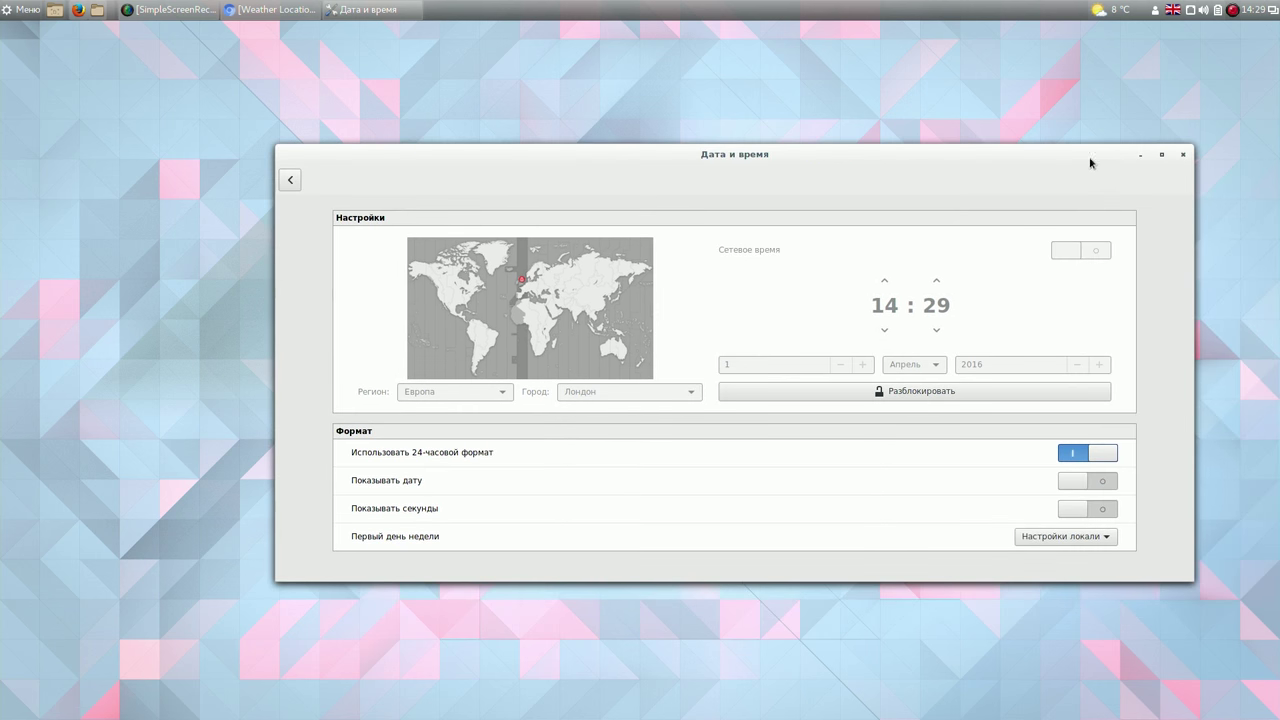
Close Date and Time, briefly open System Settings from Меню, then reopen Меню and scroll its app list.
{"action": "left_click", "coordinate": [1183, 155]}
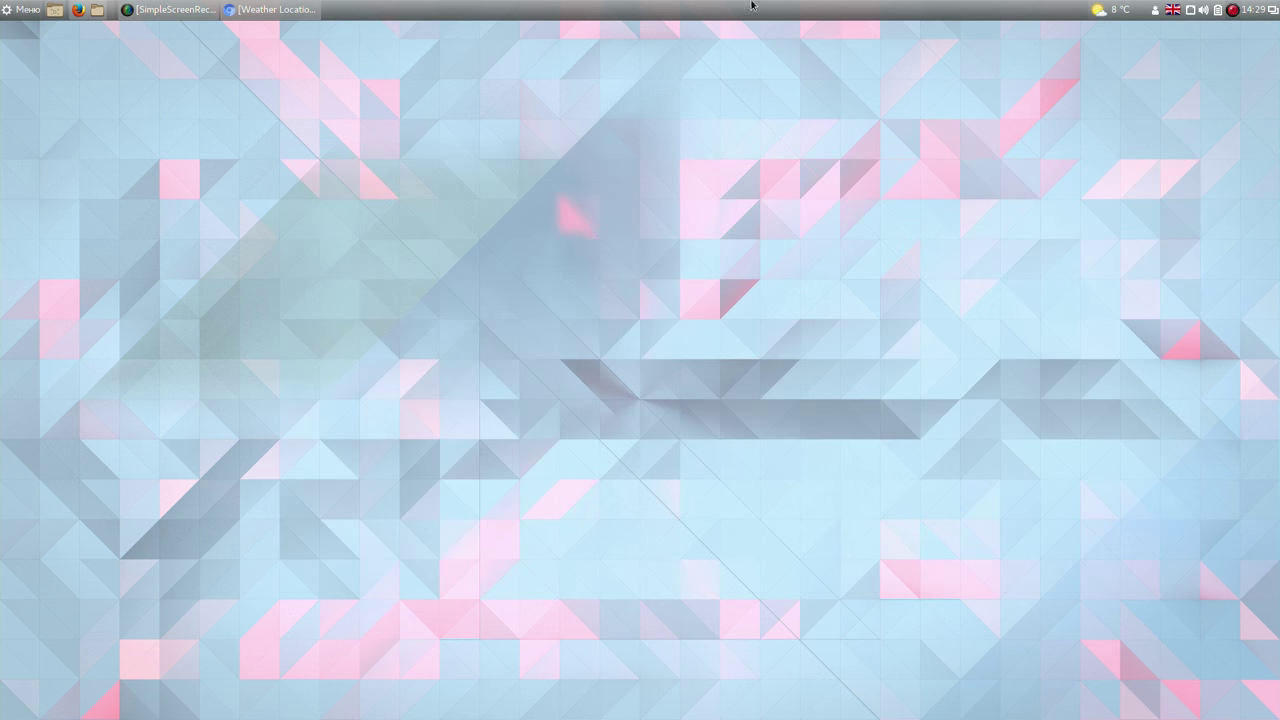
{"action": "left_click", "coordinate": [12, 15]}
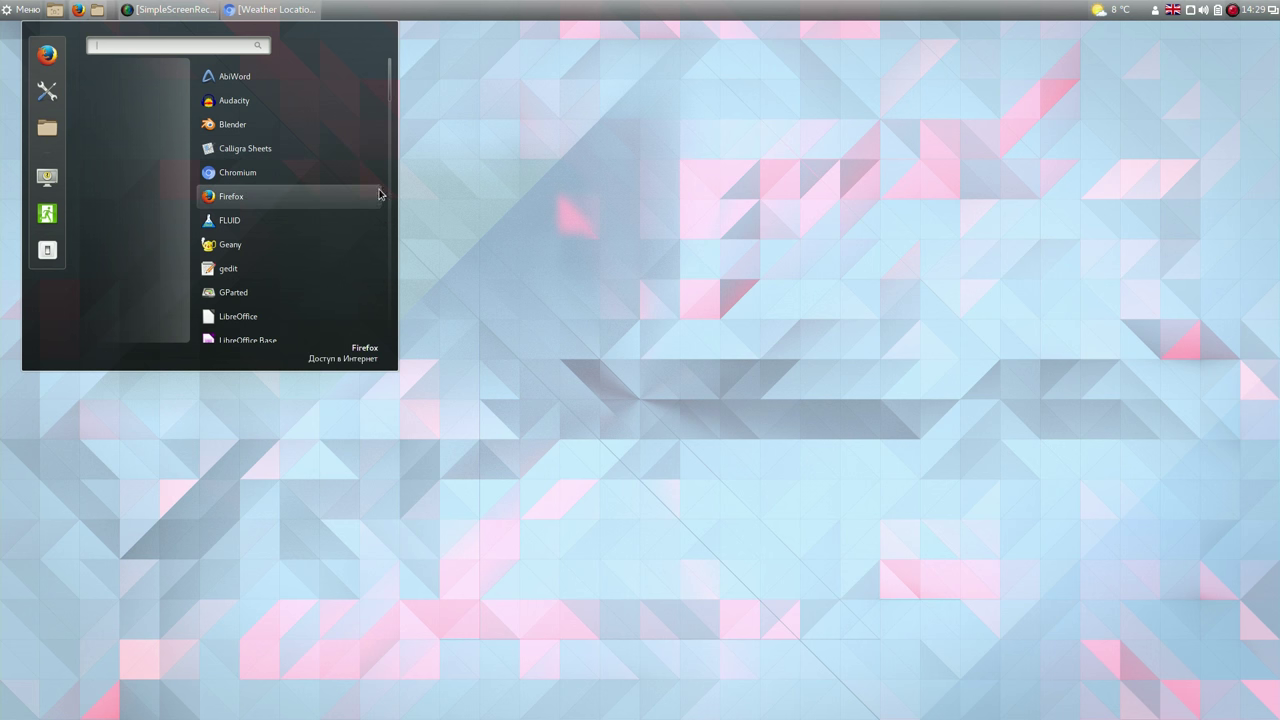
{"action": "left_click", "coordinate": [49, 89]}
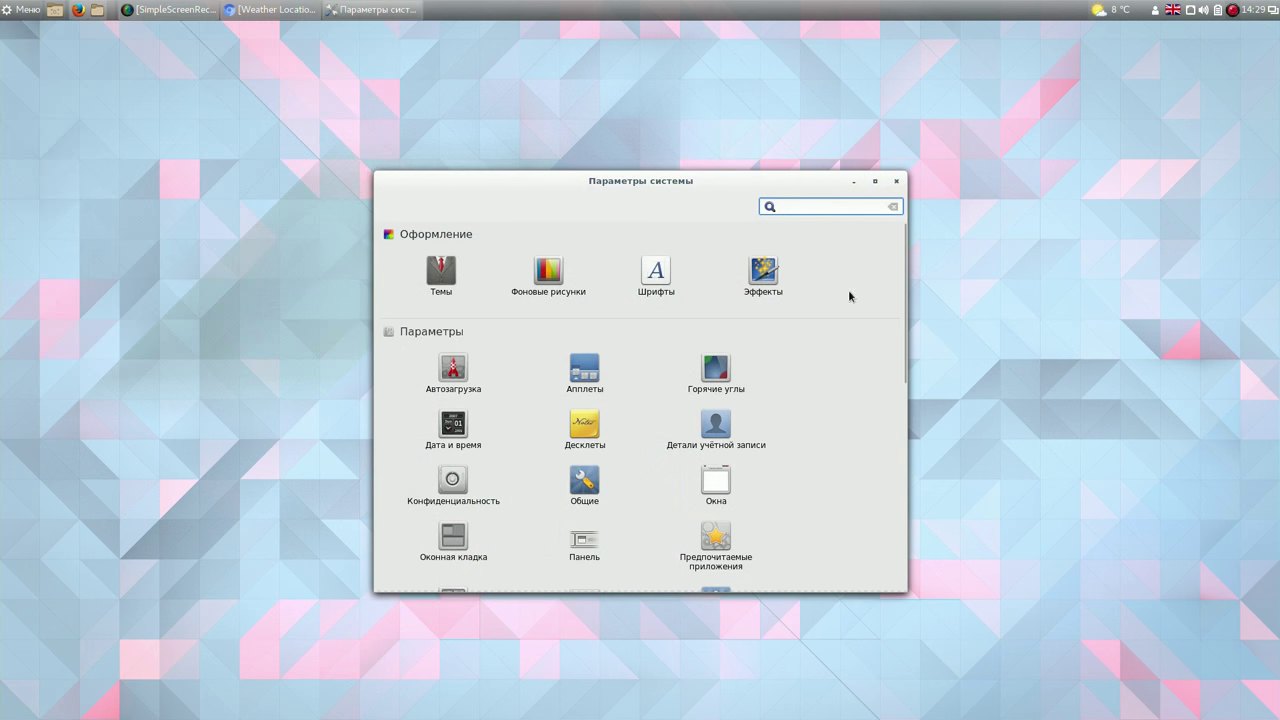
{"action": "left_click", "coordinate": [895, 183]}
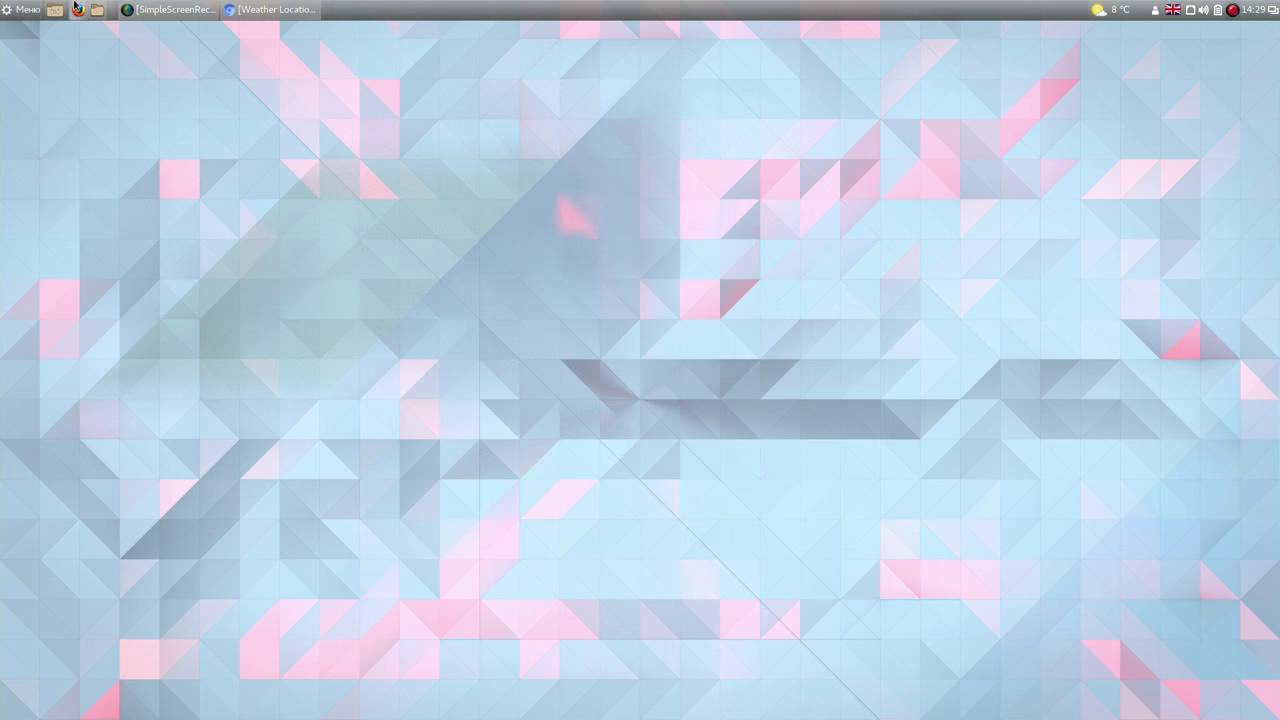
{"action": "left_click", "coordinate": [27, 12]}
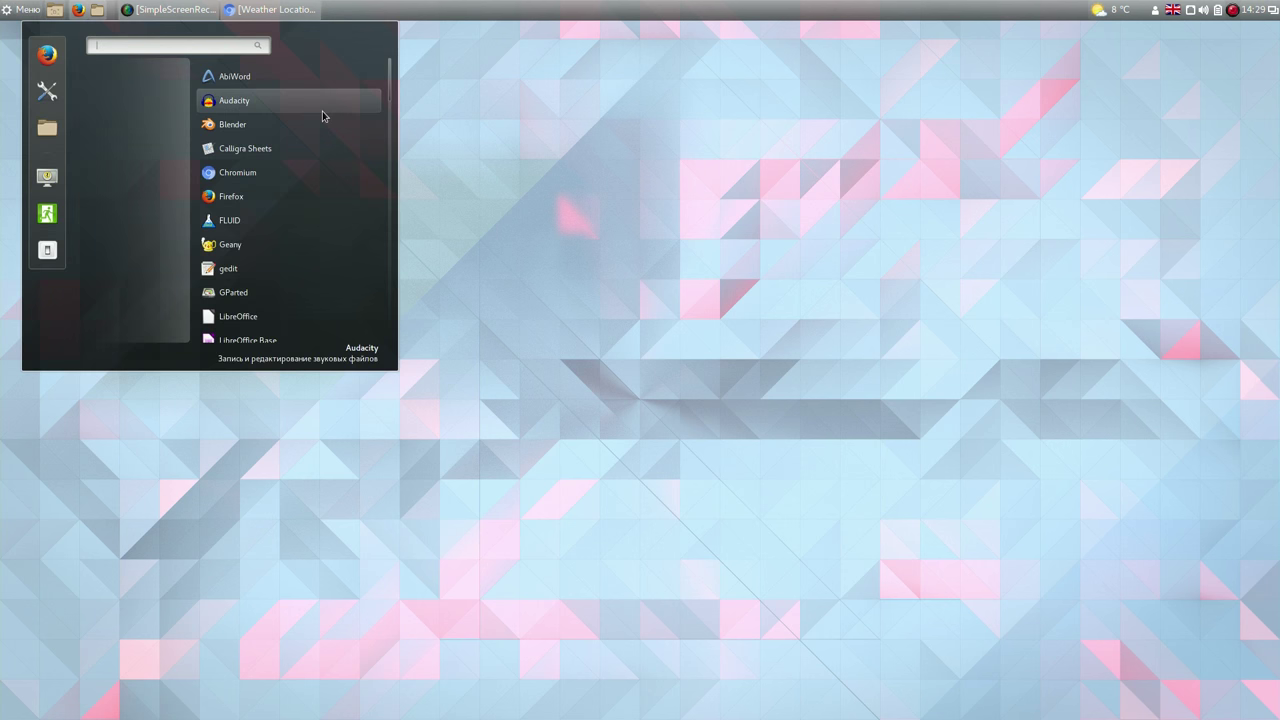
{"action": "scroll", "coordinate": [390, 86], "scroll_direction": "down", "scroll_amount": 1}
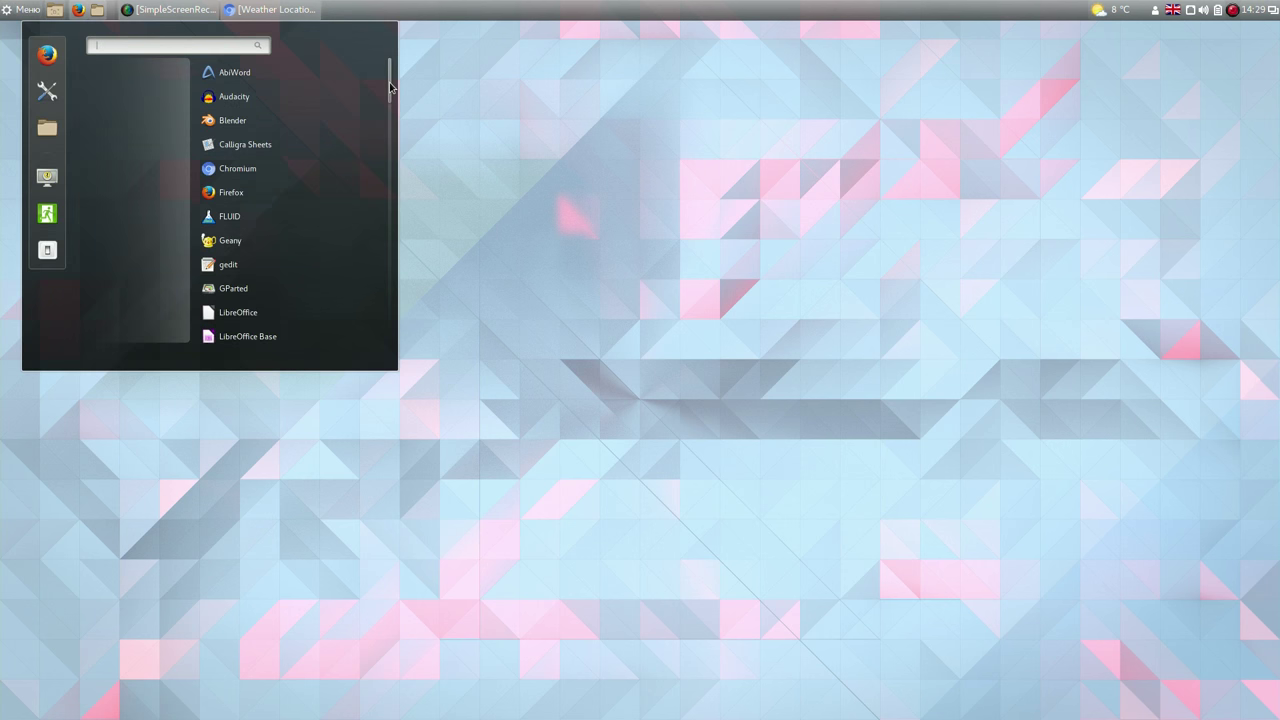